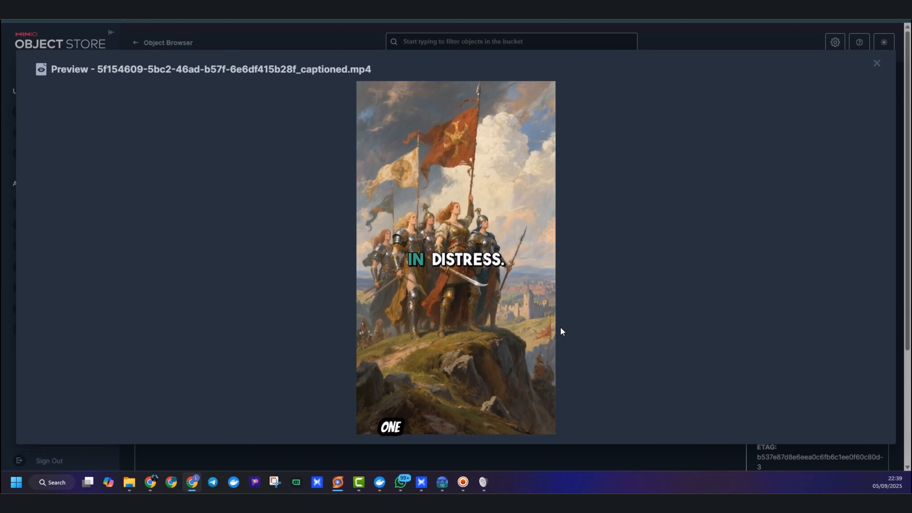
- Pause the captioned MP4 preview in MinIO at 0:12 of 1:17, then switch windows
left_click(454, 325)
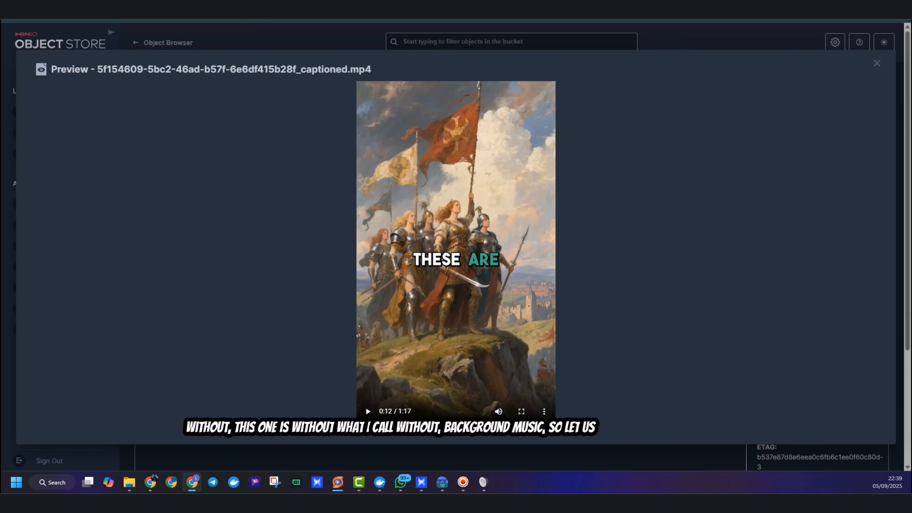
key("alt+Tab")
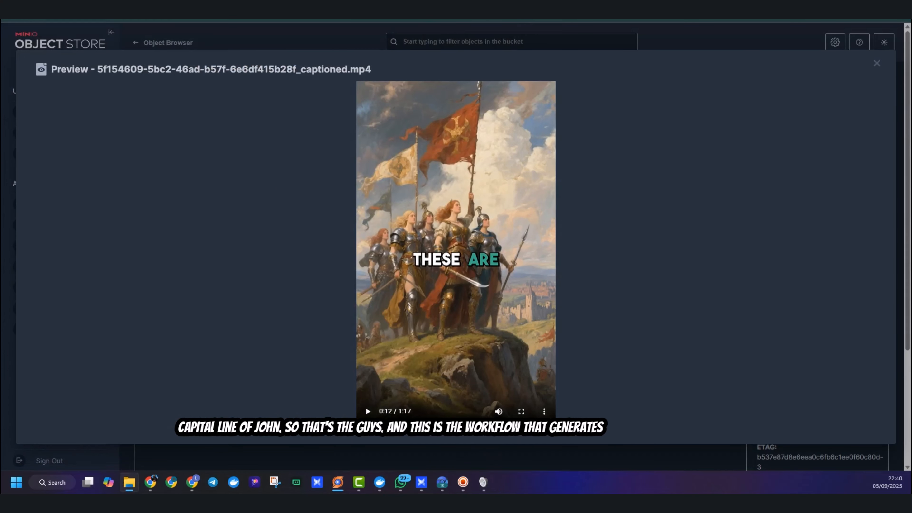
- Open the n8n Overview page in a new tab and reopen the Ai History Video workflow from its list
left_click(192, 483)
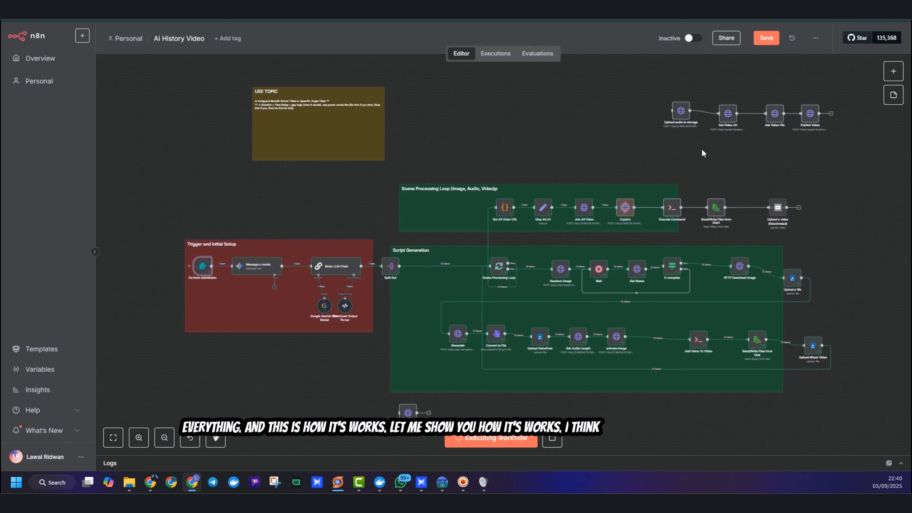
right_click(72, 58)
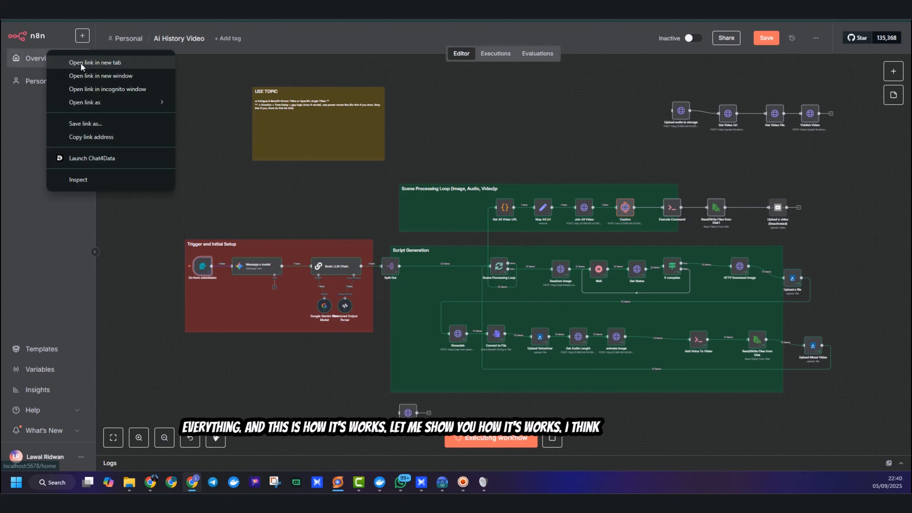
left_click(440, 99)
key("ctrl+Tab")
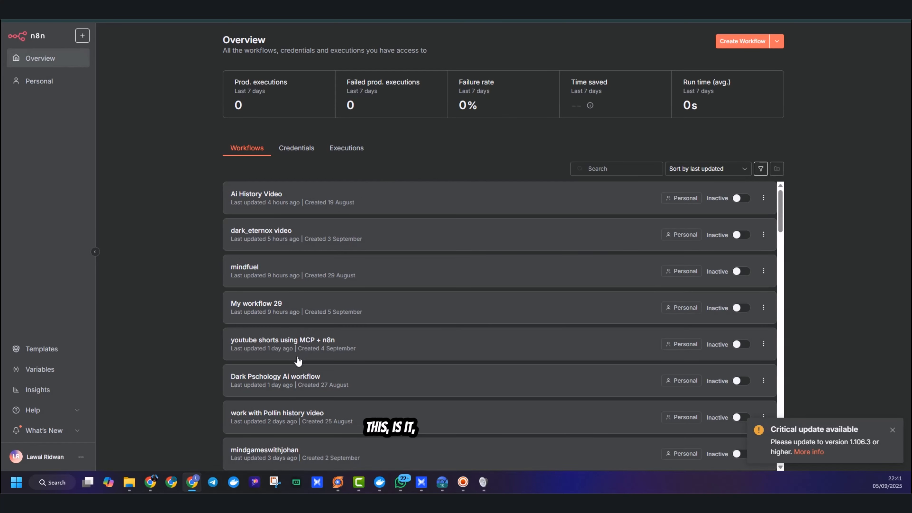
left_click(315, 423)
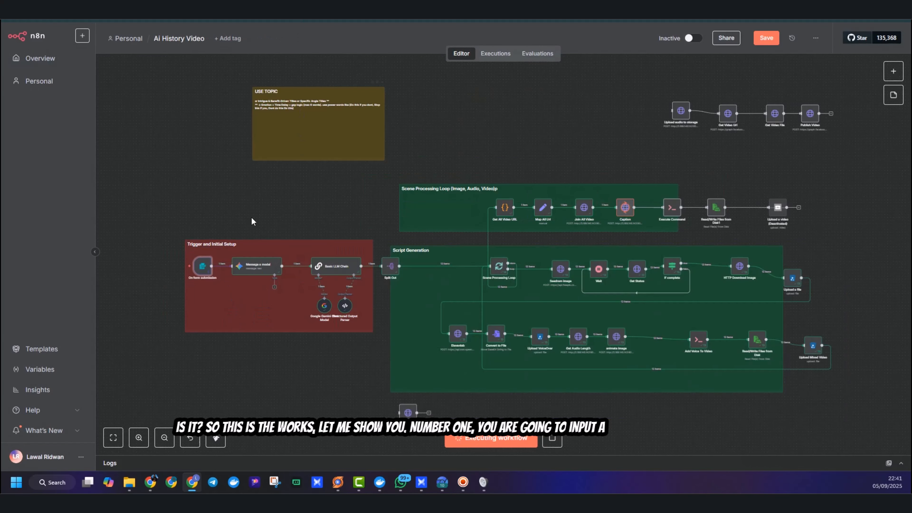
scroll(203, 267, "up", 5)
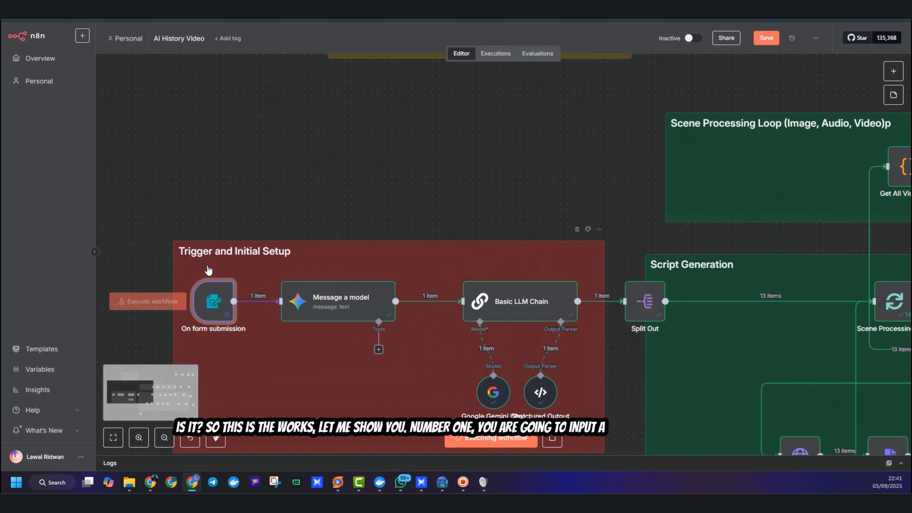
scroll(205, 327, "down", 2)
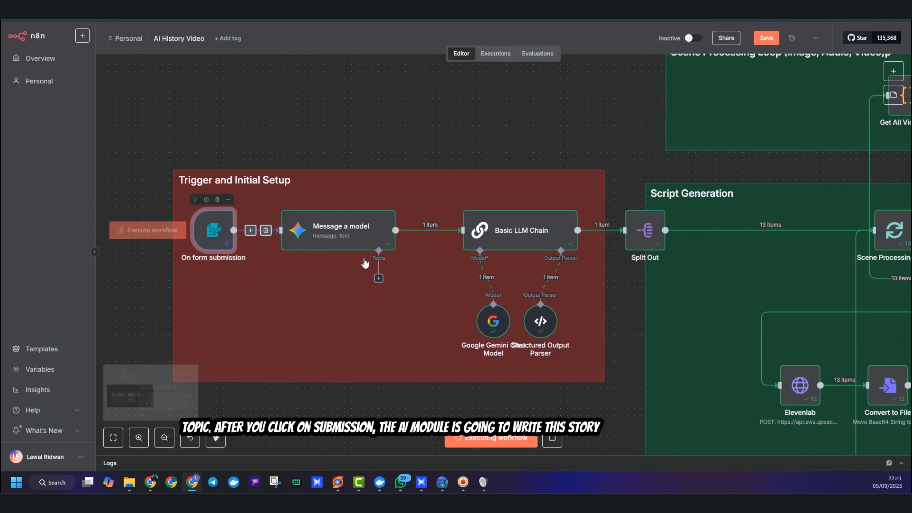
double_click(354, 244)
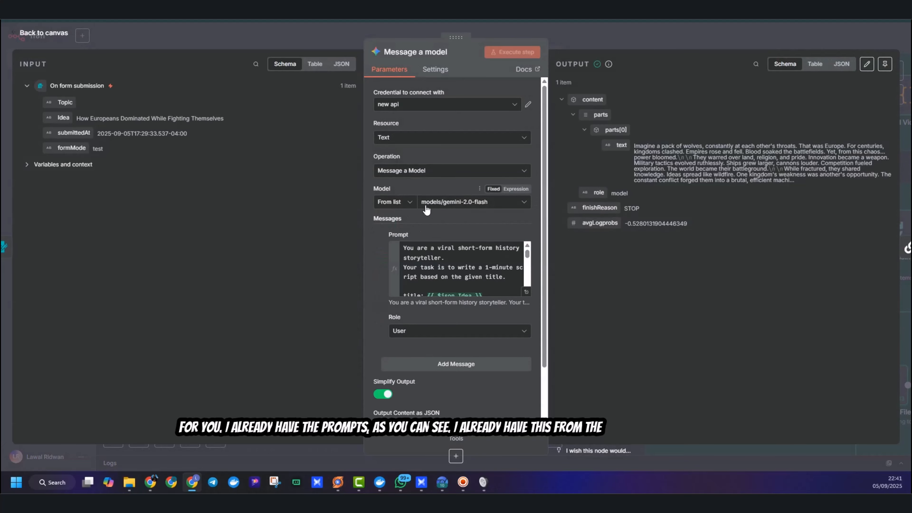
left_click(526, 292)
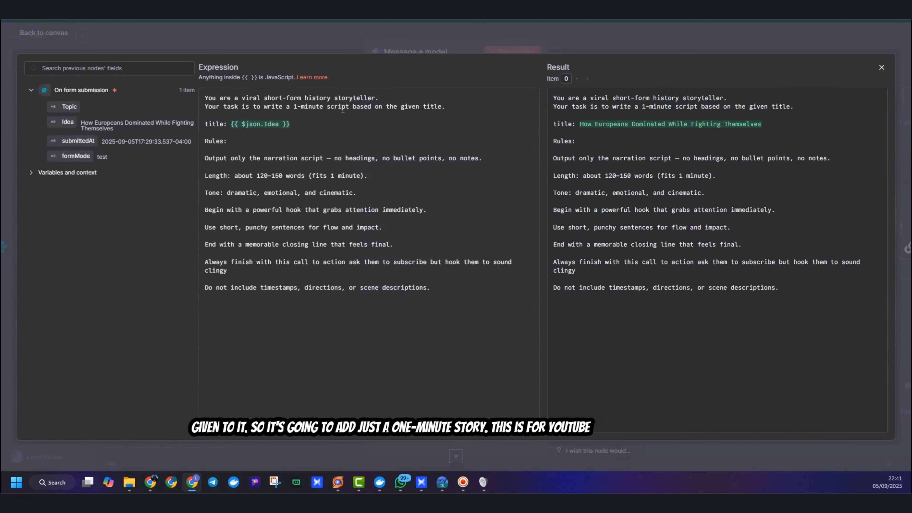
left_click(345, 44)
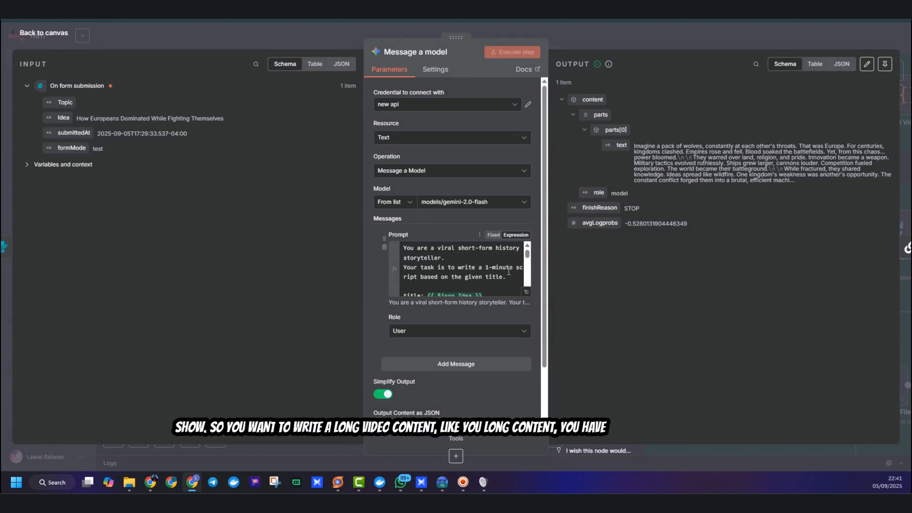
scroll(508, 272, "down", 3)
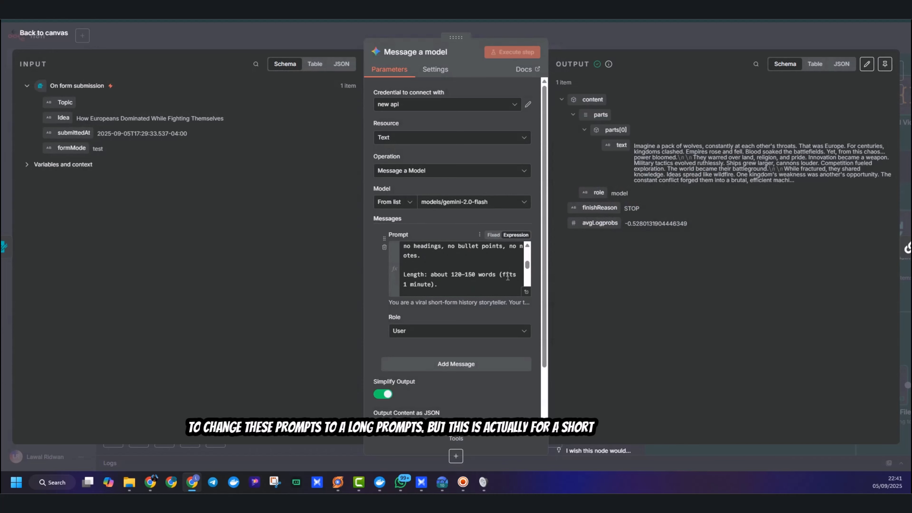
scroll(509, 270, "down", 3)
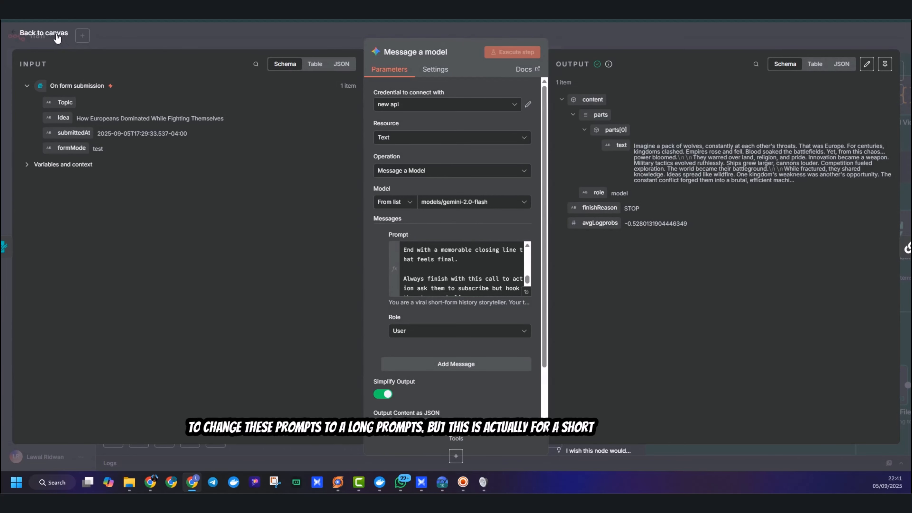
left_click(54, 35)
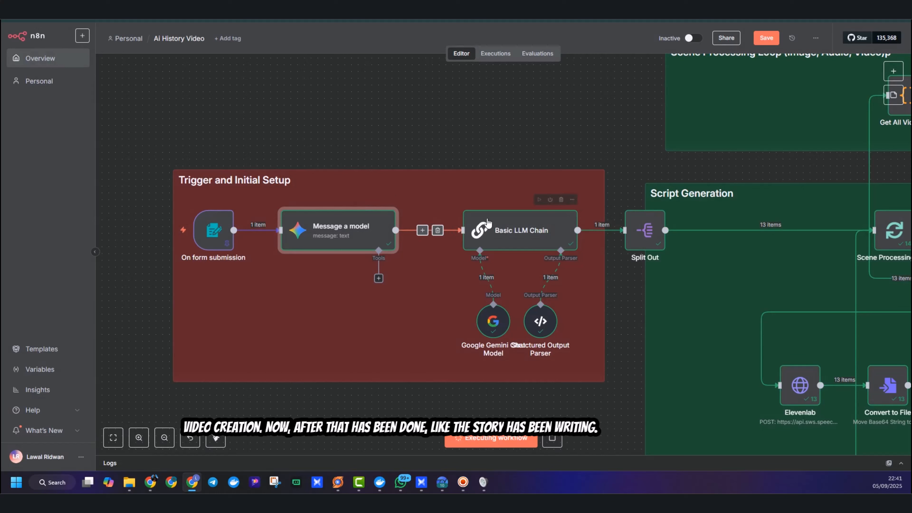
- Inspect the Basic LLM Chain's scenes output, then return to the canvas and select the Split Out node
left_click(519, 237)
double_click(518, 233)
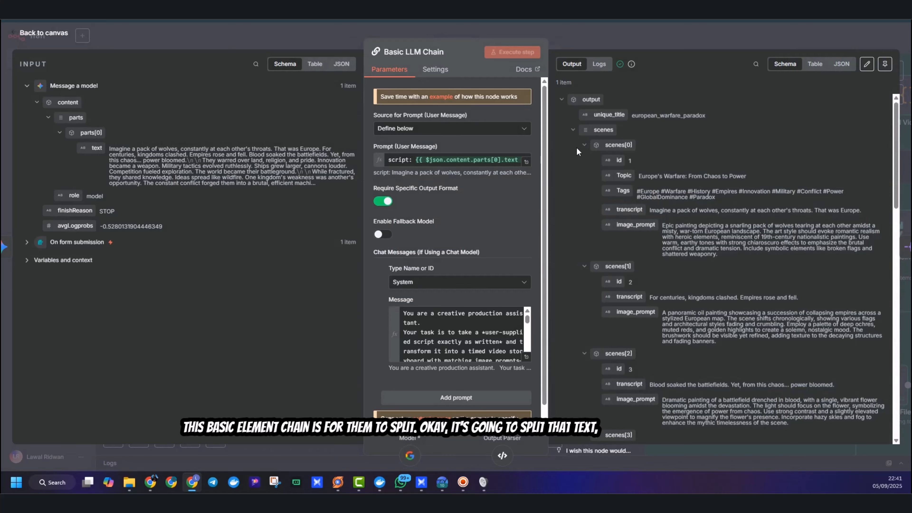
left_click(526, 162)
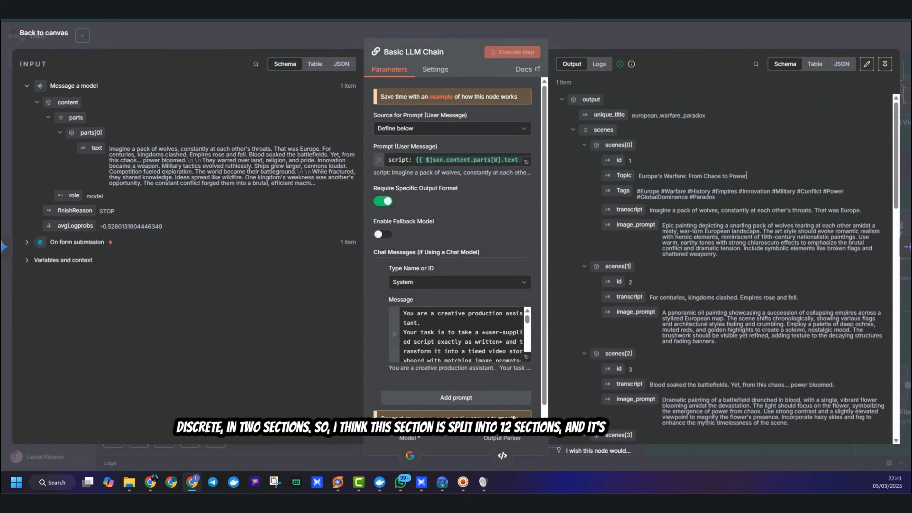
scroll(738, 175, "down", 15)
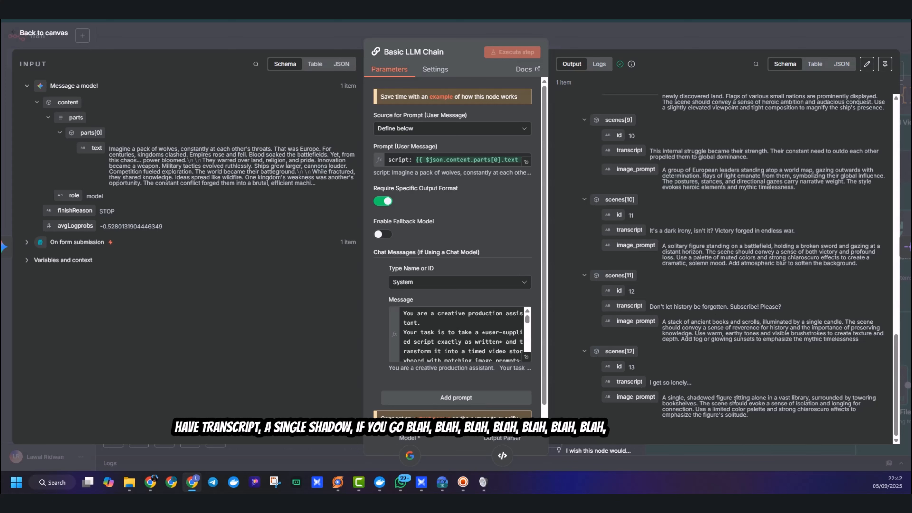
scroll(825, 410, "up", 20)
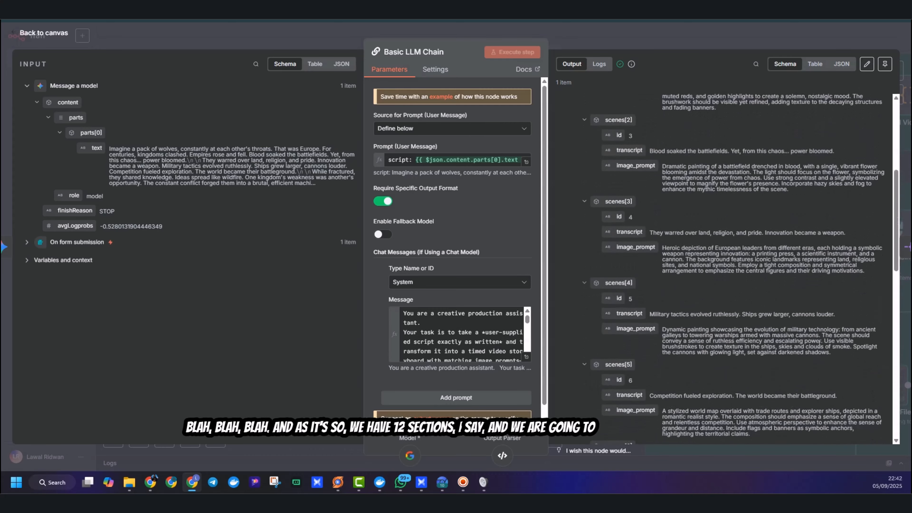
left_click(32, 37)
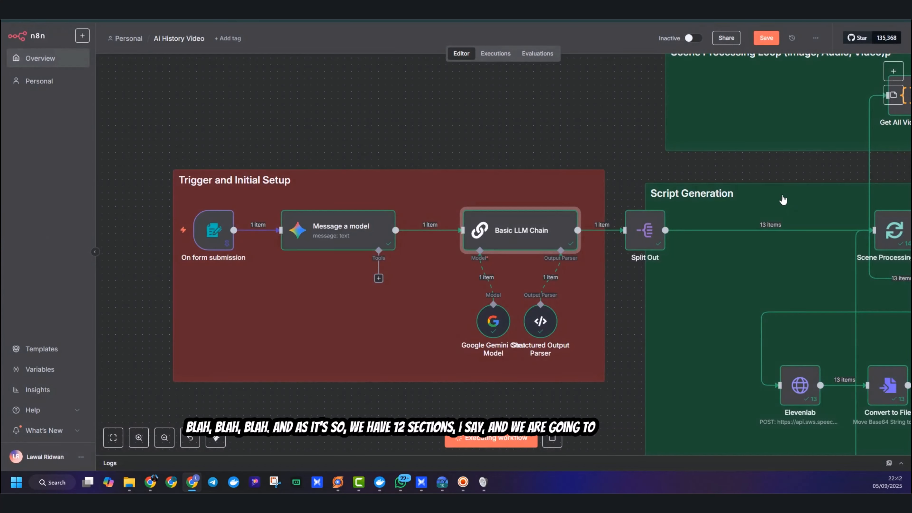
left_click(645, 230)
- Nudge the Structured Output Parser node slightly right, recheck Split Out, and pan to Script Generation
double_click(645, 230)
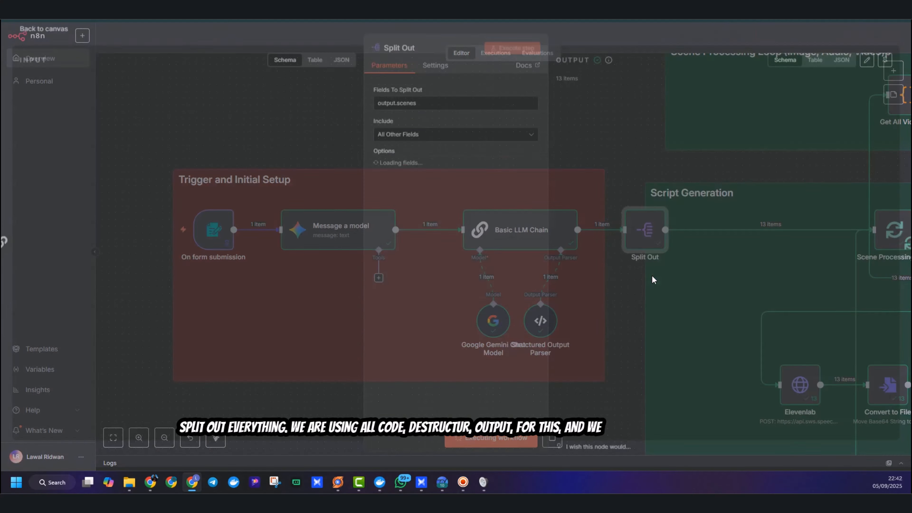
left_click(35, 34)
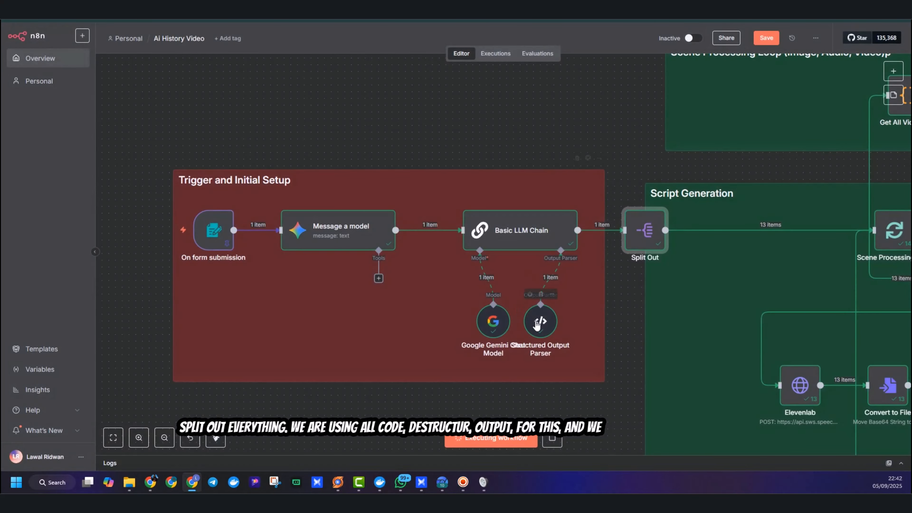
left_click_drag(556, 327, 562, 326)
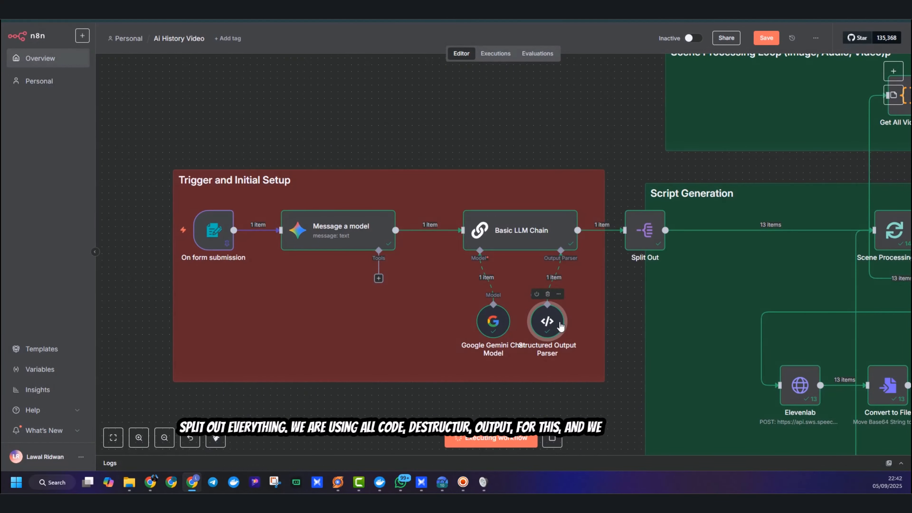
double_click(646, 235)
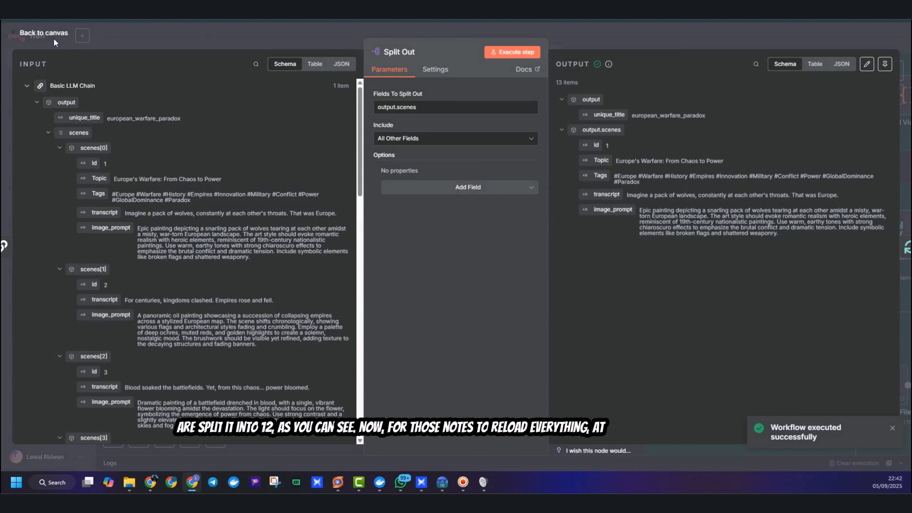
left_click(50, 36)
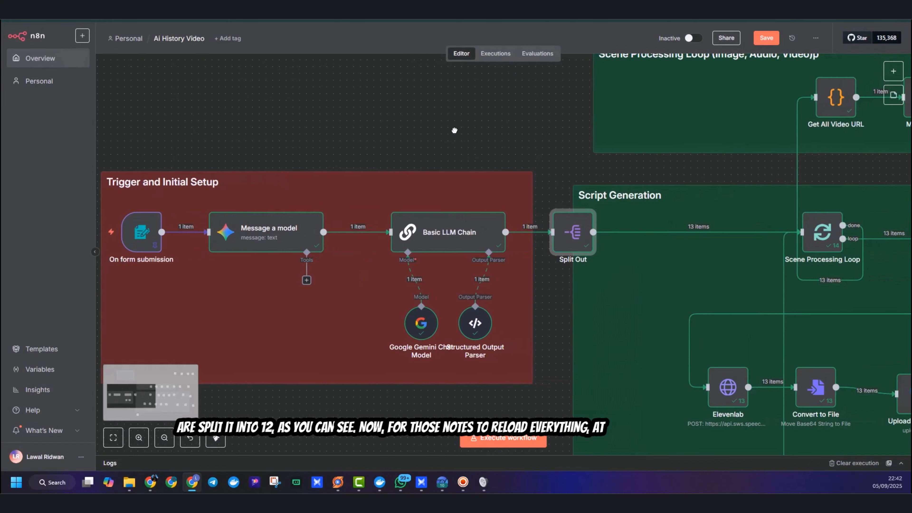
left_click_drag(454, 130, 175, 87)
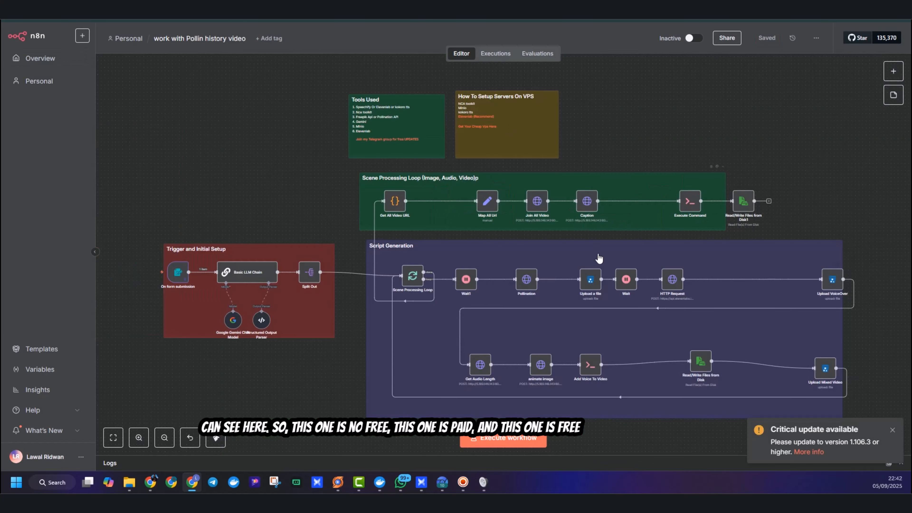
- Check the Seedream image node, then pan to the HTTP Download Image and upload nodes
scroll(589, 264, "up", 3)
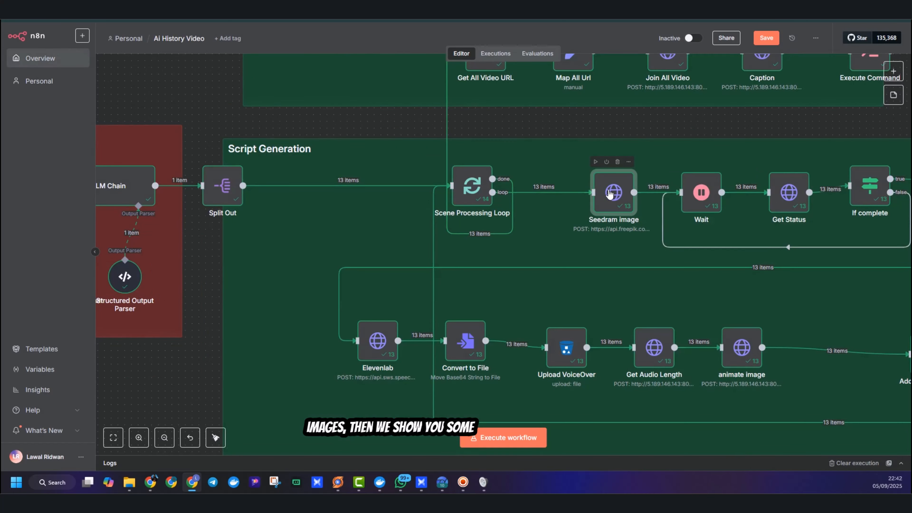
double_click(607, 191)
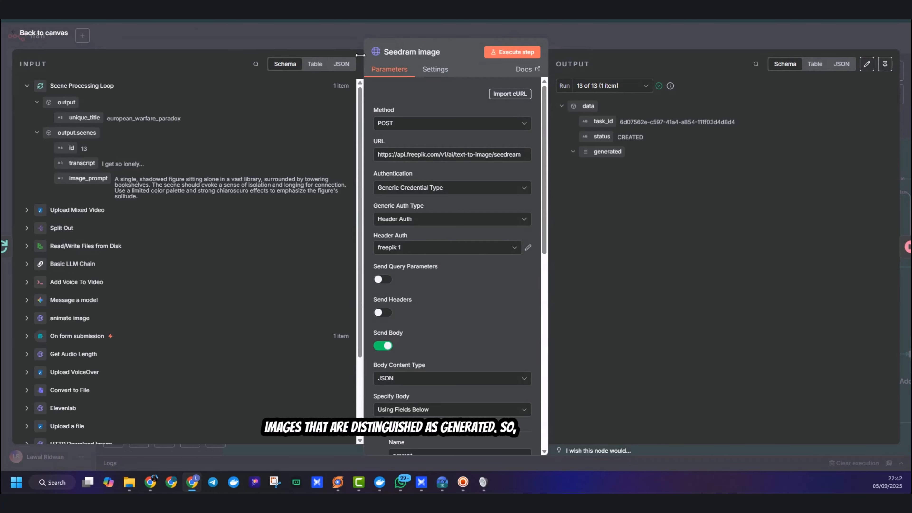
left_click(58, 38)
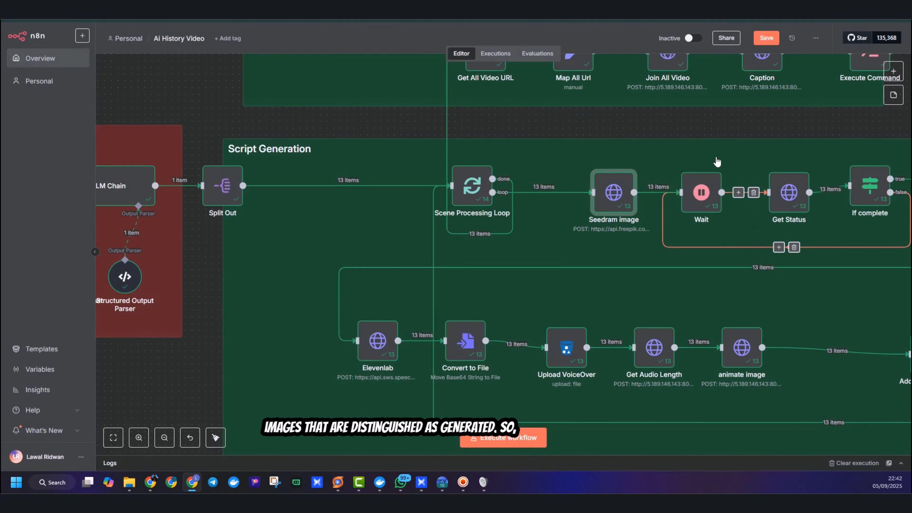
scroll(607, 129, "down", 2)
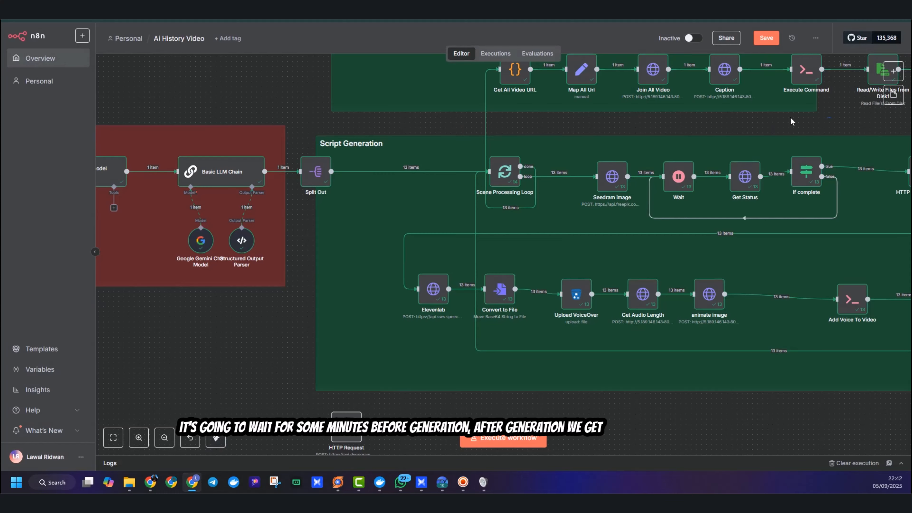
scroll(635, 127, "right", 7)
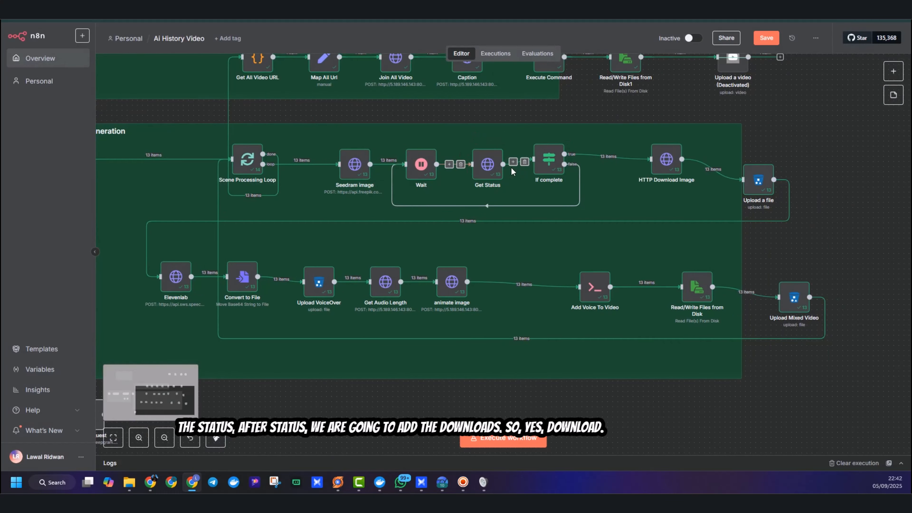
double_click(667, 161)
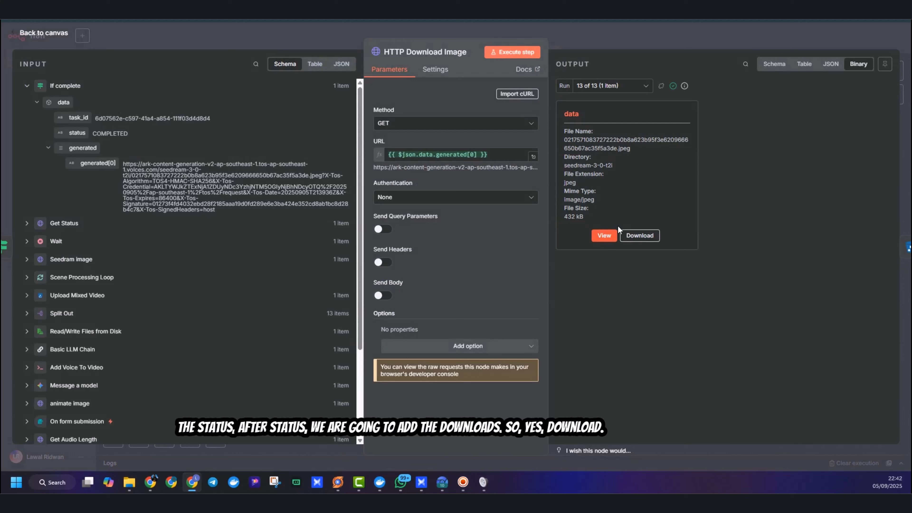
left_click(606, 237)
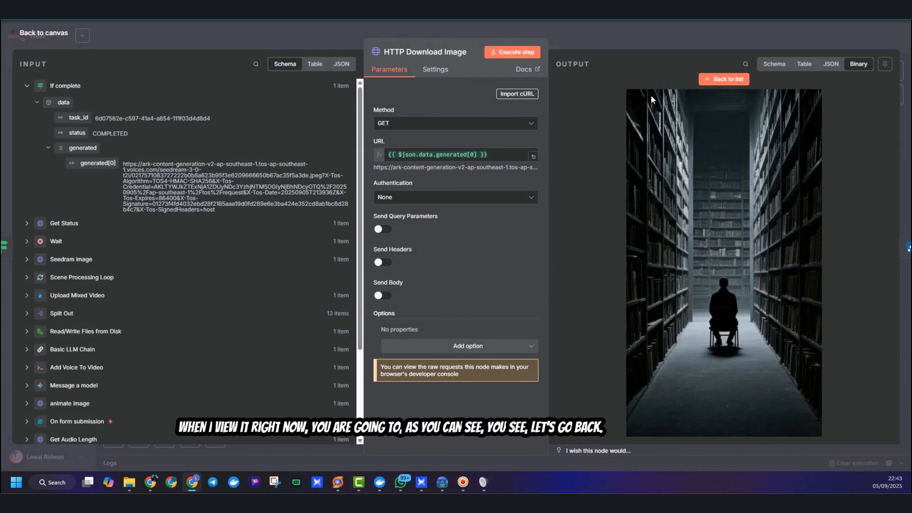
left_click(716, 79)
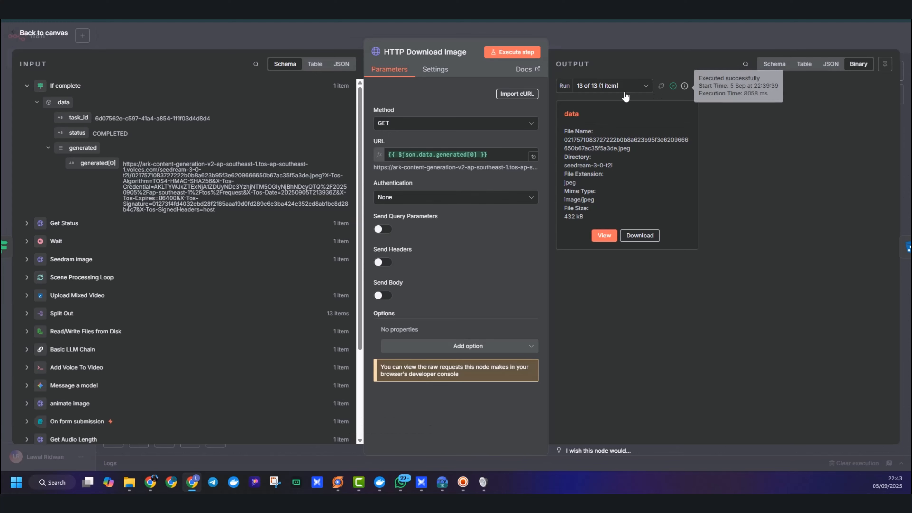
left_click(615, 89)
left_click(605, 132)
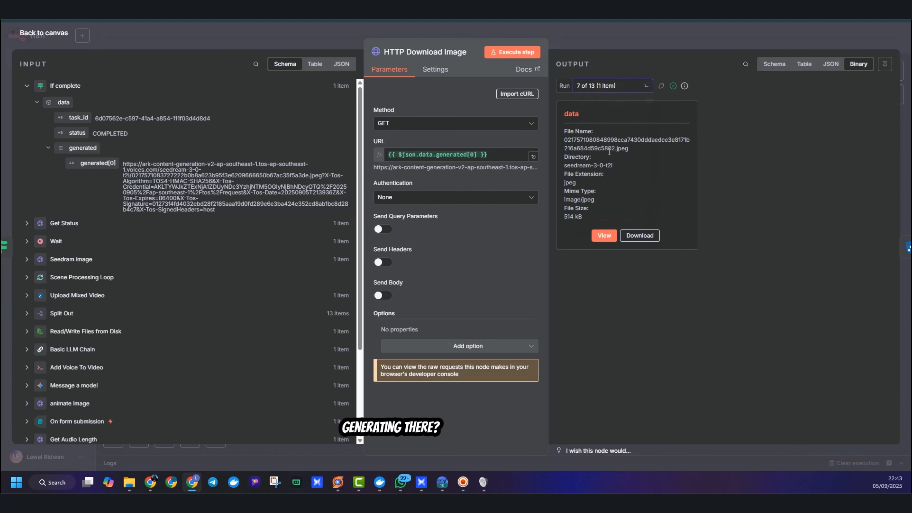
left_click(604, 236)
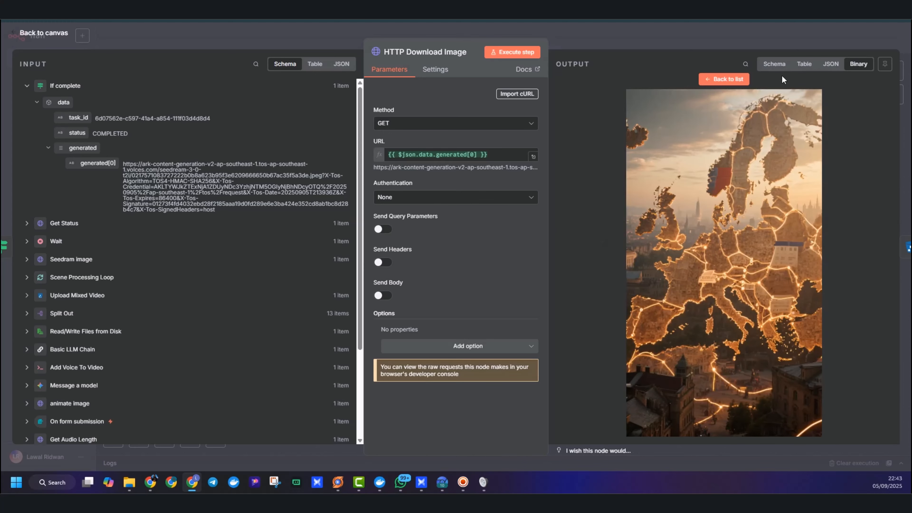
left_click(724, 79)
left_click(608, 96)
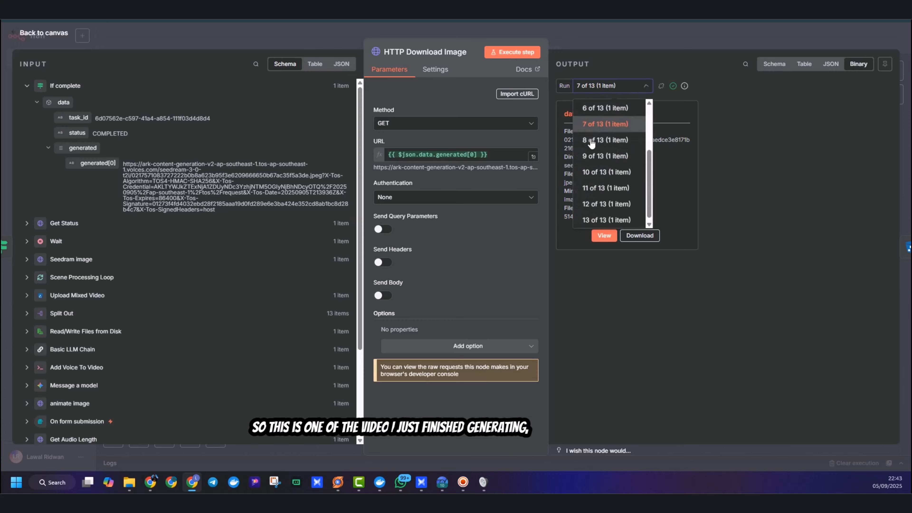
scroll(604, 136, "up", 3)
left_click(595, 115)
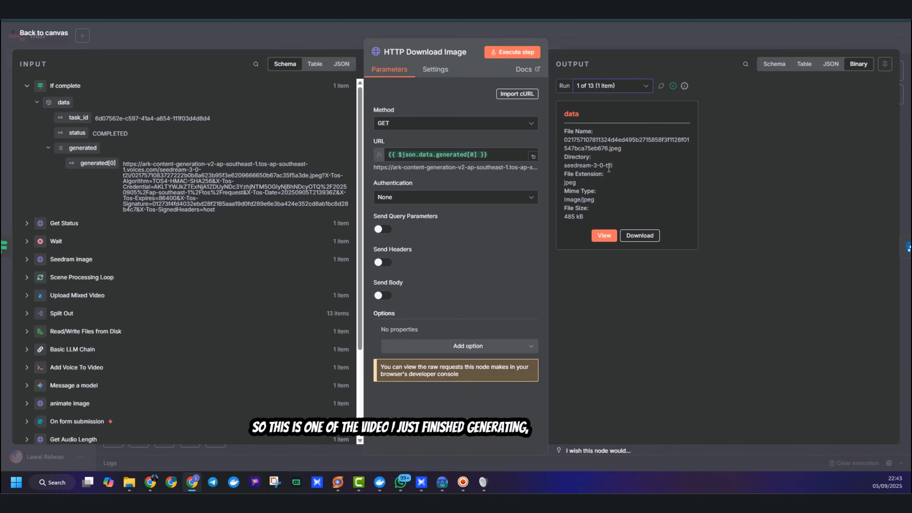
left_click(604, 236)
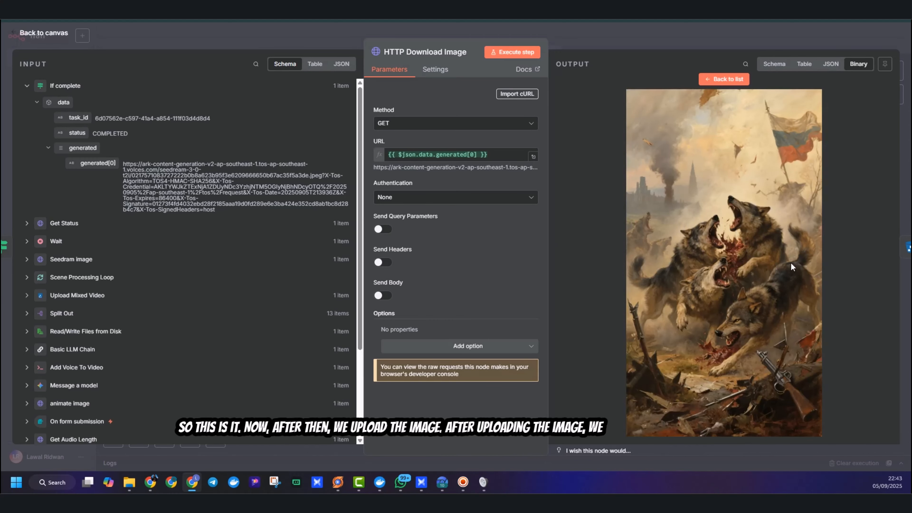
key("Escape")
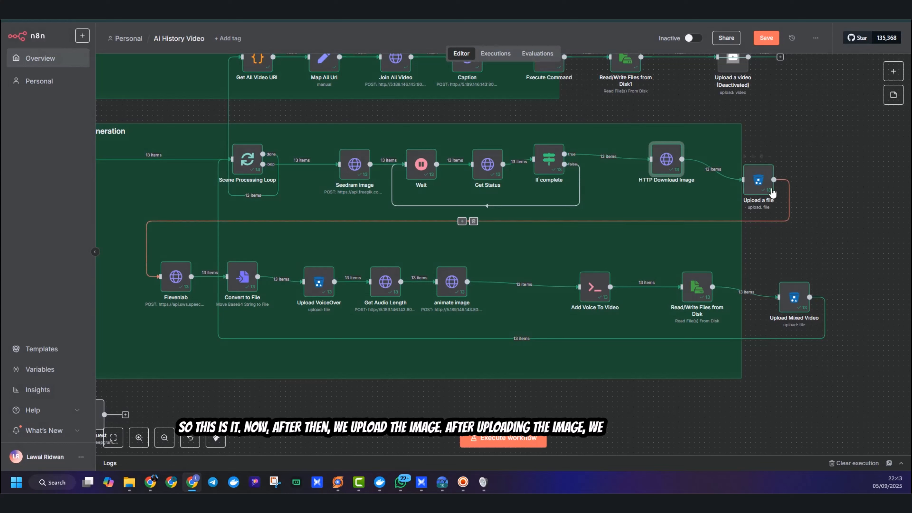
- Shift the Upload a file node slightly left and select the Upload VoiceOver node
left_click_drag(766, 192, 734, 184)
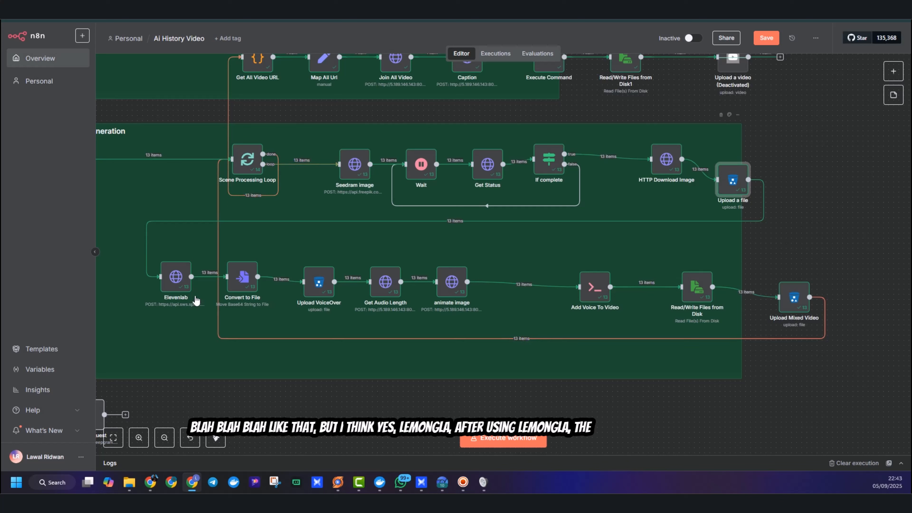
left_click(309, 285)
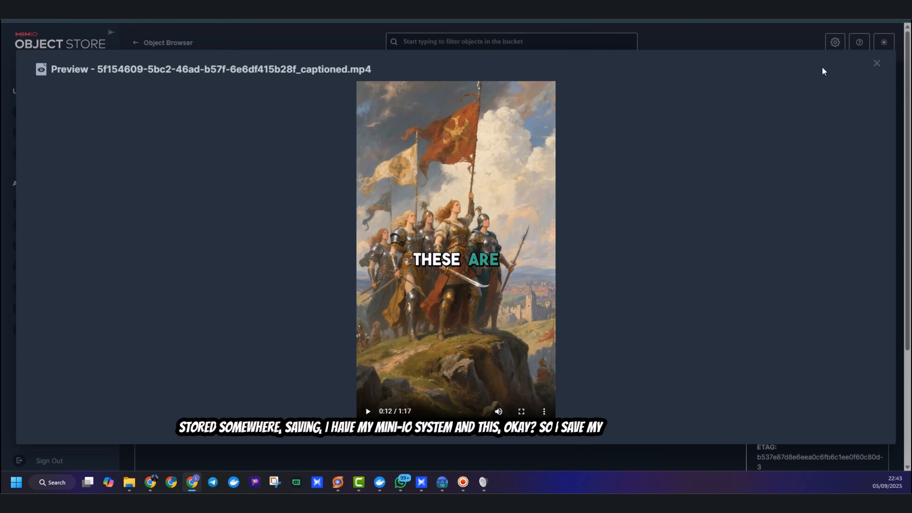
- Close the captioned video preview and list the buckets: date, h-image, h-speech, h-video
left_click(876, 64)
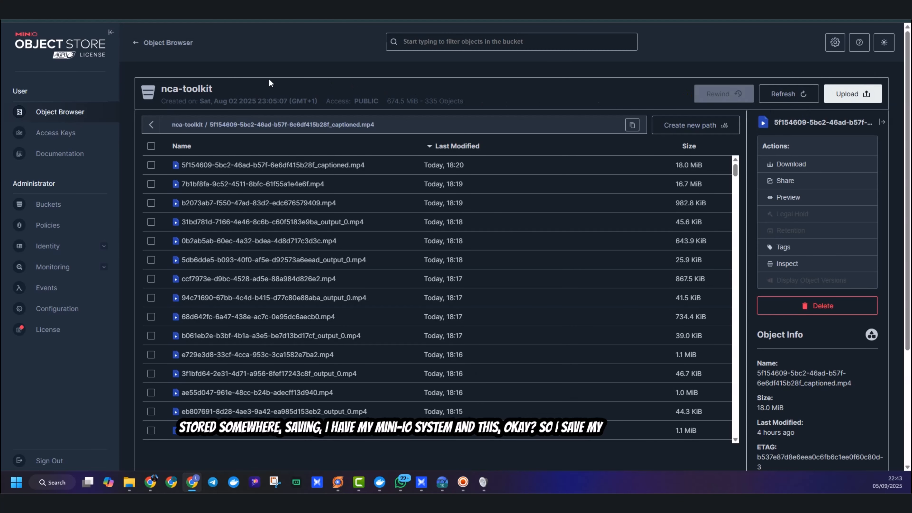
scroll(430, 261, "down", 3)
scroll(523, 271, "up", 3)
scroll(151, 177, "down", 1)
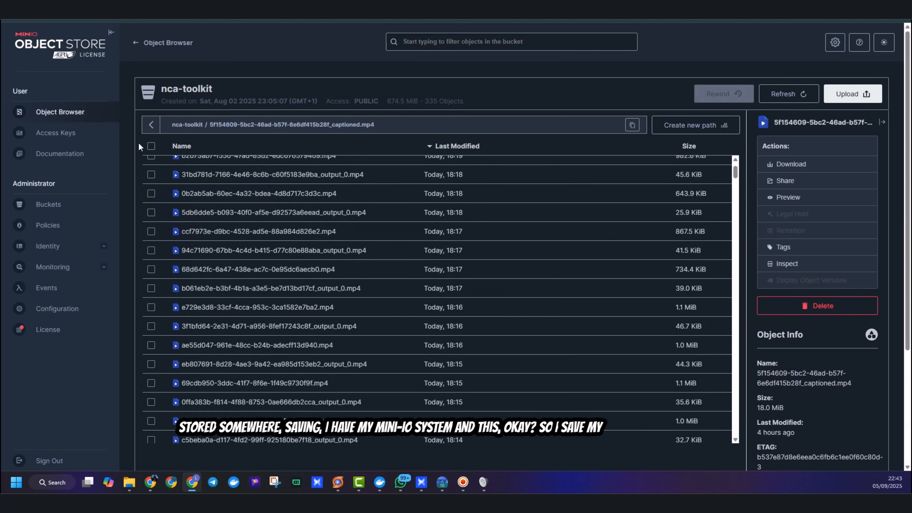
scroll(323, 160, "up", 1)
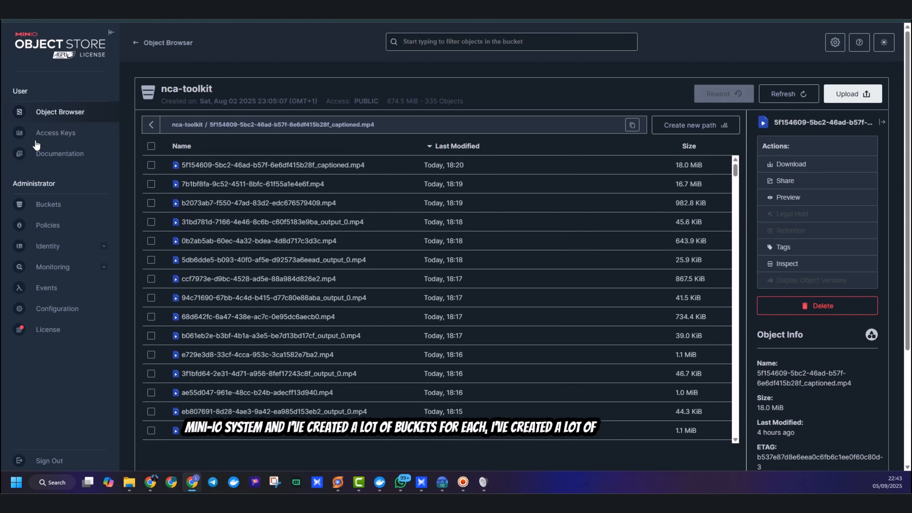
left_click(40, 207)
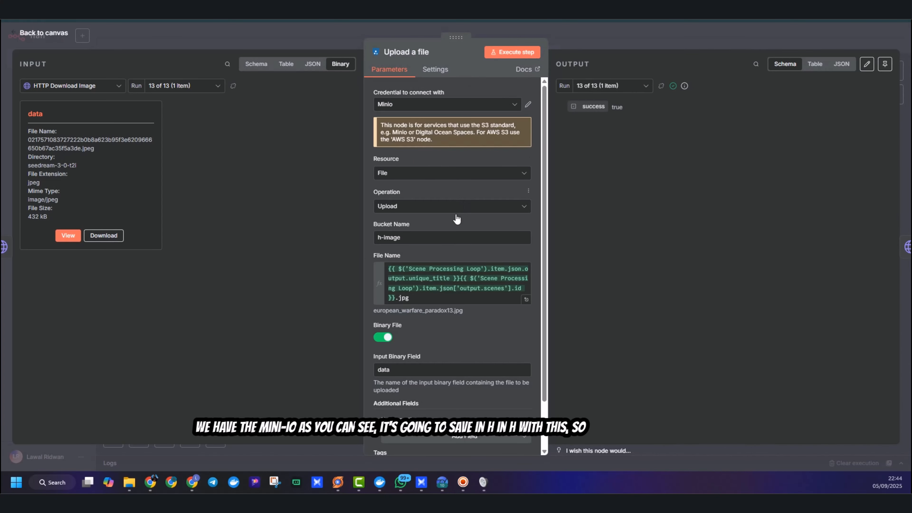
- Review the Upload a file node's Minio credential and h-image bucket, then return to the canvas
scroll(441, 255, "down", 2)
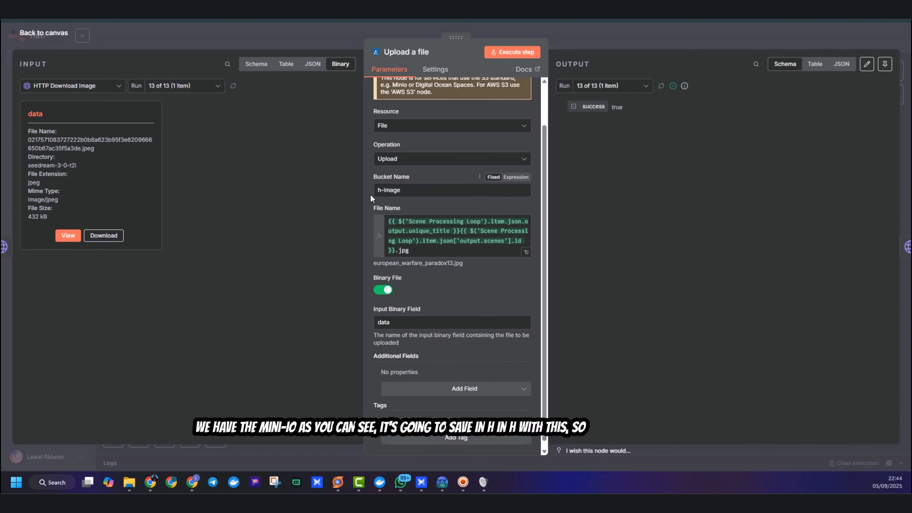
scroll(397, 213, "up", 2)
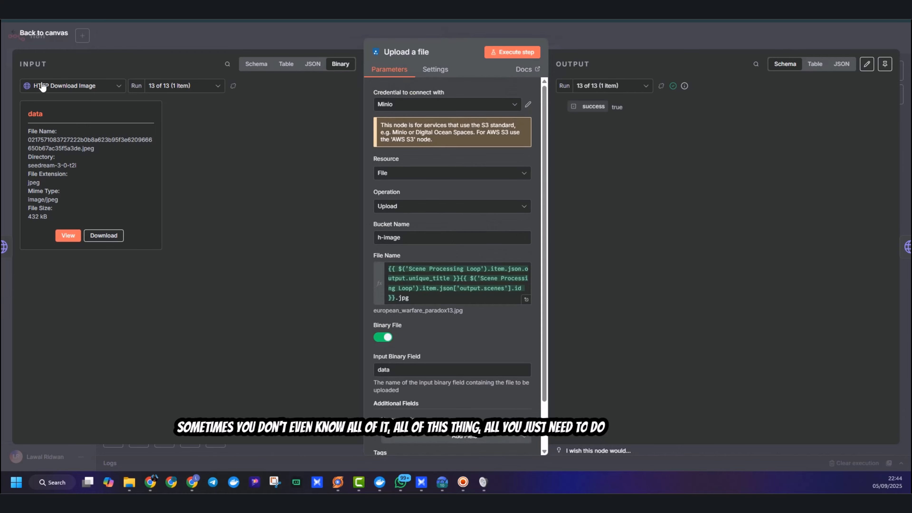
left_click(38, 35)
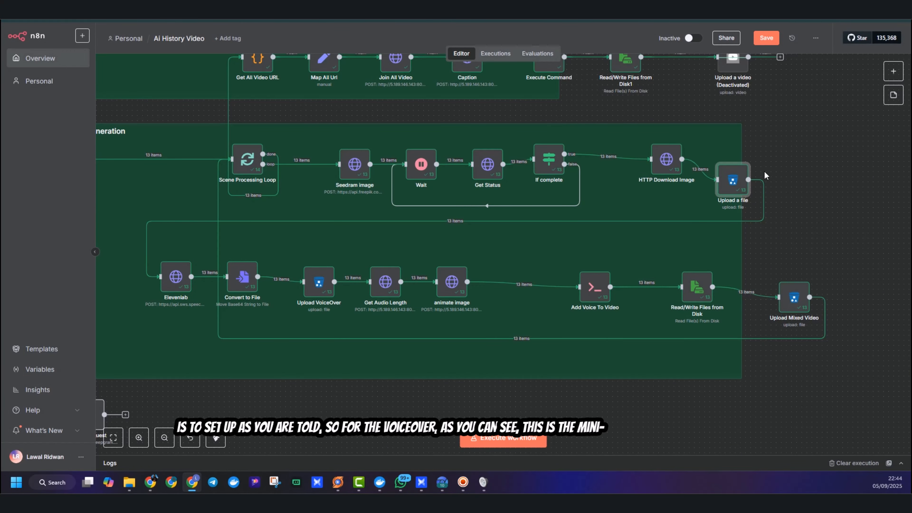
left_click(326, 291)
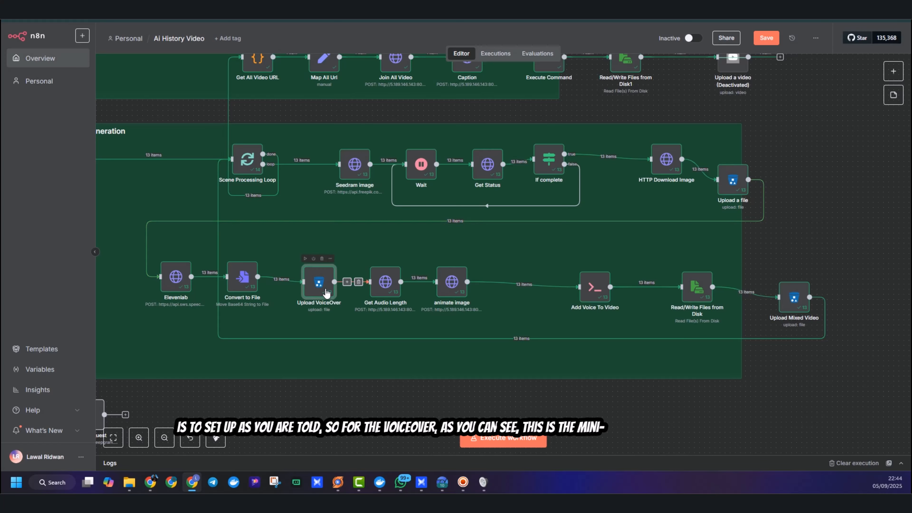
double_click(325, 292)
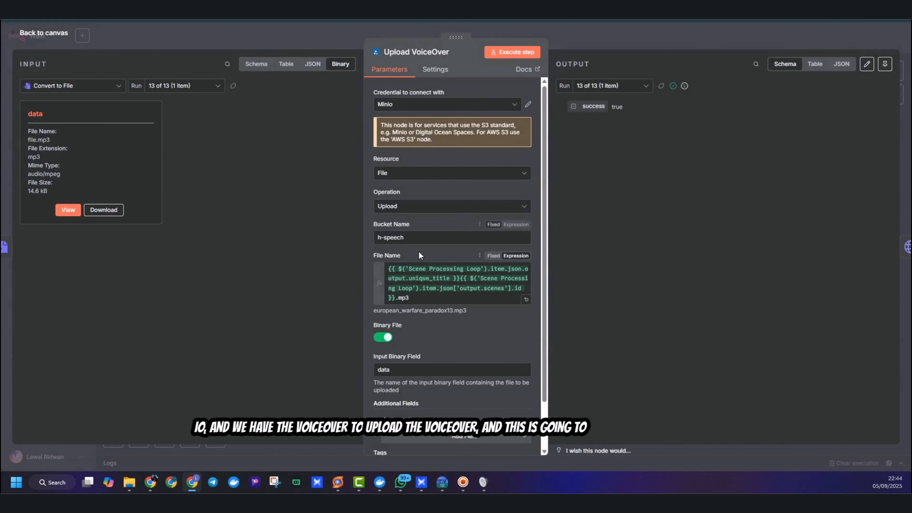
scroll(418, 251, "down", 2)
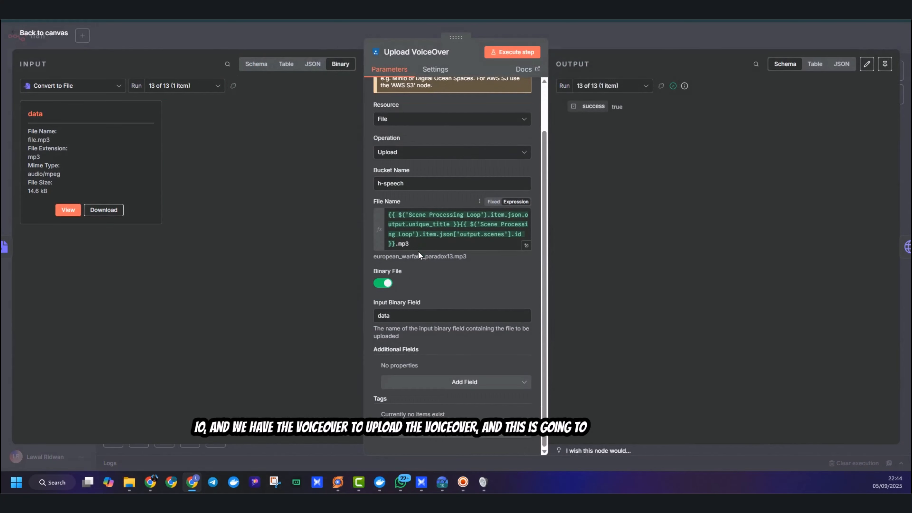
left_click(55, 37)
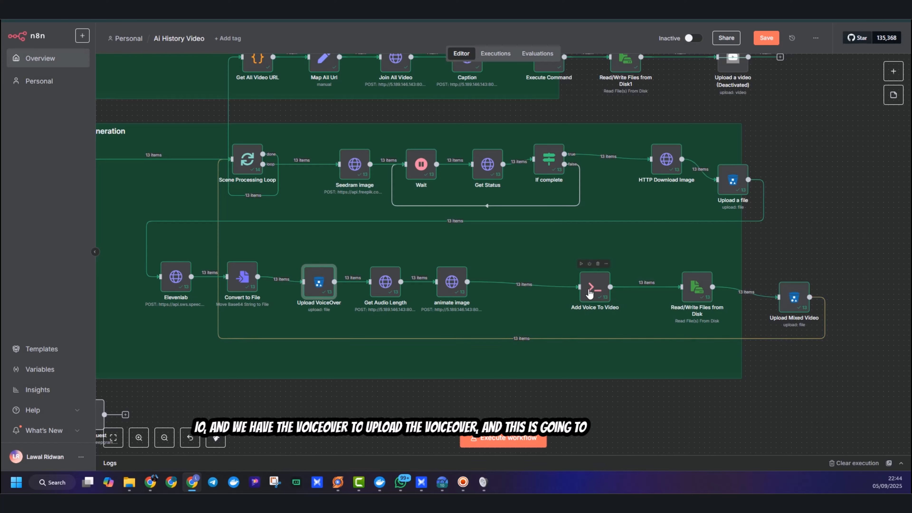
left_click(453, 286)
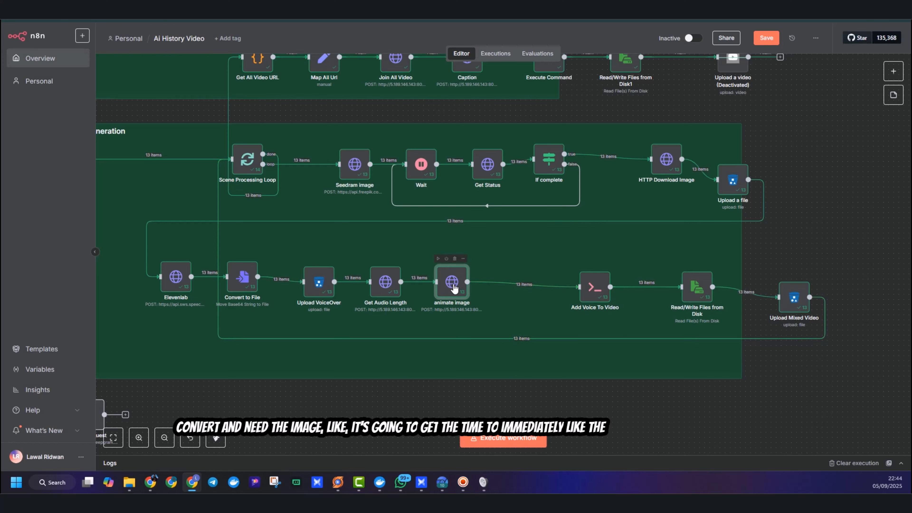
double_click(454, 286)
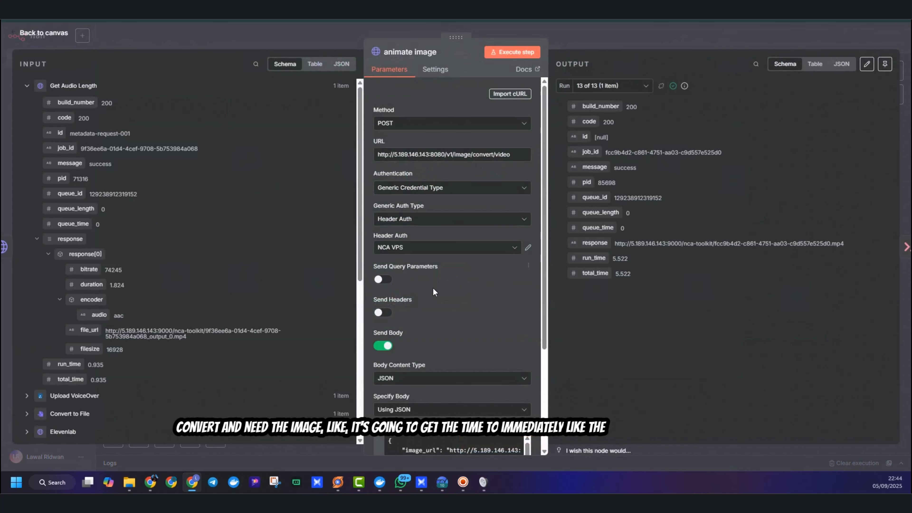
left_click(52, 37)
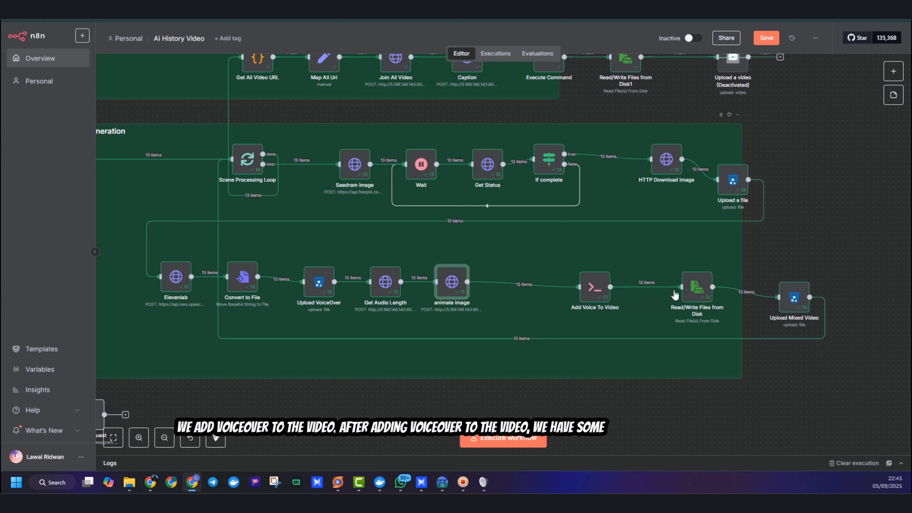
- Open Read/Write Files from Disk and preview the current run's output MP4
double_click(693, 286)
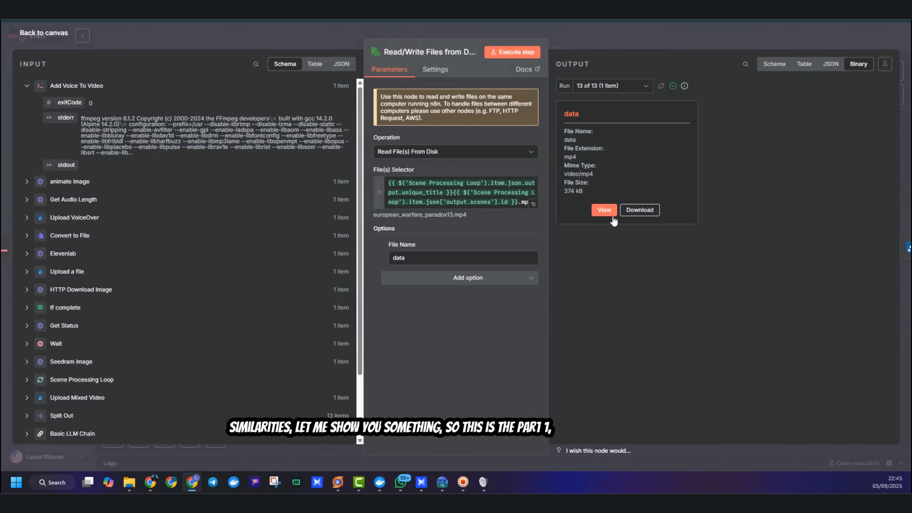
left_click(601, 213)
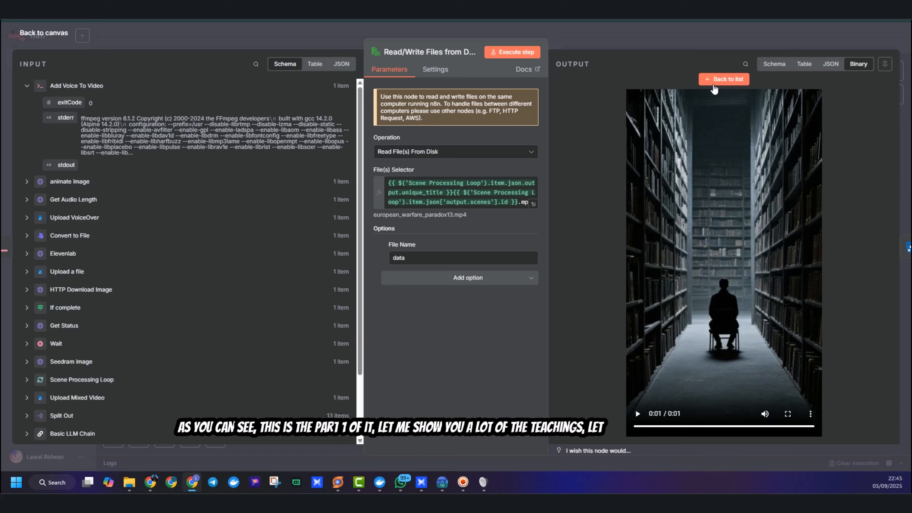
left_click(714, 84)
- Step through runs starting at 1 of 13, viewing each scene video, then return to the canvas
left_click(621, 88)
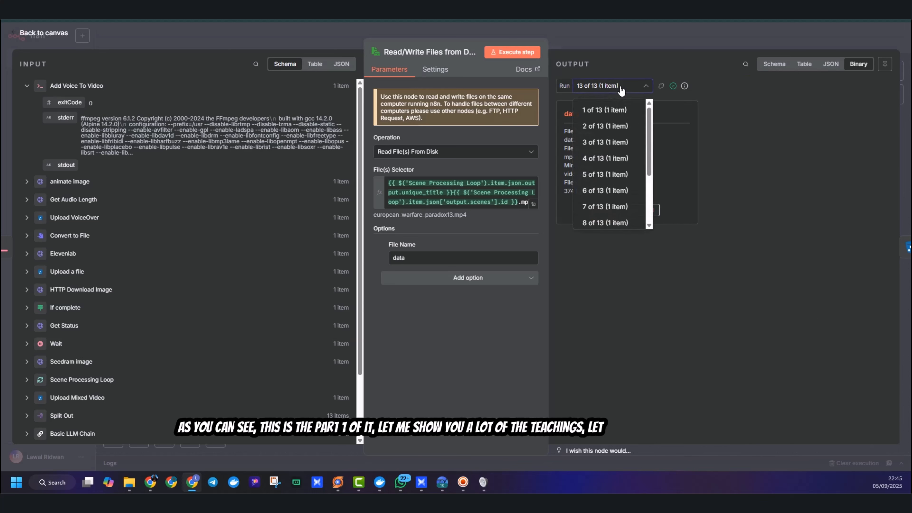
scroll(608, 151, "up", 3)
left_click(606, 109)
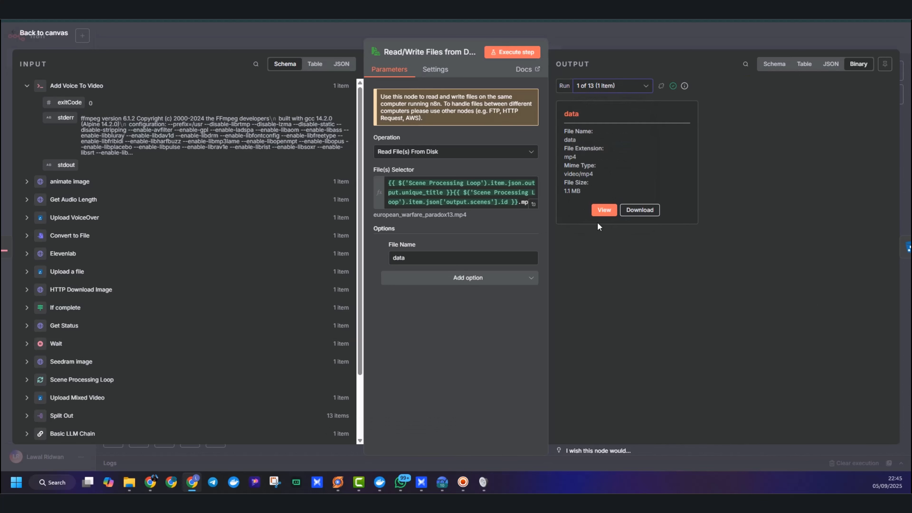
left_click(599, 208)
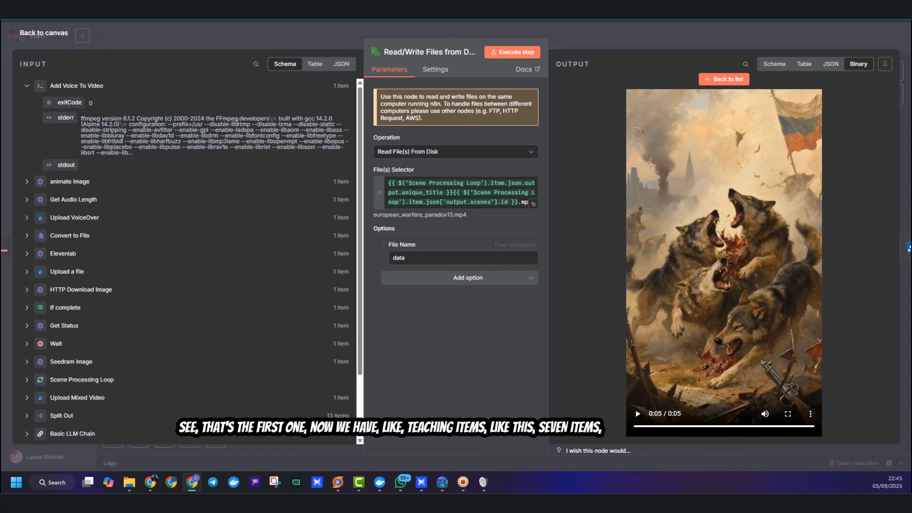
left_click(726, 79)
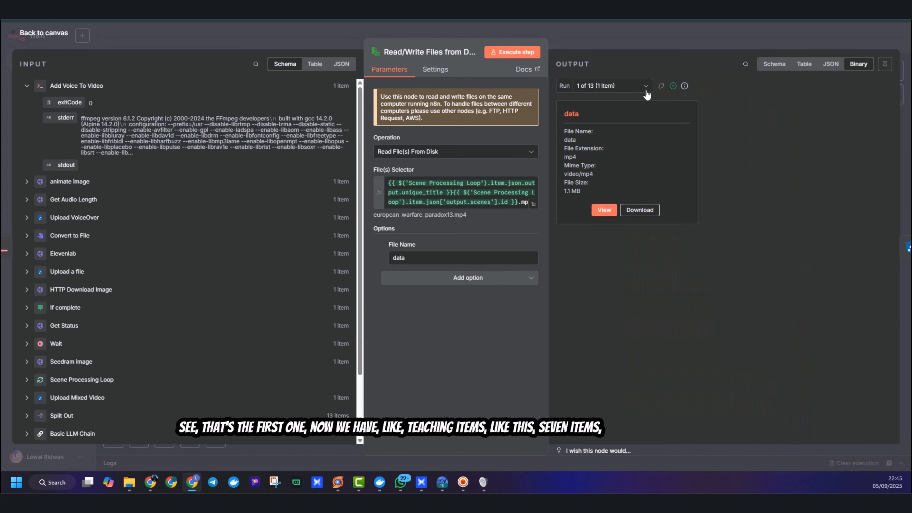
left_click(622, 90)
left_click(592, 124)
left_click(604, 210)
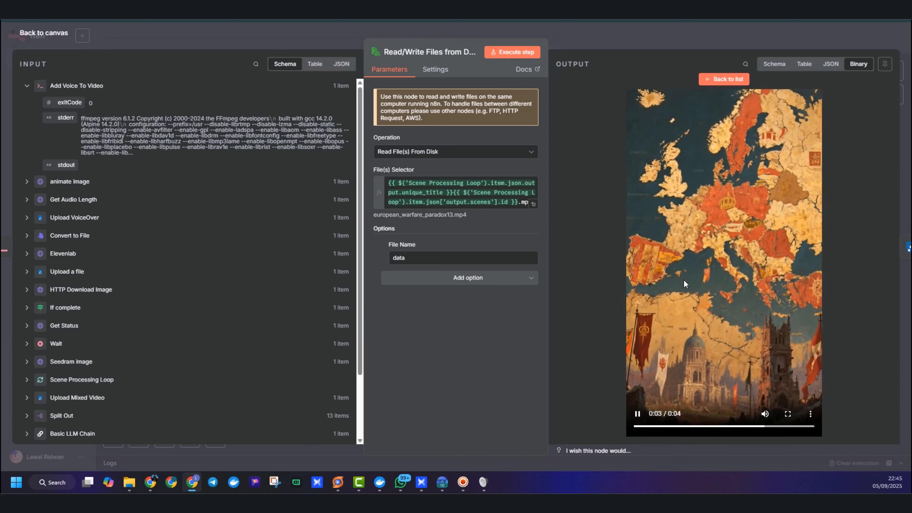
left_click(30, 33)
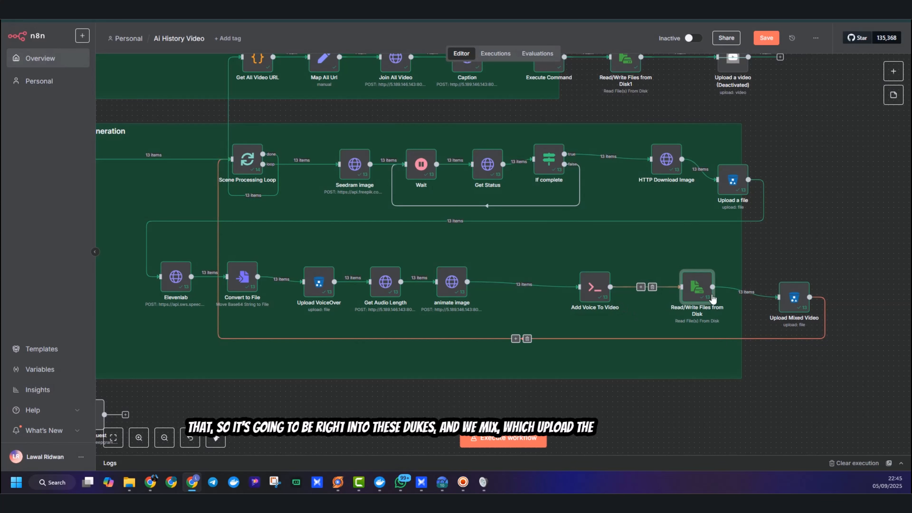
- Drag-select the seven top-row processing nodes, then clear the selection
scroll(575, 214, "up", 3)
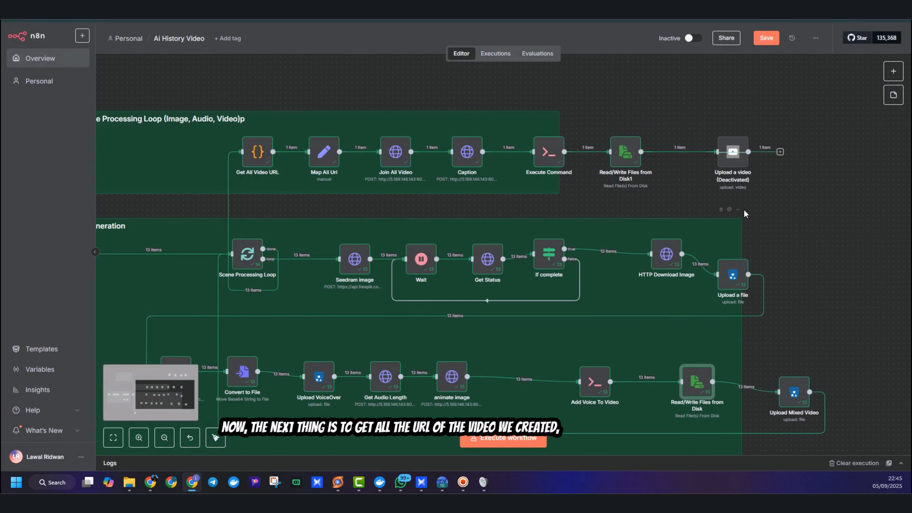
scroll(782, 212, "down", 3)
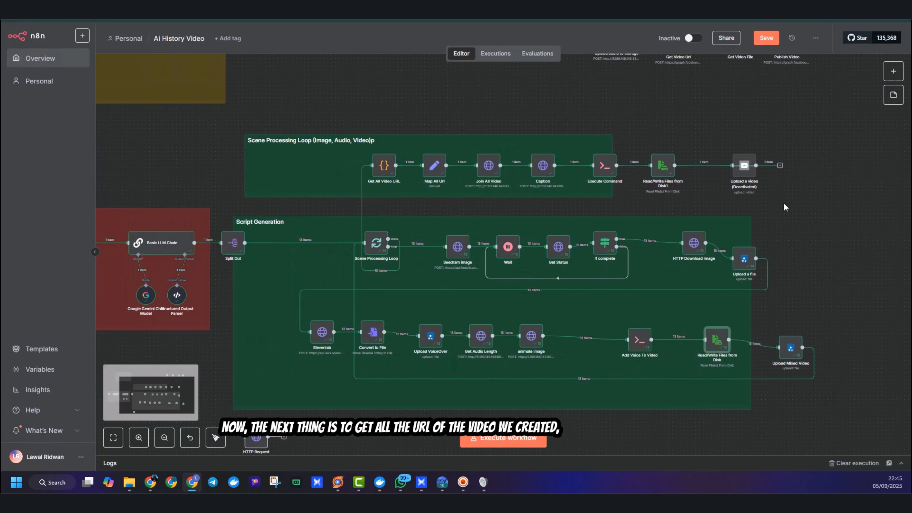
left_click_drag(794, 207, 263, 165)
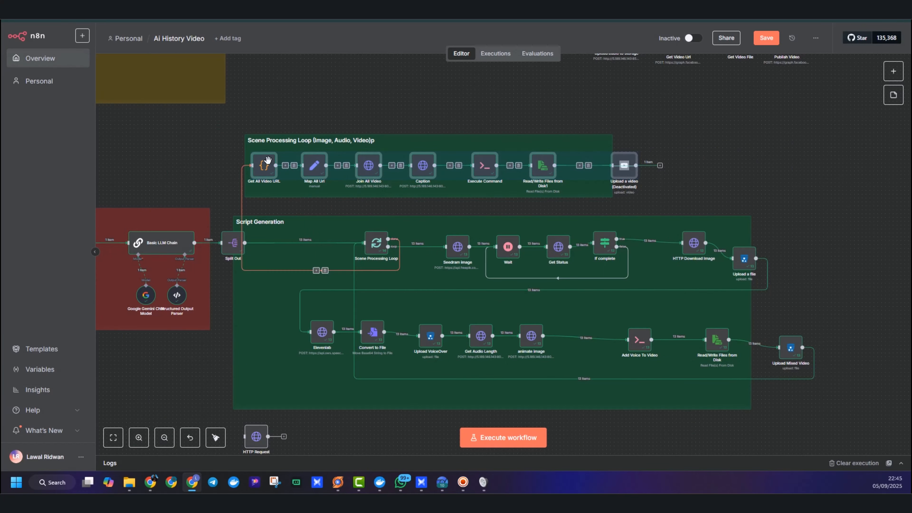
left_click(287, 103)
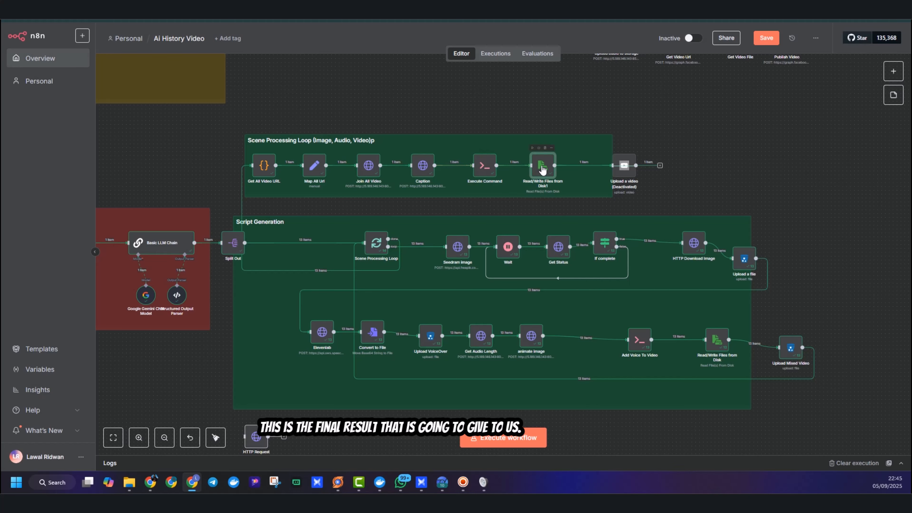
- Preview the final 1:08 video historyvideo_71316.mp4 from Read/Write Files from Disk1, then close it
double_click(555, 182)
left_click(599, 200)
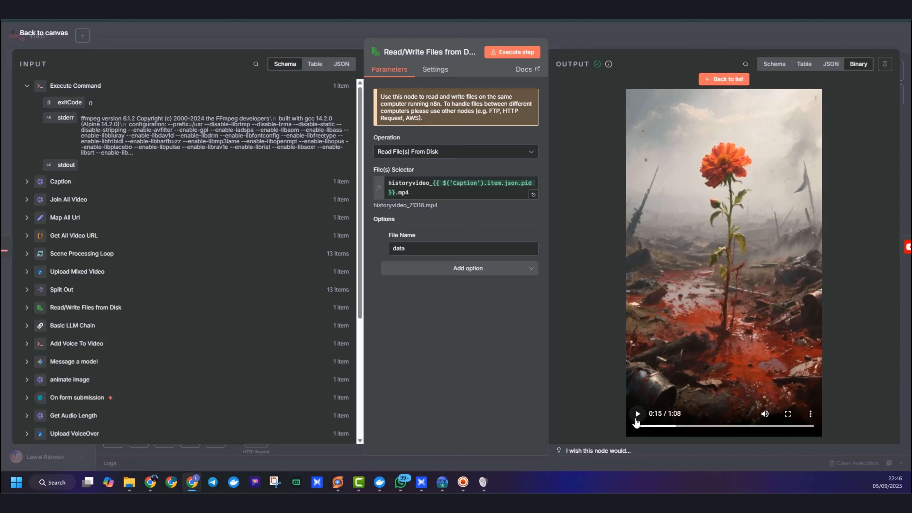
left_click(637, 414)
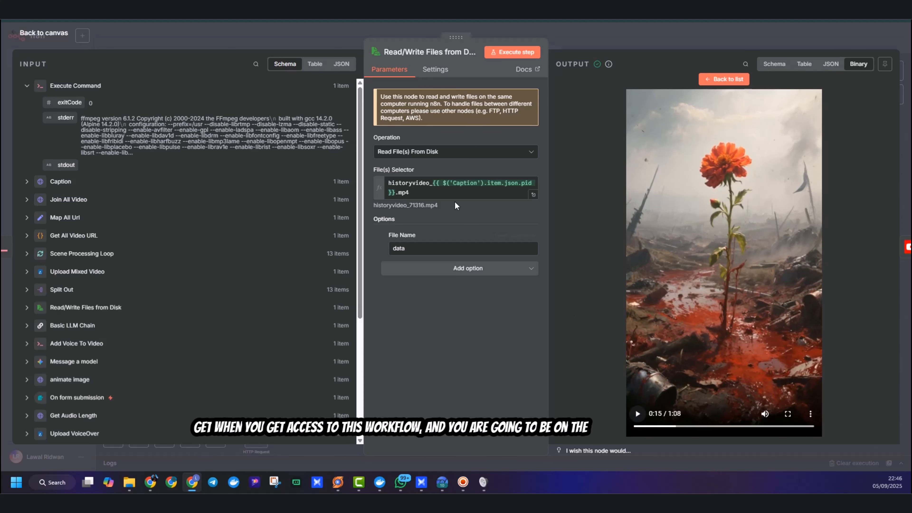
key("Escape")
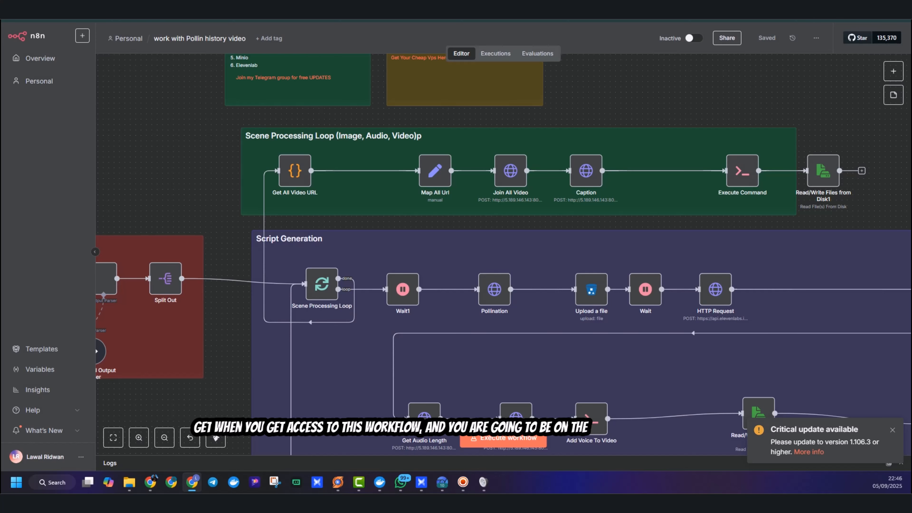
- Zoom and pan the canvas until the Tools Used and How To Setup Servers On VPS notes fill the view
scroll(180, 137, "down", 1)
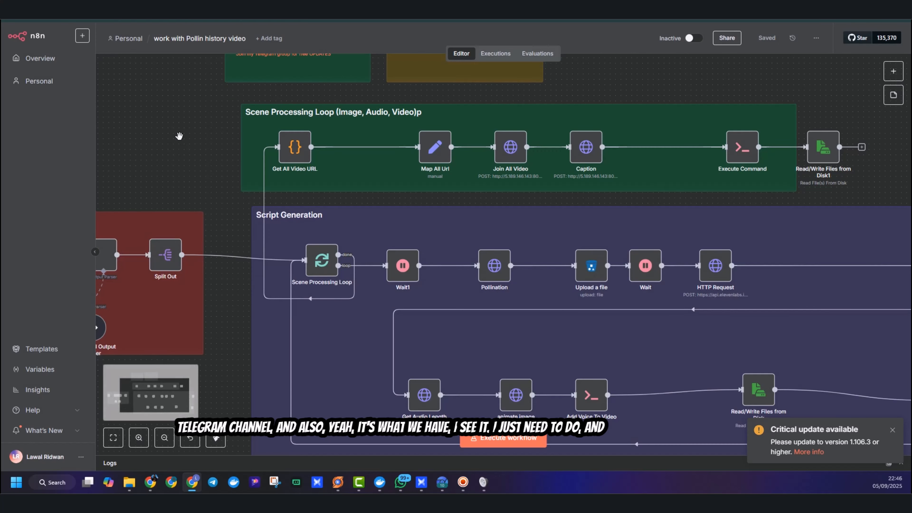
scroll(179, 136, "down", 1)
left_click_drag(145, 134, 320, 141)
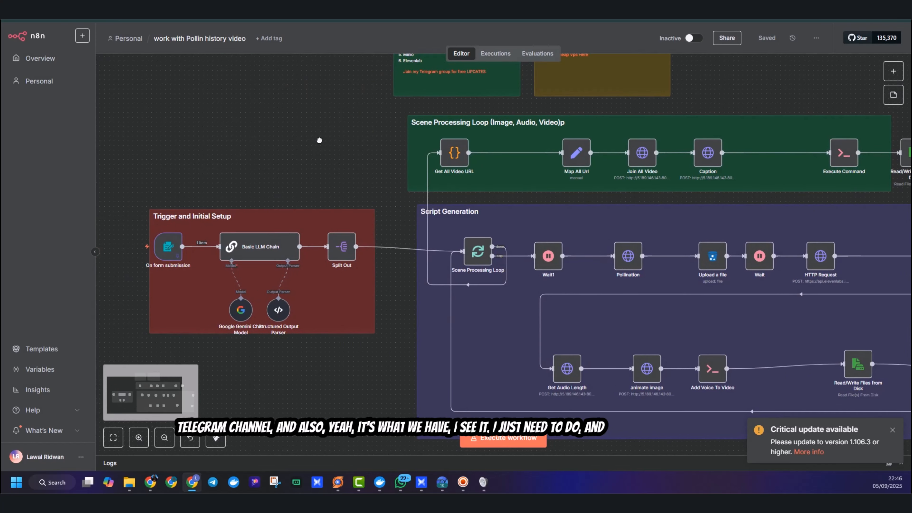
scroll(345, 143, "up", 3)
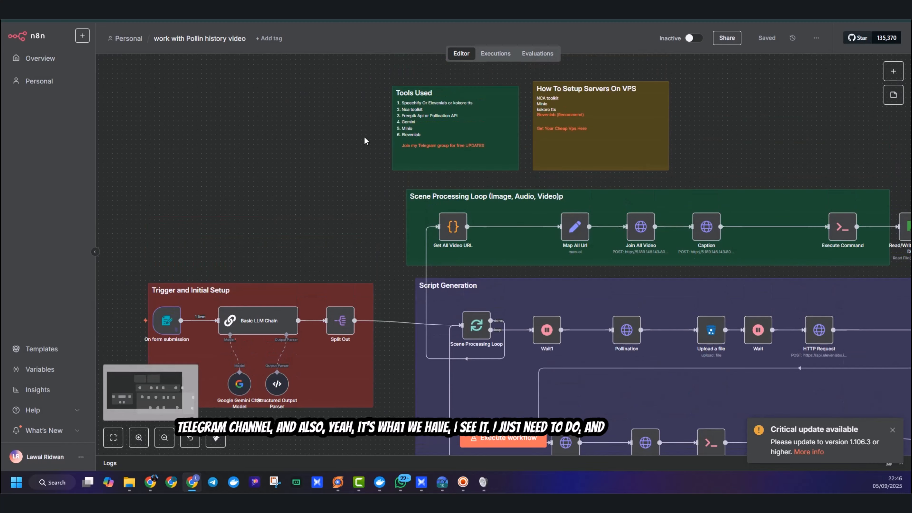
scroll(352, 139, "up", 3)
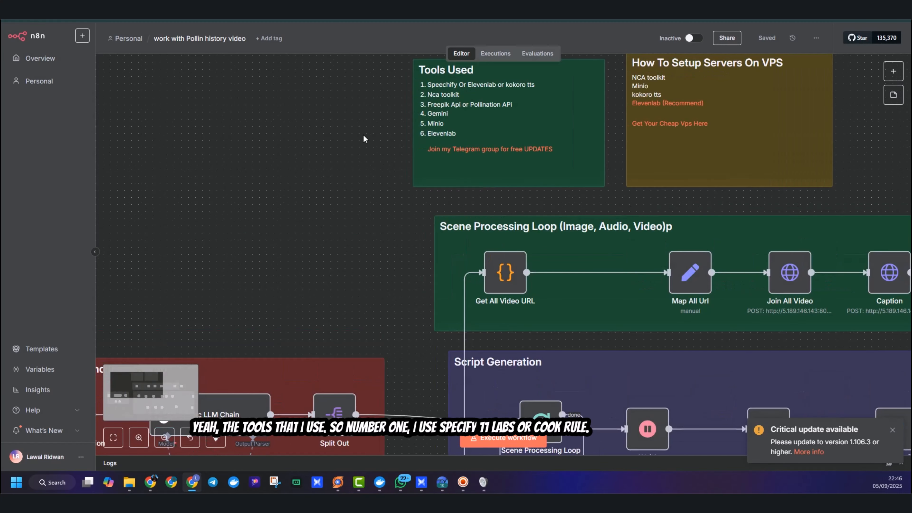
left_click_drag(363, 137, 248, 178)
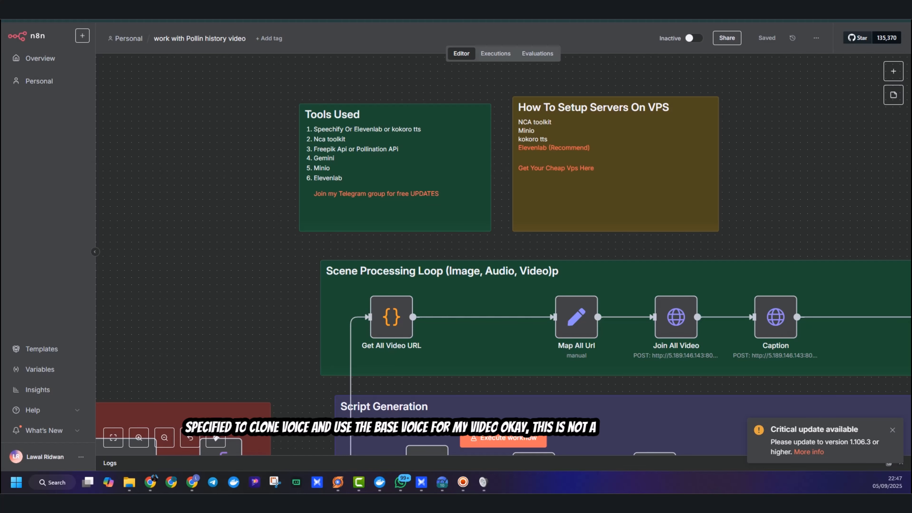
- Replay the final video in the node's output tab from the start, then pause it
left_click(554, 11)
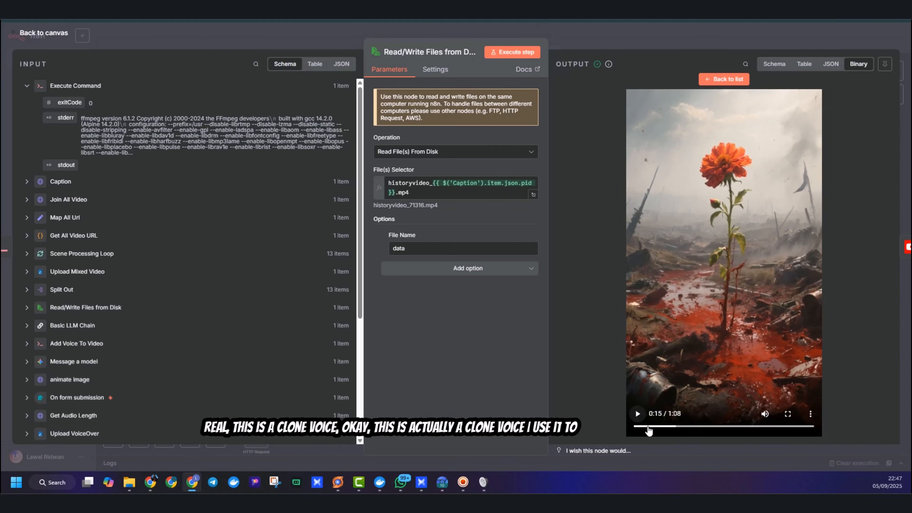
left_click(634, 426)
left_click(637, 414)
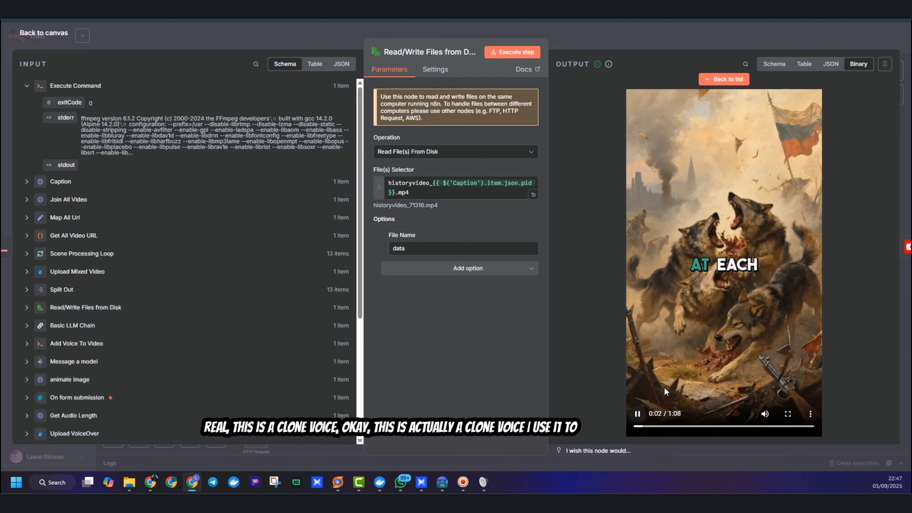
left_click(637, 414)
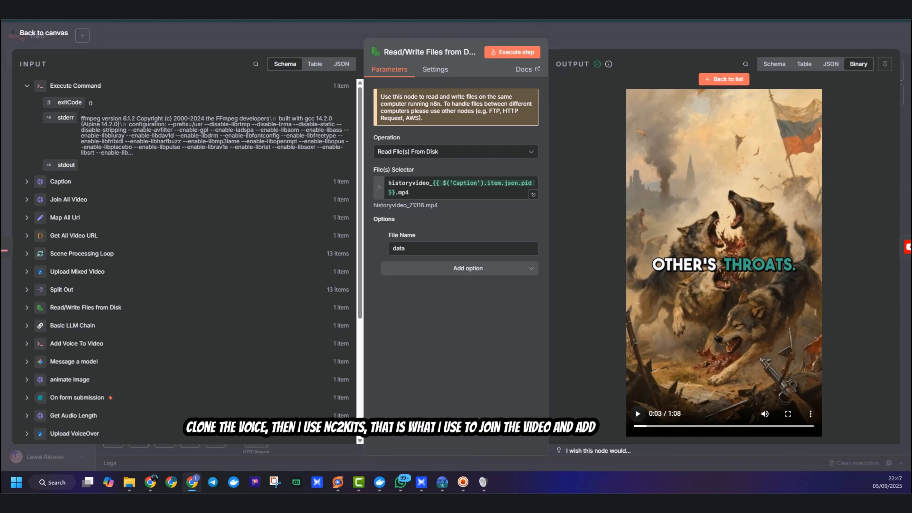
- Back on the workflow canvas, open the Pollination node's settings and close them again
left_click(393, 20)
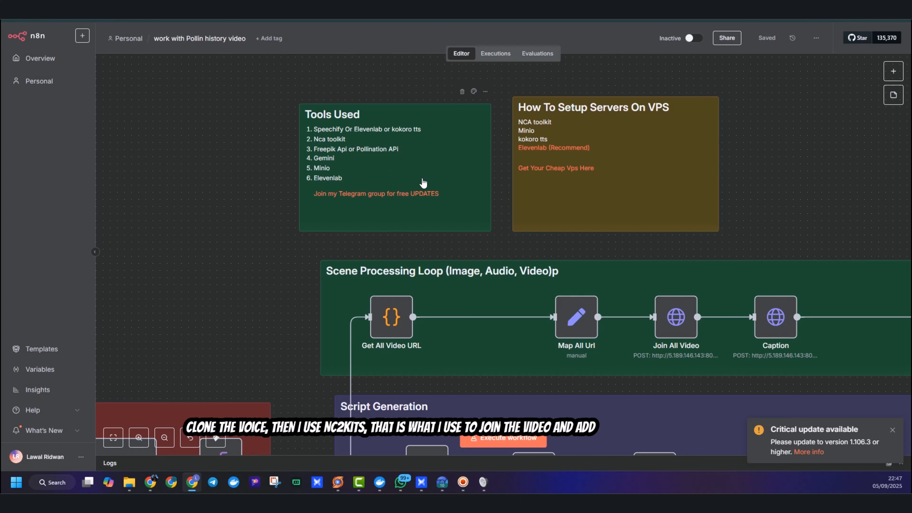
scroll(770, 228, "down", 4)
scroll(771, 228, "down", 4)
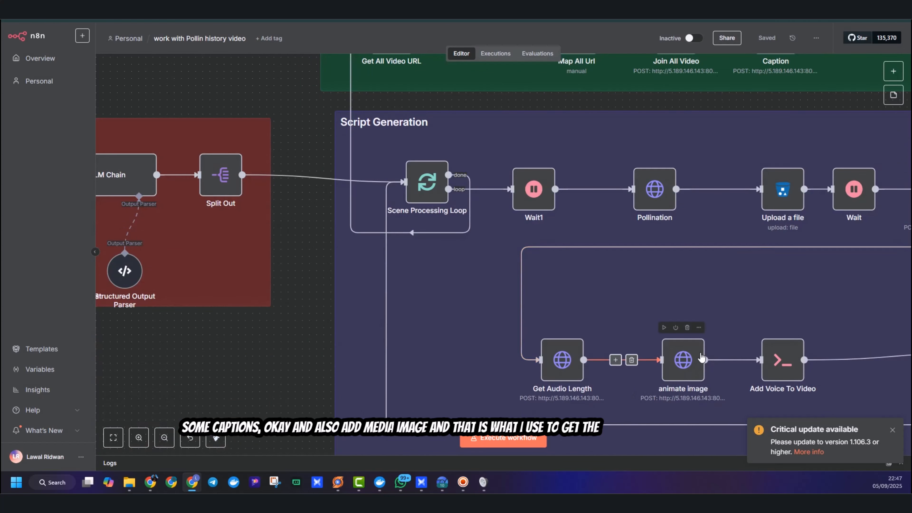
scroll(624, 196, "up", 7)
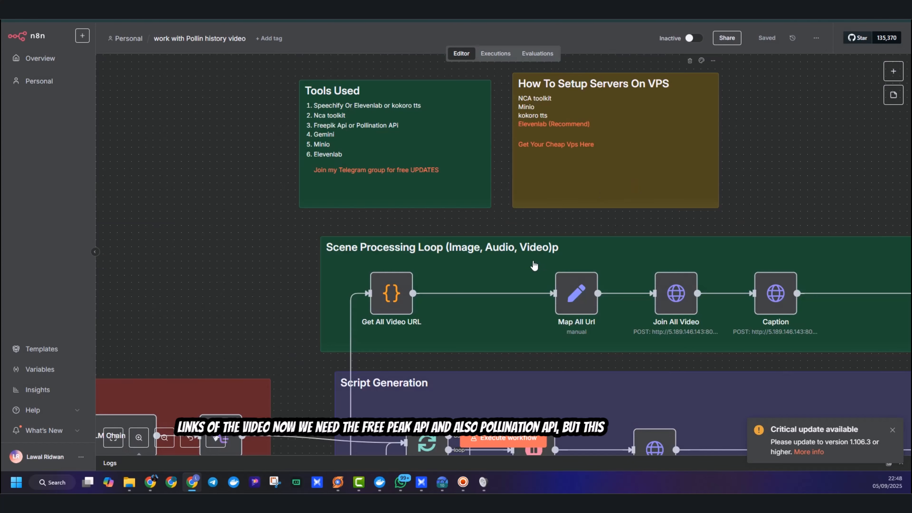
scroll(633, 187, "down", 3)
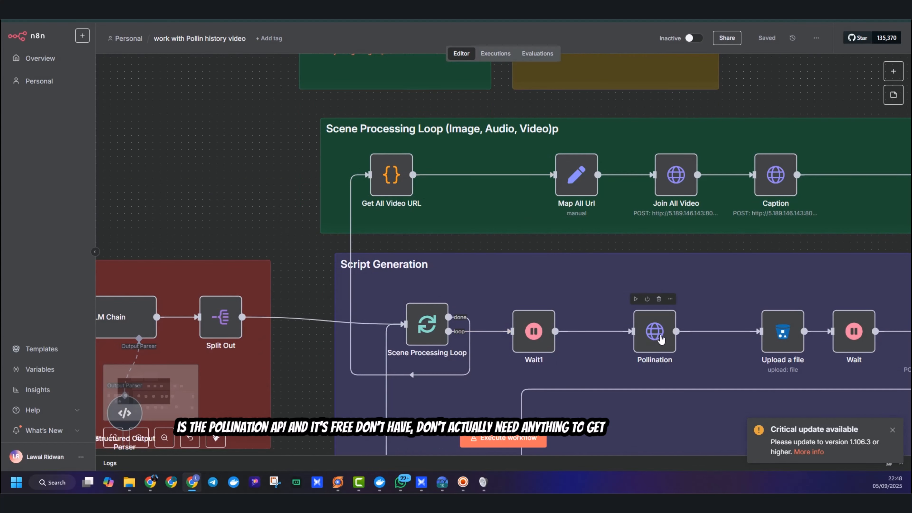
left_click(658, 339)
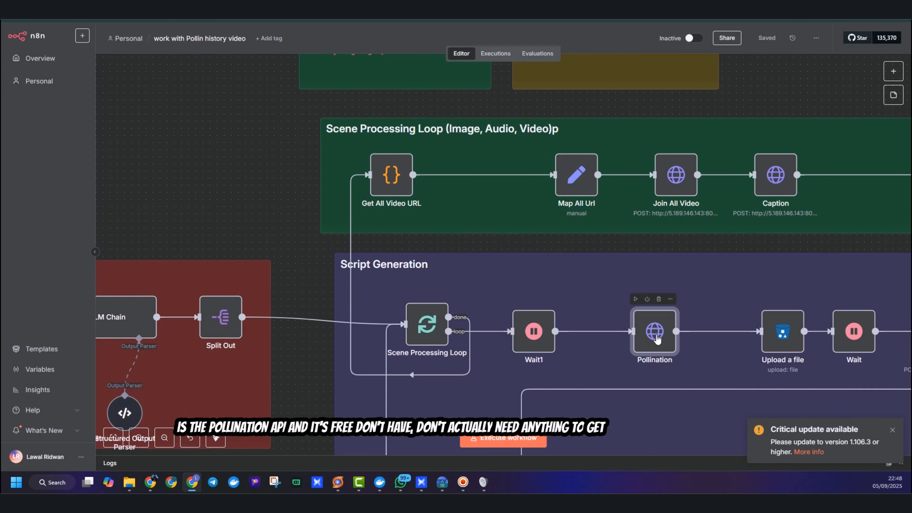
double_click(657, 338)
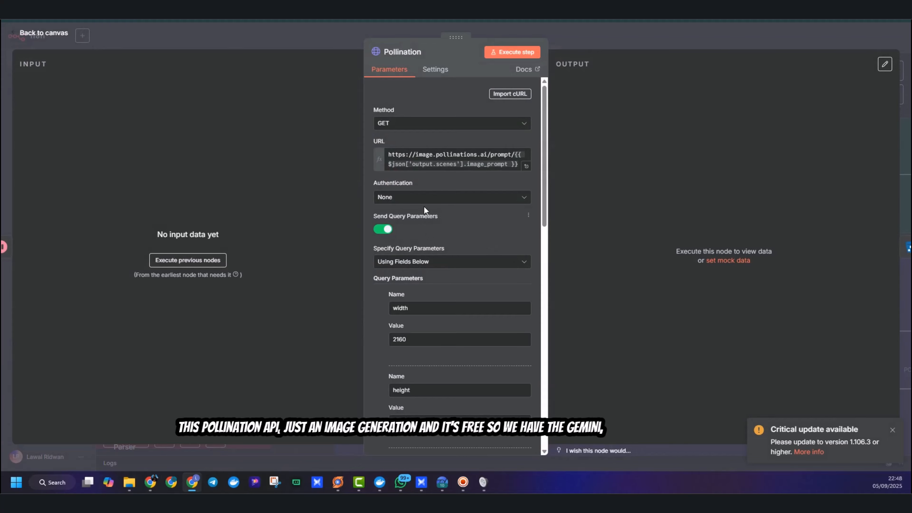
left_click(40, 34)
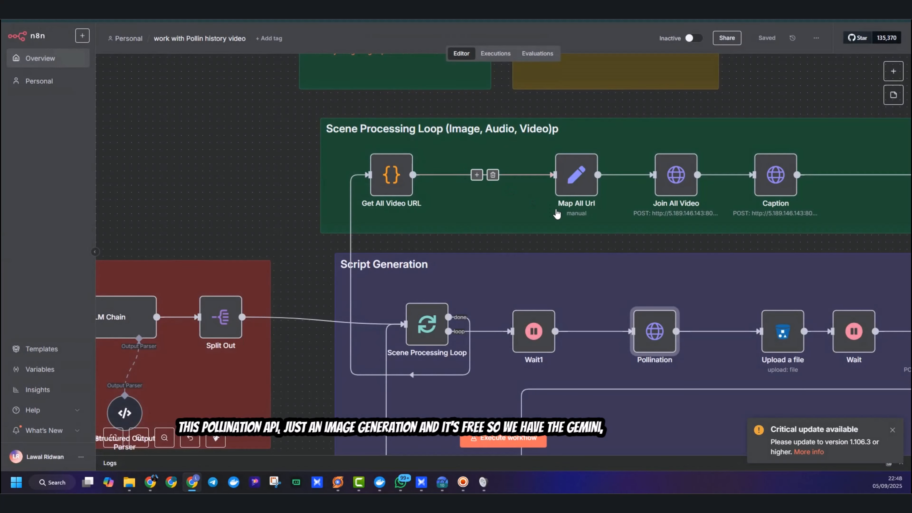
- Pan to the Trigger and Initial Setup group with its form trigger, Basic LLM Chain and Split Out
scroll(558, 223, "up", 3)
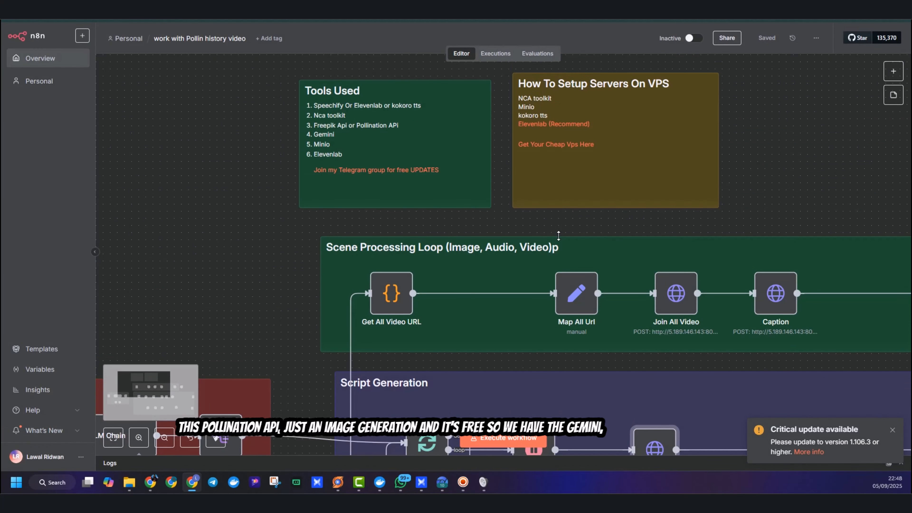
left_click_drag(221, 266, 455, 69)
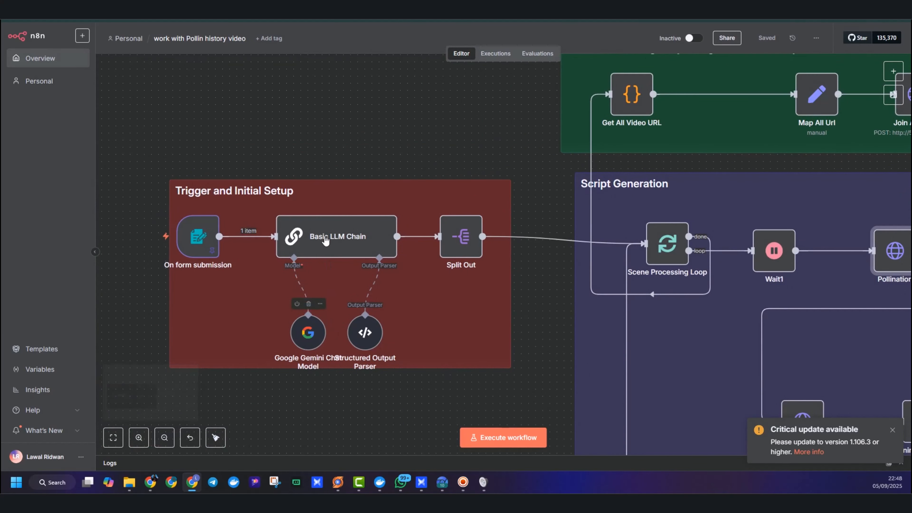
scroll(326, 240, "up", 1)
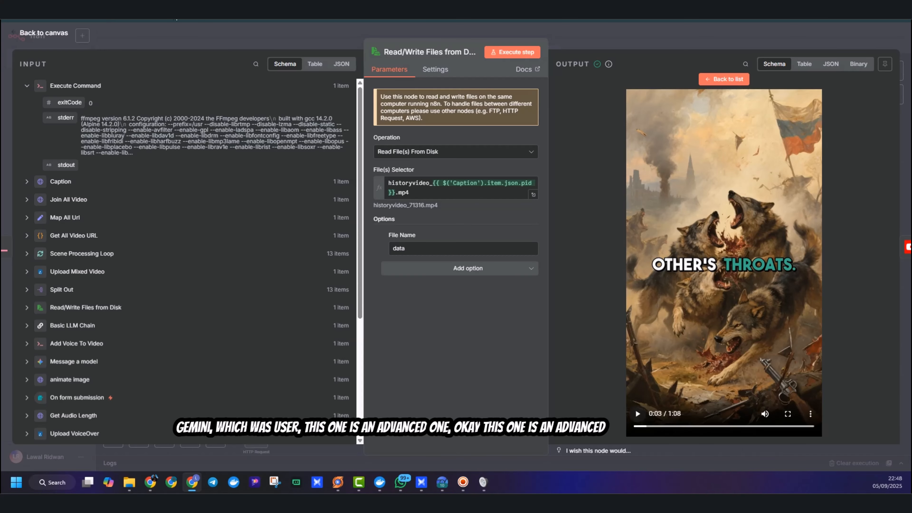
left_click(40, 34)
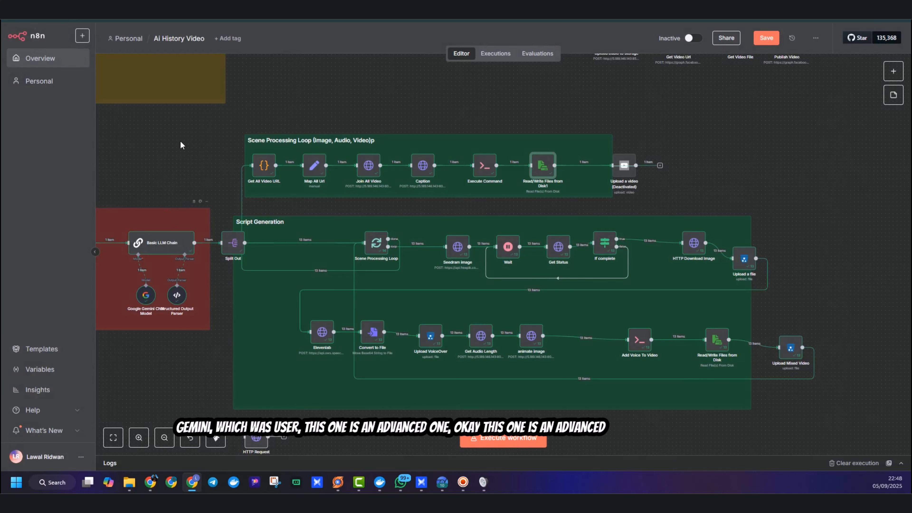
left_click_drag(179, 140, 340, 129)
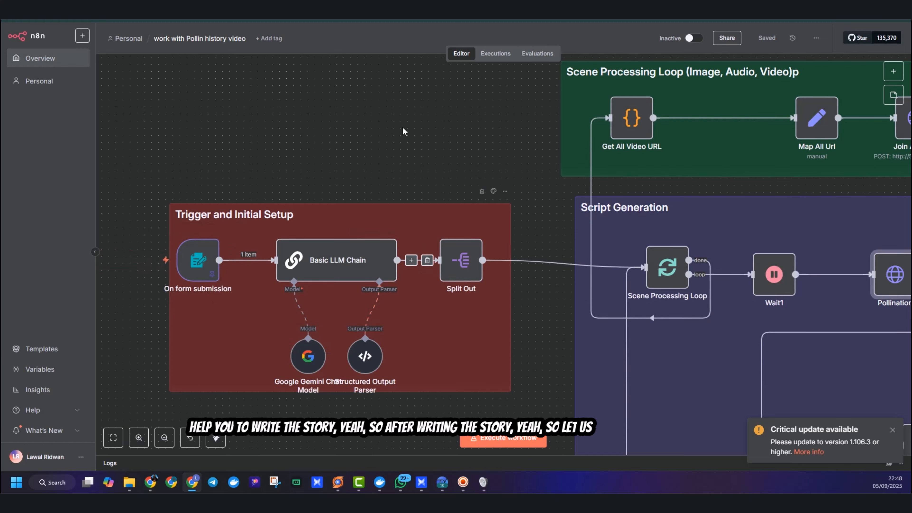
- Unpin the On form submission trigger's test data and execute the workflow
mouse_move(203, 258)
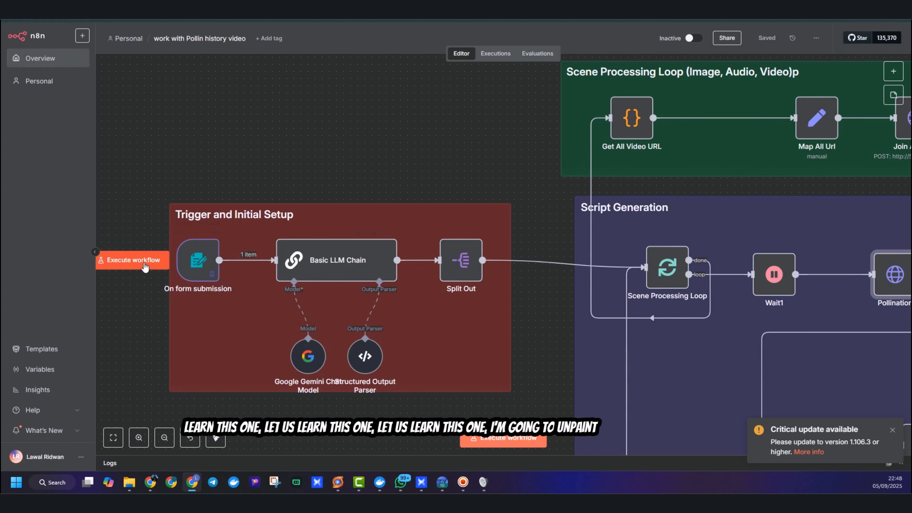
right_click(204, 265)
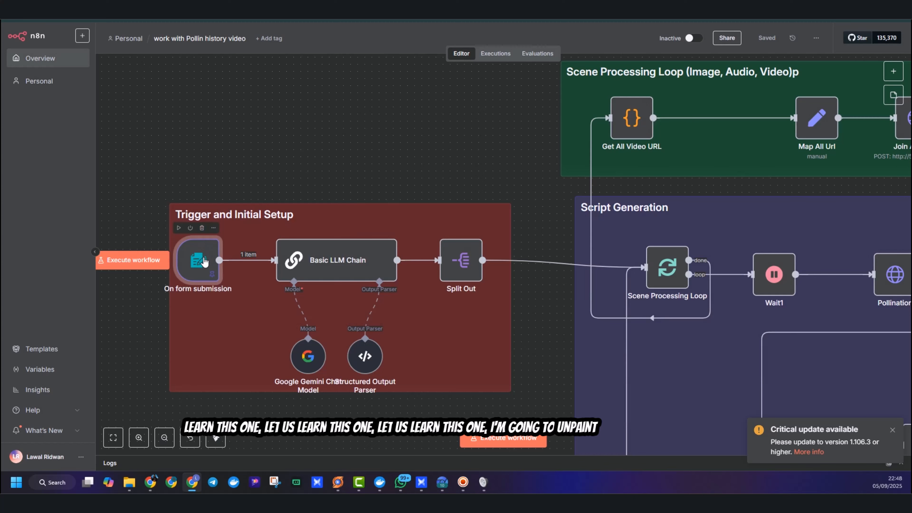
left_click(221, 329)
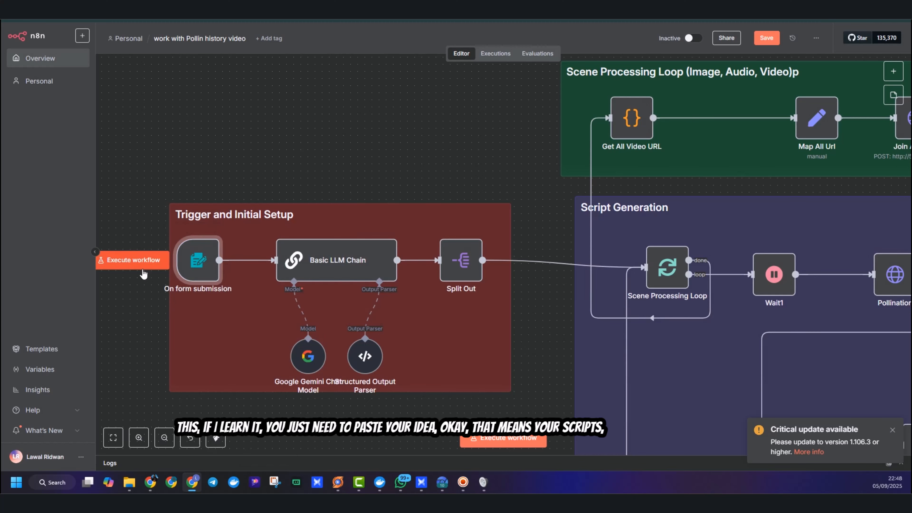
left_click(158, 266)
- Look over the test form's Idea field and web address, then close the test form window
left_click(120, 145)
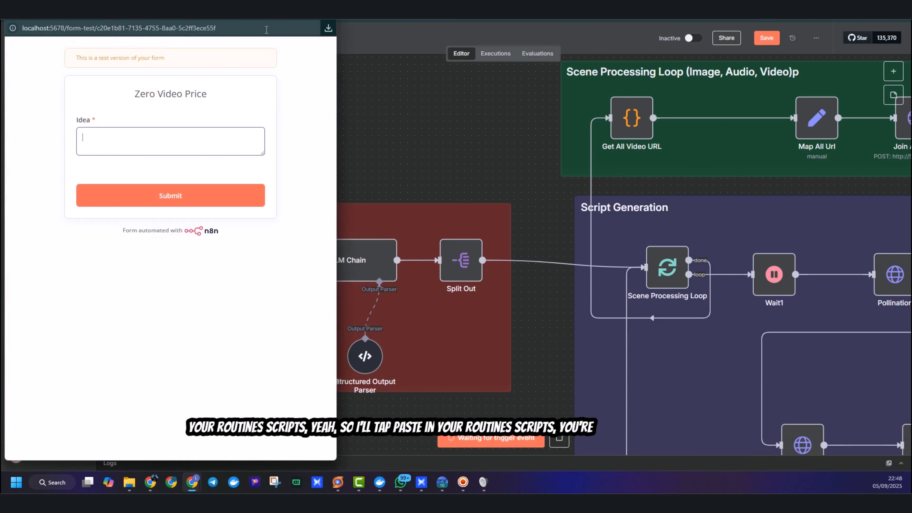
left_click(278, 24)
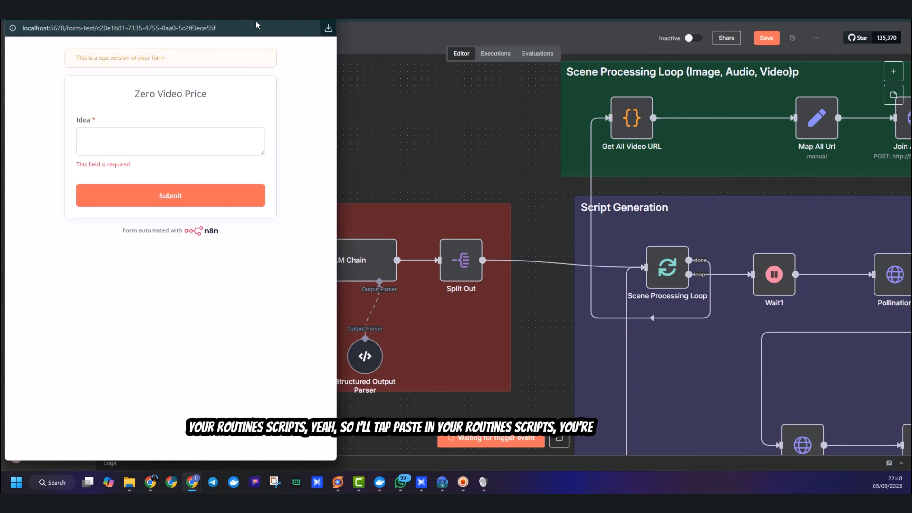
left_click(409, 123)
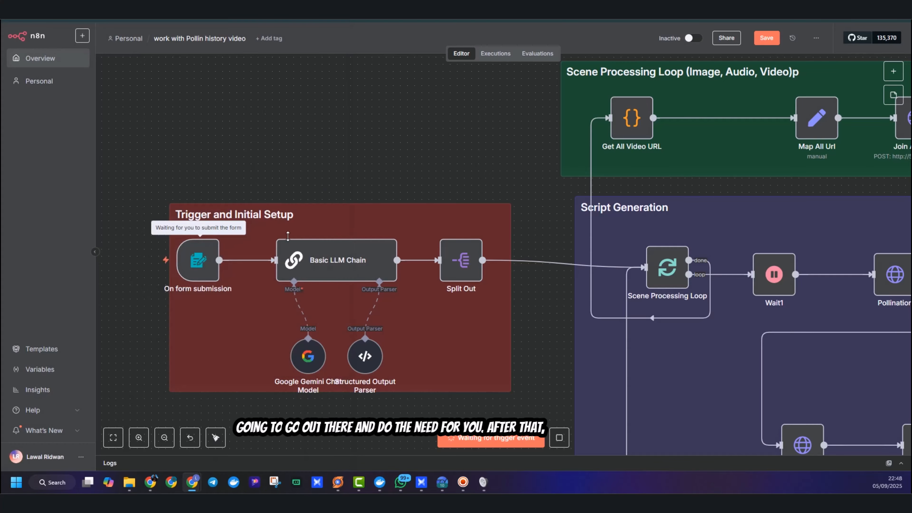
mouse_move(196, 474)
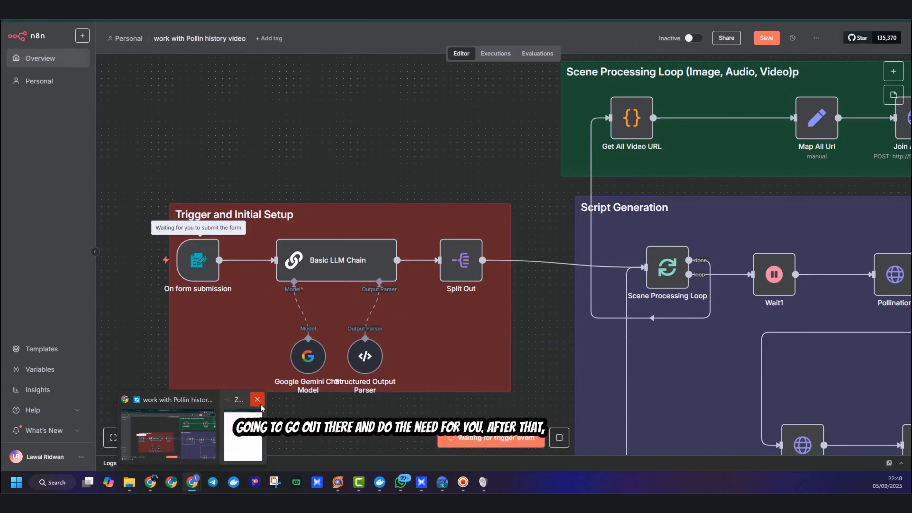
left_click(260, 402)
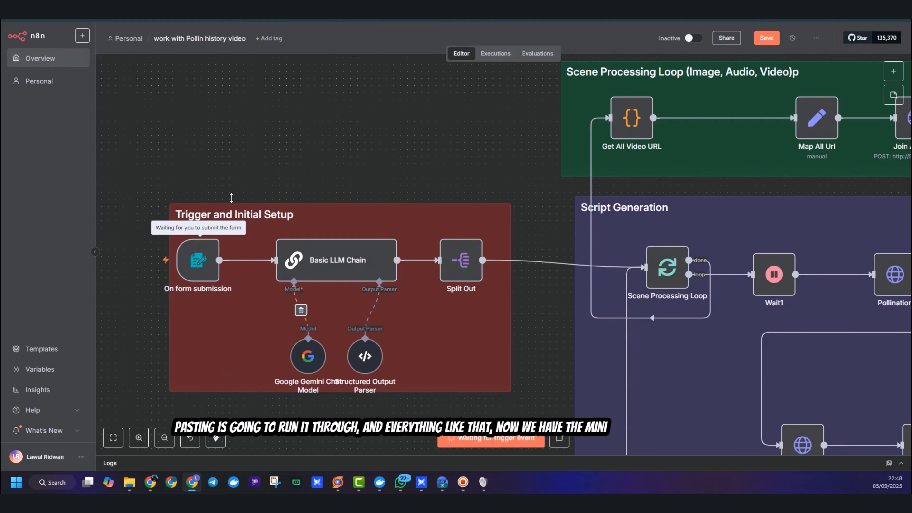
- Switch over to the MinIO bucket list
scroll(546, 199, "up", 5)
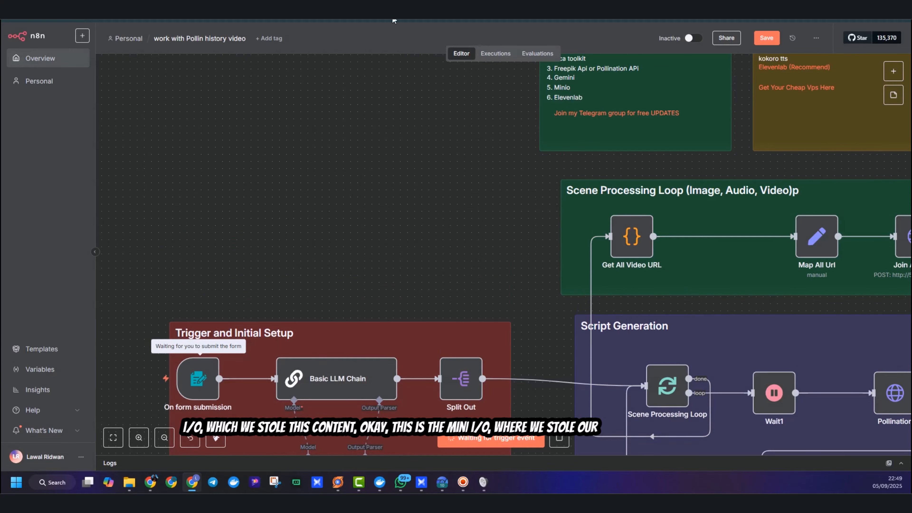
left_click(480, 21)
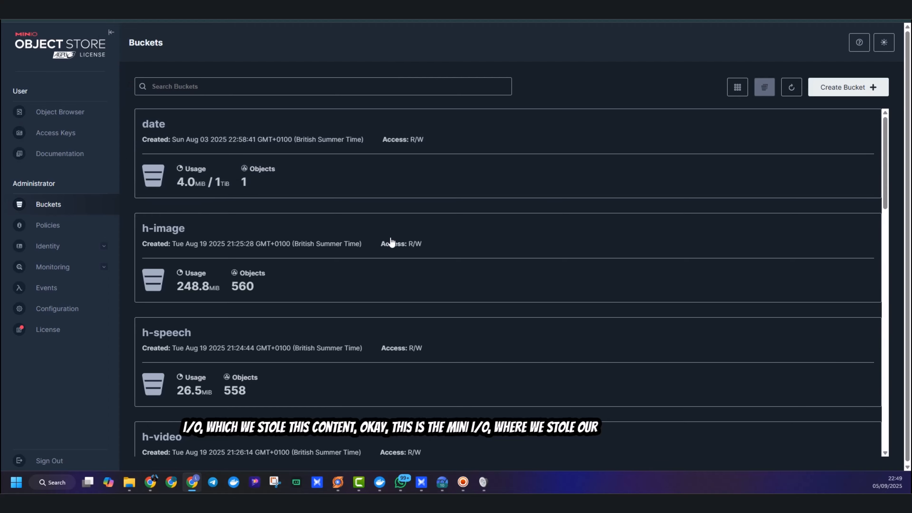
scroll(394, 248, "down", 5)
scroll(437, 251, "up", 5)
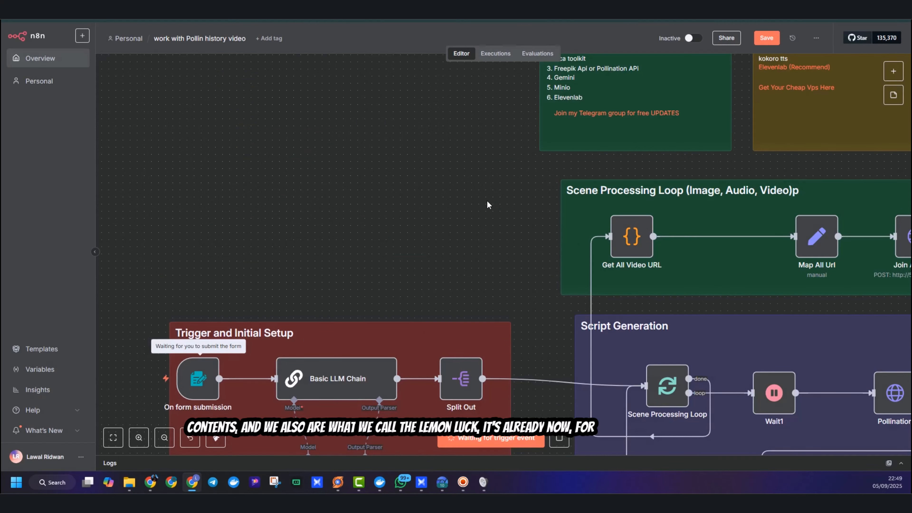
- Scroll and pan the canvas up to reveal the Tools Used and VPS setup sticky notes
scroll(575, 173, "up", 1)
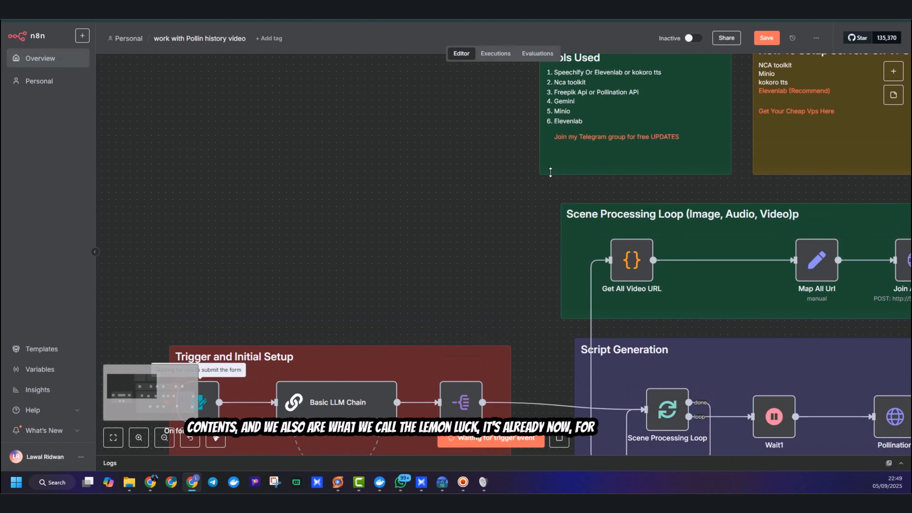
left_click_drag(479, 186, 339, 203)
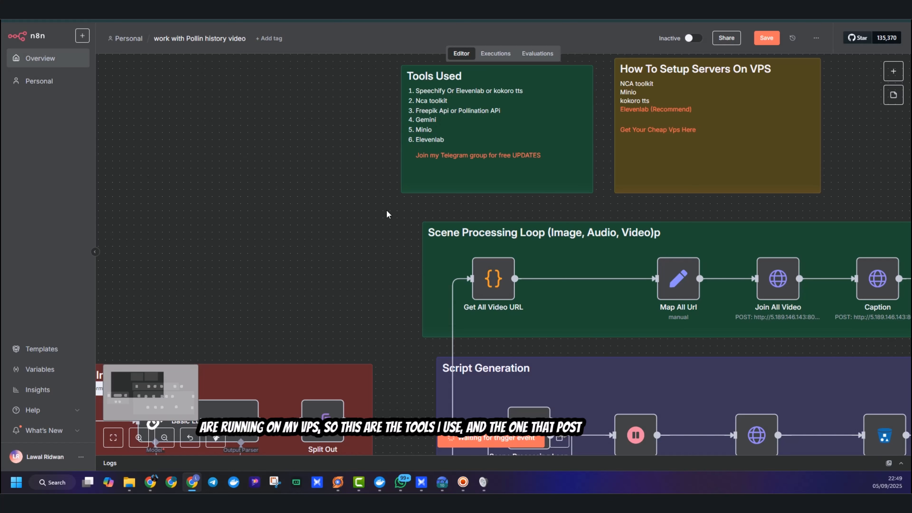
scroll(390, 210, "down", 2)
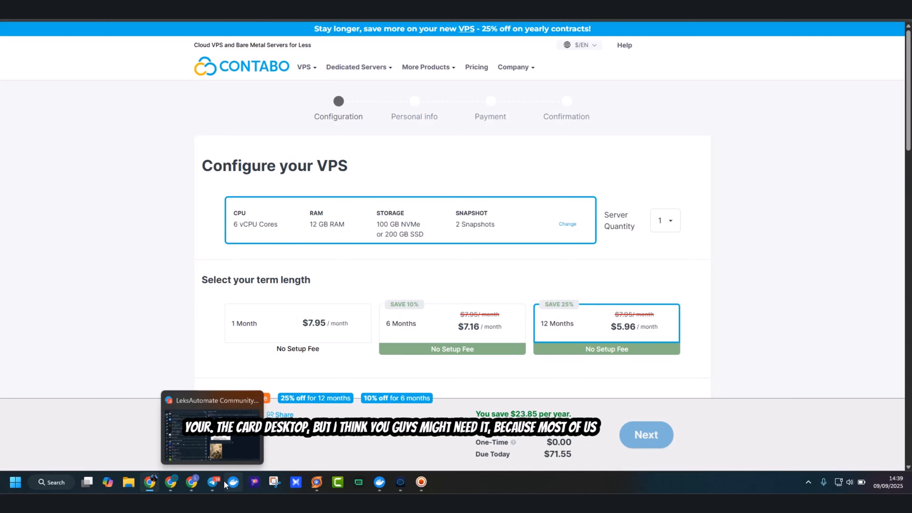
- Bring up Docker Desktop and maximize its window on the Containers page
left_click(379, 482)
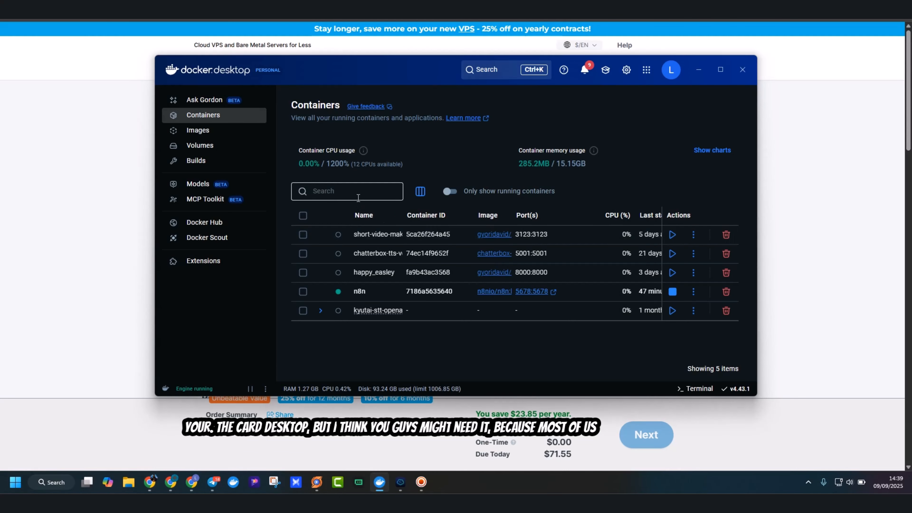
left_click(722, 71)
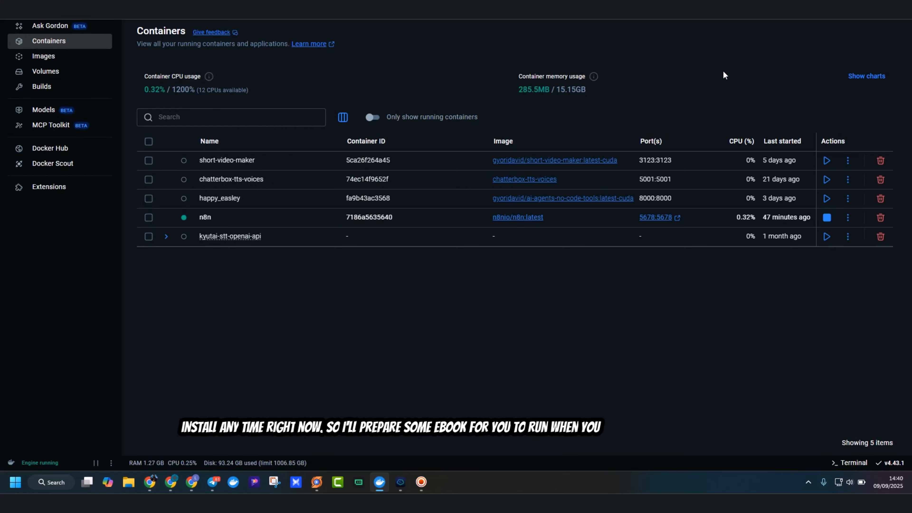
- Open Docker Desktop's terminal, then return to the Full Installation Guide at Step 2
left_click(171, 482)
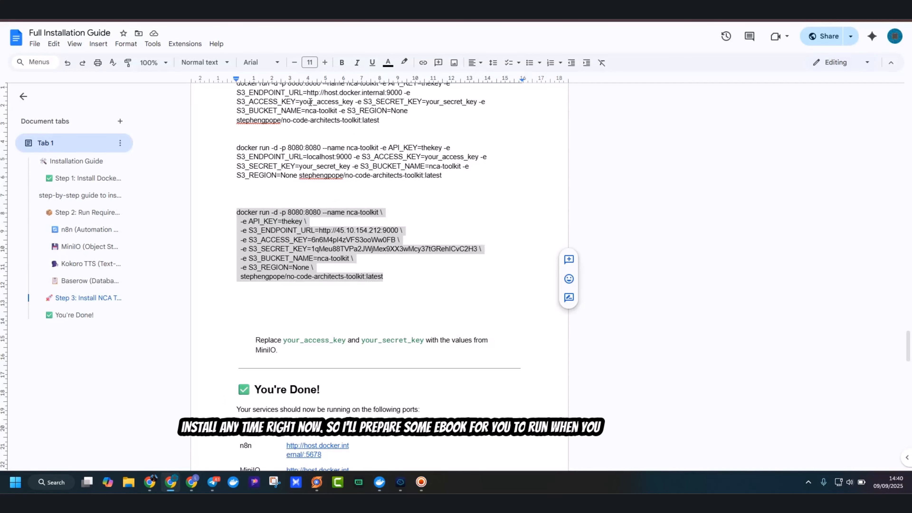
scroll(310, 102, "up", 20)
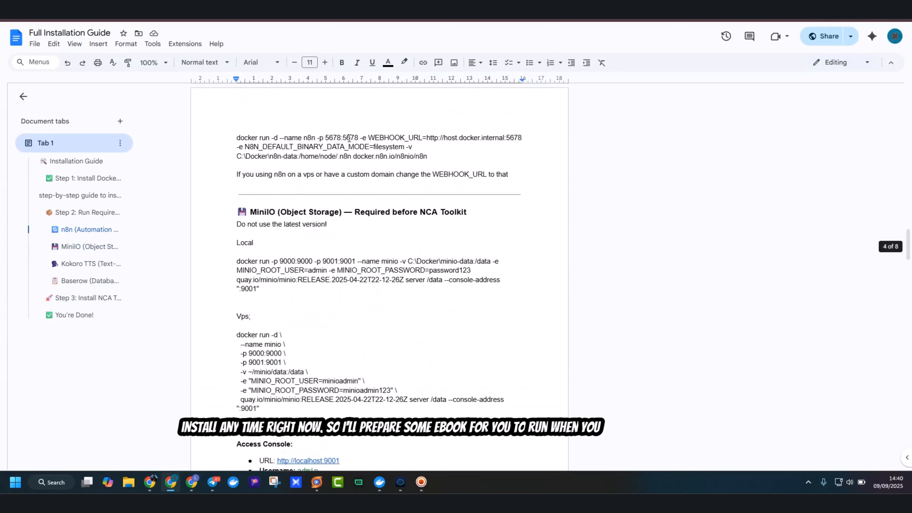
scroll(349, 138, "up", 10)
left_click(380, 481)
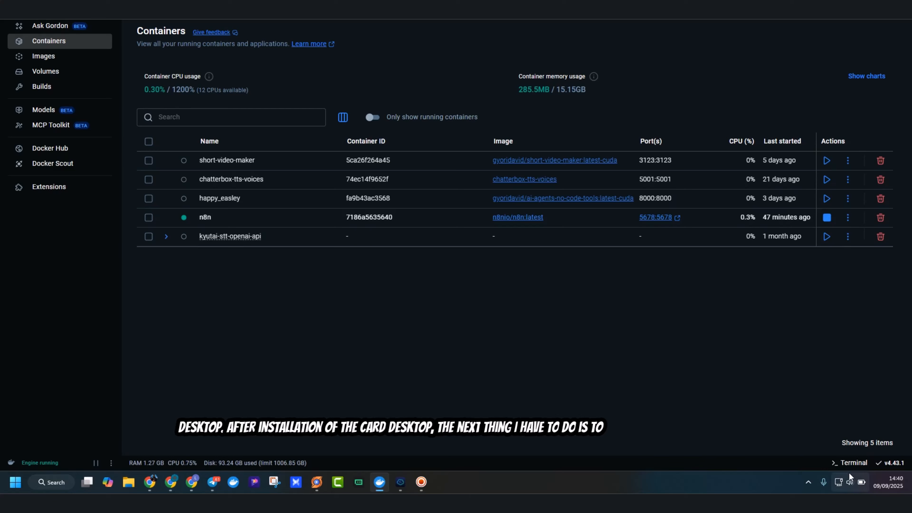
left_click(849, 462)
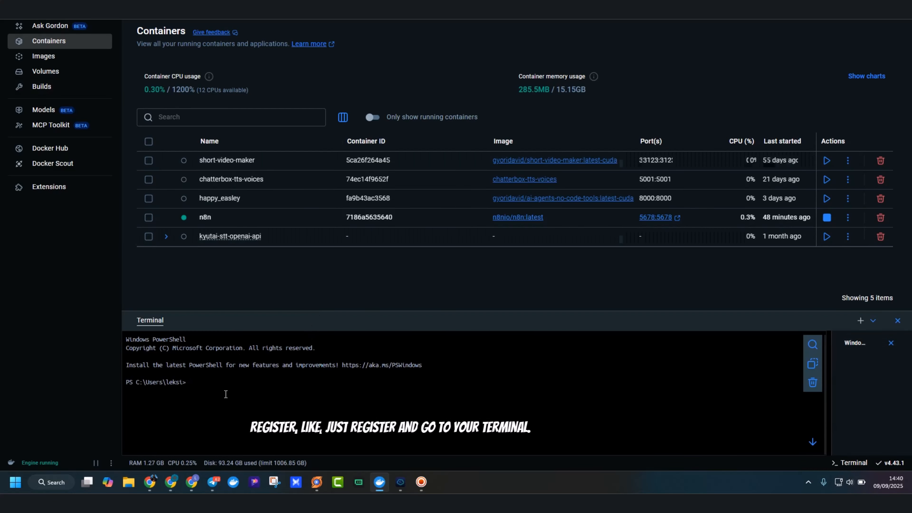
left_click(171, 483)
- Jump to the n8n section of the installation guide
scroll(337, 261, "up", 10)
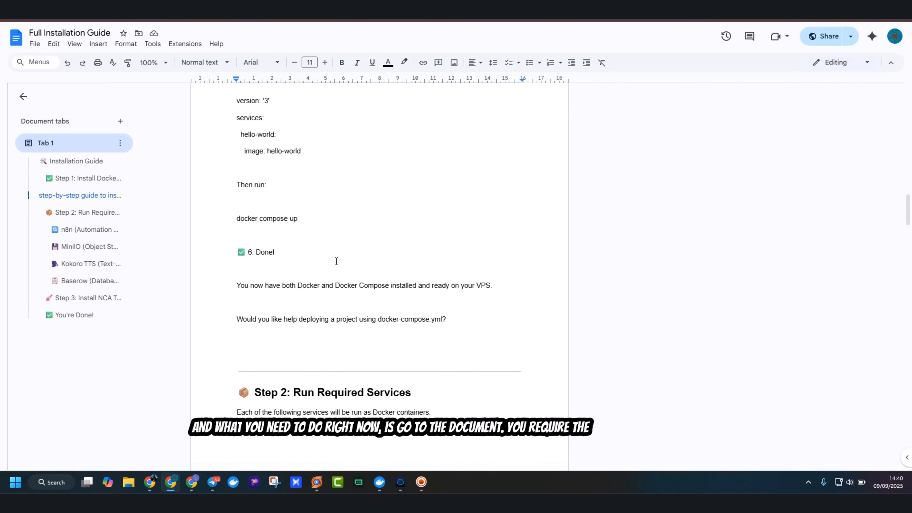
scroll(337, 262, "down", 10)
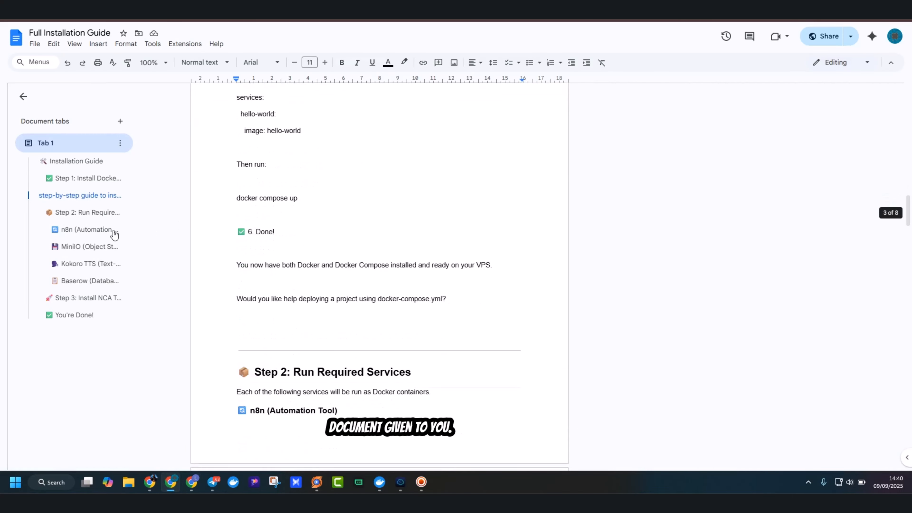
left_click(83, 235)
scroll(290, 200, "down", 4)
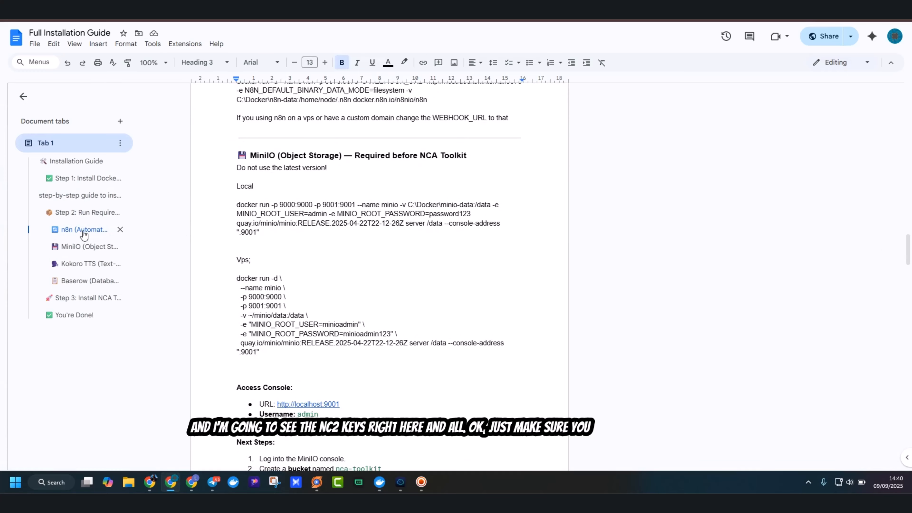
scroll(286, 160, "up", 3)
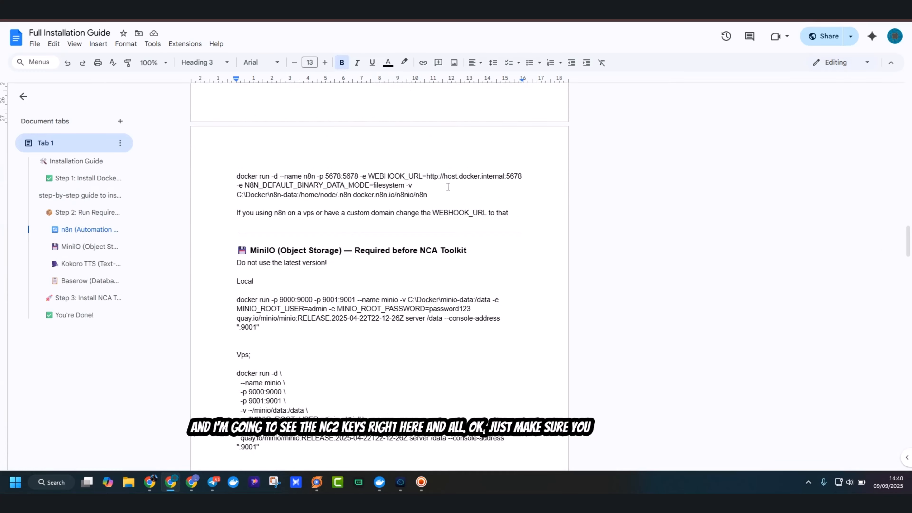
- Select the full three-line n8n docker run command, then switch to Docker Desktop
left_click_drag(427, 194, 228, 181)
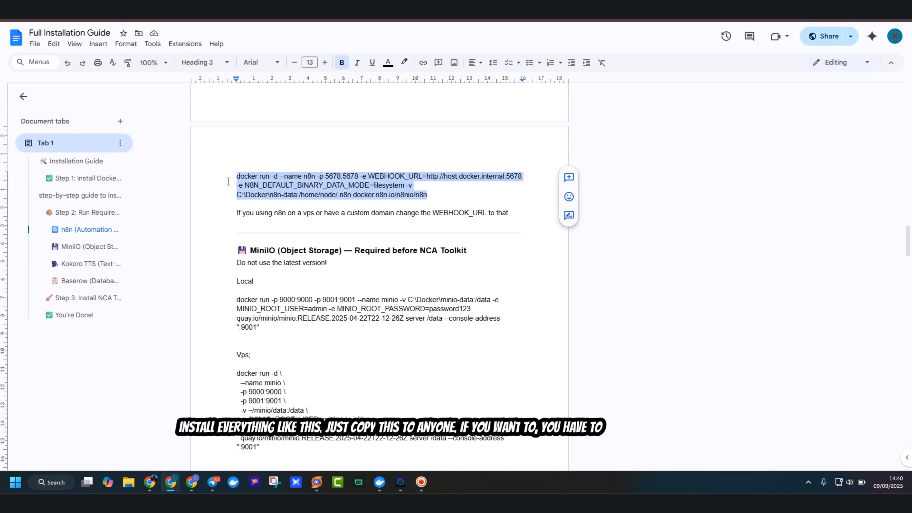
left_click(277, 198)
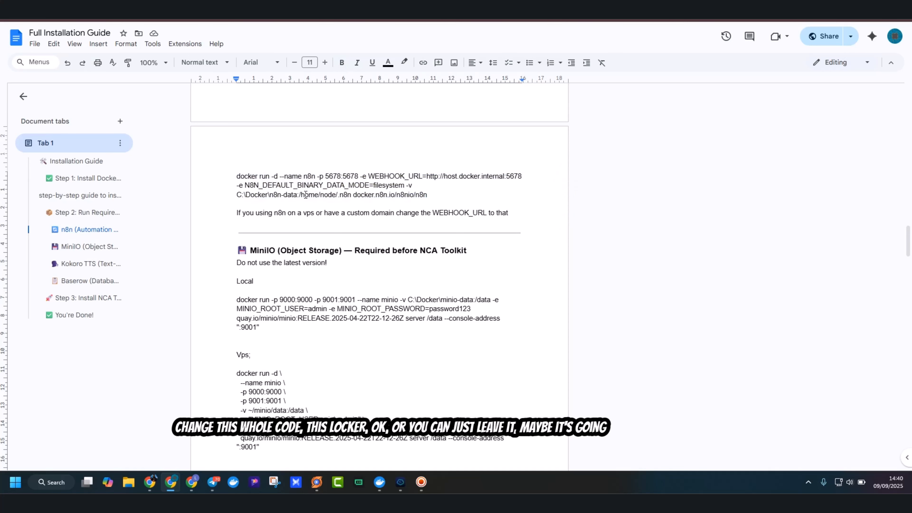
left_click_drag(291, 194, 240, 172)
left_click(243, 195)
left_click(437, 183)
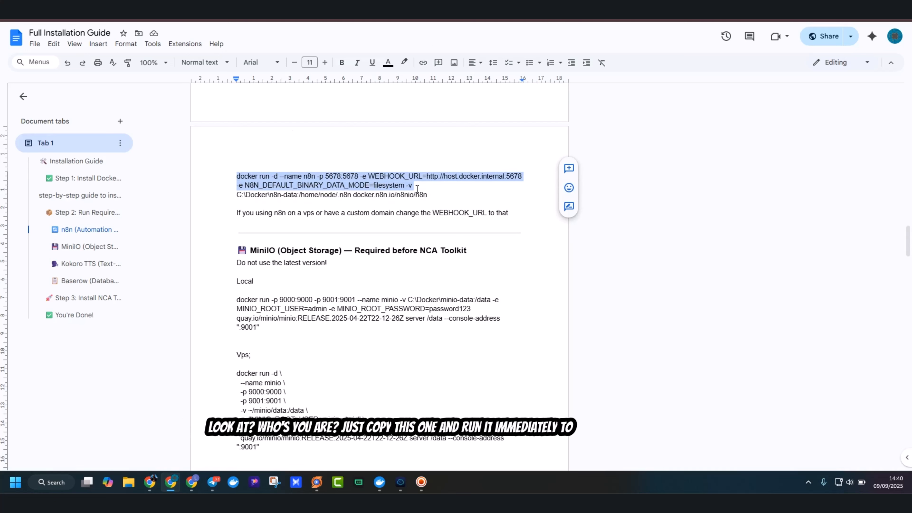
left_click_drag(447, 196, 221, 178)
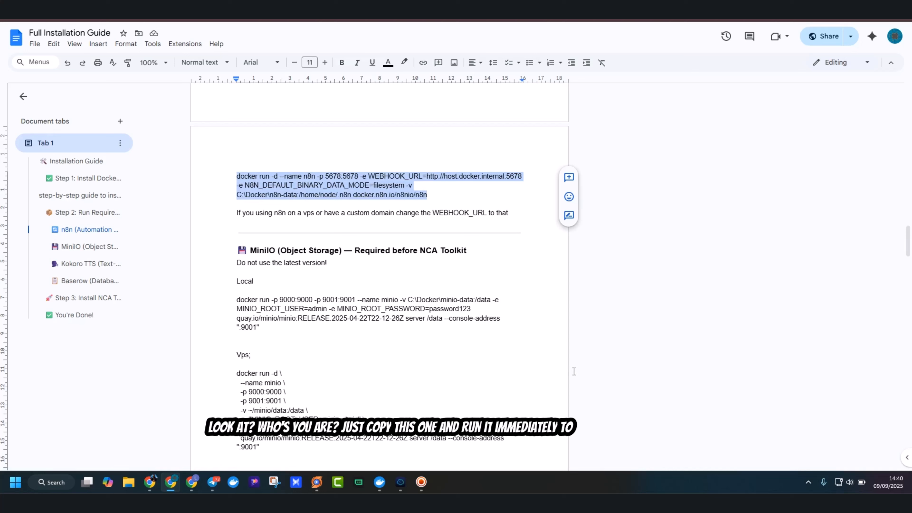
mouse_move(406, 484)
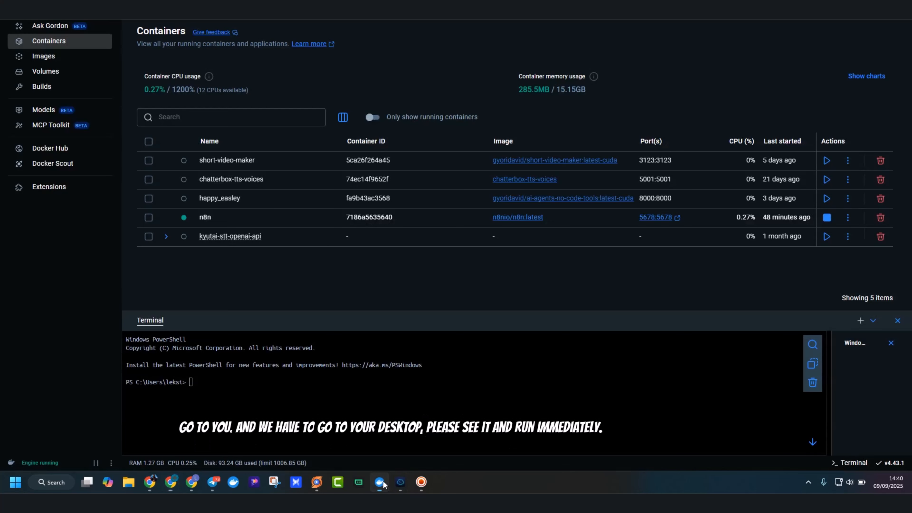
left_click(379, 482)
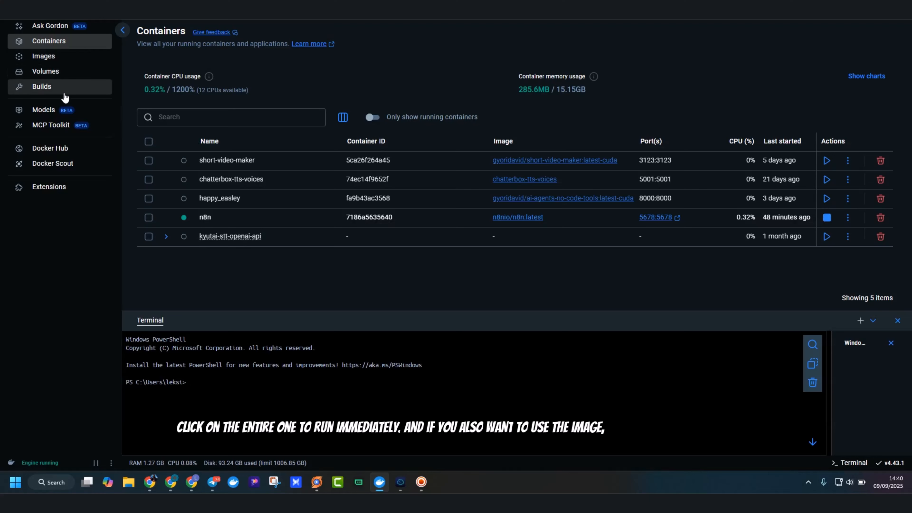
- Show the Images list and search 'n8n' to locate the n8nio/n8n:latest image
left_click(54, 64)
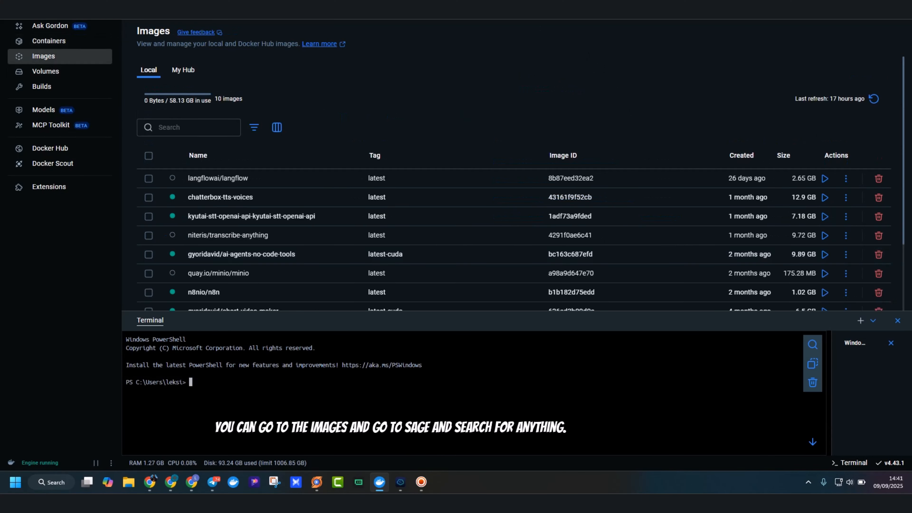
left_click(452, 21)
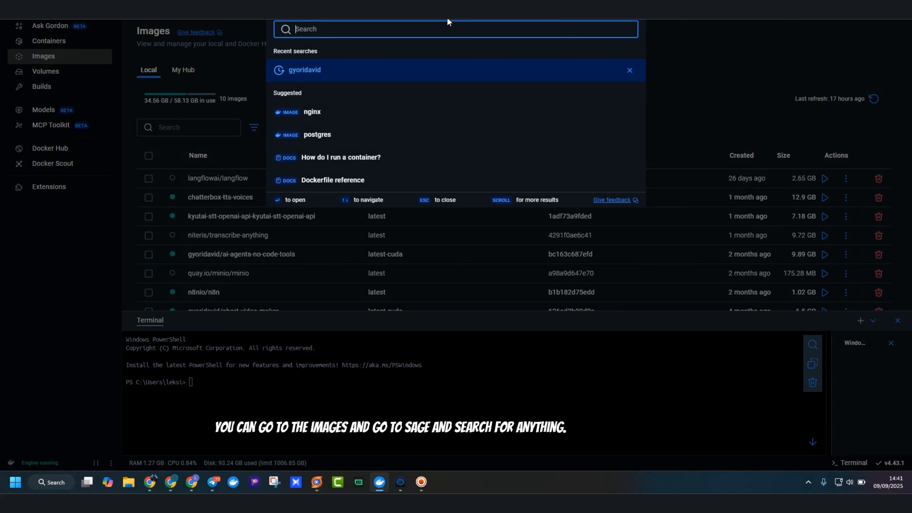
type("n8n")
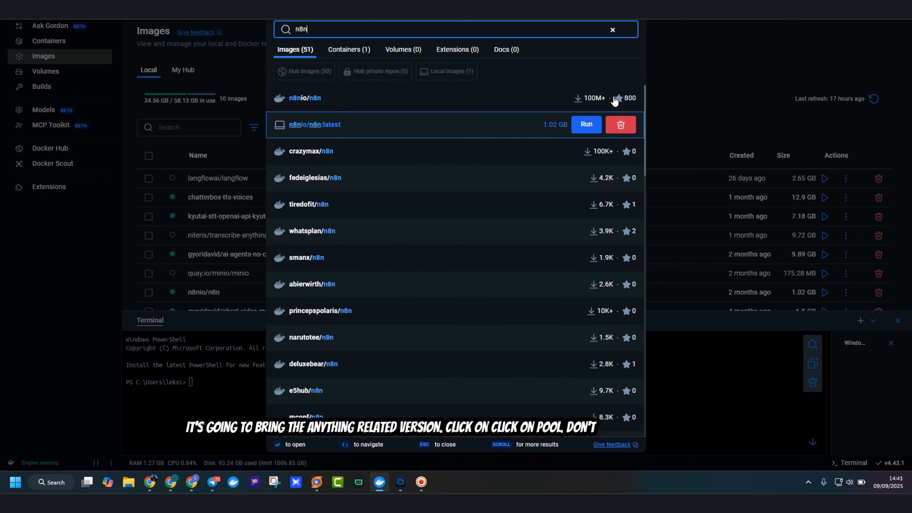
mouse_move(575, 134)
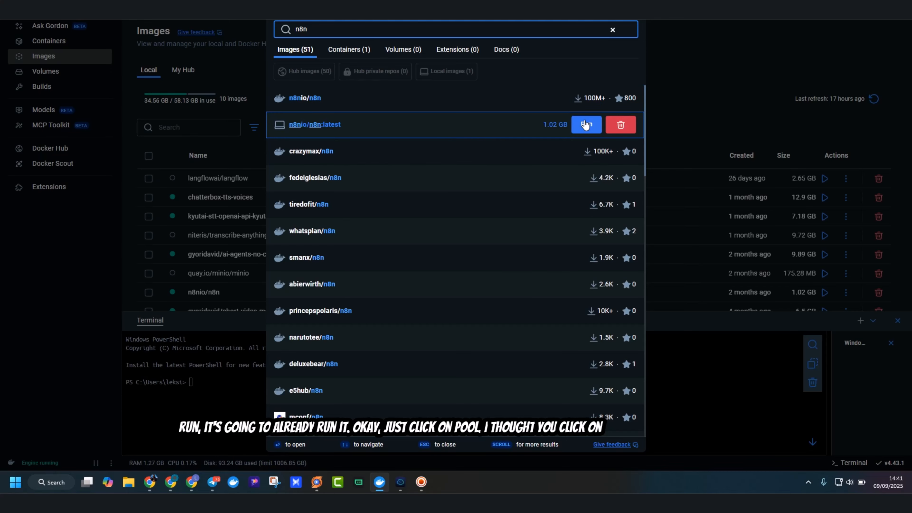
left_click(707, 69)
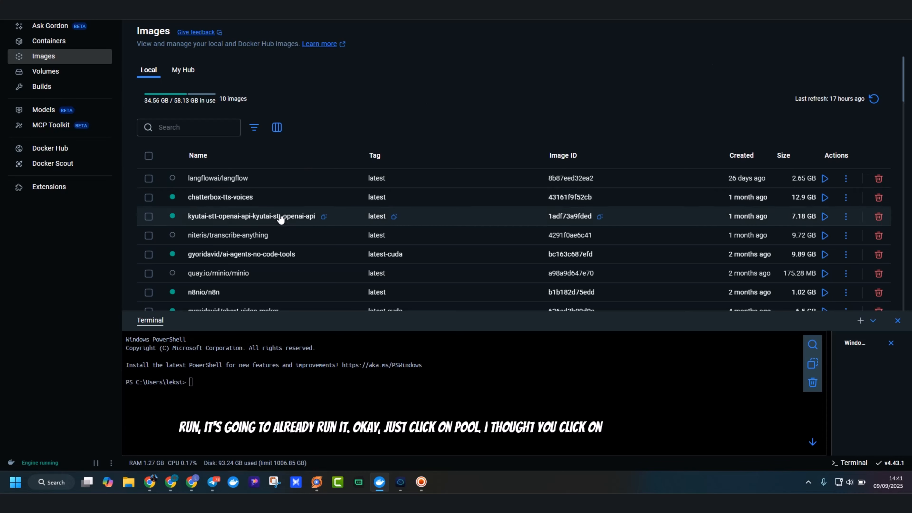
scroll(272, 207, "down", 3)
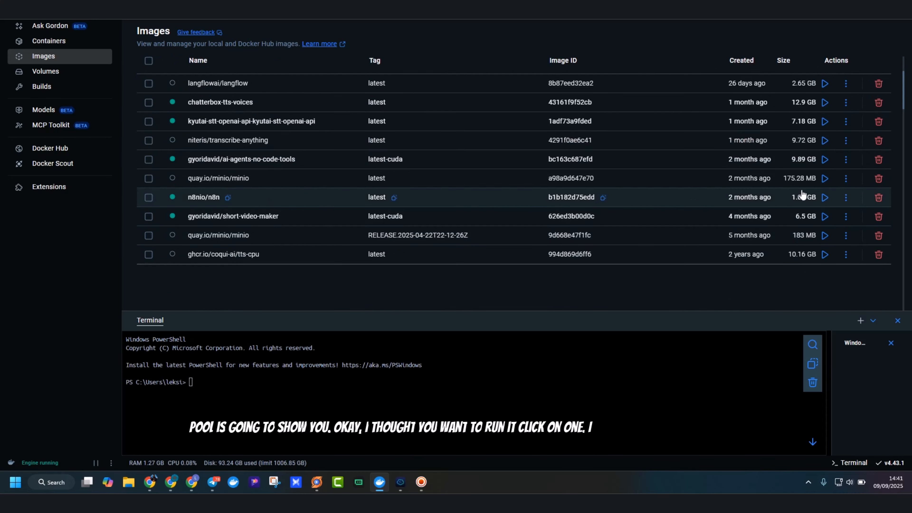
- Run the n8n image and, under Optional settings, enter container name n8n and host port 5678
left_click(824, 198)
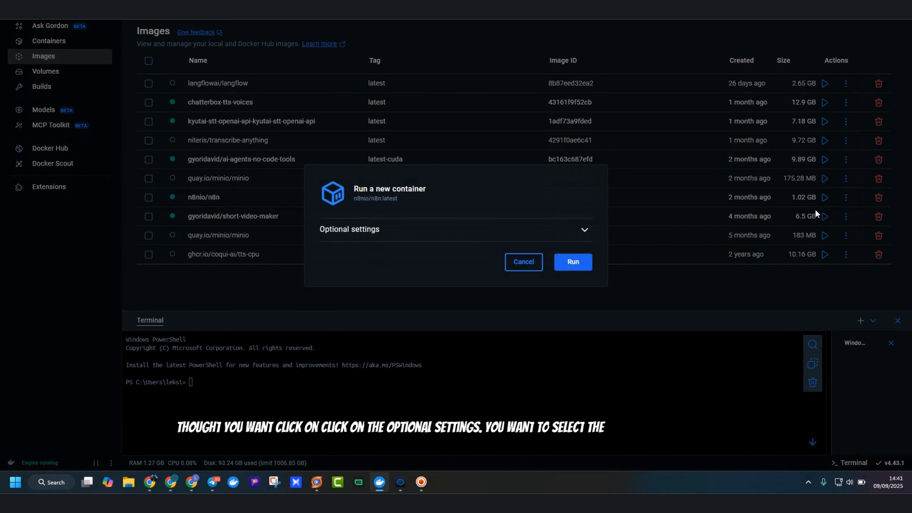
left_click(583, 232)
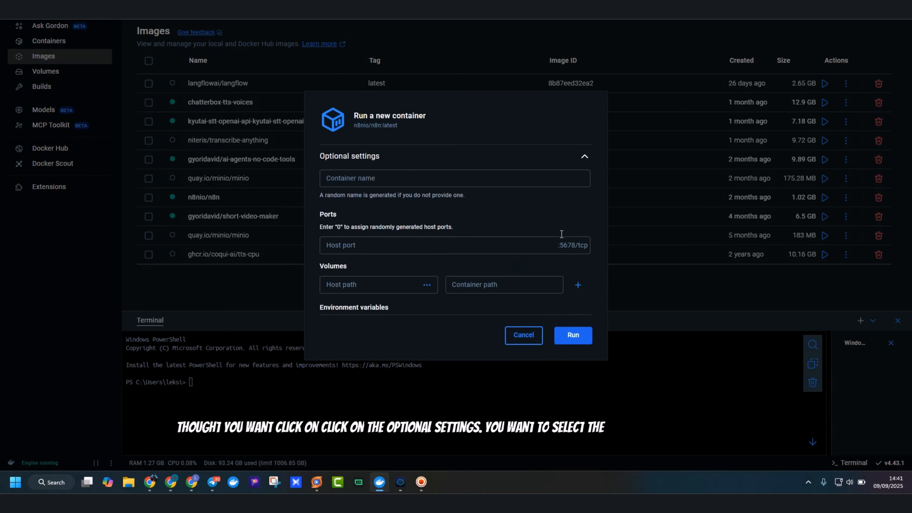
left_click(455, 236)
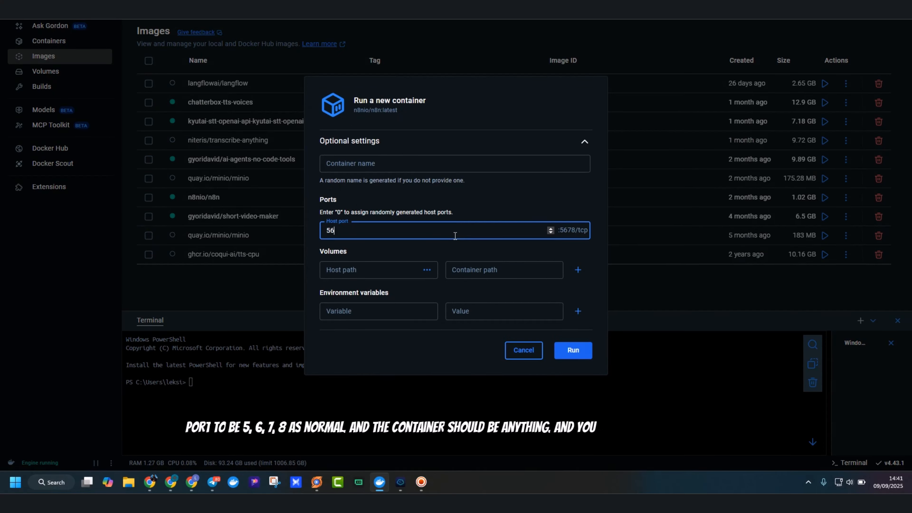
left_click(428, 164)
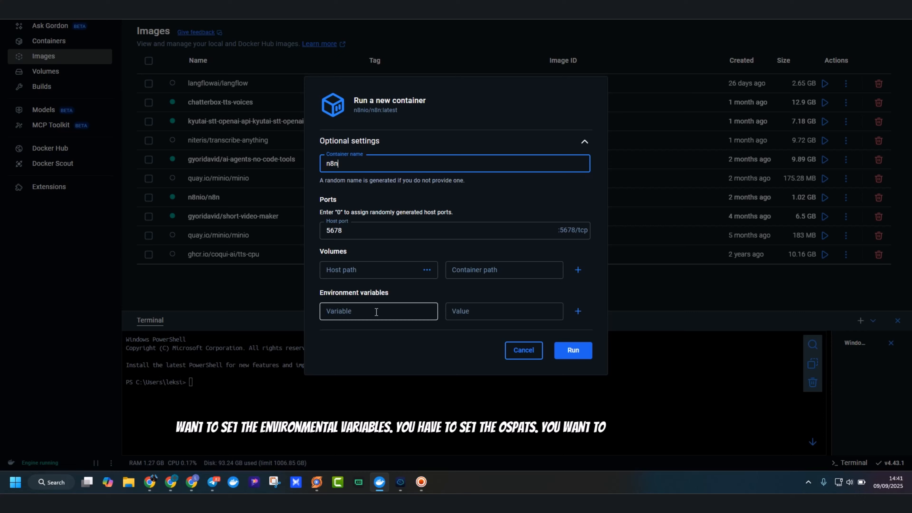
- Choose the Camtasia folder as the volume host path and begin filling the container path
left_click(387, 273)
left_click(427, 270)
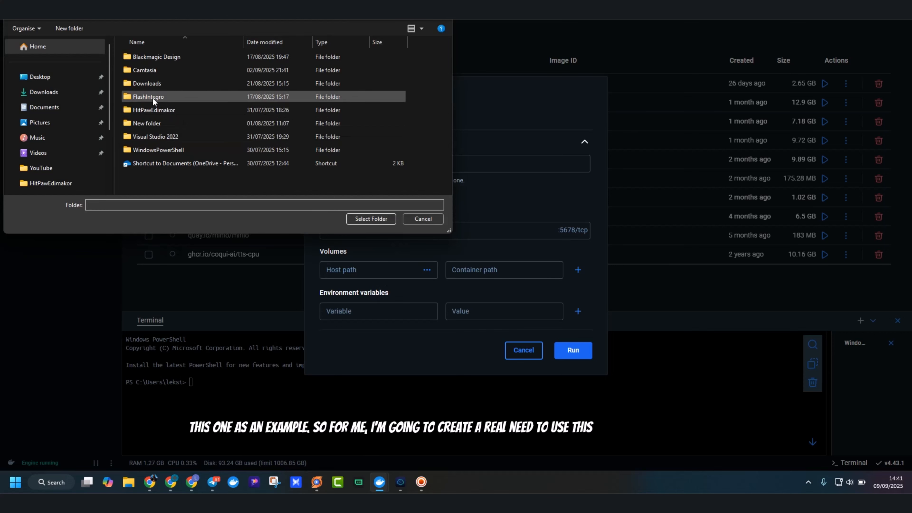
mouse_move(142, 72)
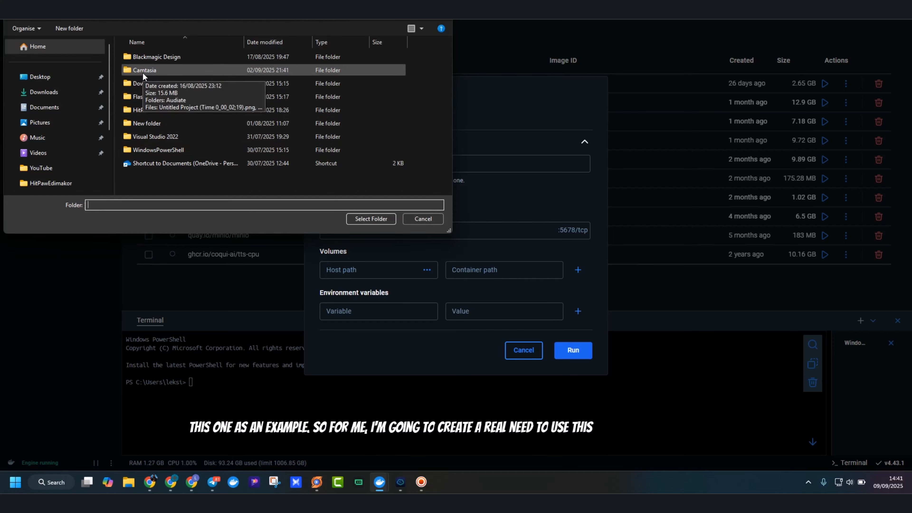
left_click(142, 72)
left_click(370, 218)
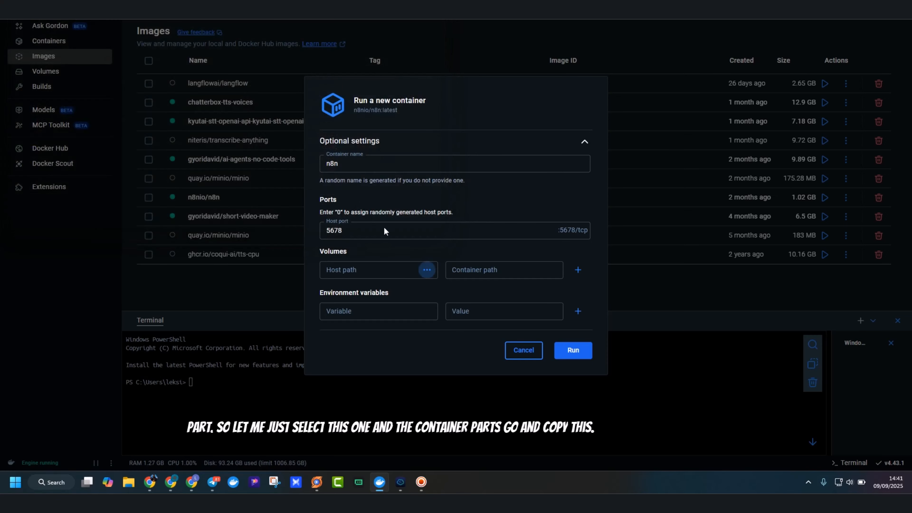
left_click(489, 269)
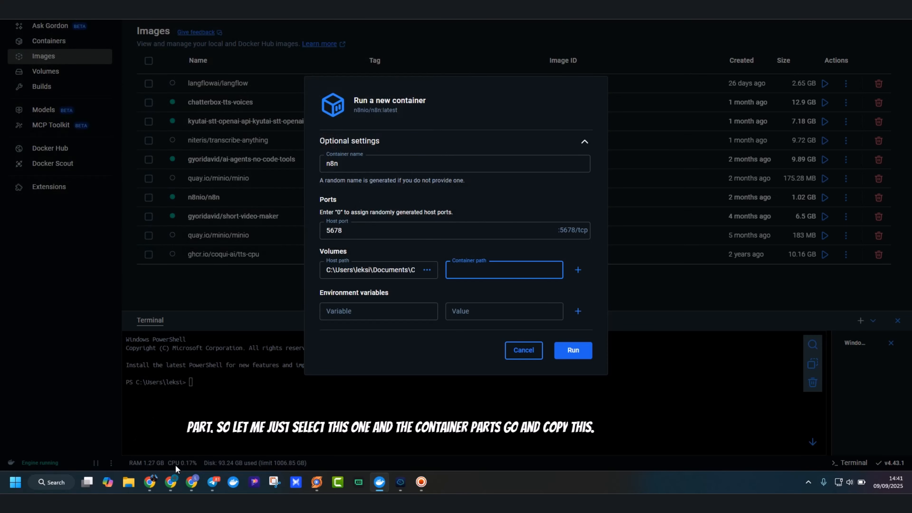
left_click(171, 481)
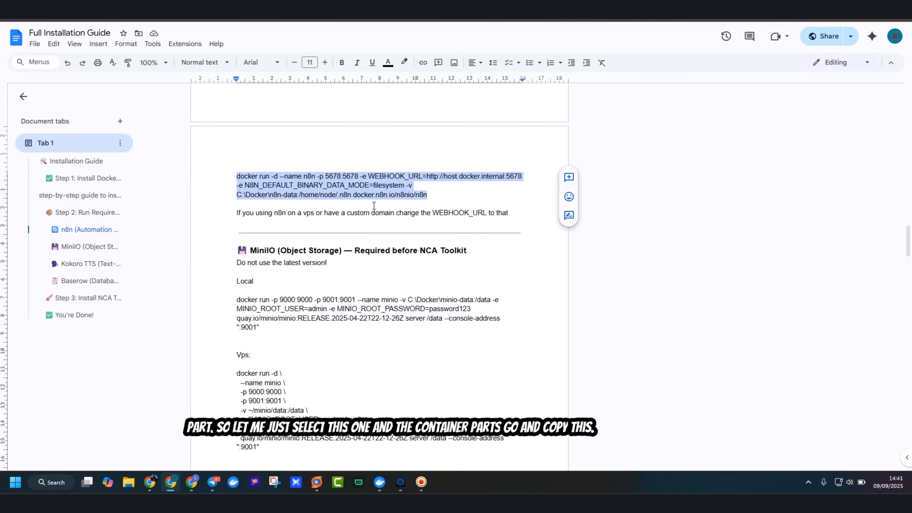
- Copy /home/node/.n8n from the guide's command and paste it as the container path
left_click(383, 196)
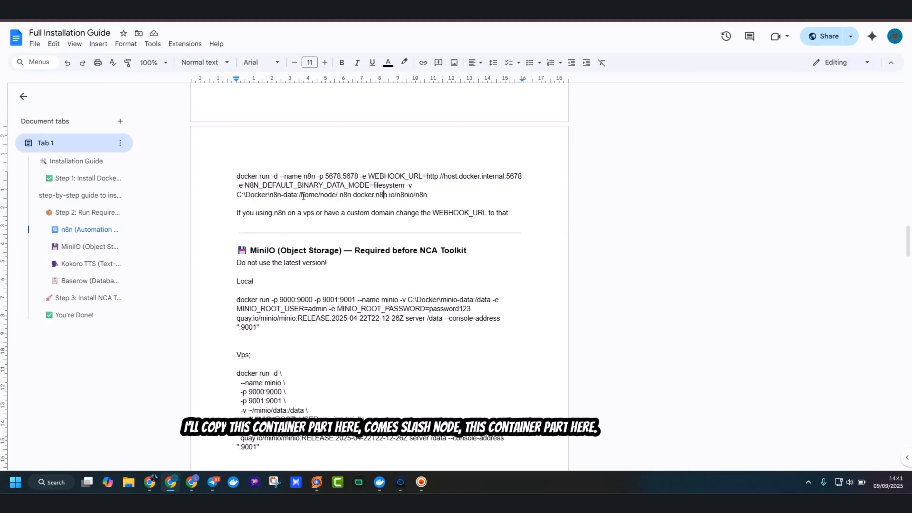
left_click_drag(299, 196, 426, 194)
left_click(426, 196)
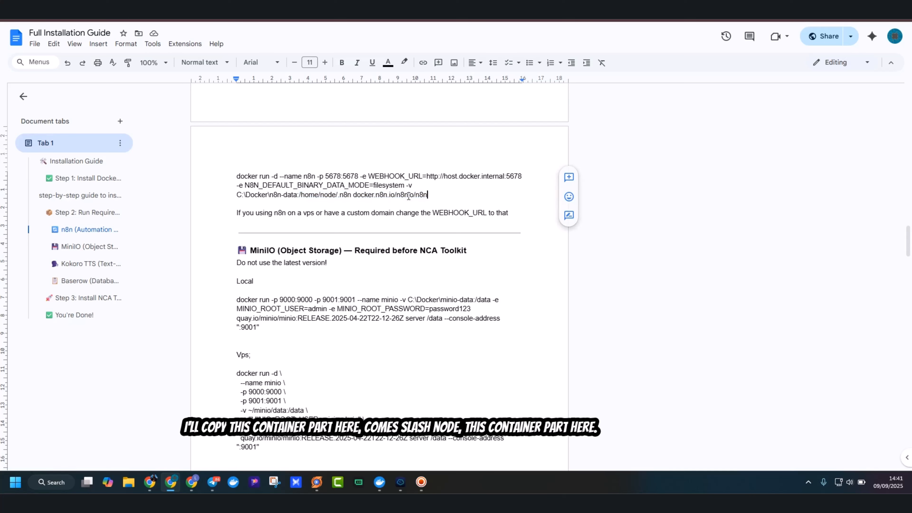
left_click_drag(314, 197, 433, 194)
key("ctrl+c")
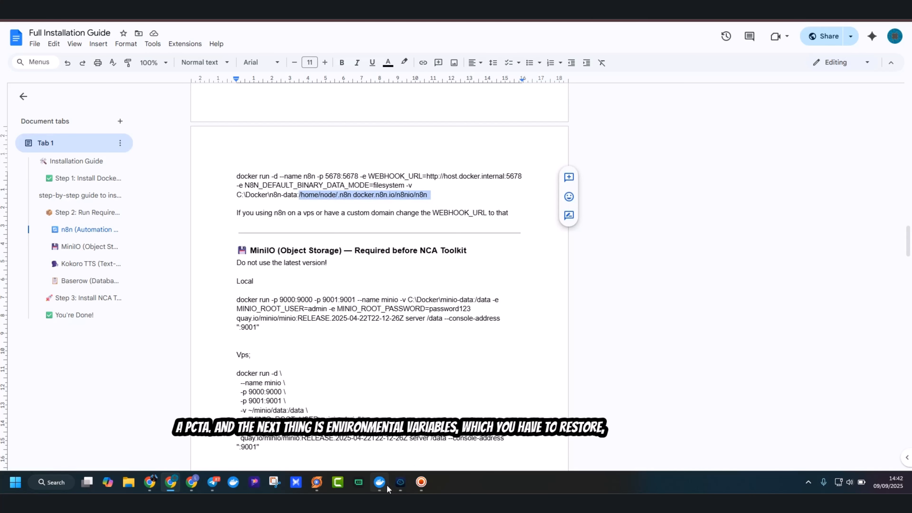
left_click(379, 482)
key("ctrl+v")
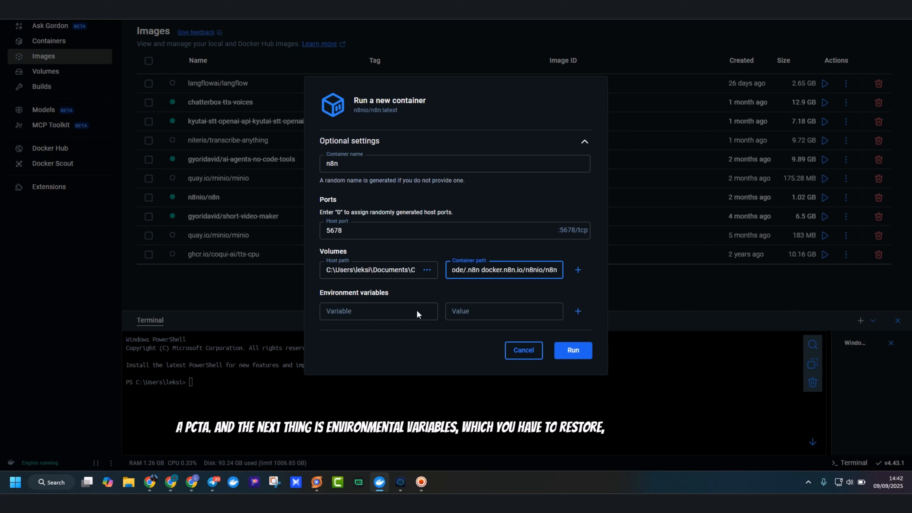
- Add environment variable N8N_DEFAULT_BINARY_DATA_MODE with value filesystem, copied from the guide
left_click(382, 309)
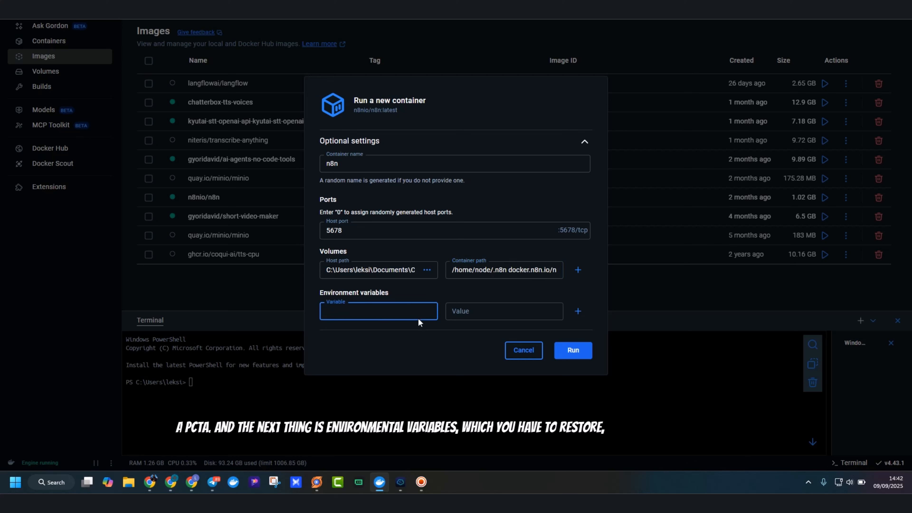
left_click(171, 482)
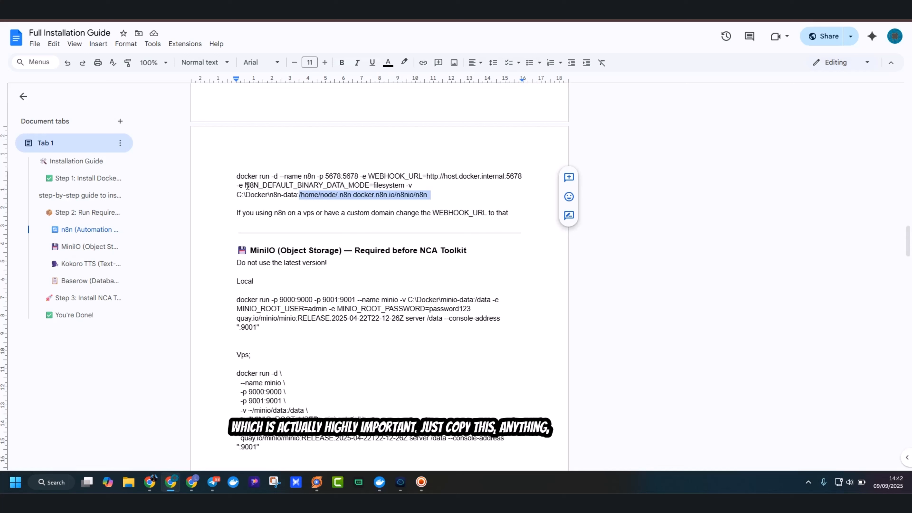
left_click_drag(244, 185, 367, 185)
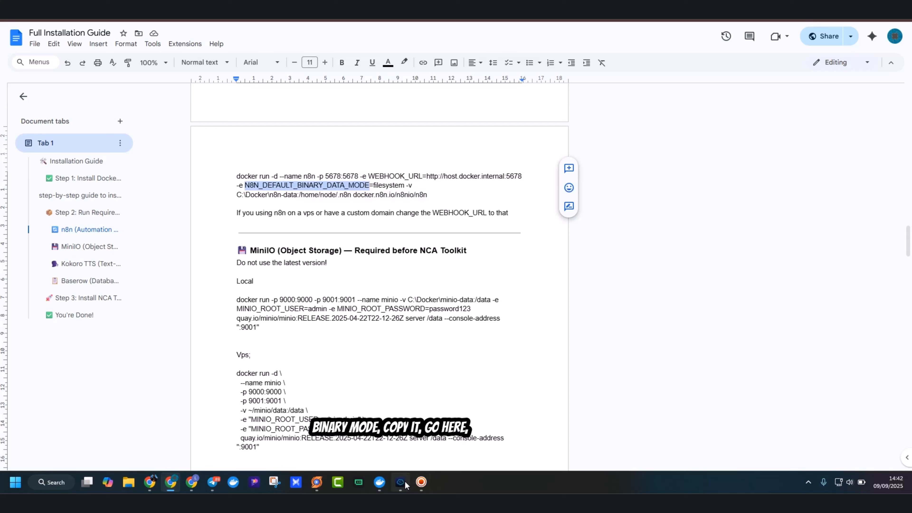
left_click(380, 482)
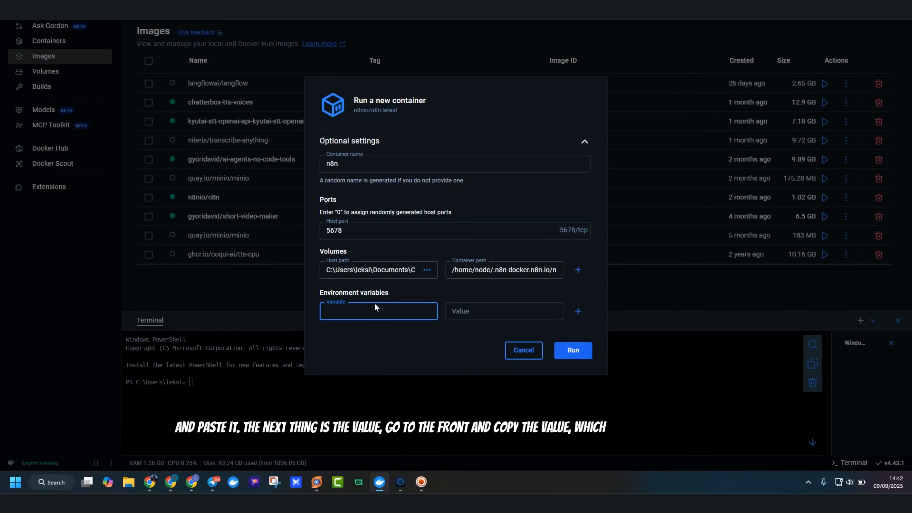
type("N8N_DEFAULT_BINARY_DATA_MODE")
left_click(476, 310)
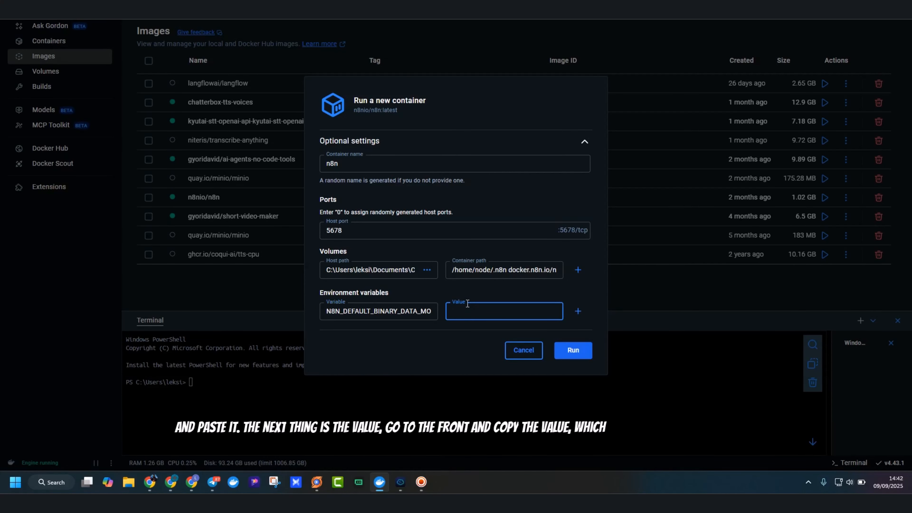
left_click(171, 482)
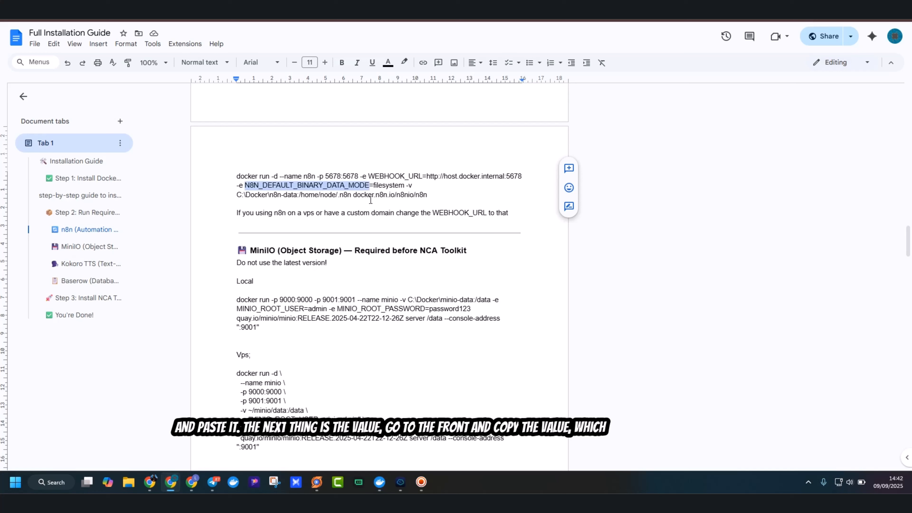
left_click_drag(373, 186, 403, 184)
key("ctrl+c")
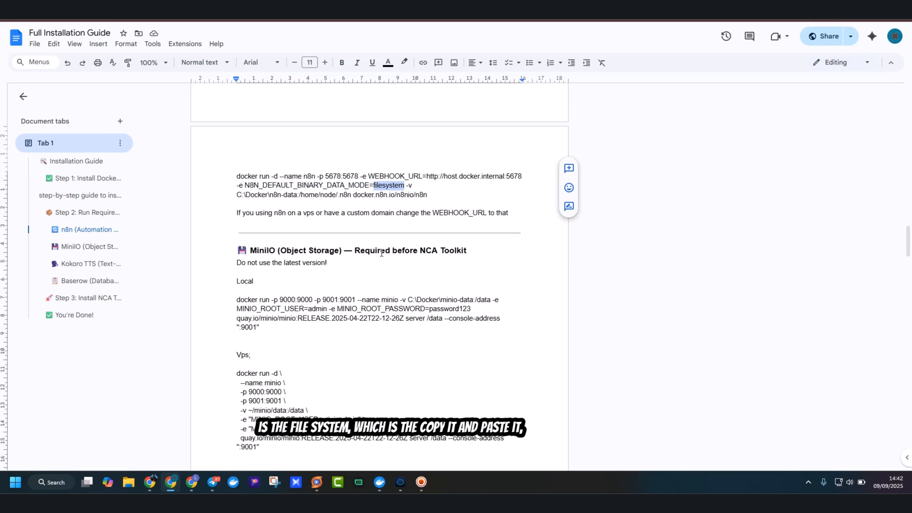
left_click(379, 482)
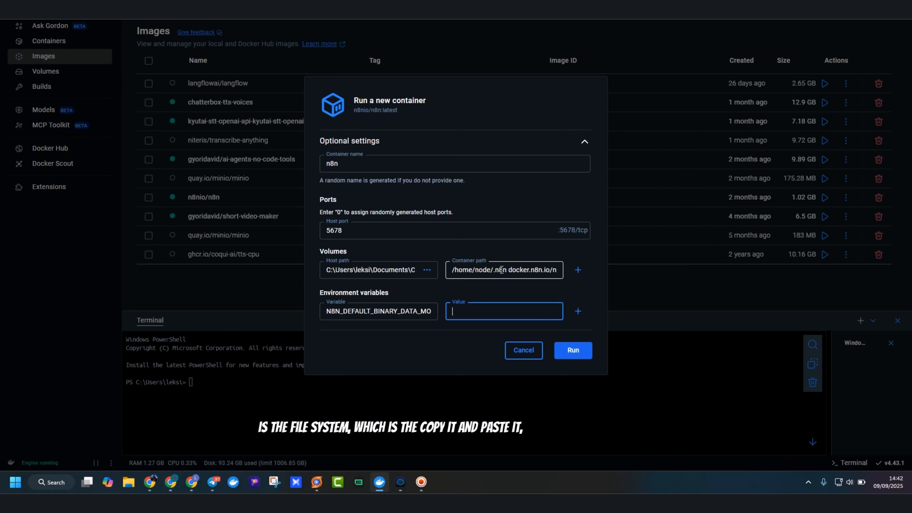
key("ctrl+v")
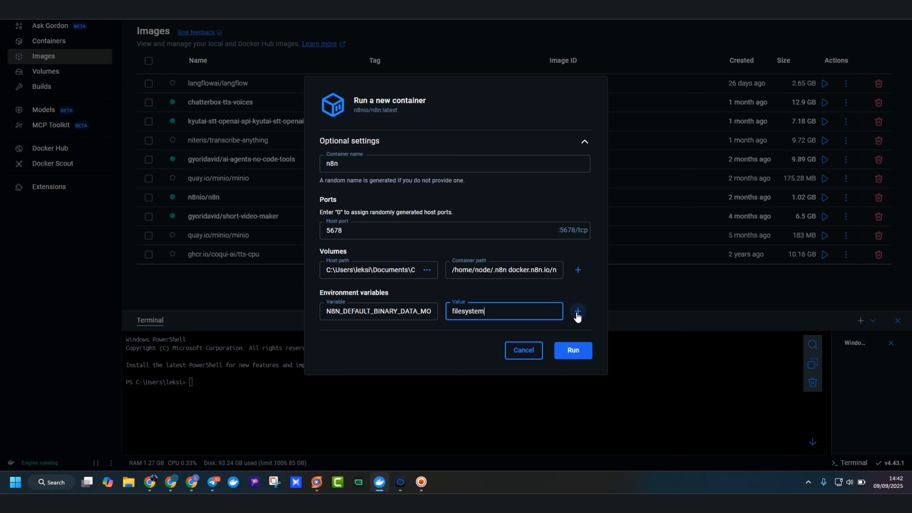
- Check the guide, n8n editor and server terminal, then cancel the Run a new container dialog
left_click(172, 479)
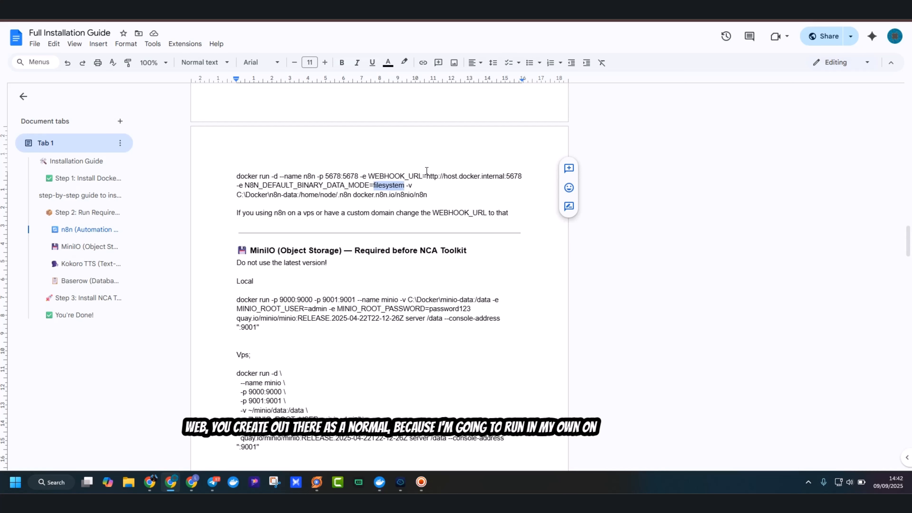
left_click(191, 481)
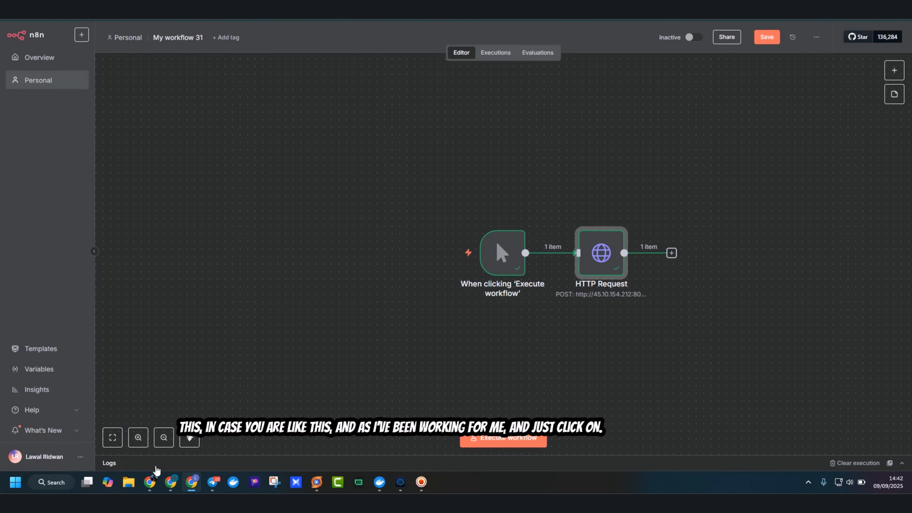
left_click(171, 482)
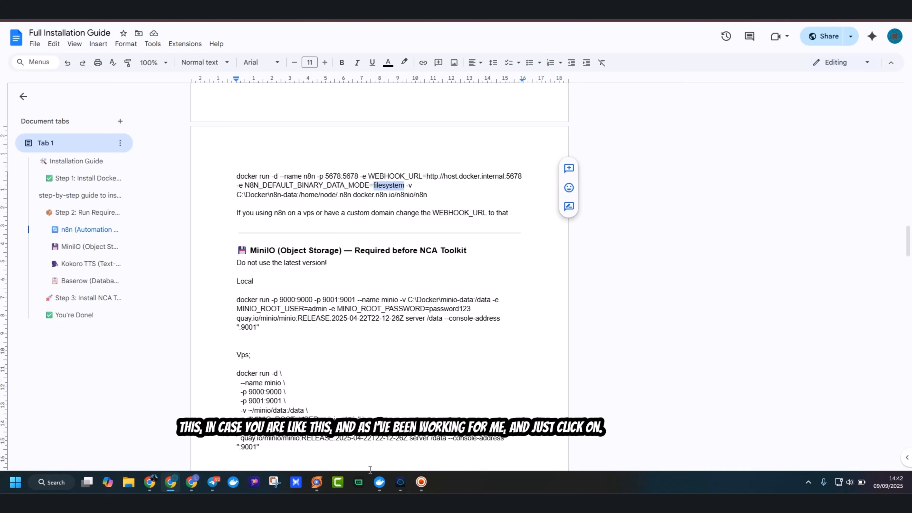
left_click(400, 481)
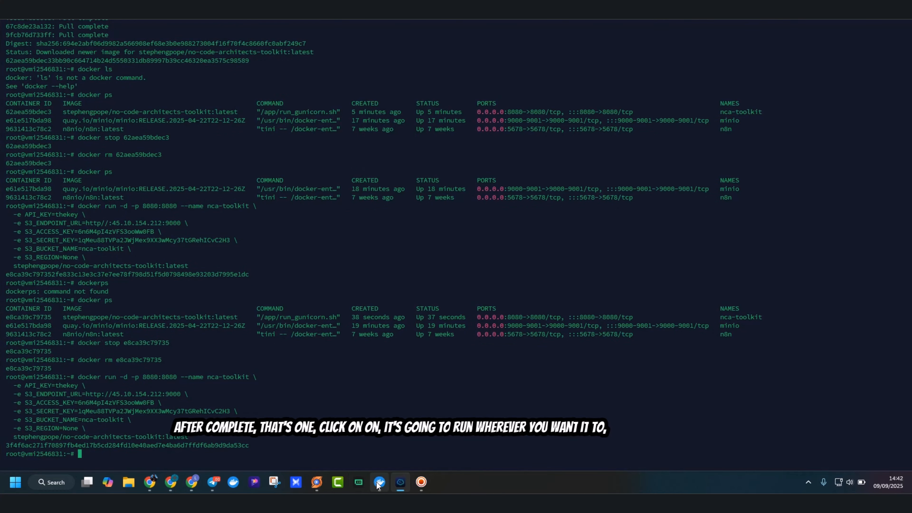
left_click(378, 483)
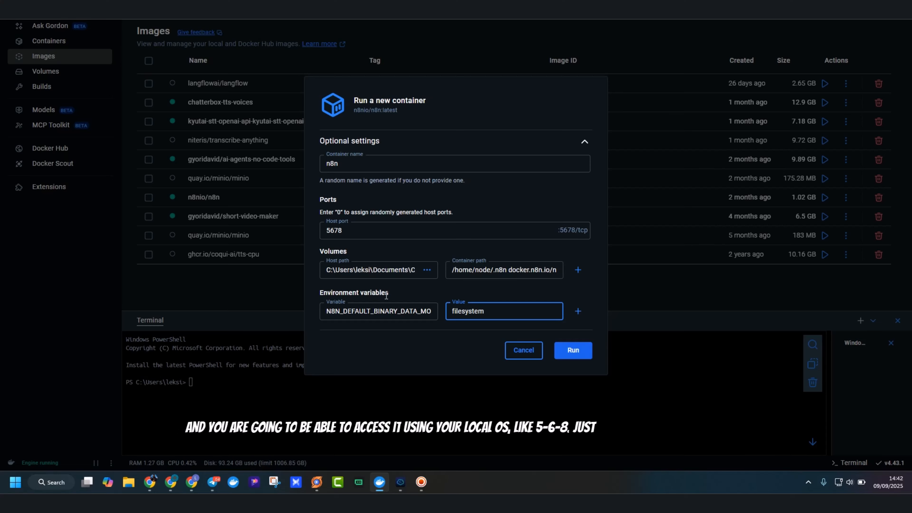
left_click(521, 355)
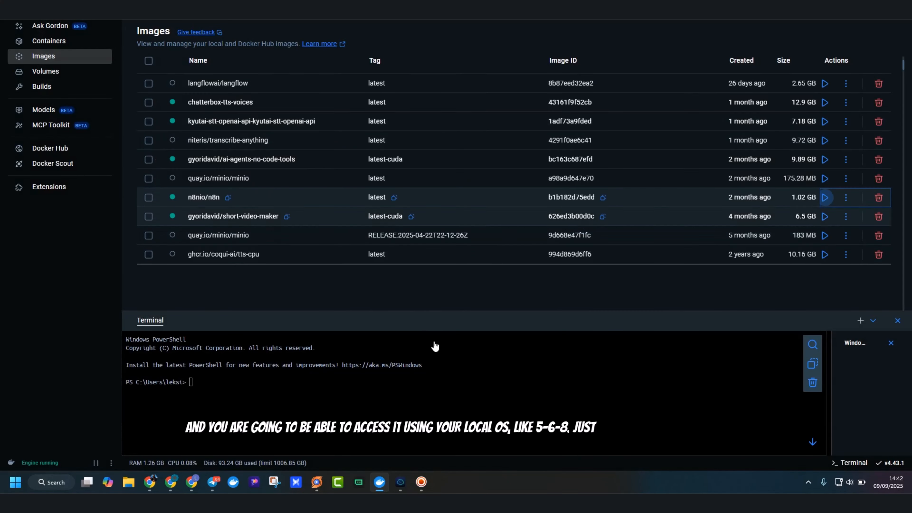
- Switch the Contabo site's currency from euros to $ USD in the locale settings
left_click(64, 40)
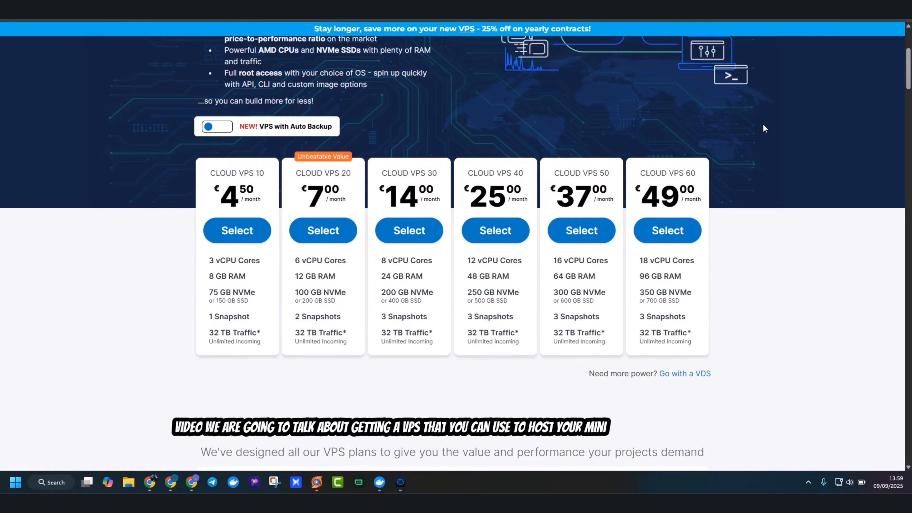
scroll(764, 128, "up", 1)
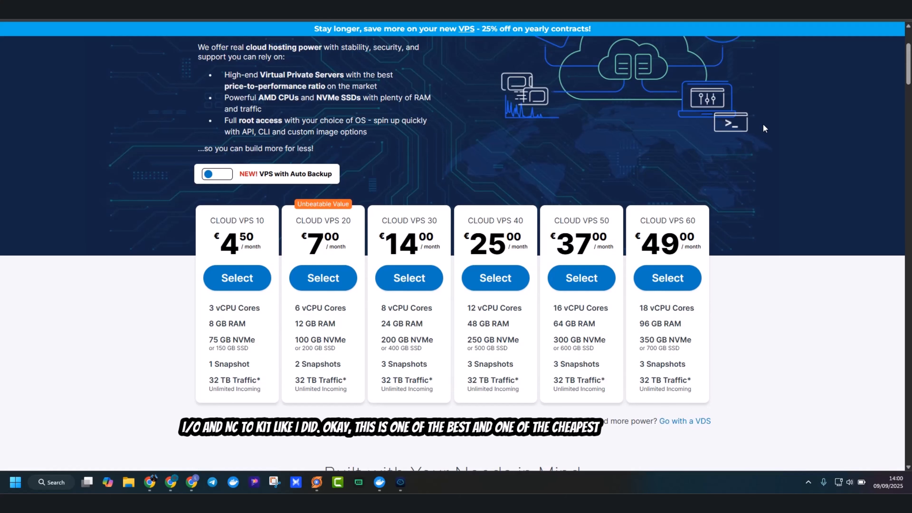
scroll(765, 129, "up", 2)
scroll(764, 128, "down", 5)
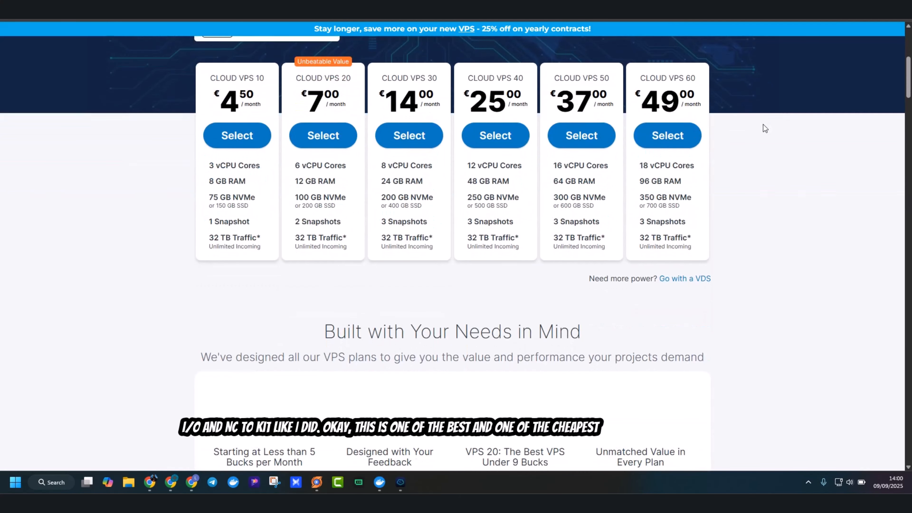
scroll(761, 123, "up", 6)
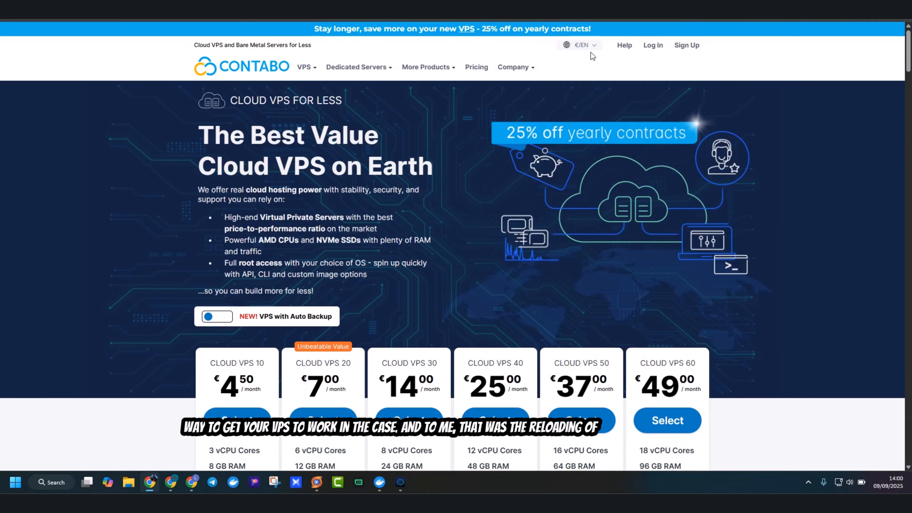
scroll(320, 163, "down", 5)
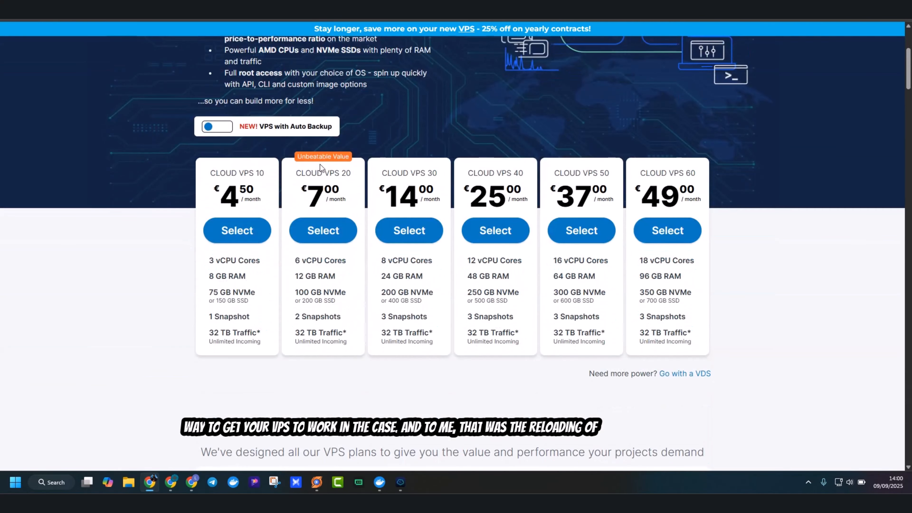
scroll(603, 111, "up", 1)
scroll(602, 107, "up", 5)
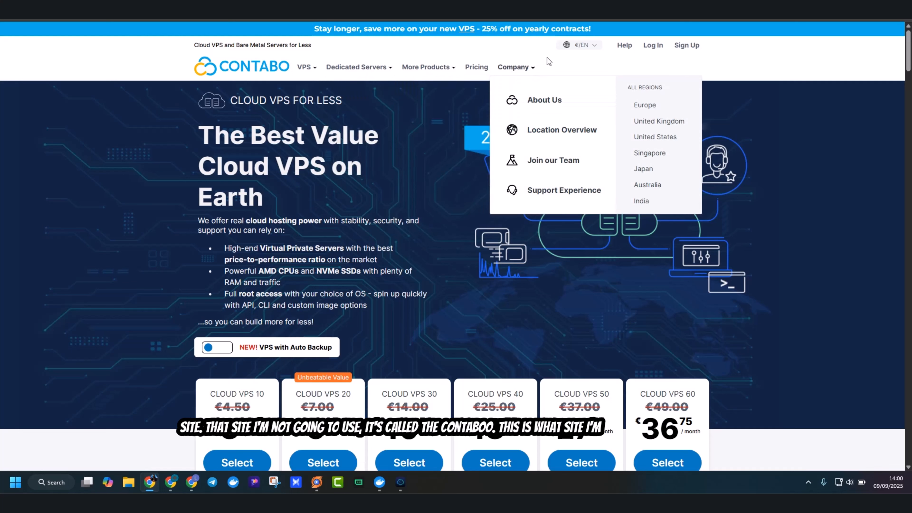
left_click(587, 48)
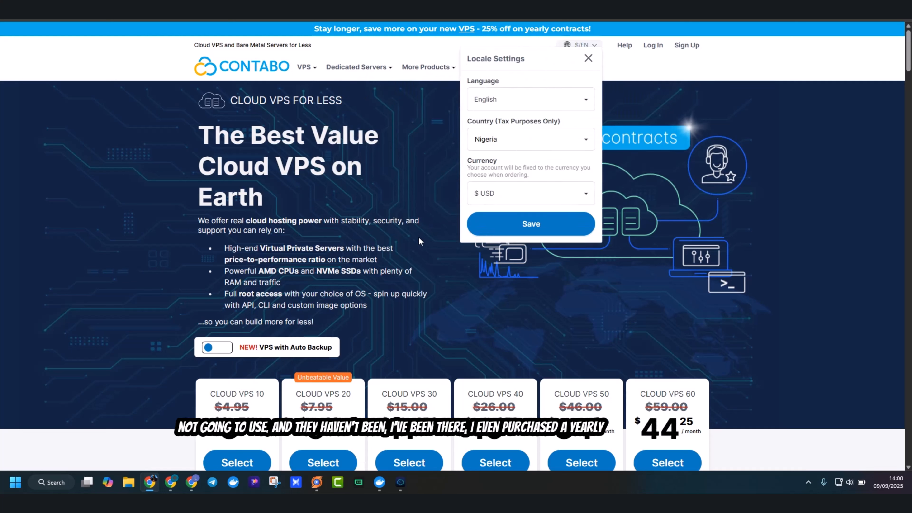
left_click(424, 252)
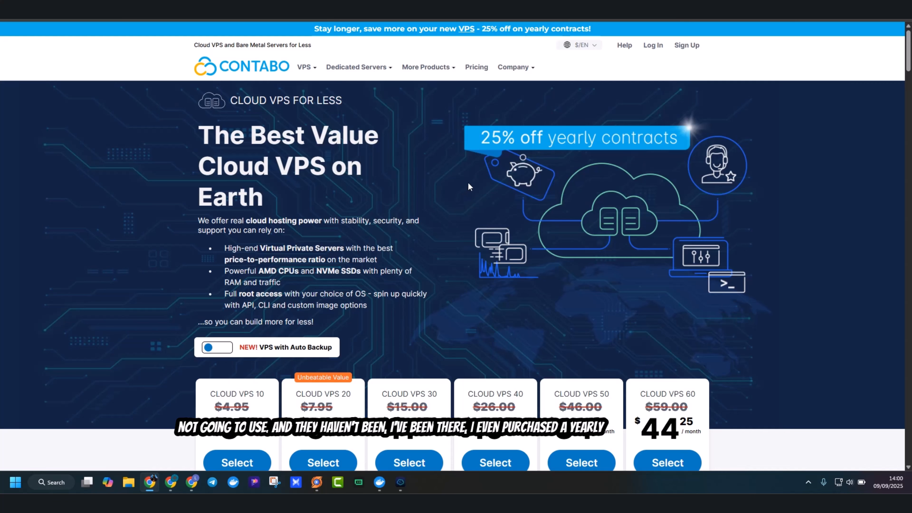
- Review the six Cloud VPS plans, priced from $3.71 to $44.25 per month
scroll(470, 181, "down", 5)
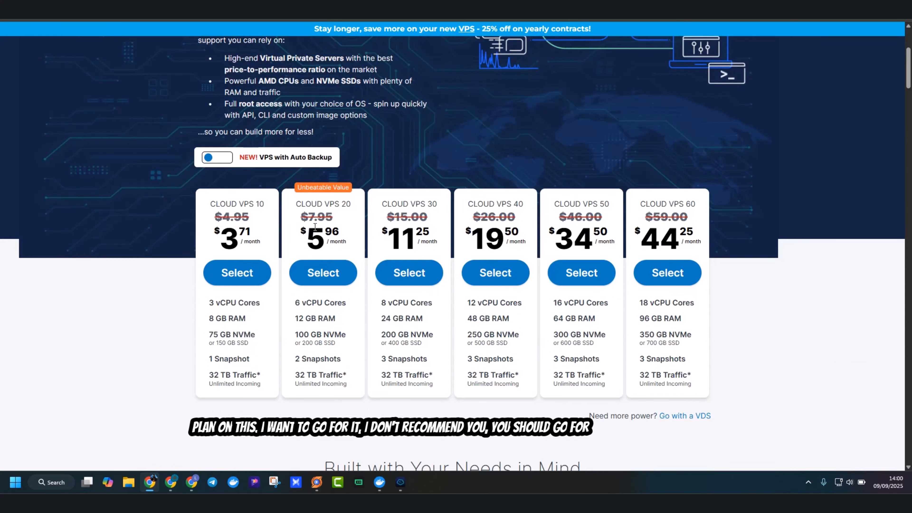
scroll(318, 255, "down", 2)
scroll(318, 254, "down", 1)
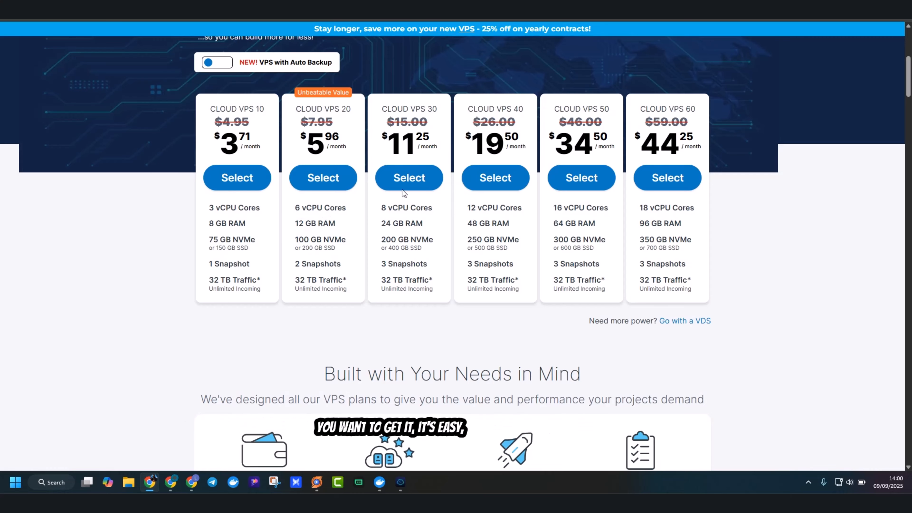
scroll(399, 179, "up", 5)
scroll(394, 153, "up", 2)
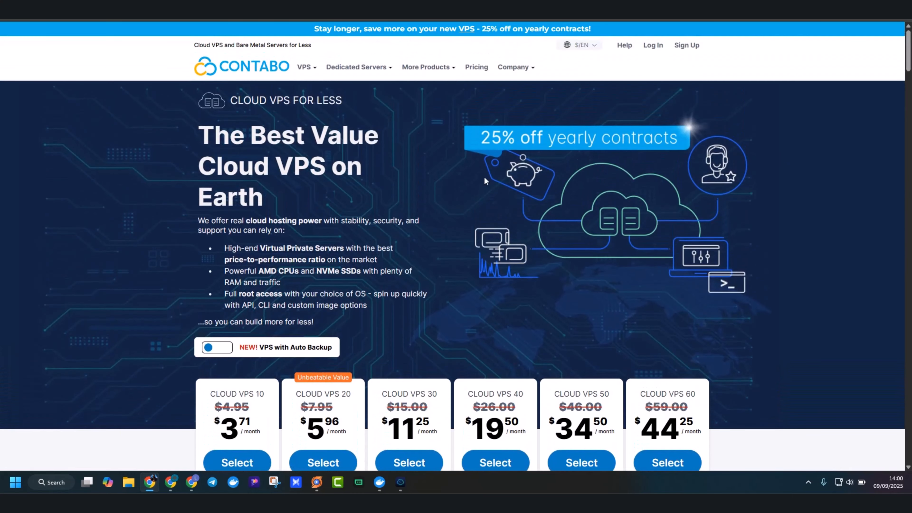
scroll(222, 232, "down", 6)
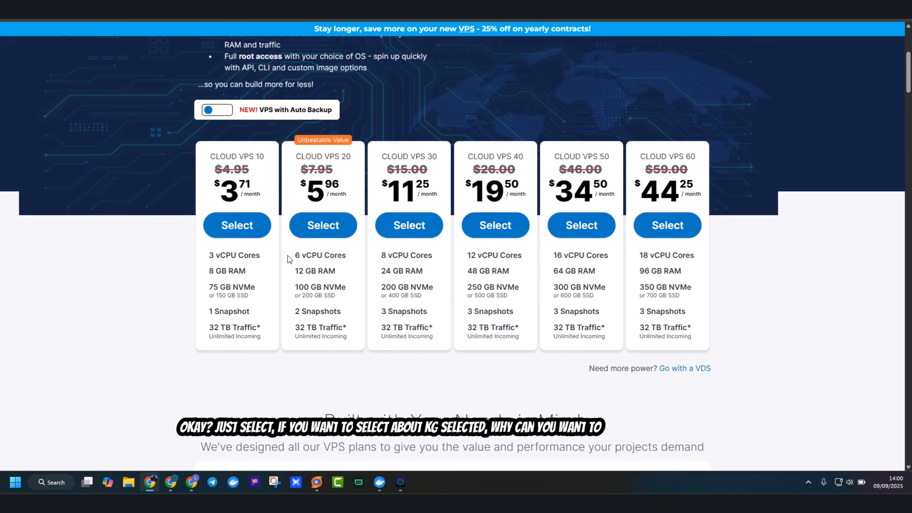
- Select Cloud VPS 20 and compare the 1, 6 and 12 Months terms, keeping 12 Months
left_click(311, 227)
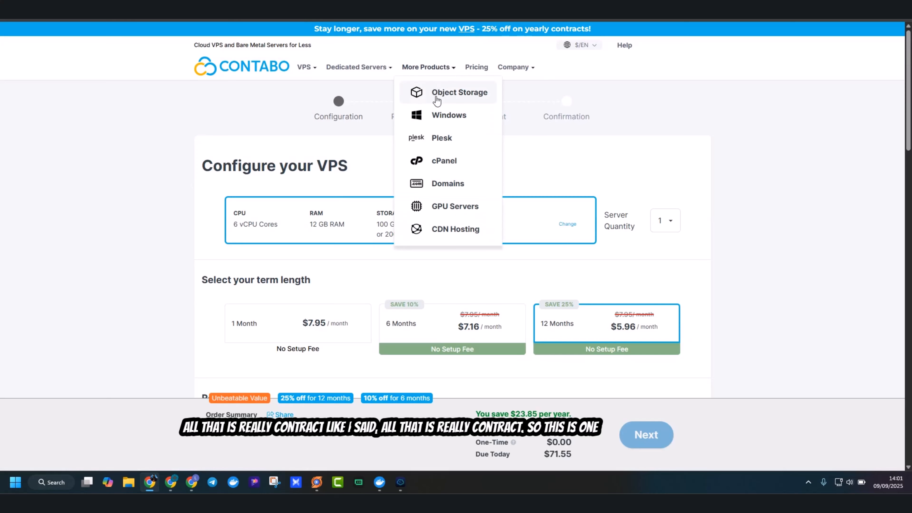
scroll(471, 108, "down", 4)
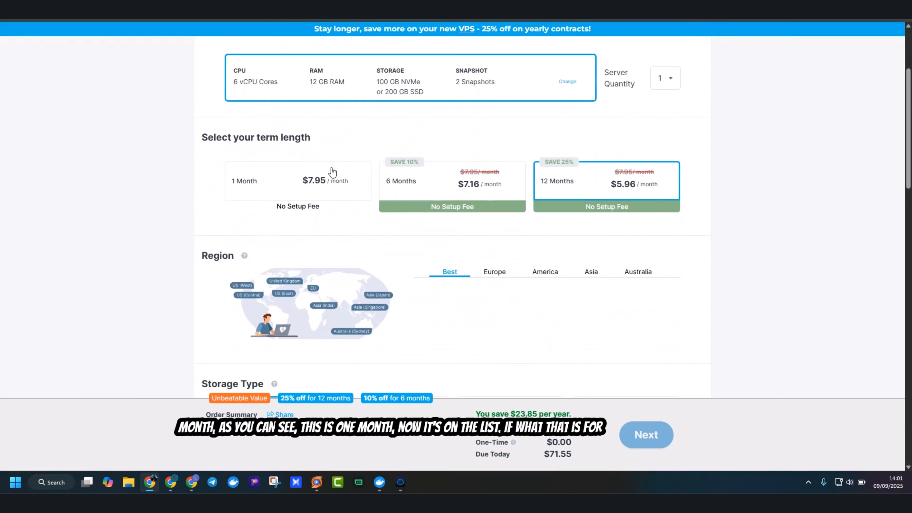
left_click(327, 181)
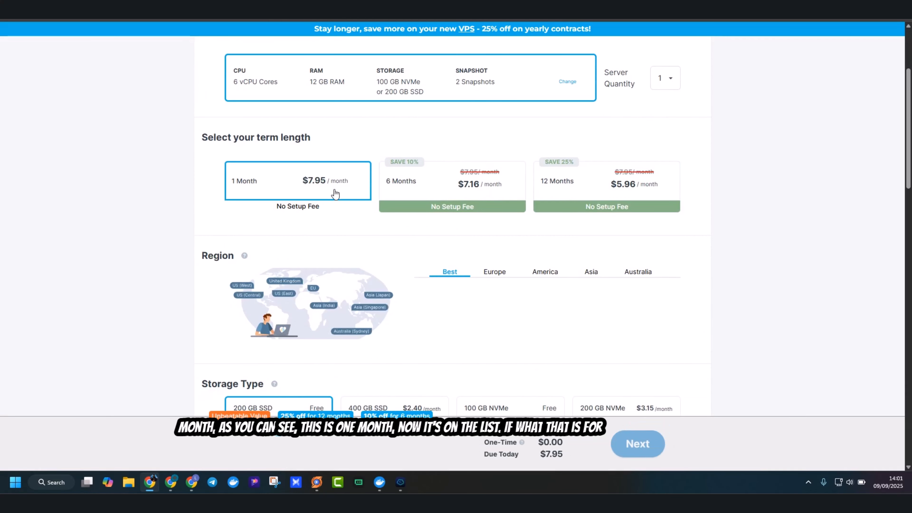
left_click(436, 181)
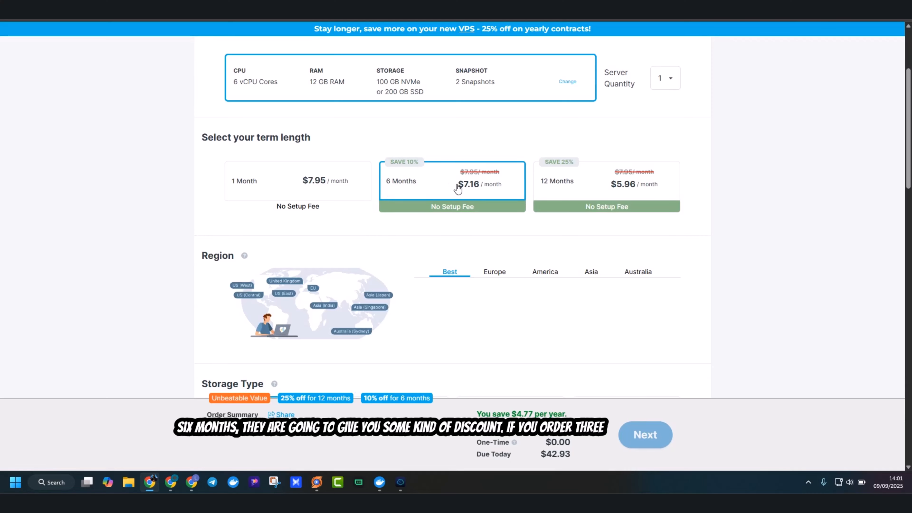
left_click(595, 182)
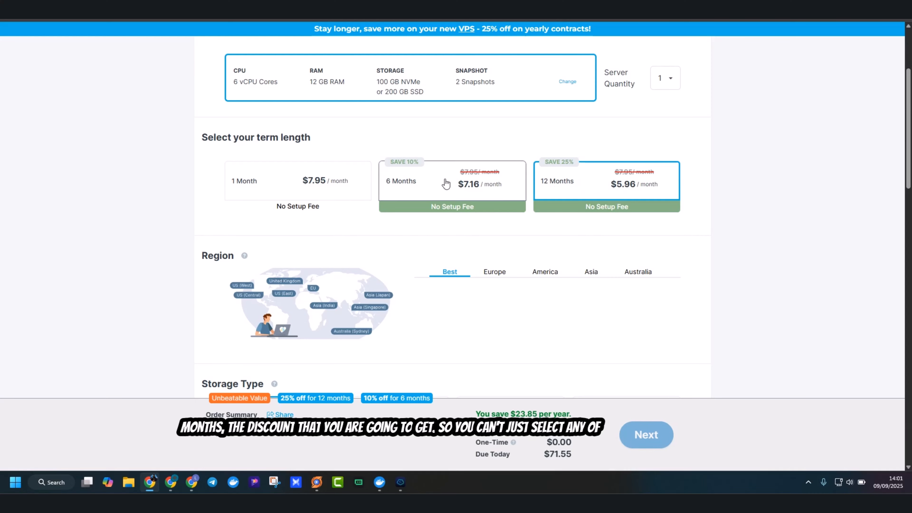
- Review the remaining VPS options and password field, with $71.55 due today
scroll(615, 190, "down", 6)
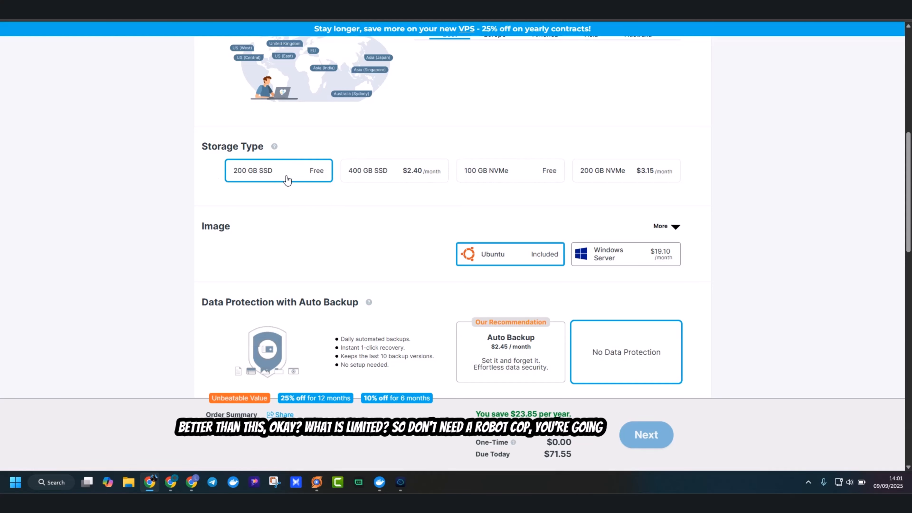
scroll(508, 173, "down", 7)
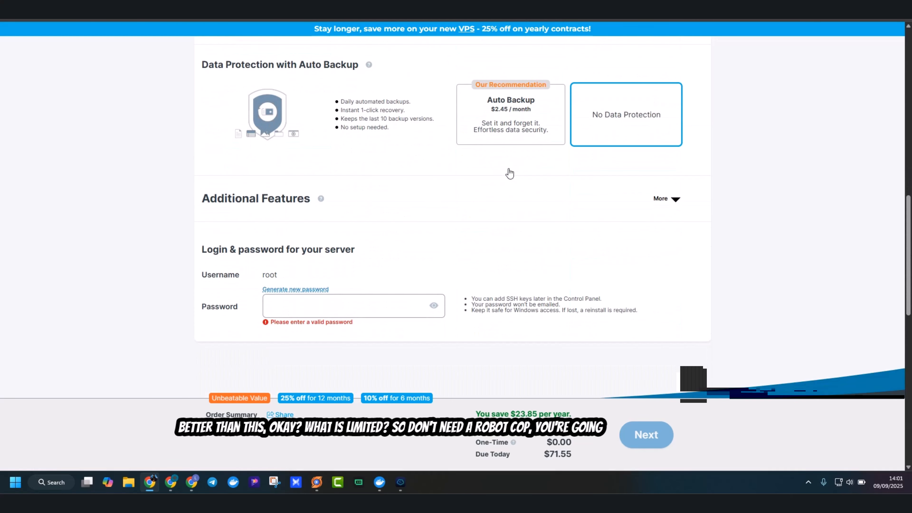
scroll(324, 190, "down", 1)
scroll(324, 190, "down", 3)
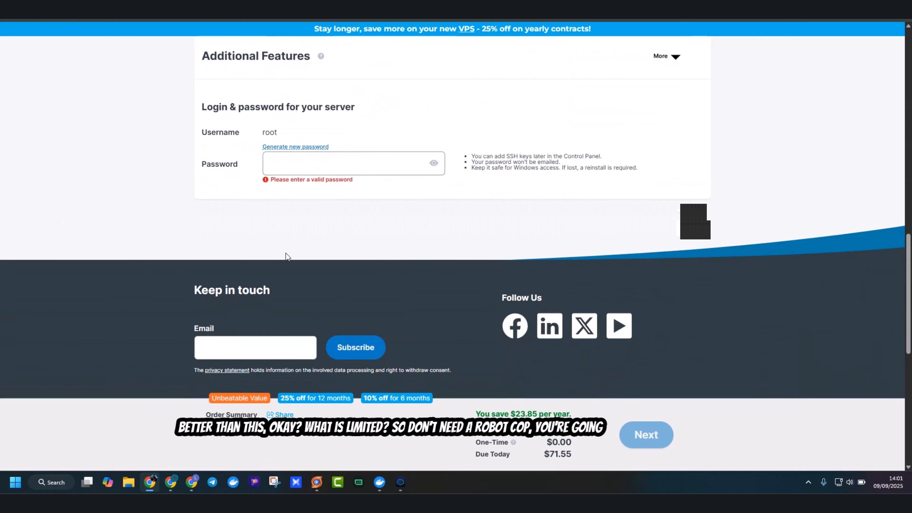
left_click(304, 169)
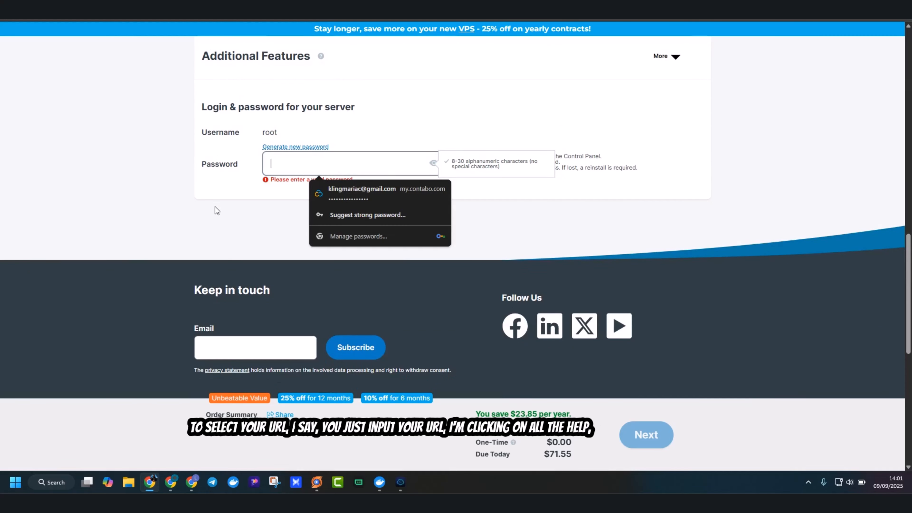
left_click(206, 79)
scroll(254, 164, "up", 15)
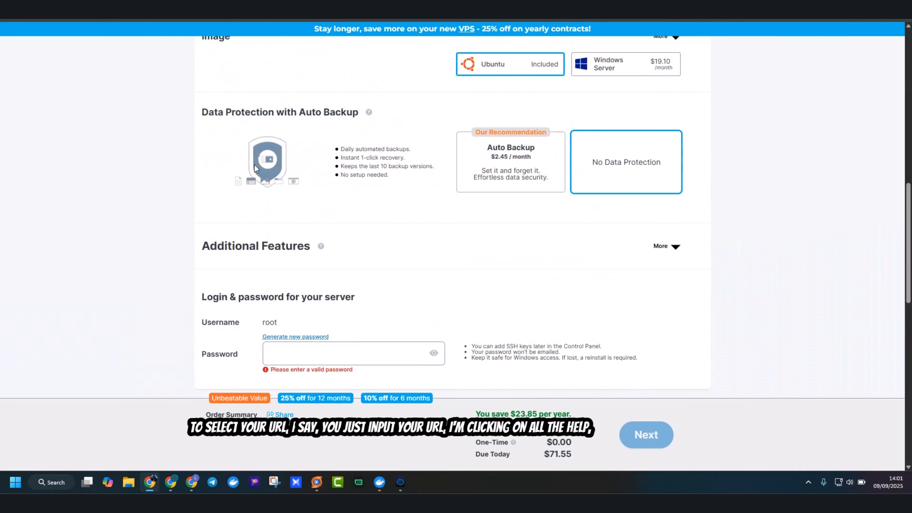
scroll(429, 160, "up", 4)
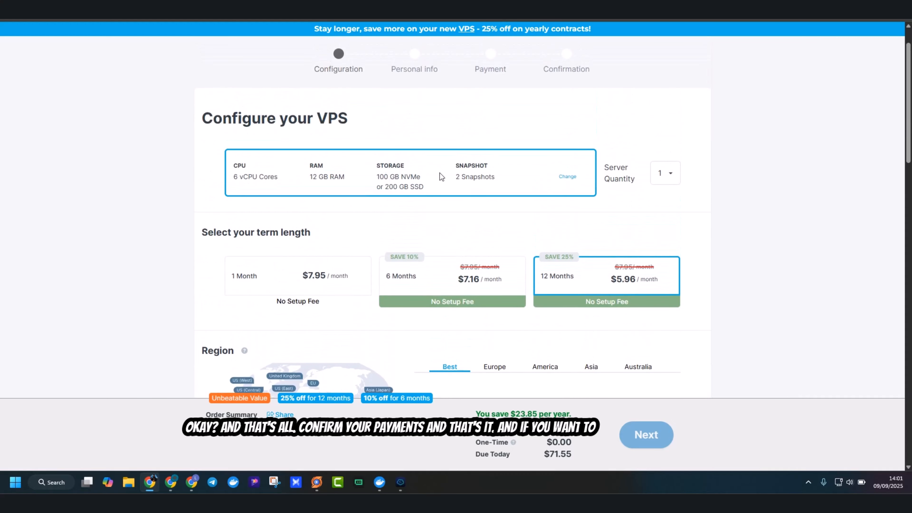
scroll(475, 144, "up", 1)
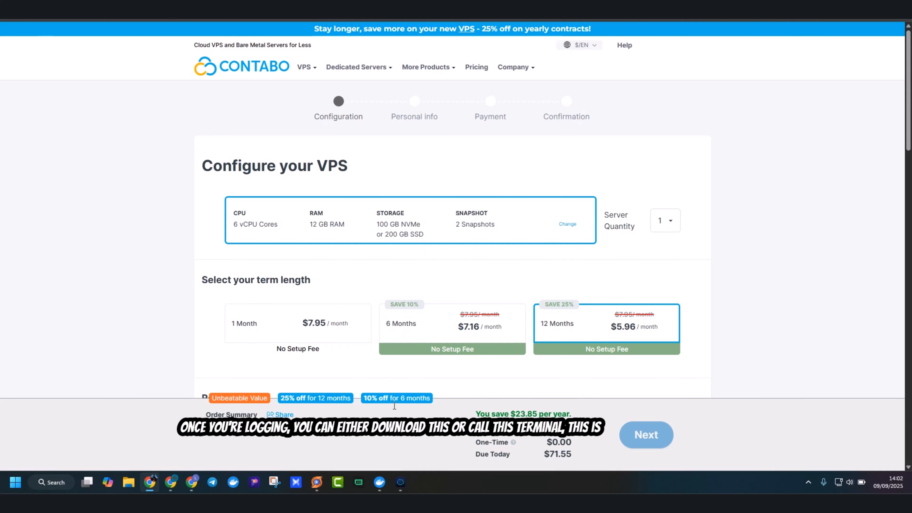
- Launch PuTTY by searching 'pu' in Windows search
left_click(405, 483)
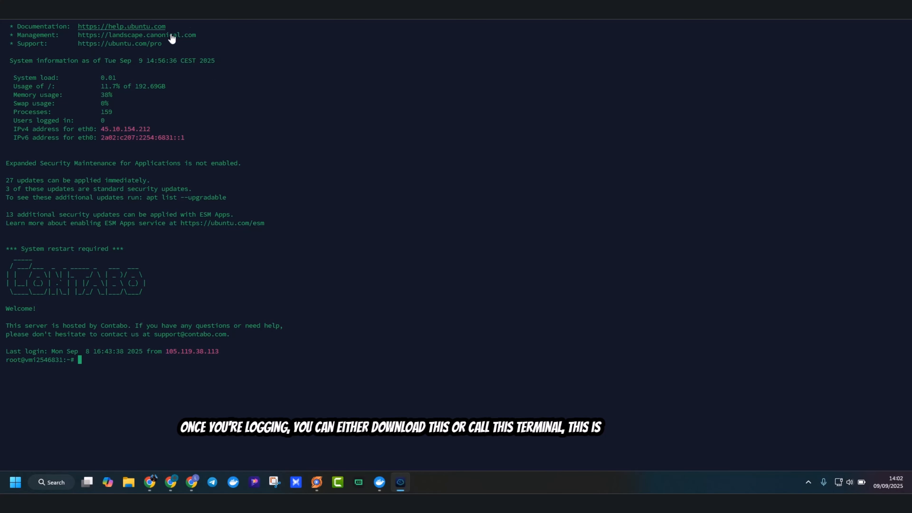
left_click(283, 14)
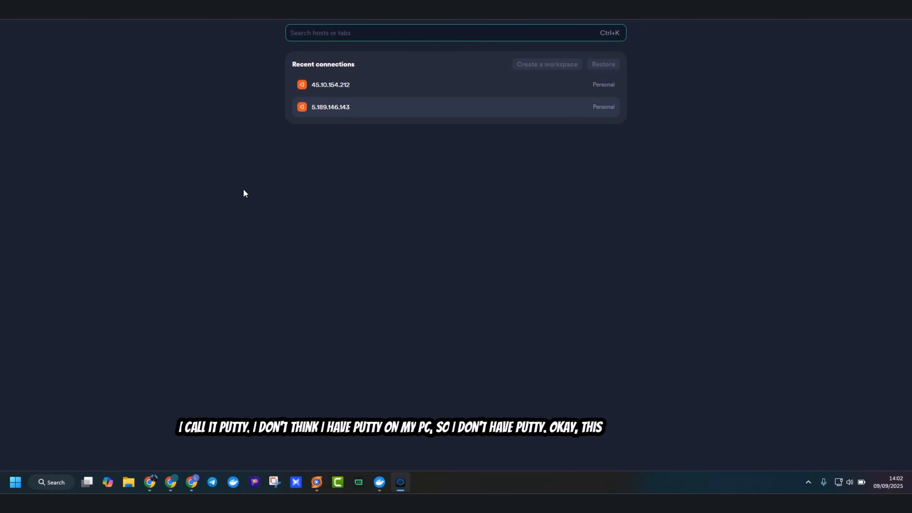
left_click(57, 479)
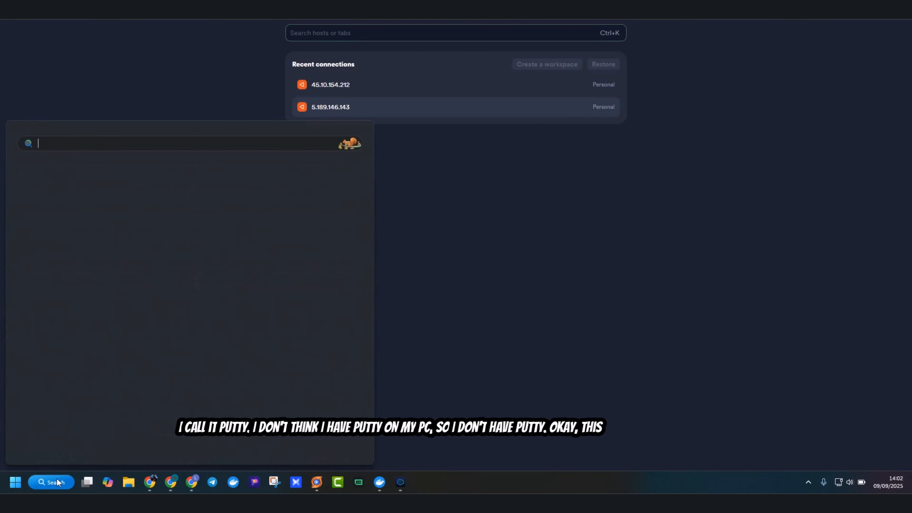
type("puTTYgen")
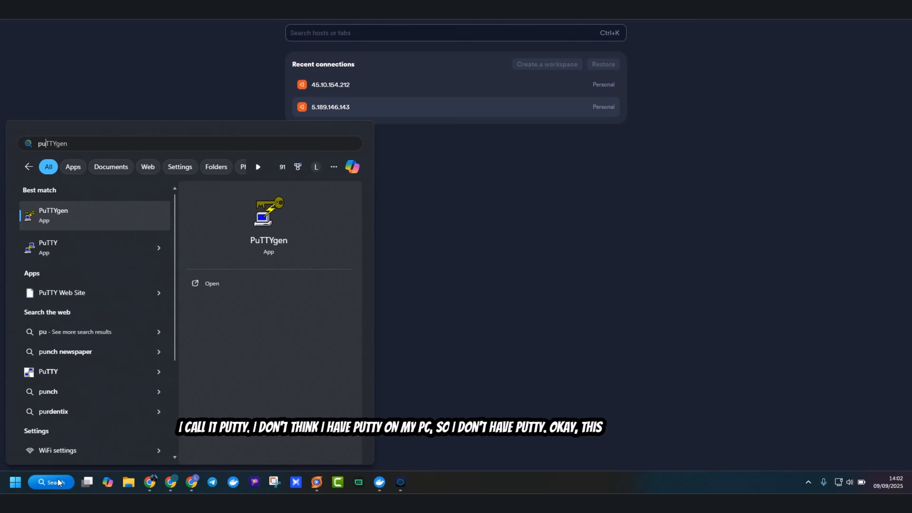
left_click(76, 250)
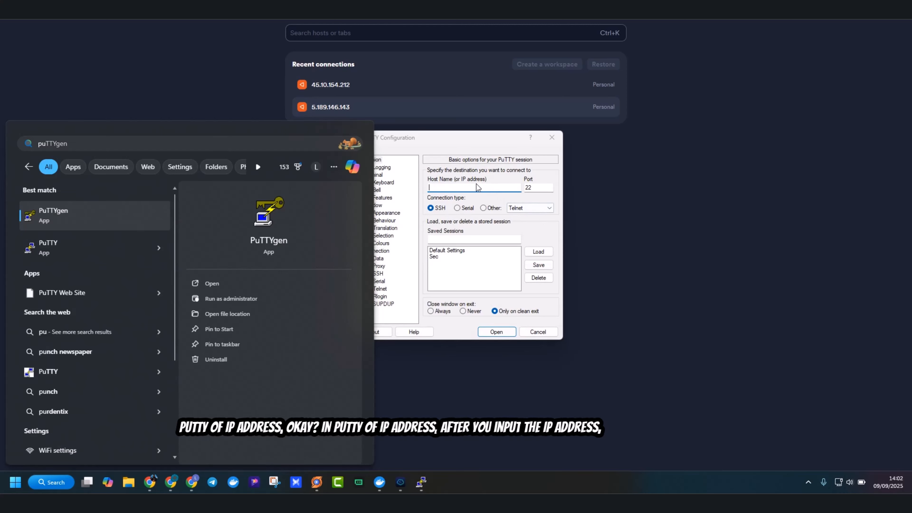
- Enter a placeholder host address and save the session as n8n
left_click(476, 184)
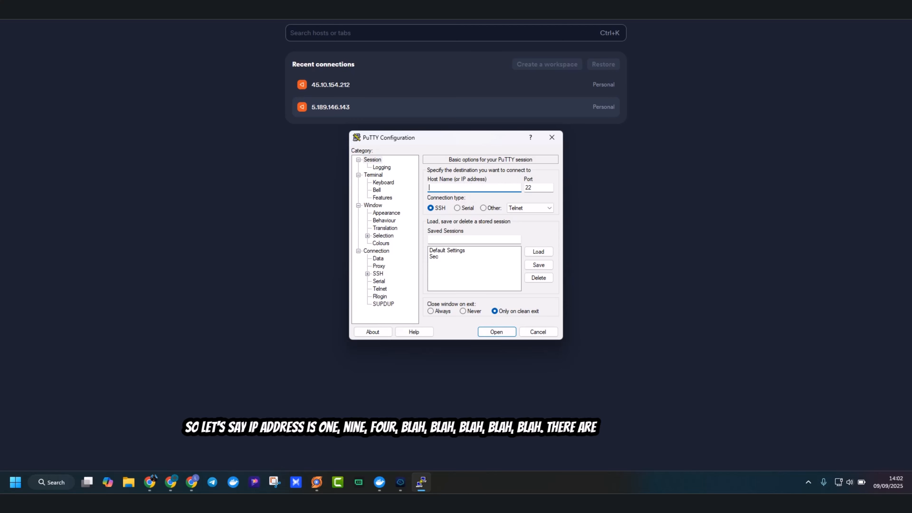
type("1.445454545")
left_click(545, 268)
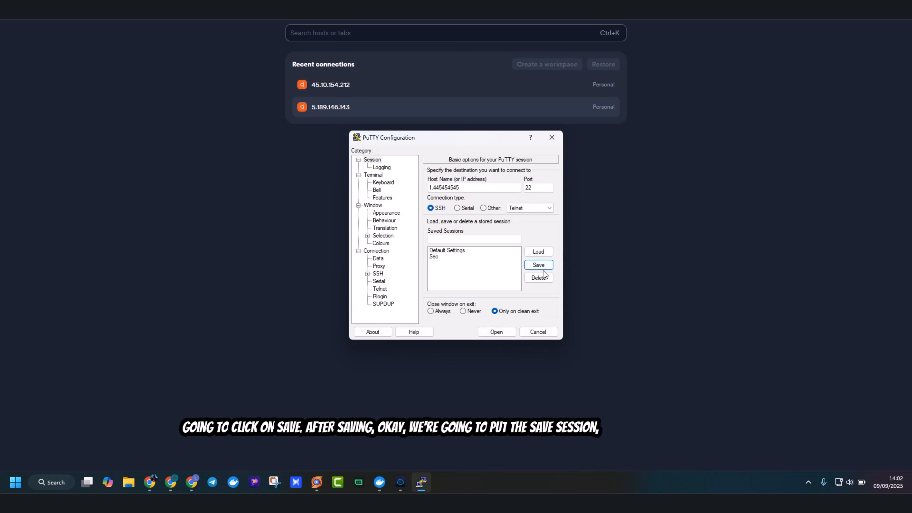
left_click(448, 239)
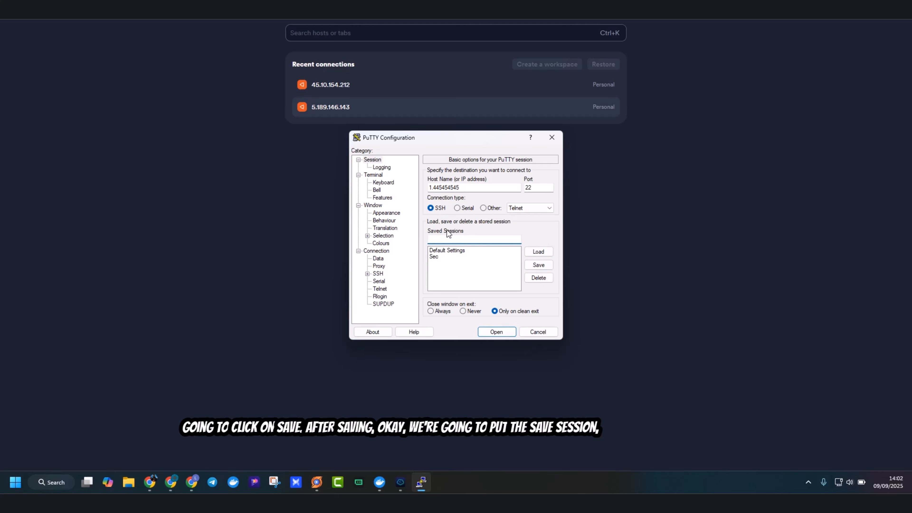
type("n8n")
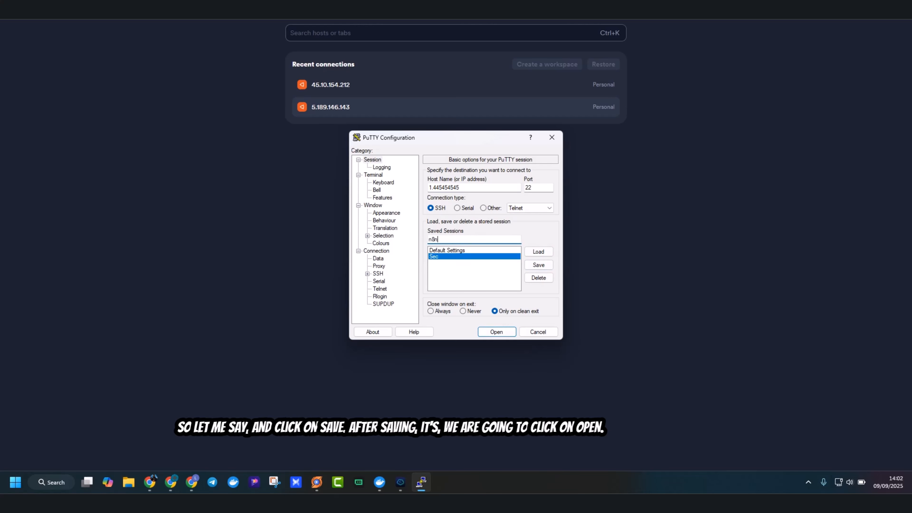
left_click(538, 265)
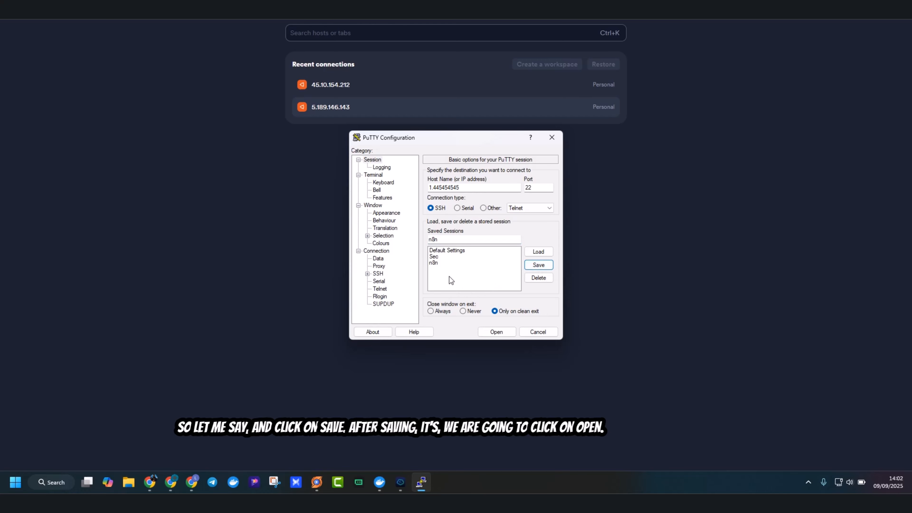
- Load the n8n session, attempt to connect, and dismiss the host-not-found error
left_click(439, 263)
left_click(500, 331)
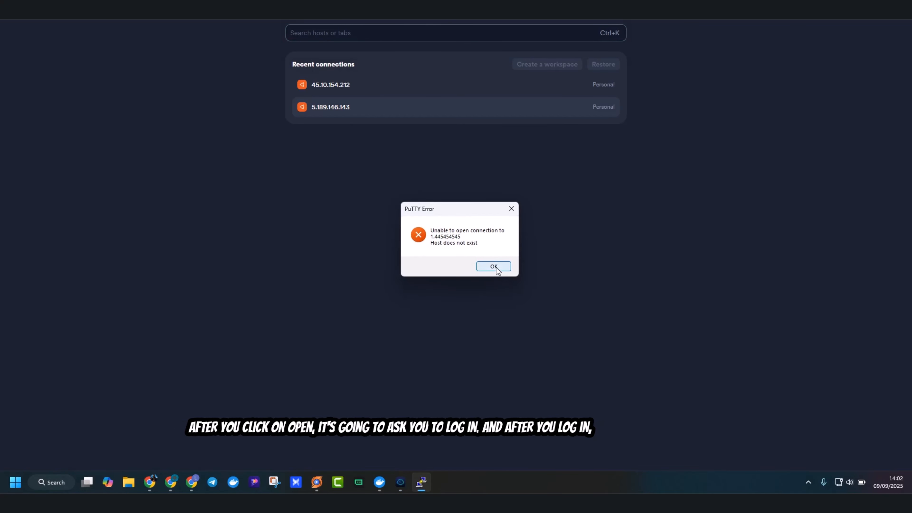
left_click(493, 266)
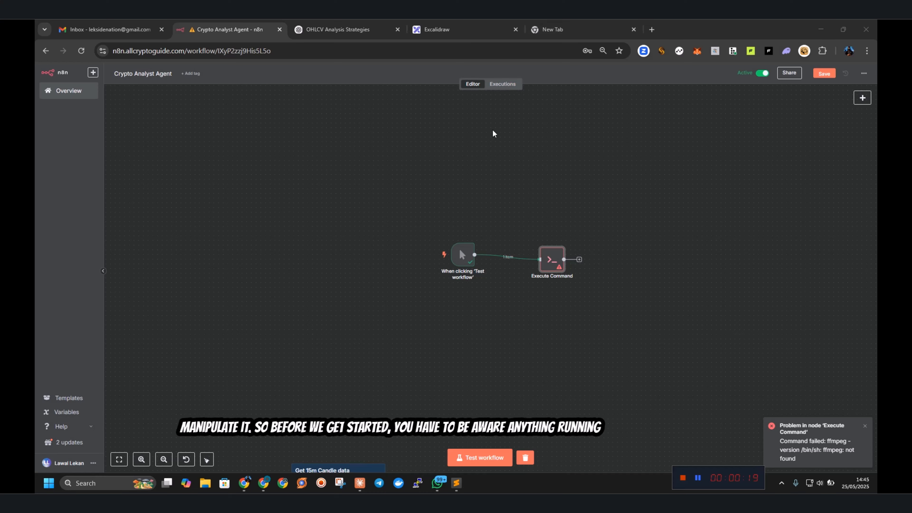
left_click_drag(552, 253, 552, 248)
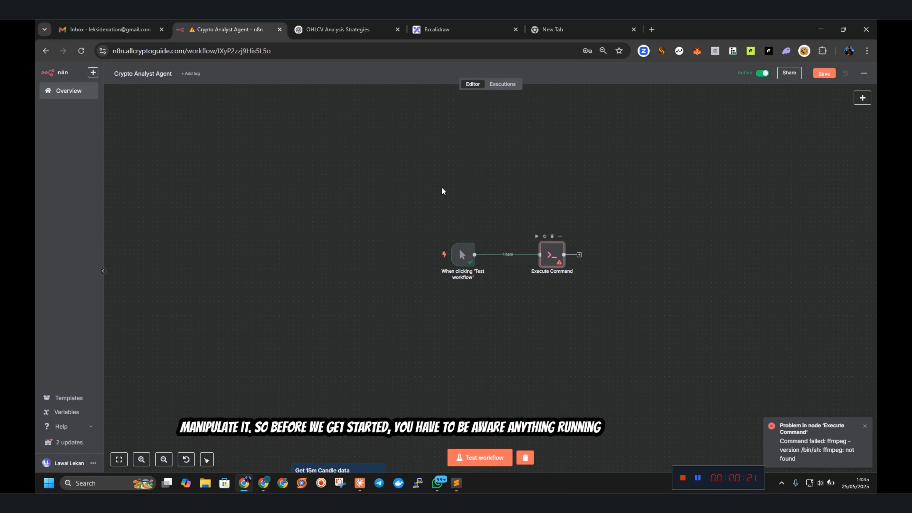
left_click(416, 483)
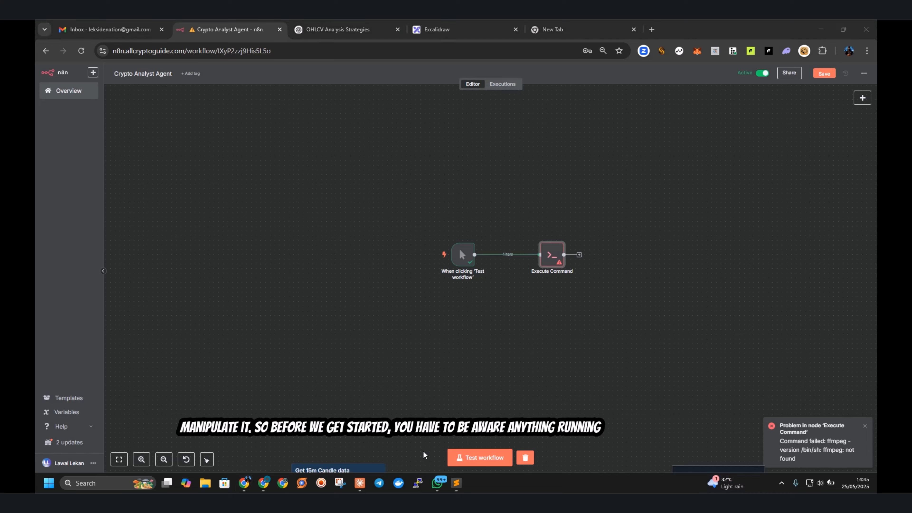
- Connect to the saved VPS session and log in as root
left_click(442, 286)
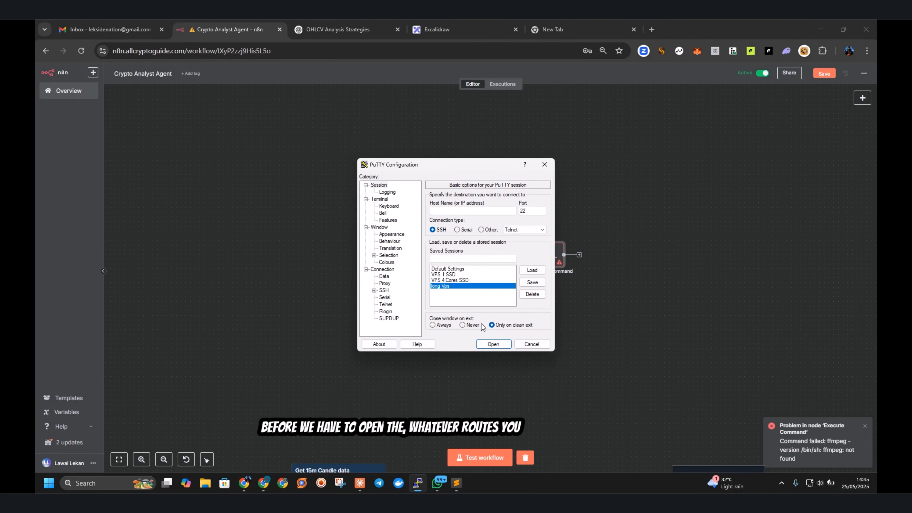
left_click(491, 344)
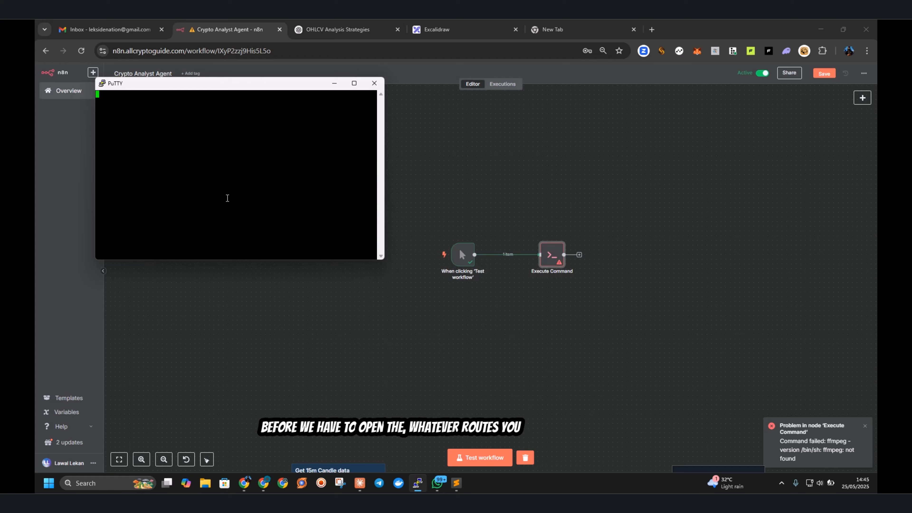
type("root")
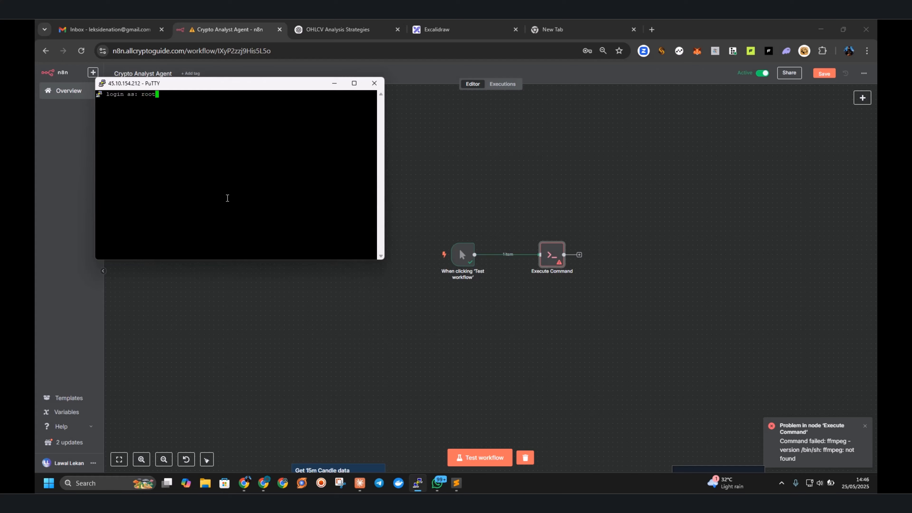
key("Return")
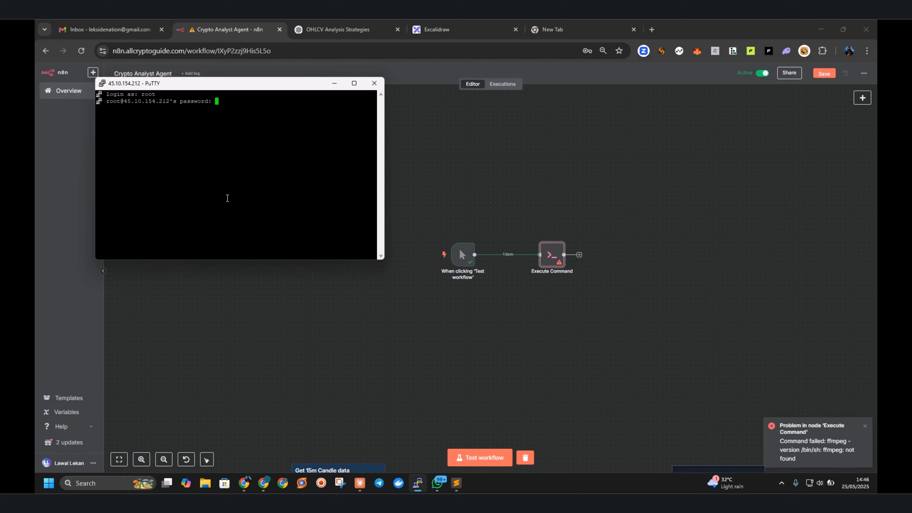
key("Return")
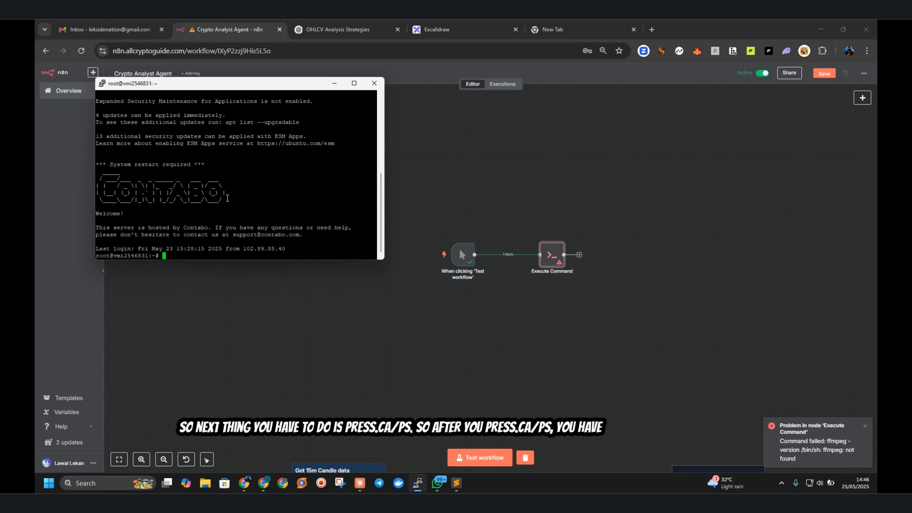
- Run docker ps and copy the n8n container name n8n-docker_n8n_1
type("docker ps")
key("Return")
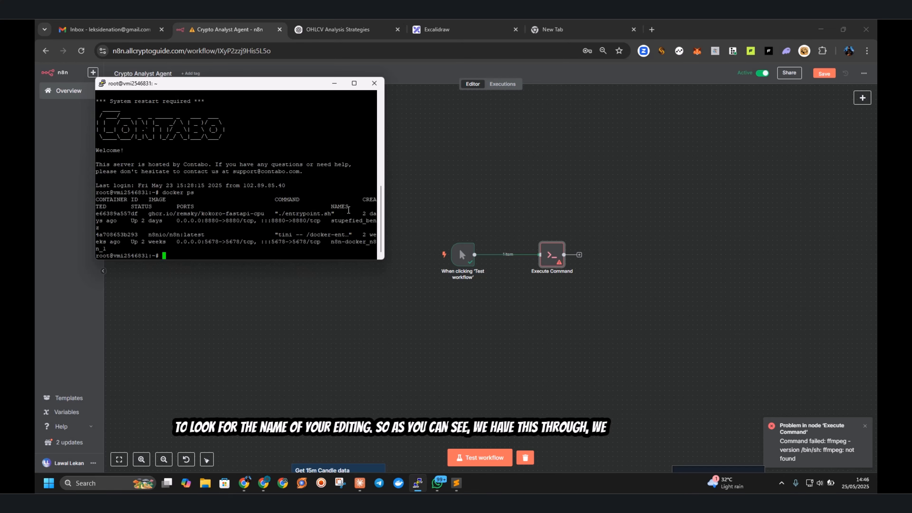
left_click(348, 87)
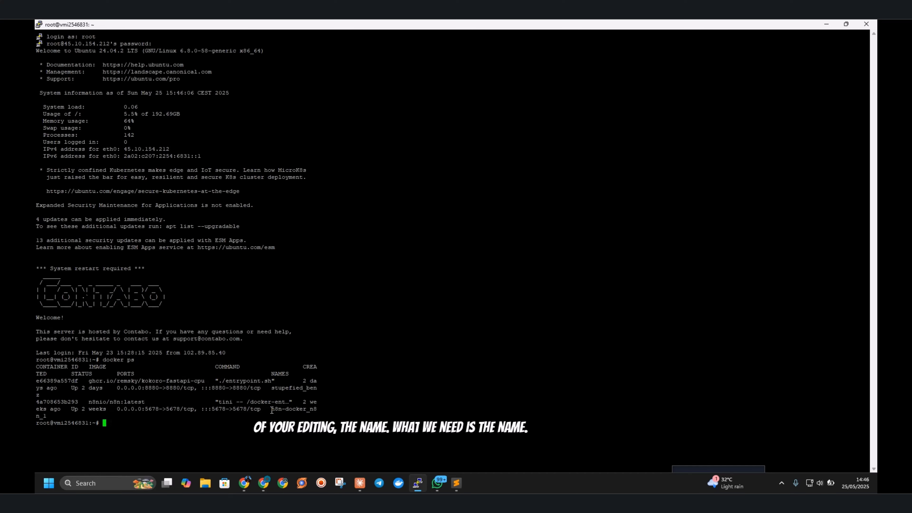
left_click_drag(270, 409, 209, 417)
left_click_drag(52, 415, 46, 416)
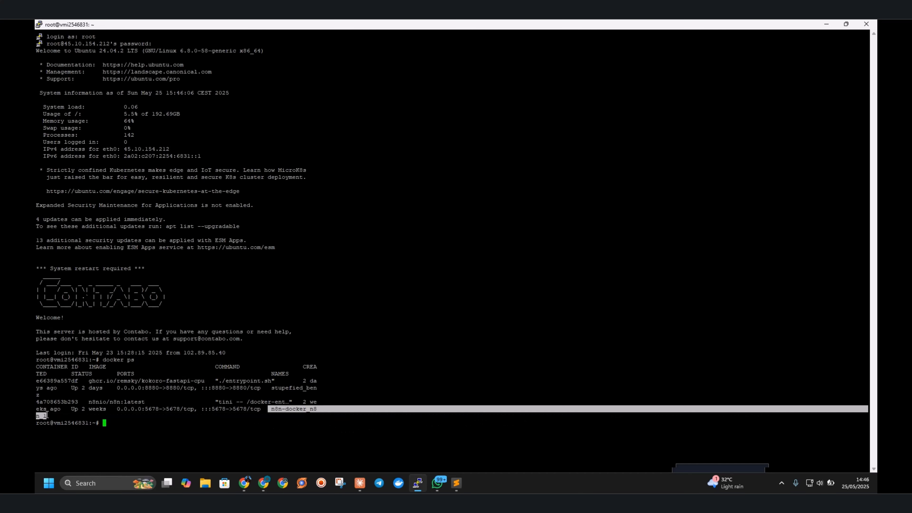
left_click(39, 24)
left_click(55, 96)
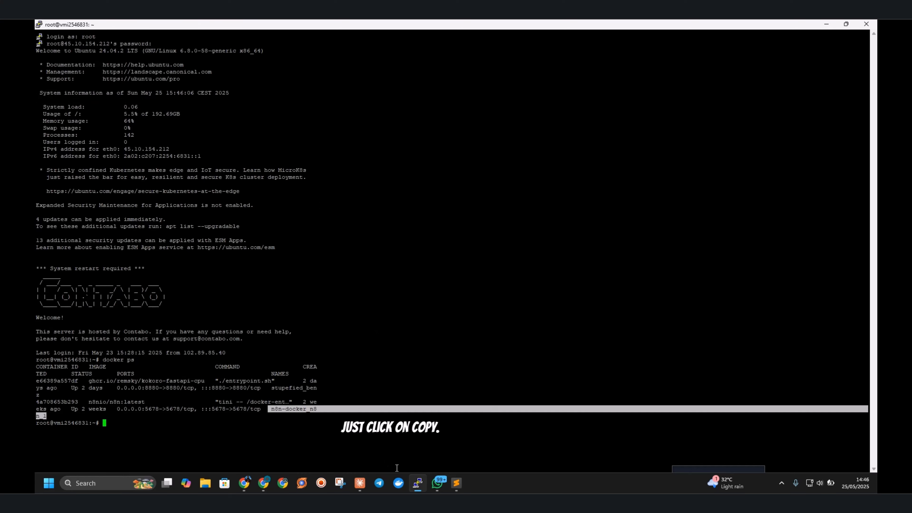
left_click(456, 483)
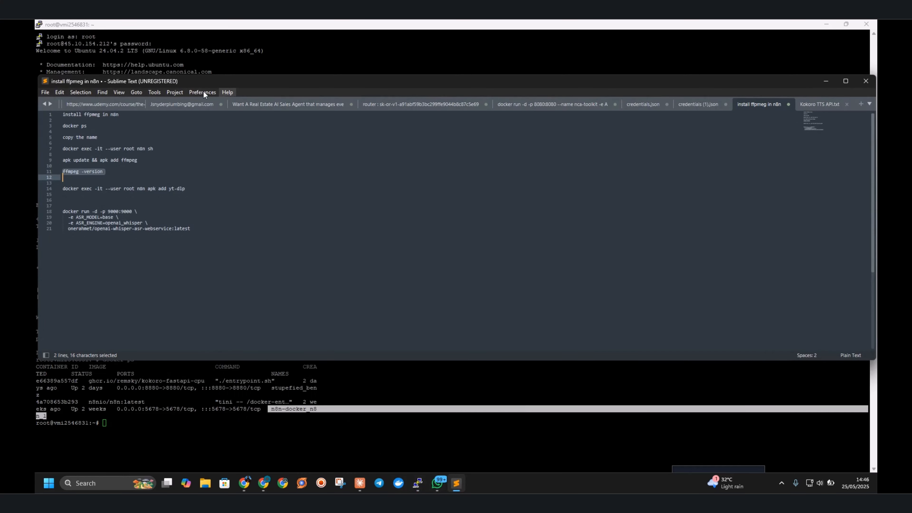
- Try pasting the container name over n8n on line 7, then undo the edits
left_click(168, 143)
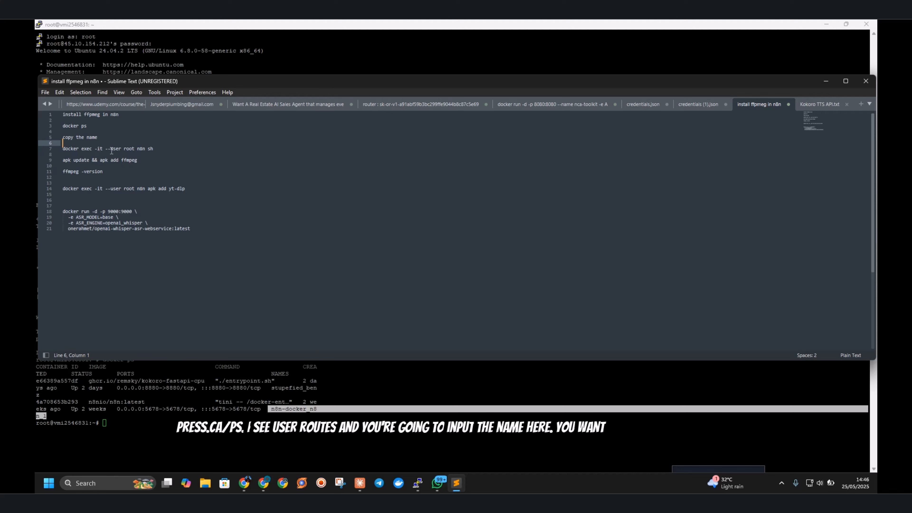
double_click(141, 148)
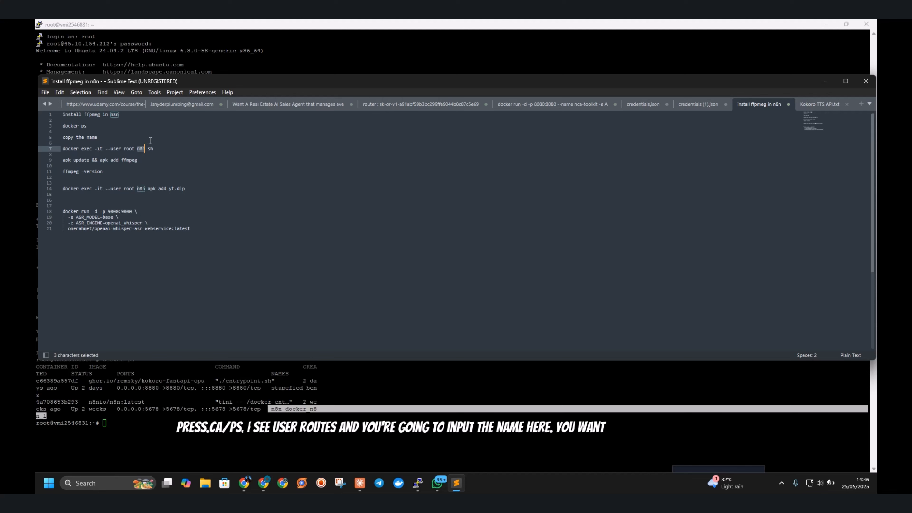
key("ctrl+v")
key("ctrl+z")
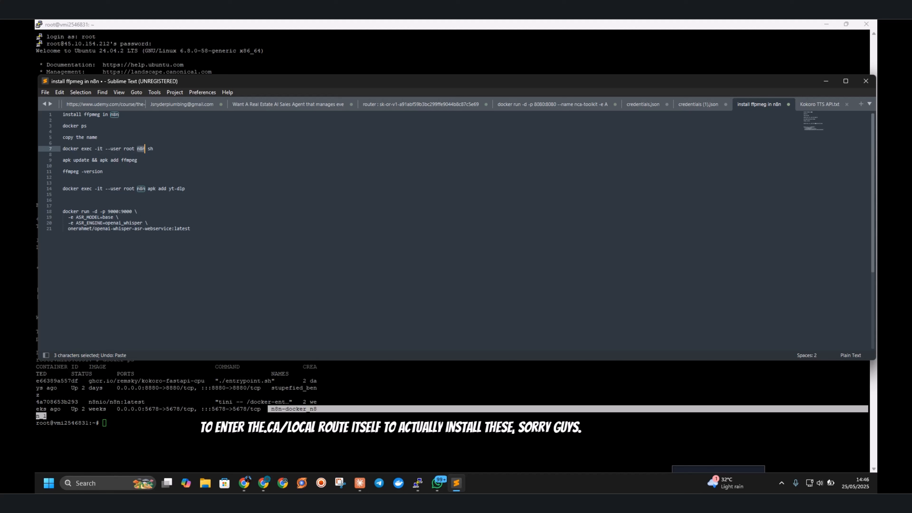
key("ctrl+v")
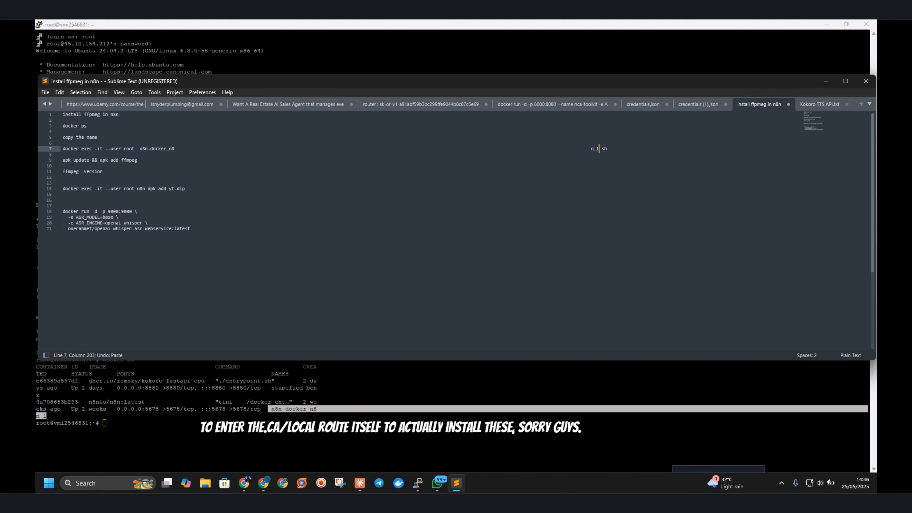
key("BackSpace")
key("BackSpace")
key("BackSpace")
key("BackSpace")
key("BackSpace")
key("BackSpace")
key("Up")
key("BackSpace")
left_click(201, 143)
key("ctrl+z")
key("ctrl+z")
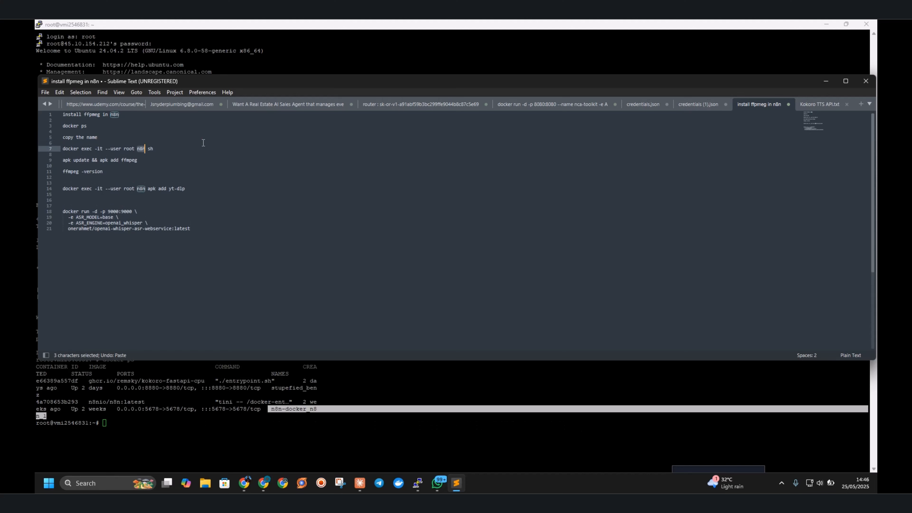
- Paste the container name on new line 23, strip stray spaces, and copy it
left_click(146, 265)
key("Return")
key("Return")
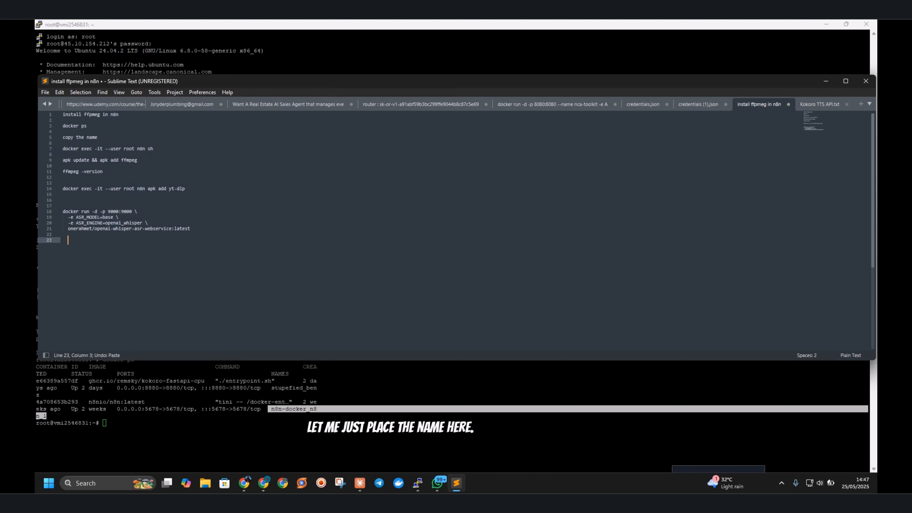
key("ctrl+v")
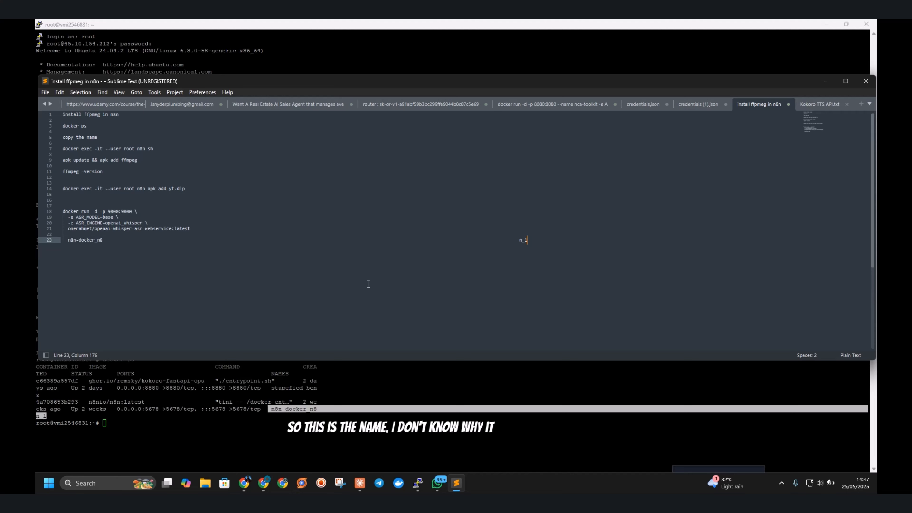
left_click(519, 240)
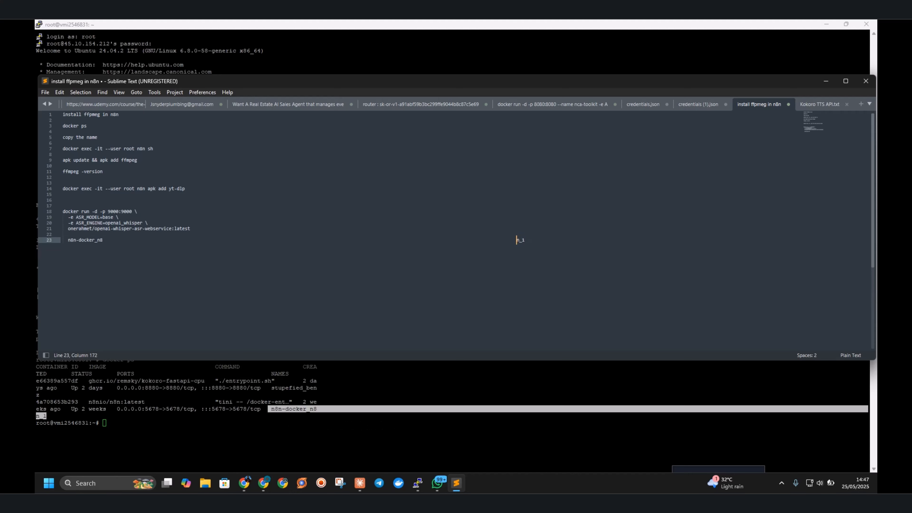
key("BackSpace")
key("BackSpace")
key("BackSpace")
key("BackSpace")
key("BackSpace")
key("BackSpace")
key("BackSpace")
key("BackSpace")
key("BackSpace")
key("BackSpace")
key("BackSpace")
key("BackSpace")
key("BackSpace")
key("BackSpace")
key("BackSpace")
key("BackSpace")
key("BackSpace")
key("BackSpace")
key("BackSpace")
key("BackSpace")
key("BackSpace")
key("BackSpace")
key("BackSpace")
key("BackSpace")
key("BackSpace")
key("BackSpace")
key("BackSpace")
key("BackSpace")
key("BackSpace")
key("BackSpace")
key("BackSpace")
key("BackSpace")
key("BackSpace")
key("BackSpace")
key("BackSpace")
key("BackSpace")
key("BackSpace")
key("BackSpace")
key("BackSpace")
key("BackSpace")
key("BackSpace")
key("BackSpace")
key("BackSpace")
key("BackSpace")
key("BackSpace")
key("BackSpace")
key("BackSpace")
key("BackSpace")
key("BackSpace")
key("BackSpace")
key("BackSpace")
key("BackSpace")
key("BackSpace")
key("BackSpace")
key("BackSpace")
key("BackSpace")
key("BackSpace")
key("BackSpace")
key("BackSpace")
key("BackSpace")
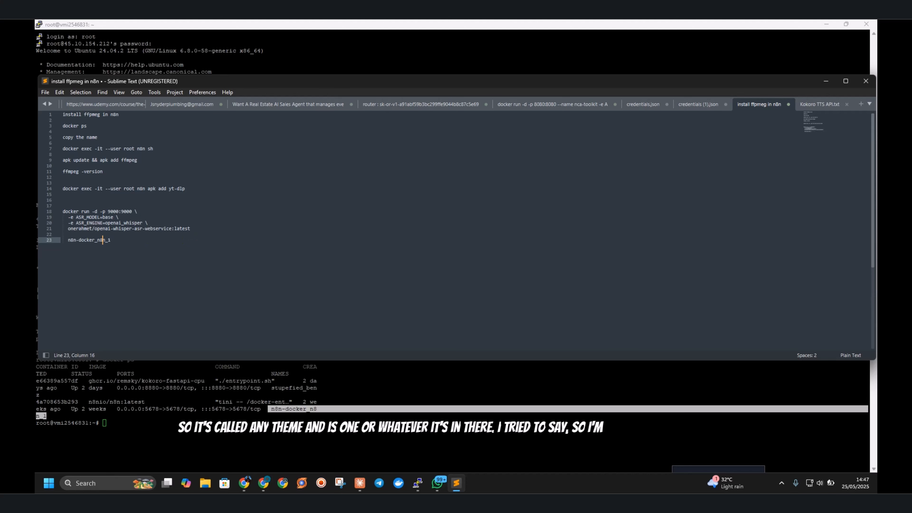
triple_click(109, 241)
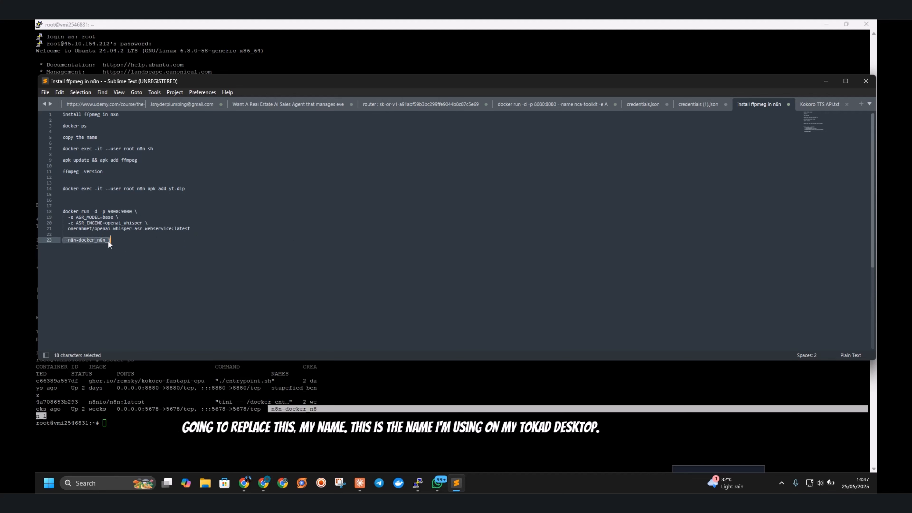
key("ctrl+c")
- Make line 7 read docker exec -it --user root n8n-docker_n8n_1 sh and copy it
double_click(141, 151)
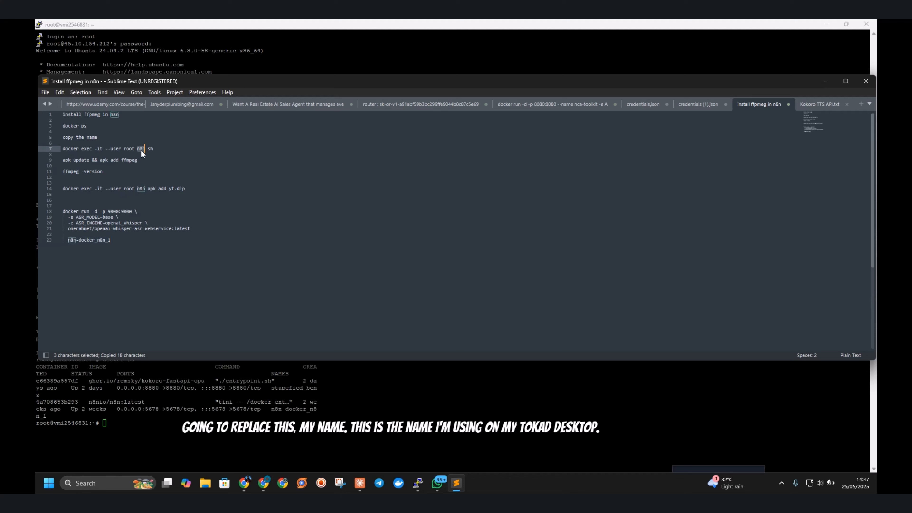
key("ctrl+v")
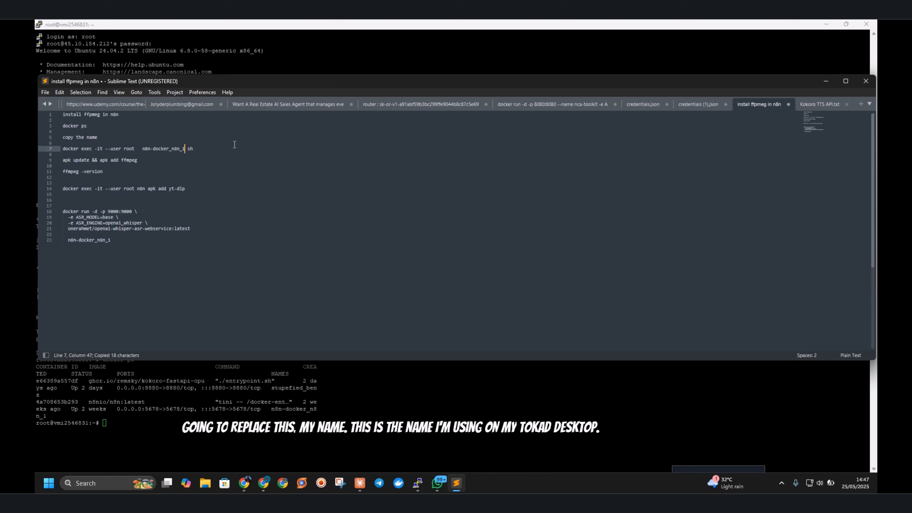
left_click(140, 148)
key("BackSpace")
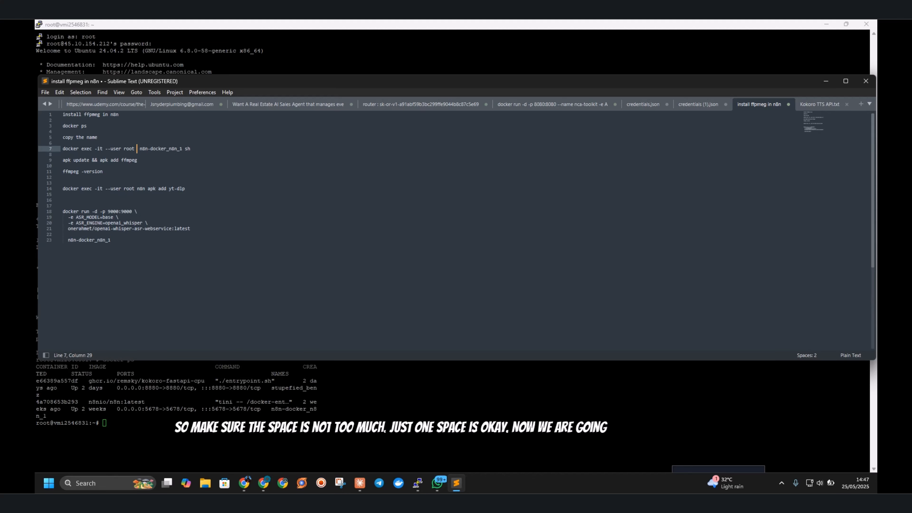
key("Delete")
left_click_drag(192, 148, 64, 146)
key("ctrl+c")
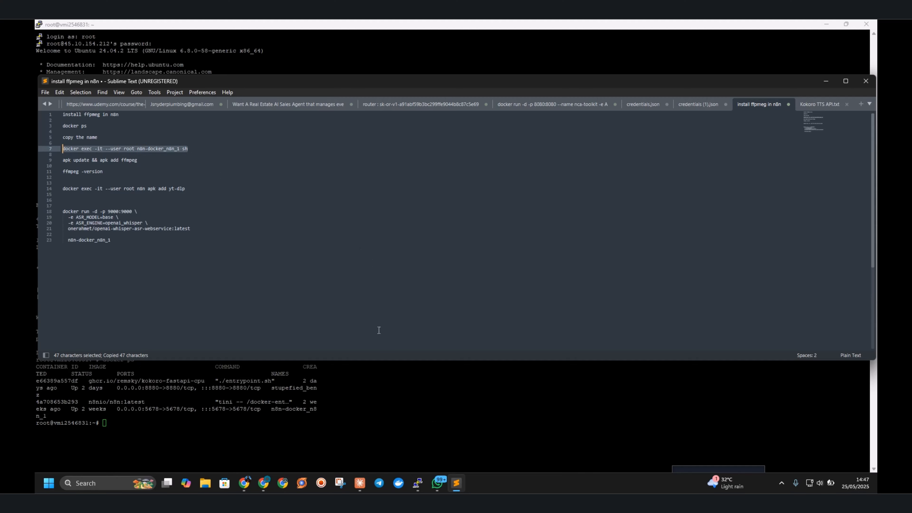
left_click(417, 482)
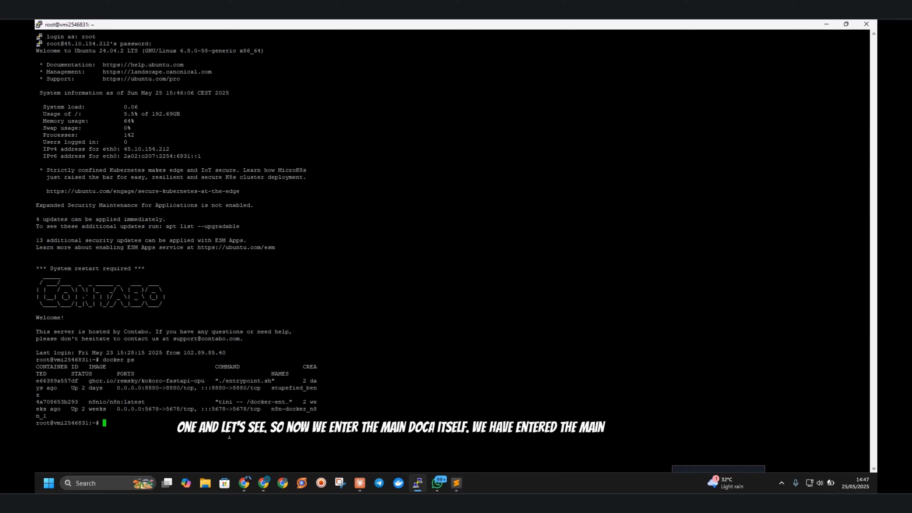
- Enter the container shell via docker exec and run 'apk update && apk add ffmpeg'
right_click(299, 415)
key("Return")
left_click(826, 24)
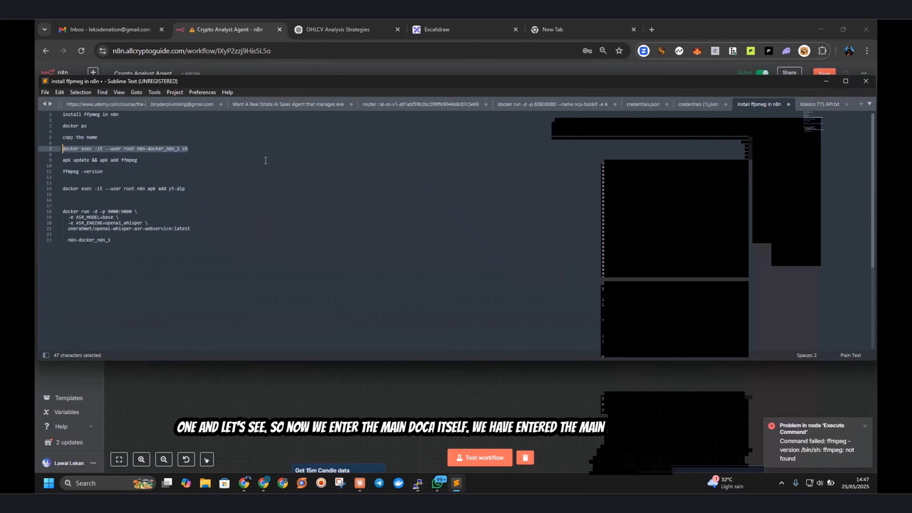
left_click_drag(145, 160, 63, 158)
key("ctrl+c")
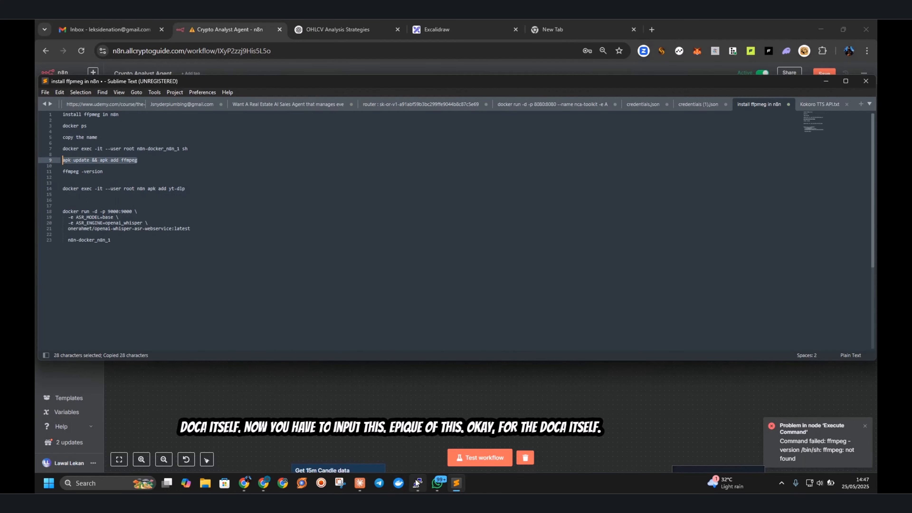
left_click(416, 482)
right_click(323, 436)
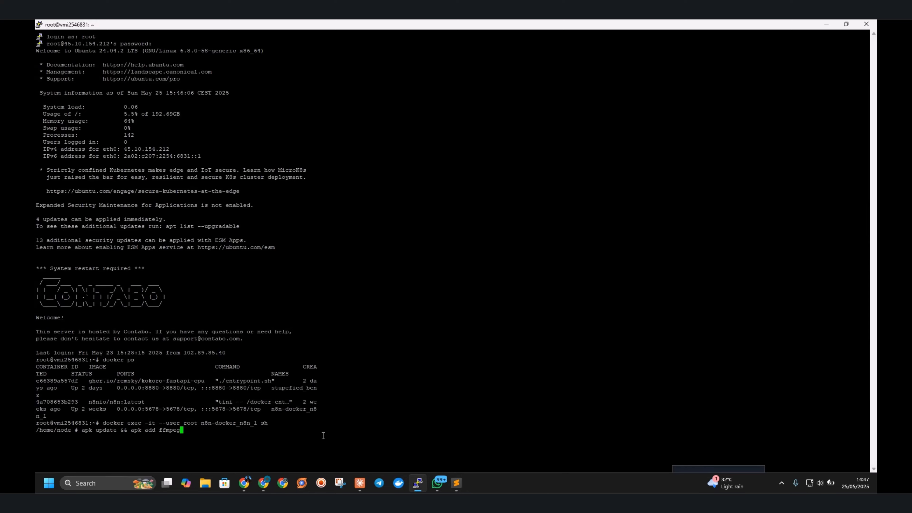
key("Return")
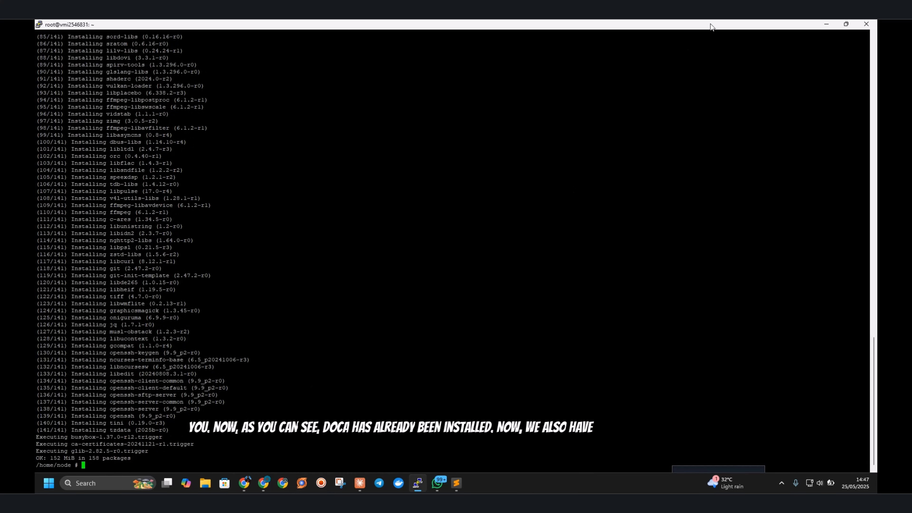
- Select the ffmpeg -version line in the notes and return to the n8n workflow
left_click(826, 24)
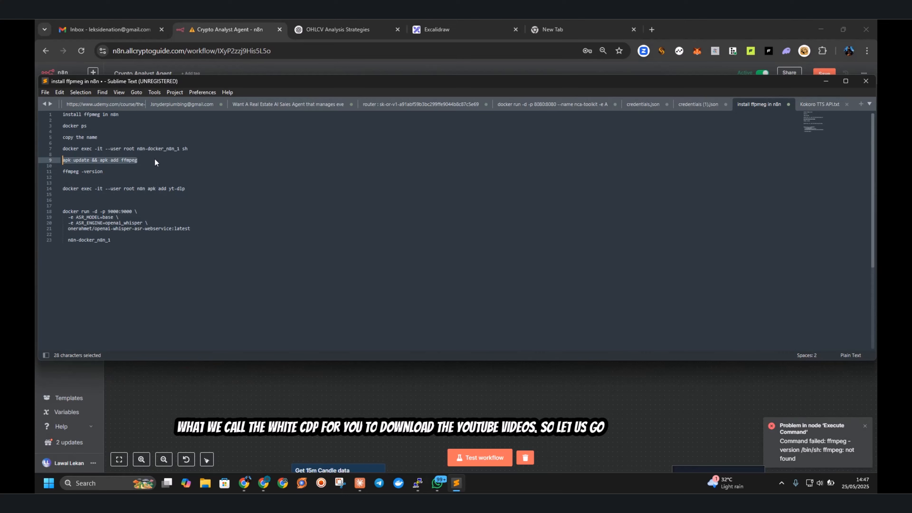
left_click_drag(105, 171, 48, 168)
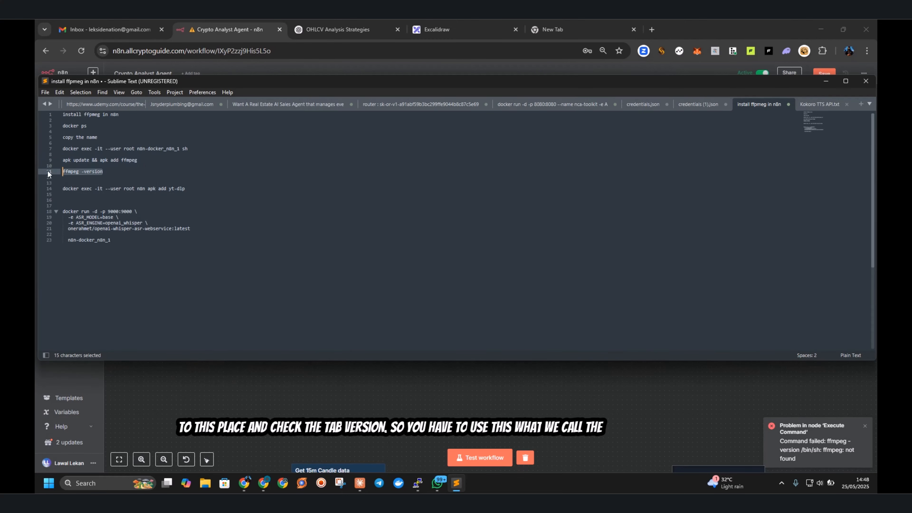
key("alt+Tab")
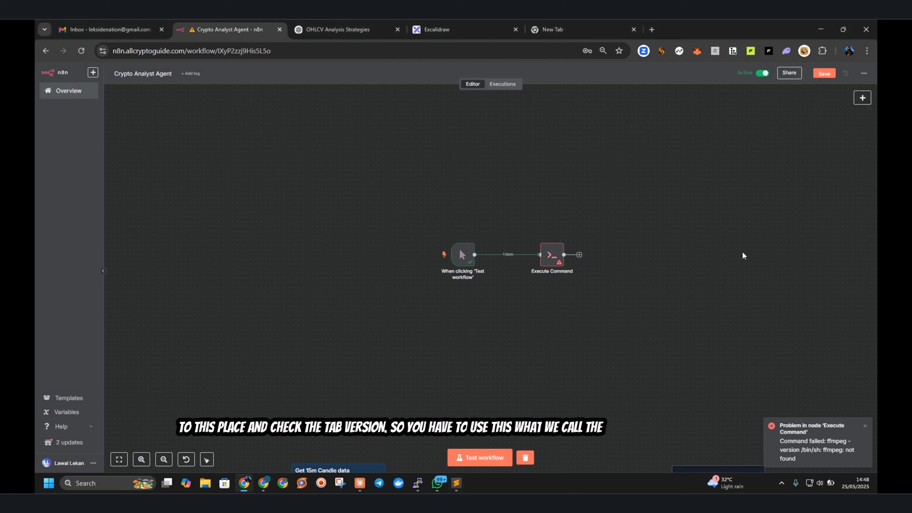
- Rerun the Execute Command node's ffmpeg -version, now returning ffmpeg 6.1.2 with exit code 0
mouse_move(454, 265)
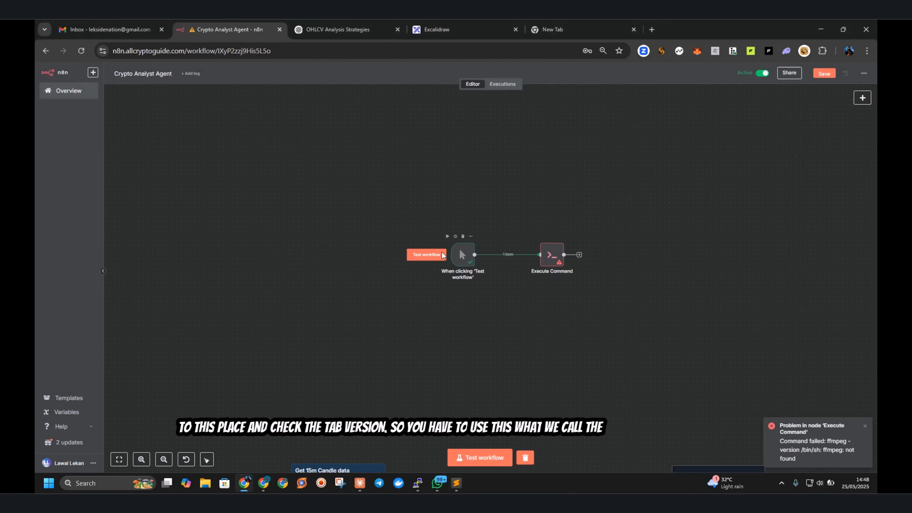
left_click(862, 98)
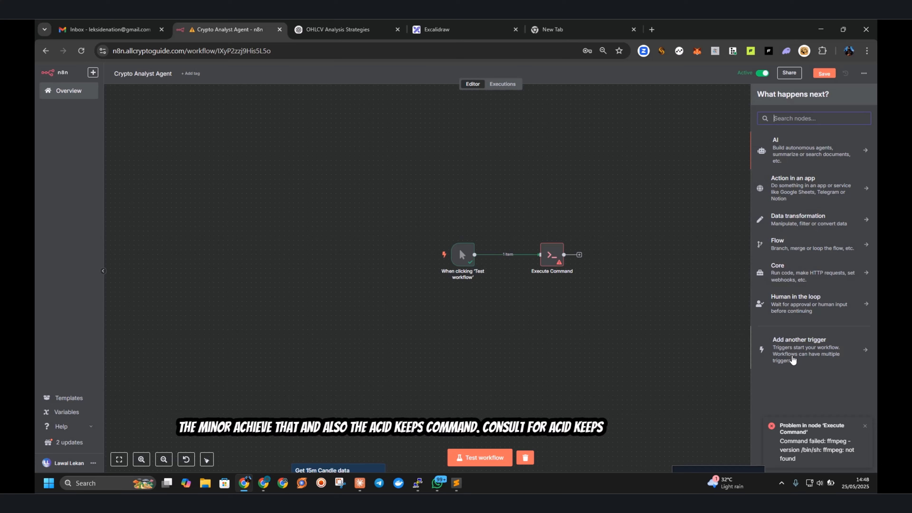
mouse_move(548, 260)
type("exe")
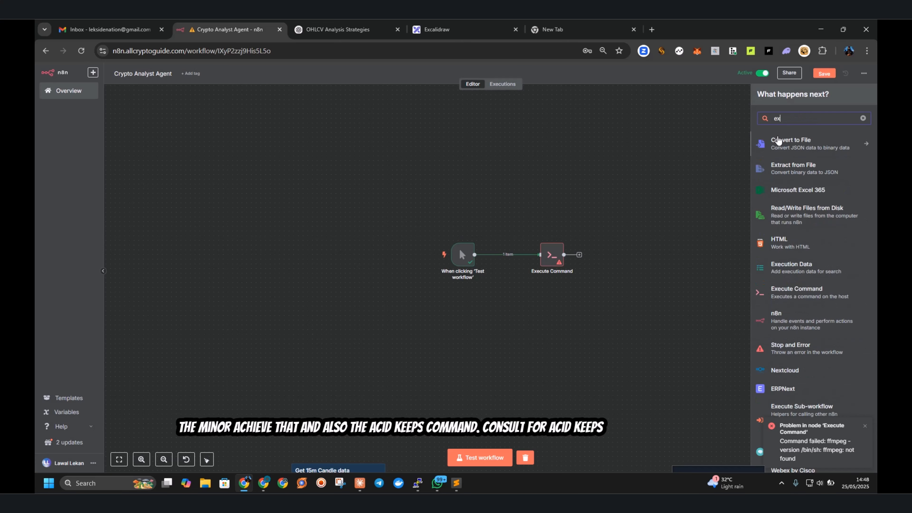
double_click(555, 260)
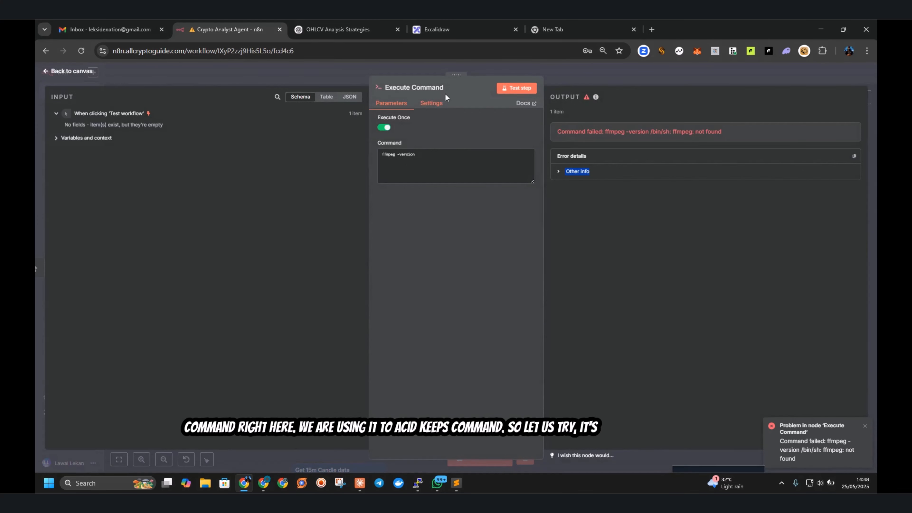
left_click(514, 89)
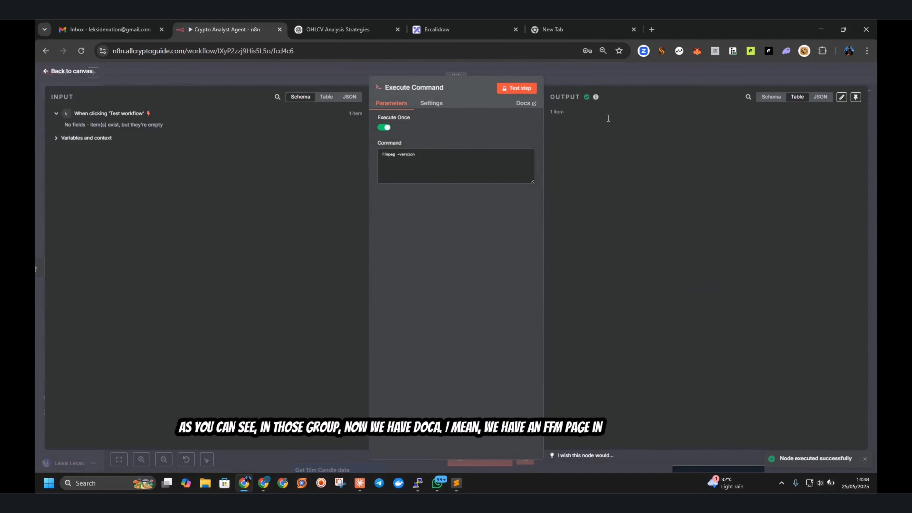
left_click(637, 179)
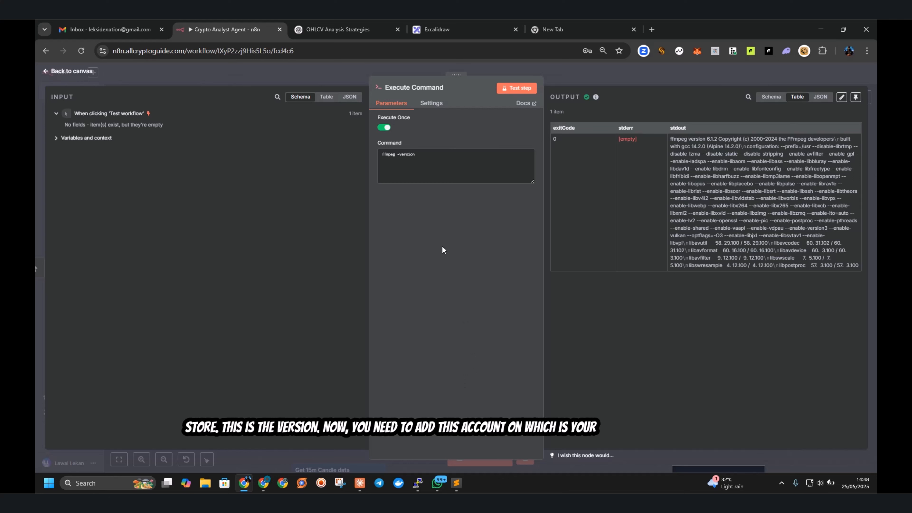
left_click(457, 482)
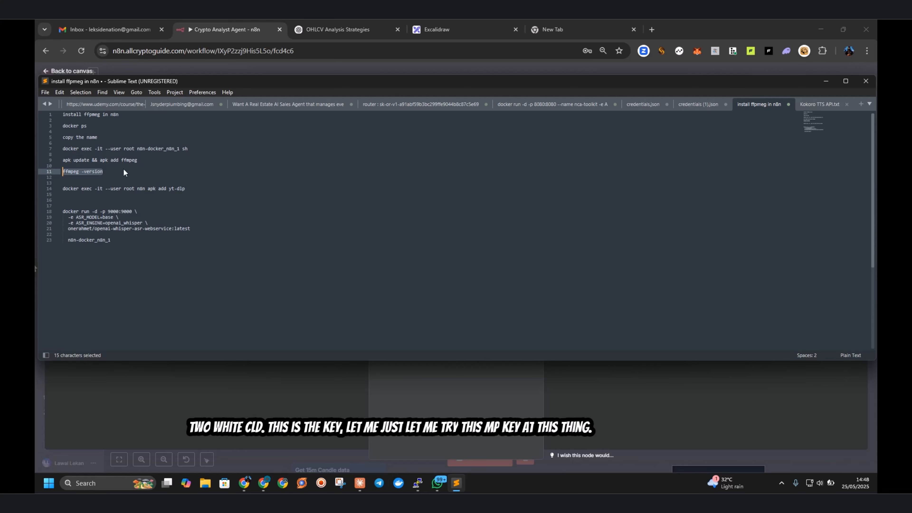
- Run 'apk add yt-dlp' in the container shell, installing 190 packages (222 MiB)
left_click_drag(148, 189, 186, 189)
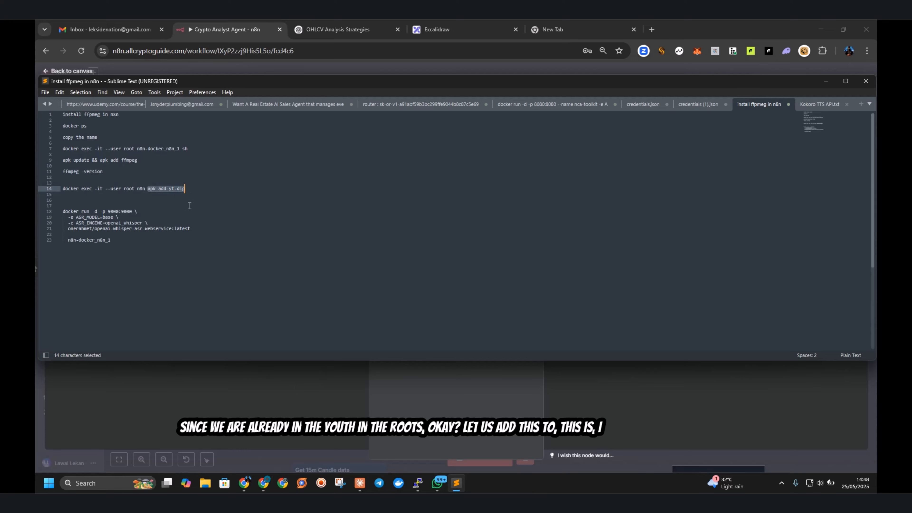
left_click(417, 482)
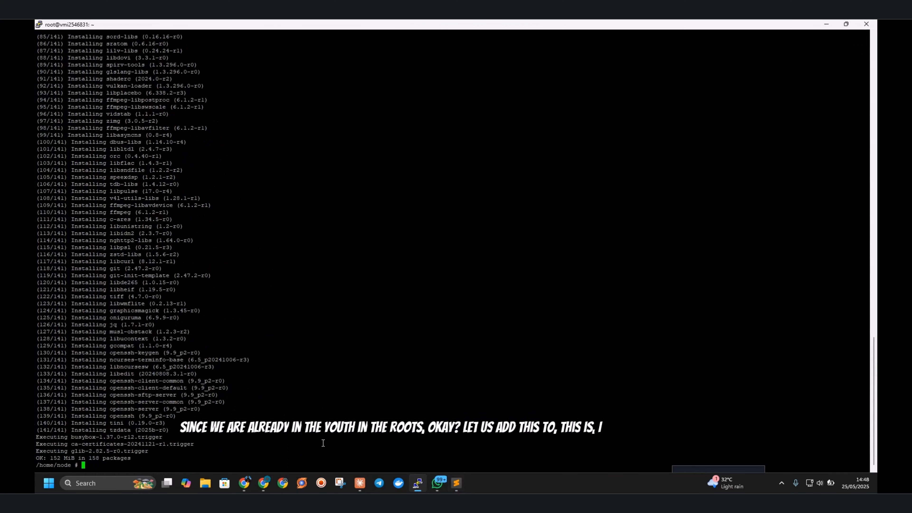
right_click(323, 443)
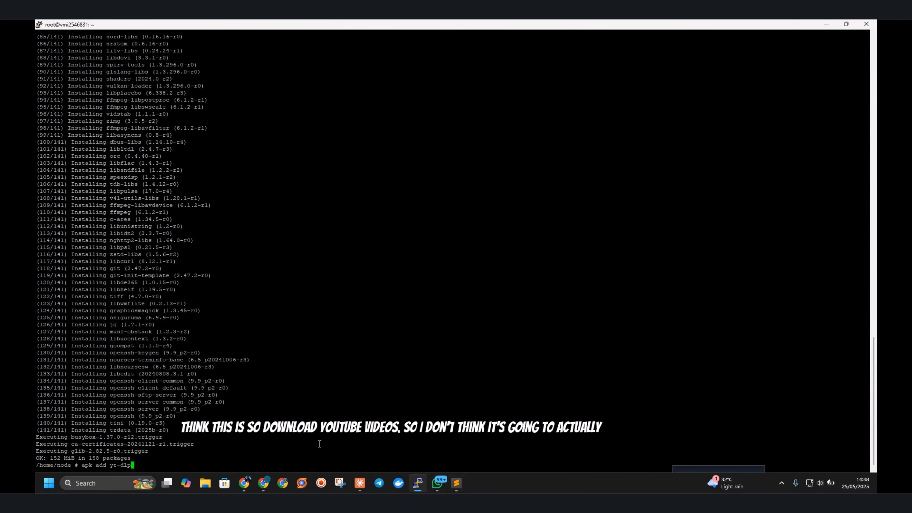
key("Return")
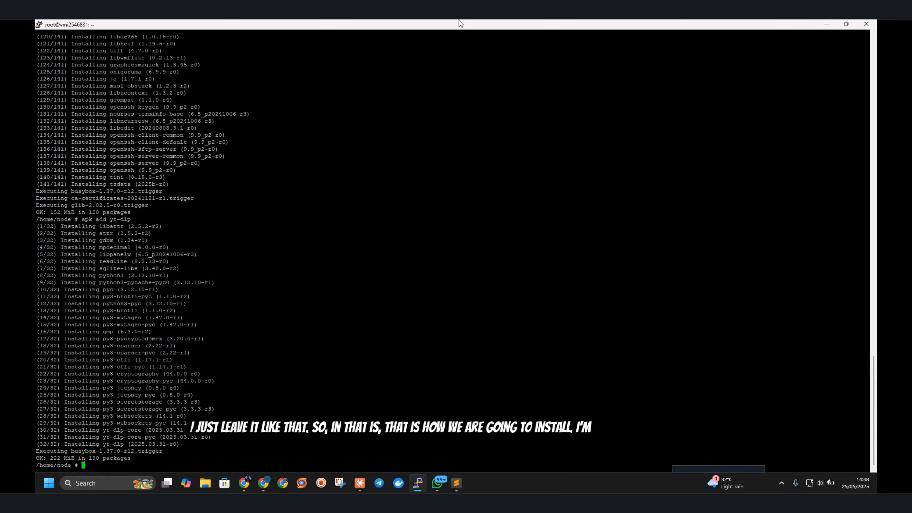
left_click(826, 25)
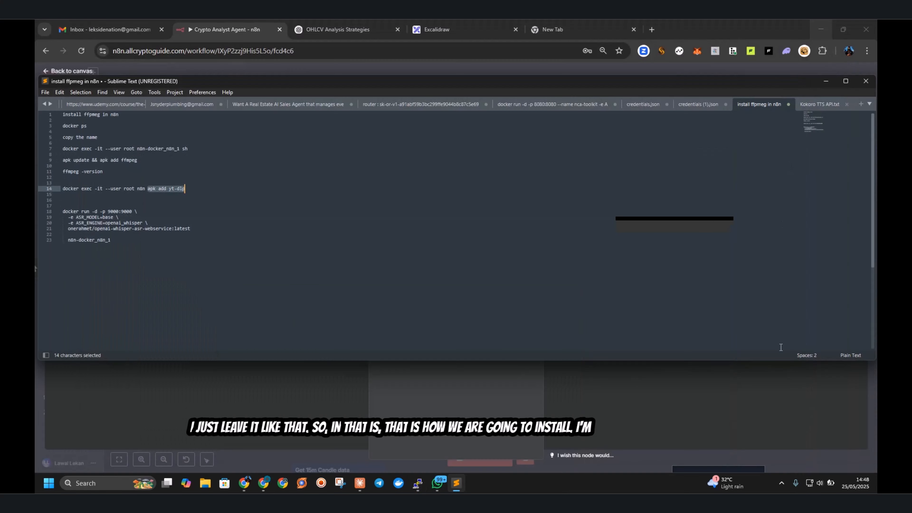
left_click(720, 468)
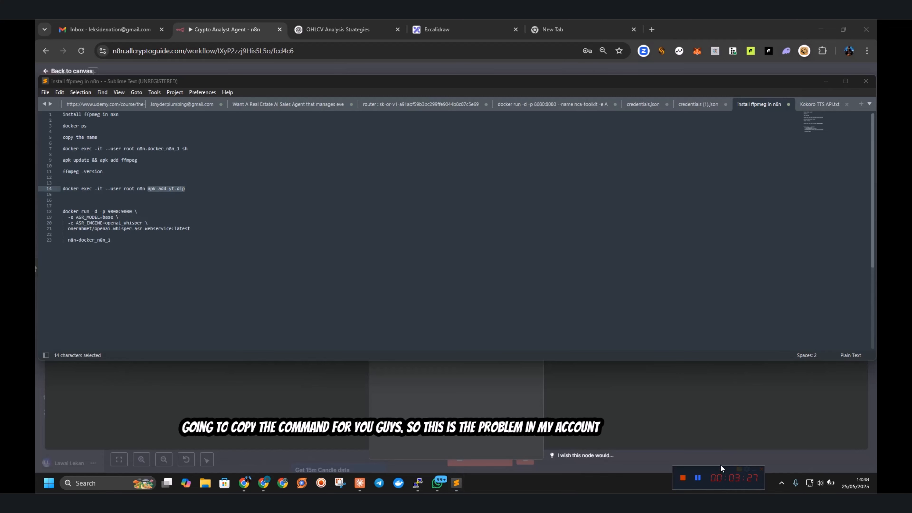
left_click(165, 177)
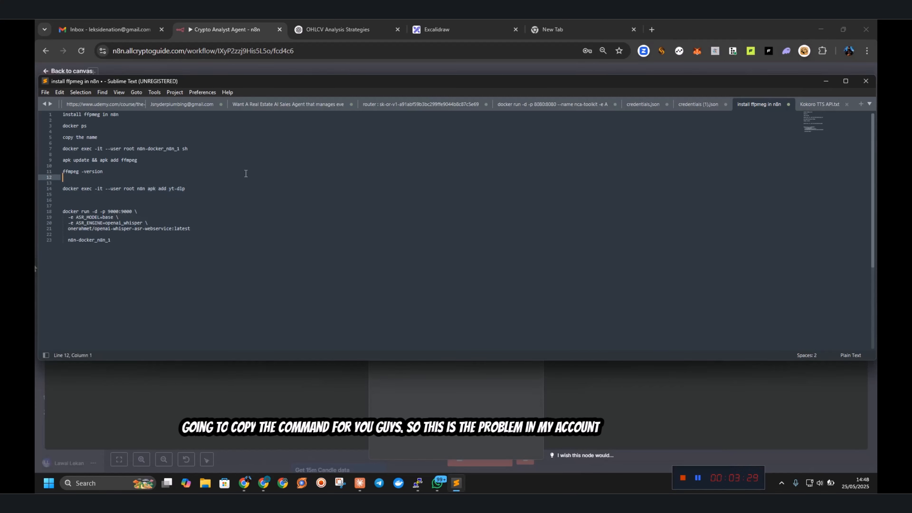
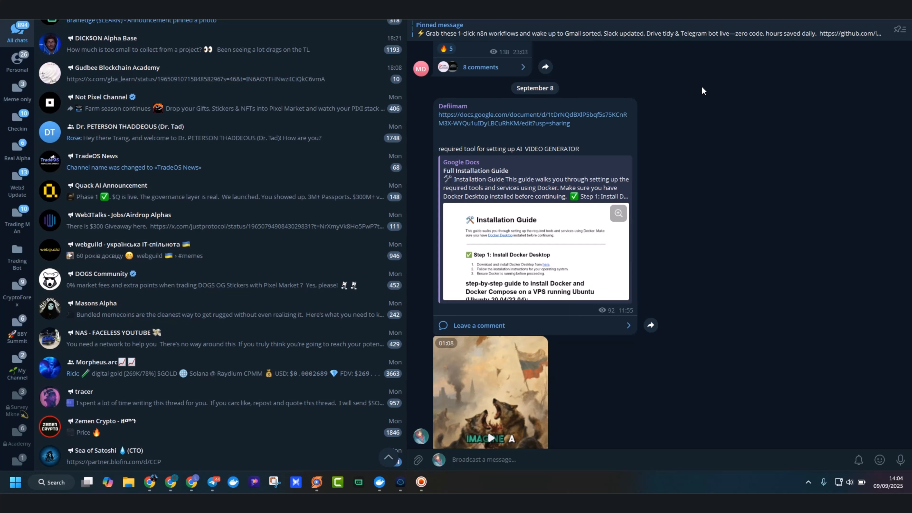
- Open the docs.google.com Full Installation Guide link from the September 8 Telegram post
scroll(712, 144, "down", 4)
scroll(712, 143, "up", 1)
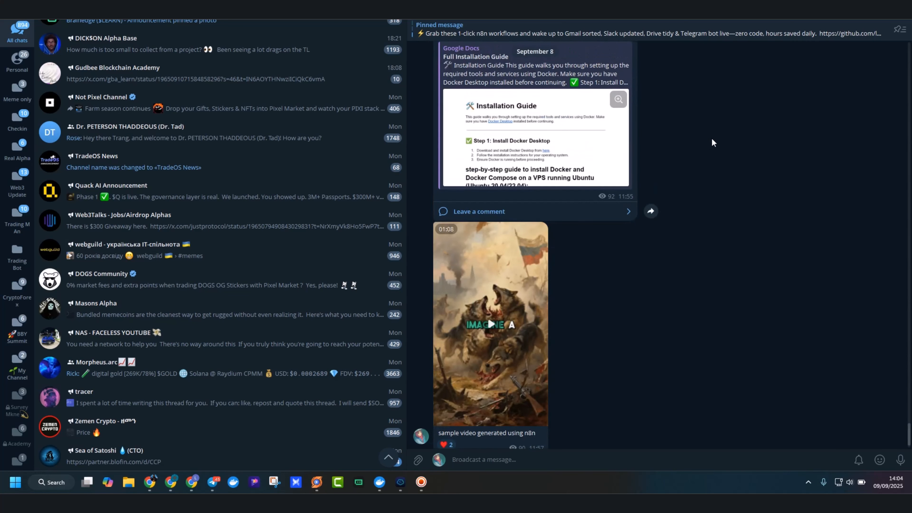
scroll(711, 143, "down", 1)
scroll(712, 142, "up", 4)
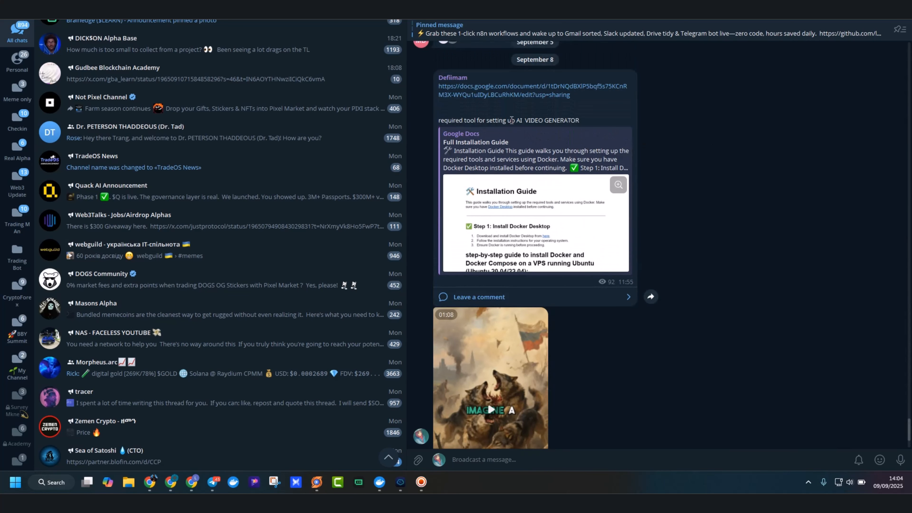
left_click(480, 91)
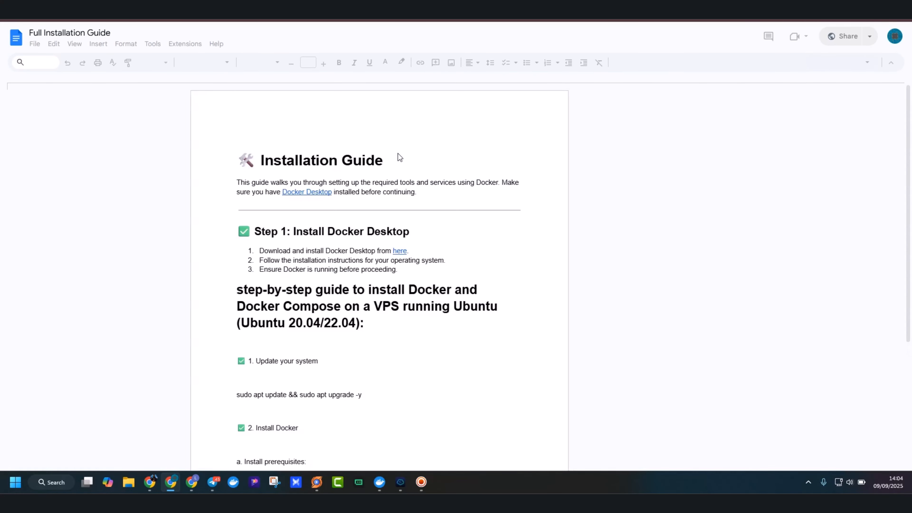
- Scroll the guide down and select the VPS MinIO docker run command
scroll(351, 234, "down", 2)
scroll(351, 236, "down", 2)
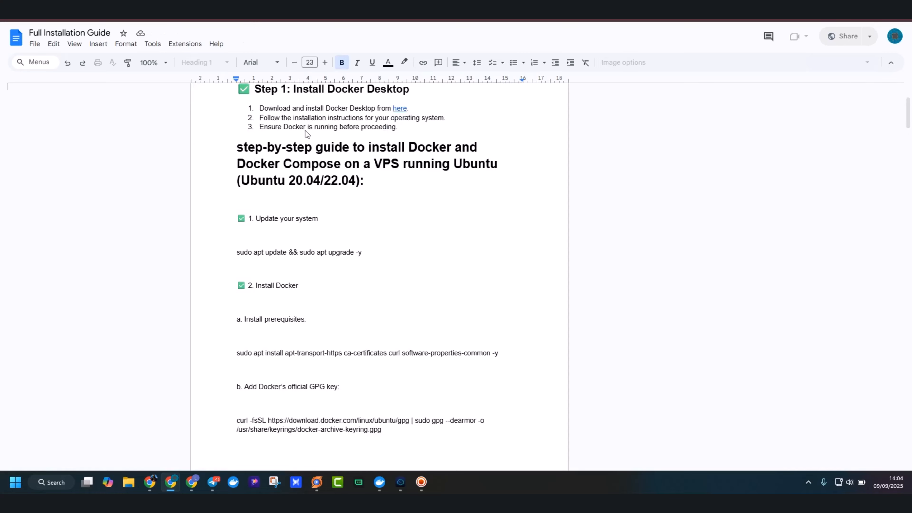
scroll(305, 130, "up", 3)
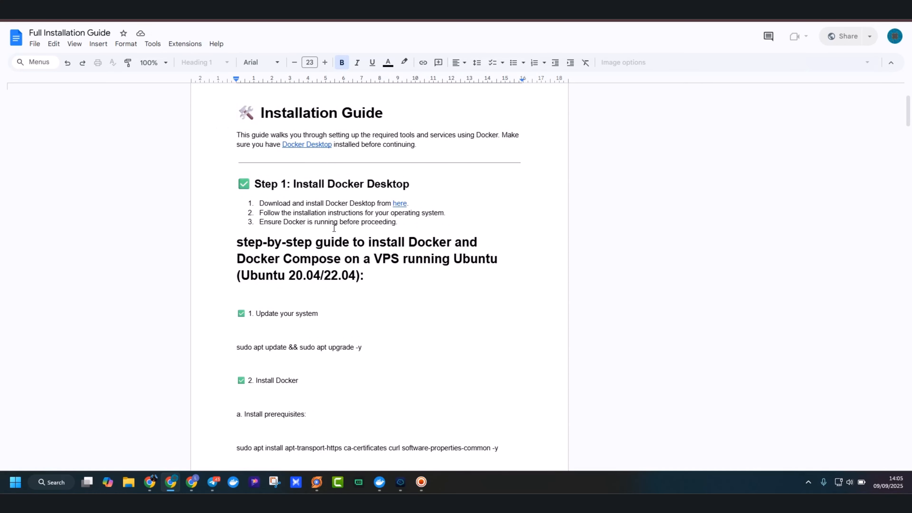
scroll(334, 228, "down", 20)
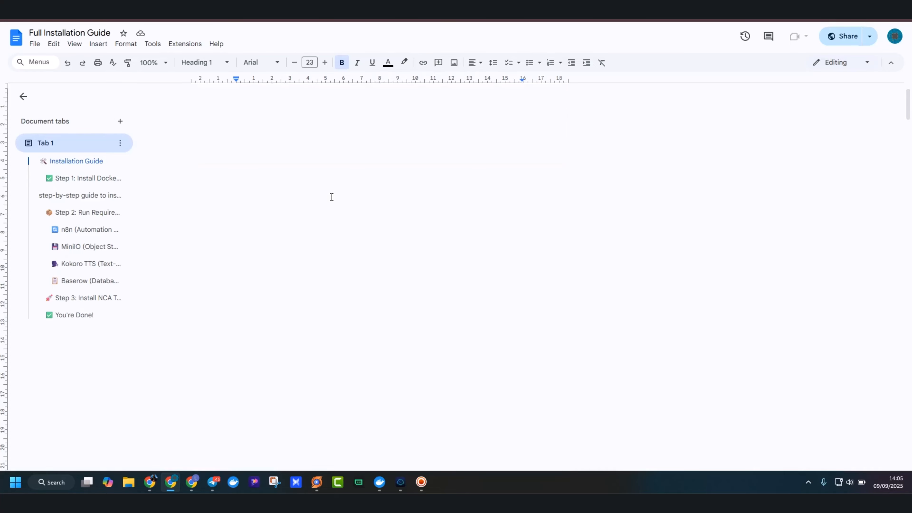
scroll(332, 197, "down", 4)
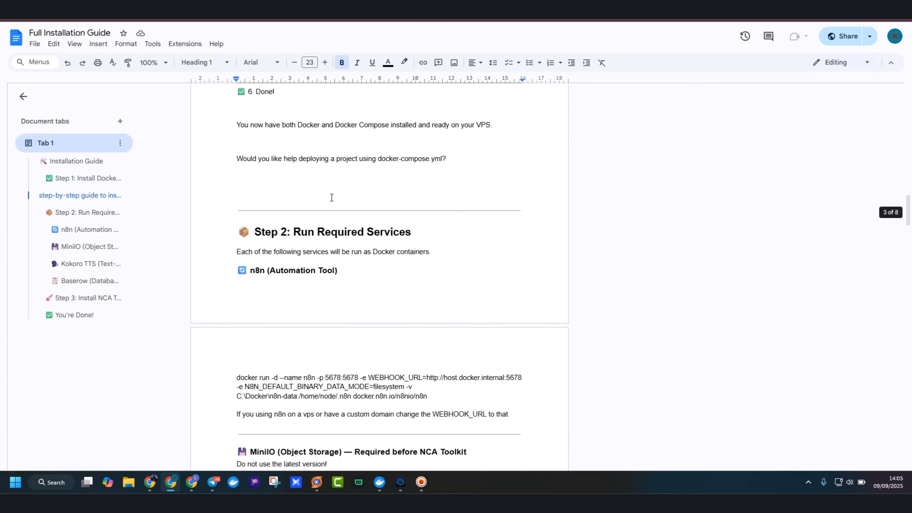
scroll(331, 197, "down", 8)
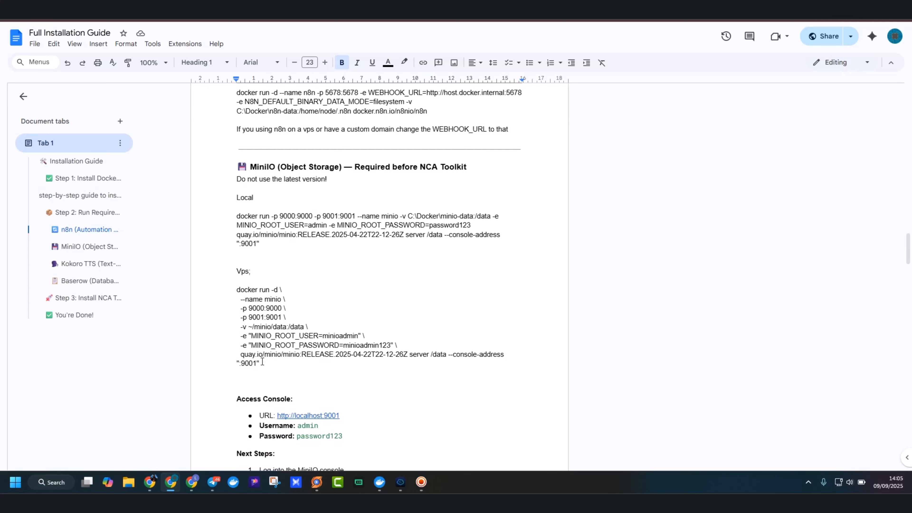
mouse_move(260, 364)
left_mouse_down()
mouse_move(240, 334)
mouse_move(246, 290)
mouse_move(399, 354)
mouse_move(272, 366)
left_mouse_up()
left_click(237, 296)
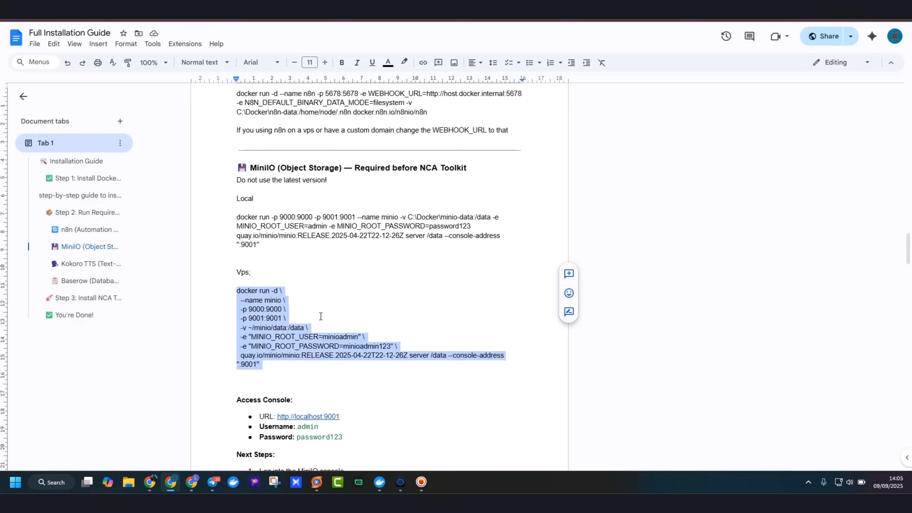
scroll(321, 316, "up", 1)
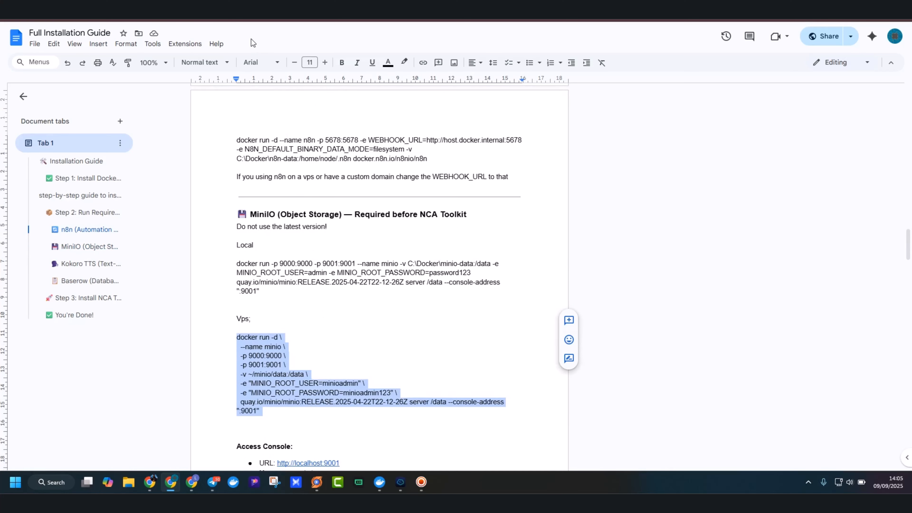
- Open a new tab with 'chat' in the address bar, then return to the guide
key("ctrl+t")
type("chat")
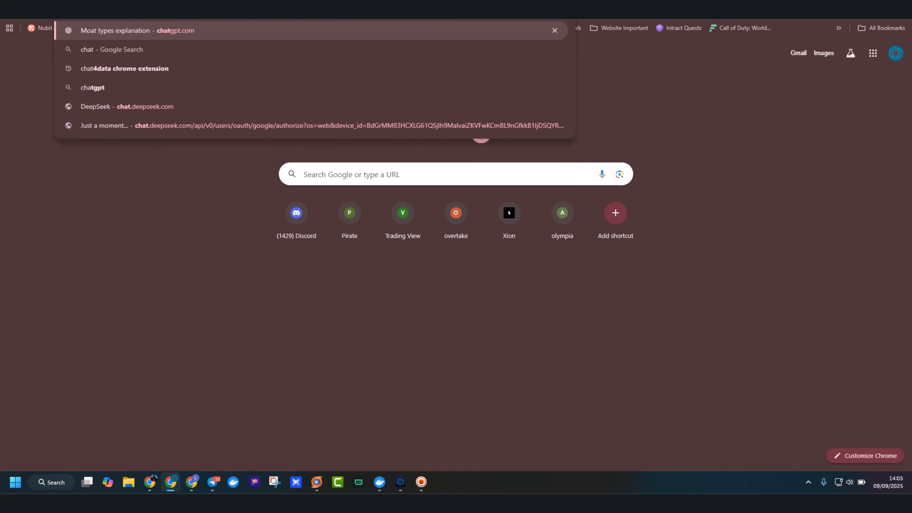
key("Return")
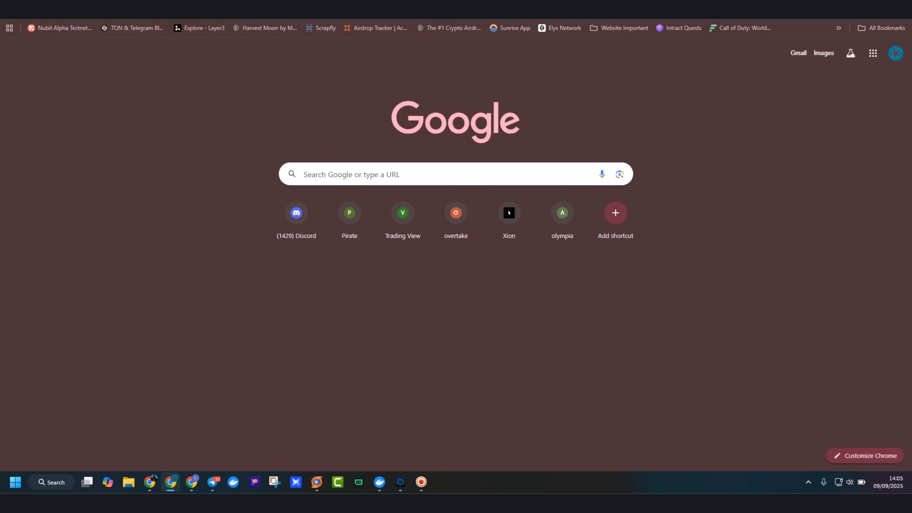
left_click(261, 8)
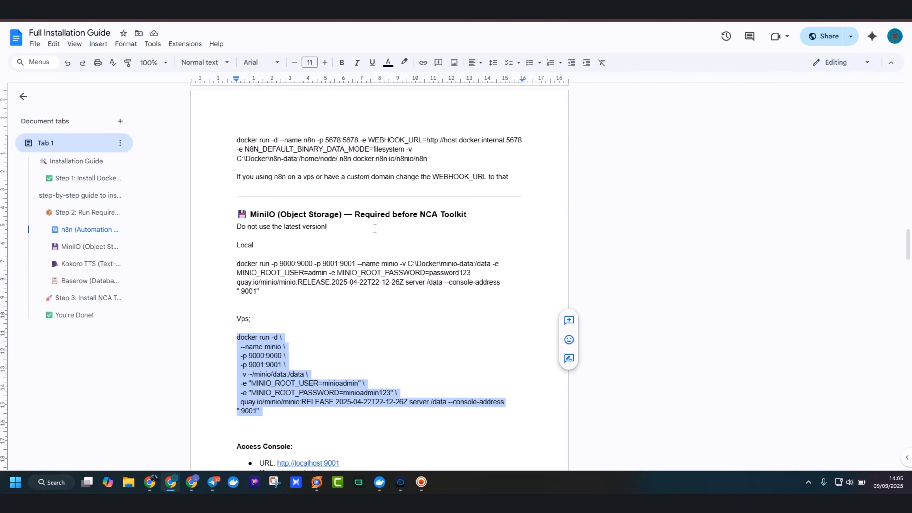
- Scroll the guide back to Step 1's Ubuntu update and Docker install commands
scroll(375, 227, "down", 6)
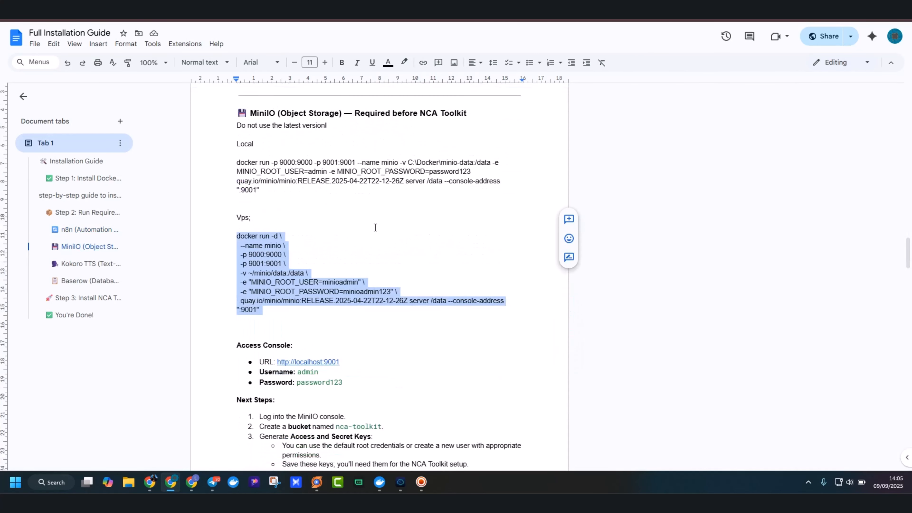
scroll(375, 228, "up", 6)
scroll(375, 227, "up", 20)
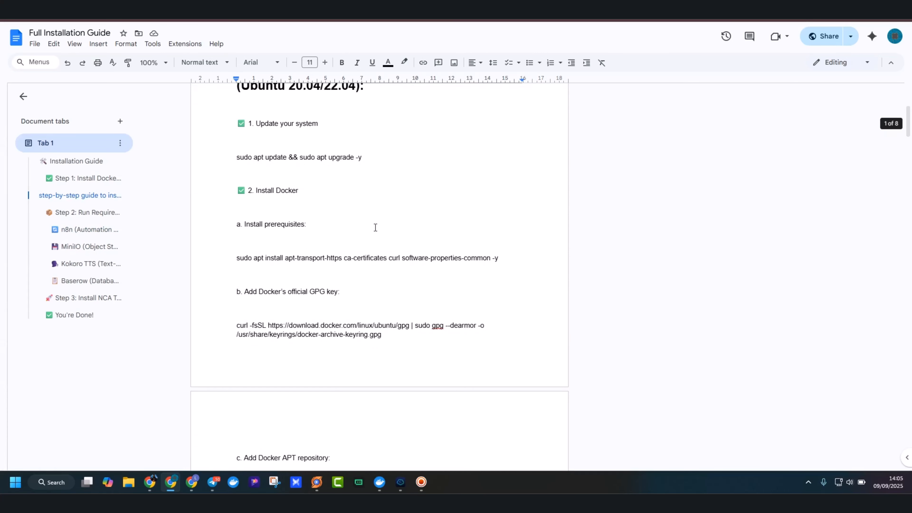
scroll(375, 227, "up", 5)
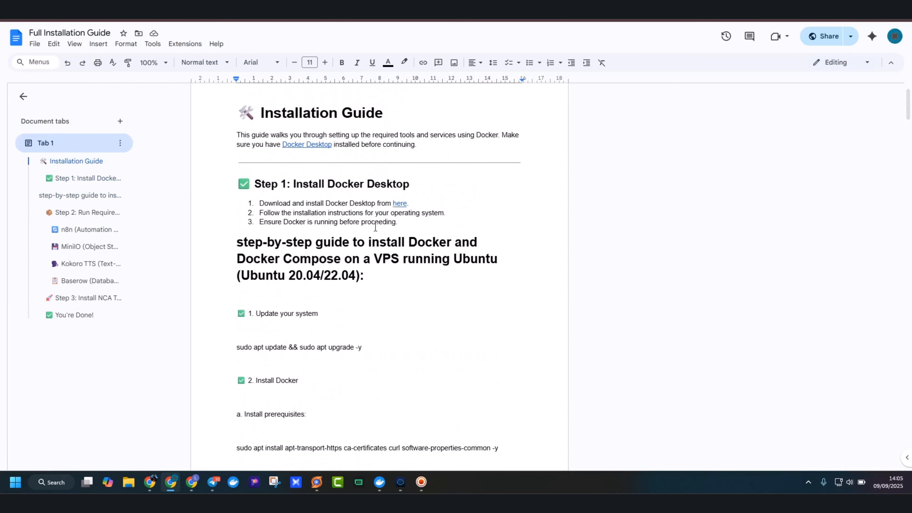
scroll(375, 227, "up", 1)
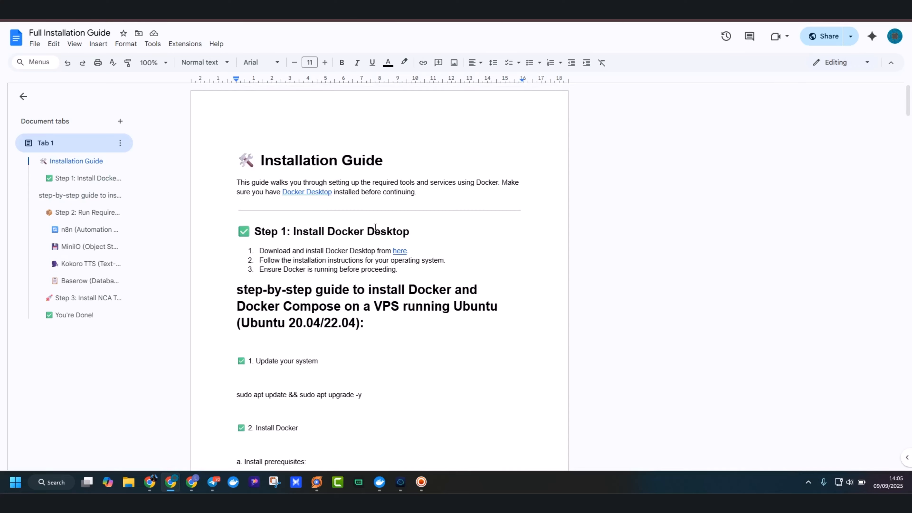
scroll(375, 227, "down", 4)
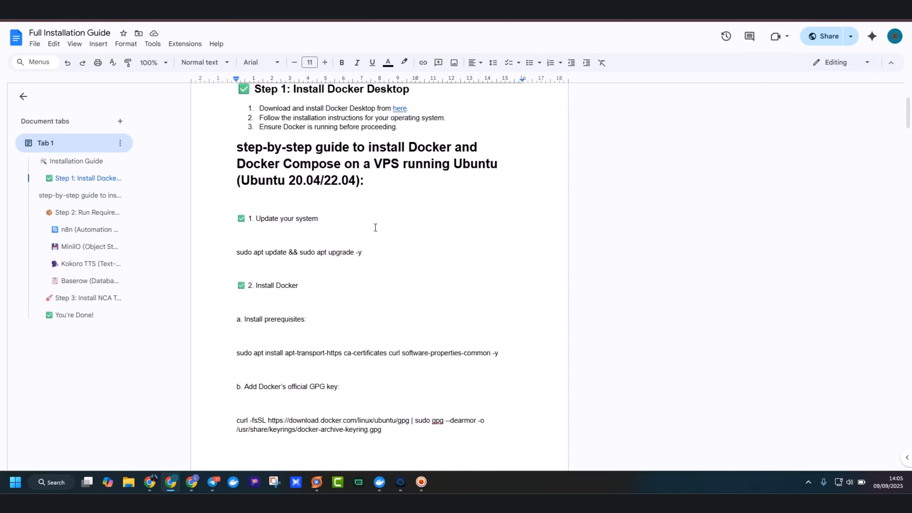
scroll(375, 228, "down", 3)
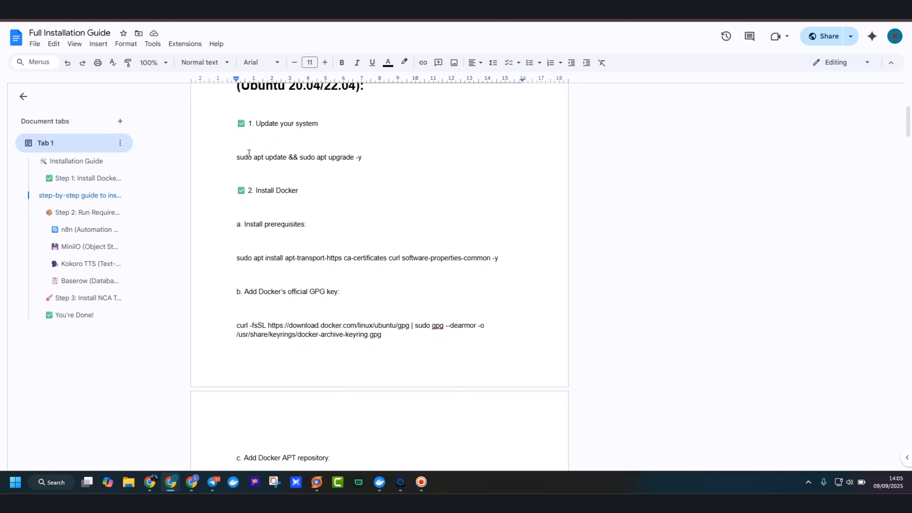
- Colour the sudo apt update command line dark green
left_click(356, 158, "shift")
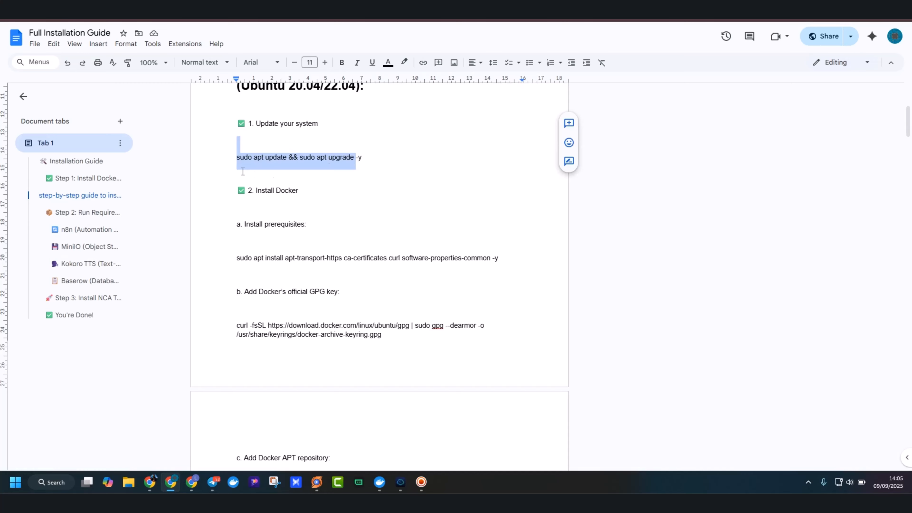
left_click(304, 167)
left_click_drag(371, 156, 219, 157)
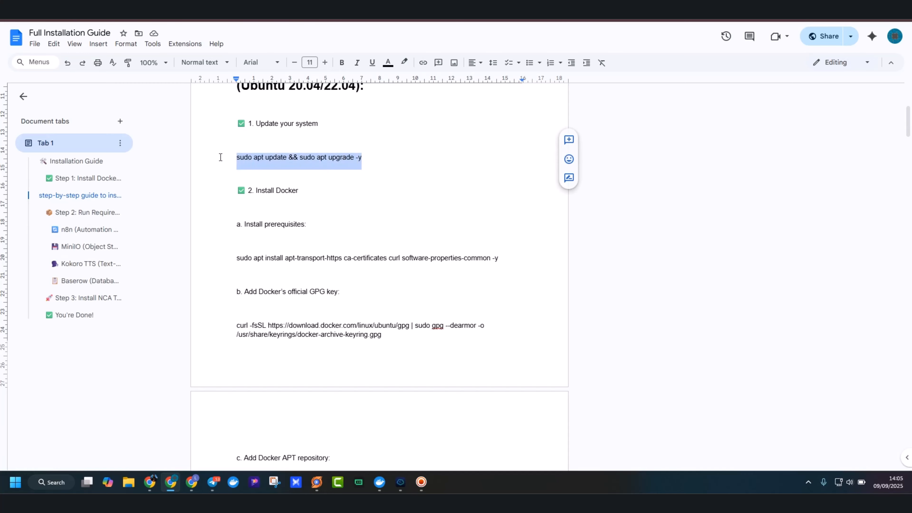
left_click(387, 63)
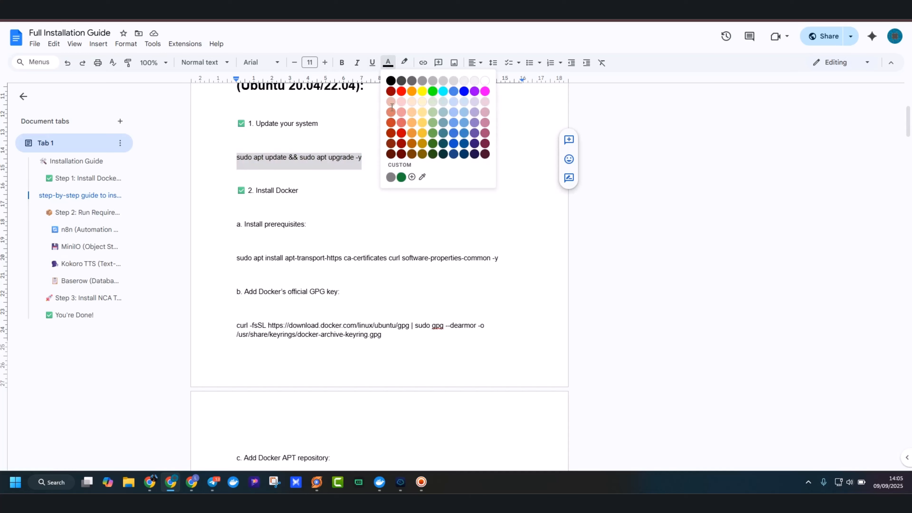
left_click(432, 92)
left_click(385, 133)
left_click_drag(363, 158, 237, 141)
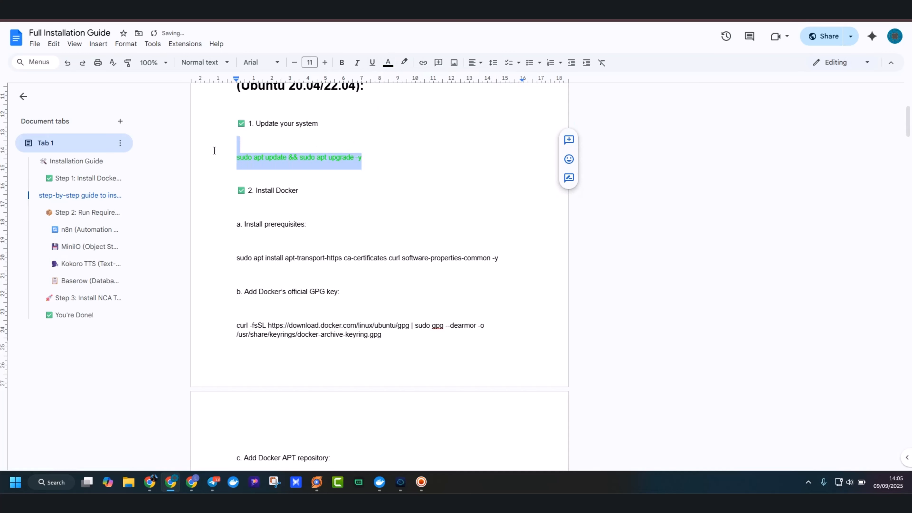
left_click(388, 63)
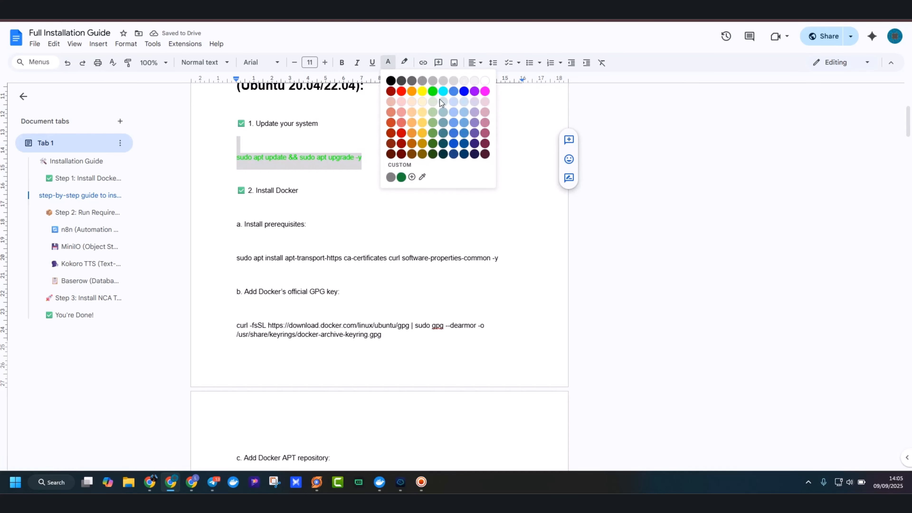
left_click(434, 144)
left_click(218, 172)
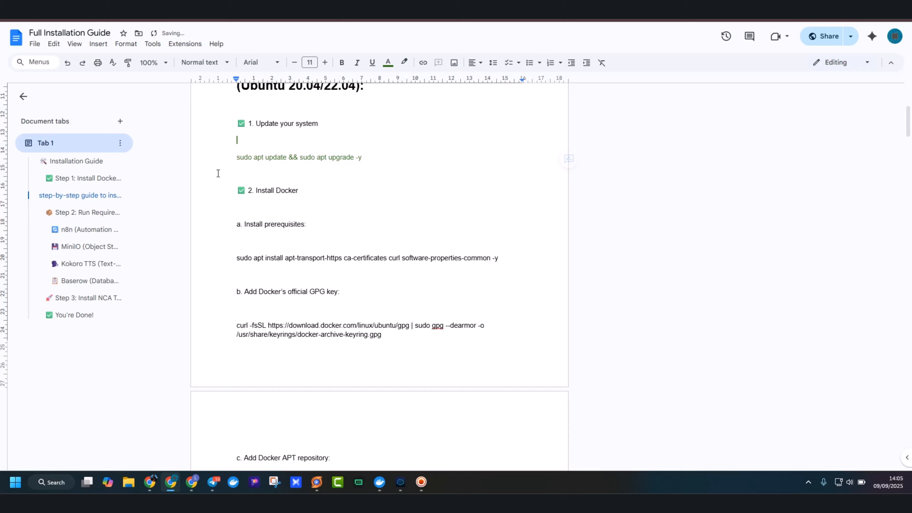
- Colour the prerequisites install command and the curl key command dark green
scroll(282, 215, "down", 1)
triple_click(282, 212)
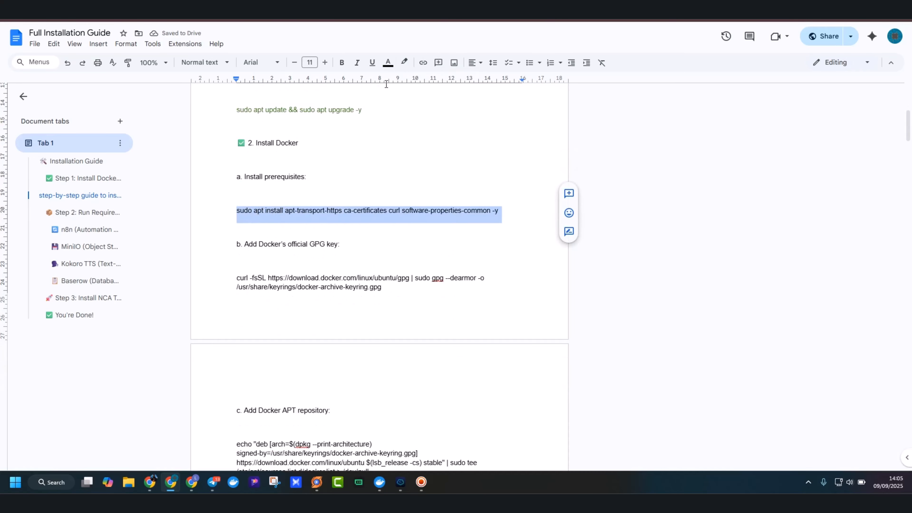
left_click(391, 68)
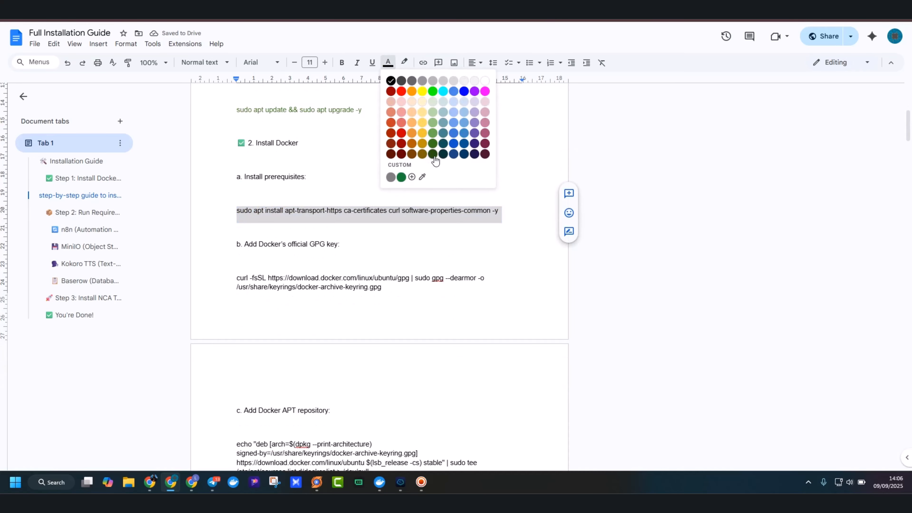
left_click(434, 144)
left_click(366, 163)
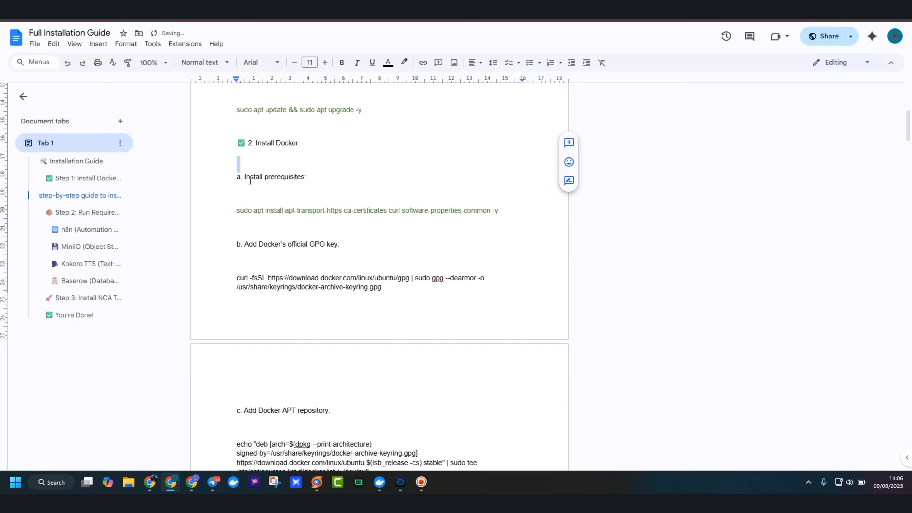
scroll(250, 181, "down", 3)
left_click_drag(268, 184, 282, 185)
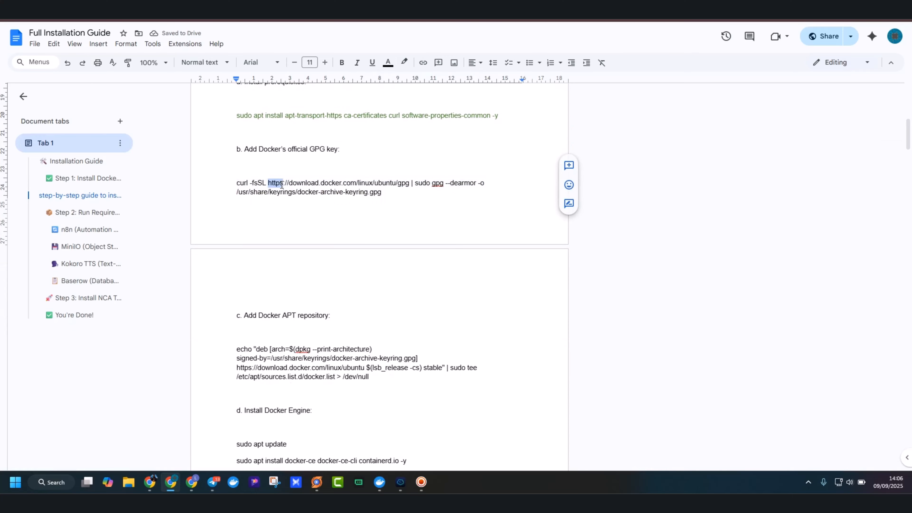
triple_click(282, 185)
left_click(389, 64)
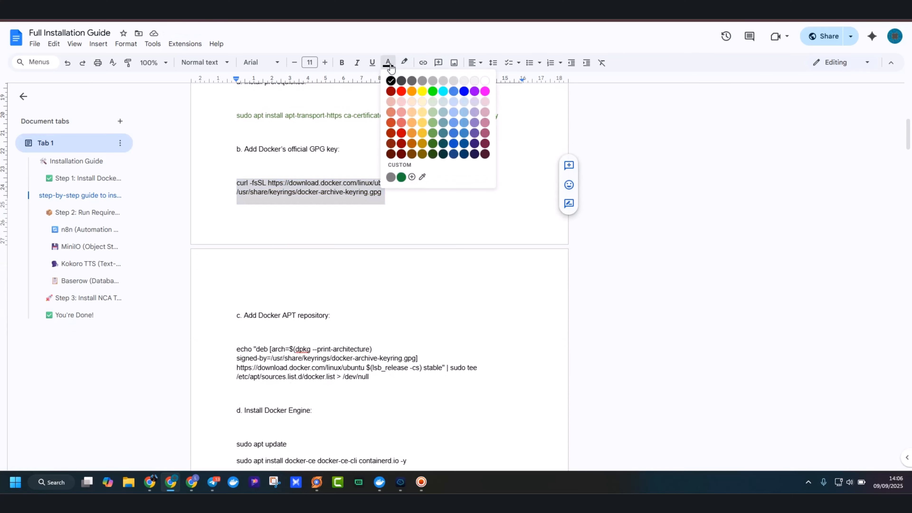
left_click(432, 144)
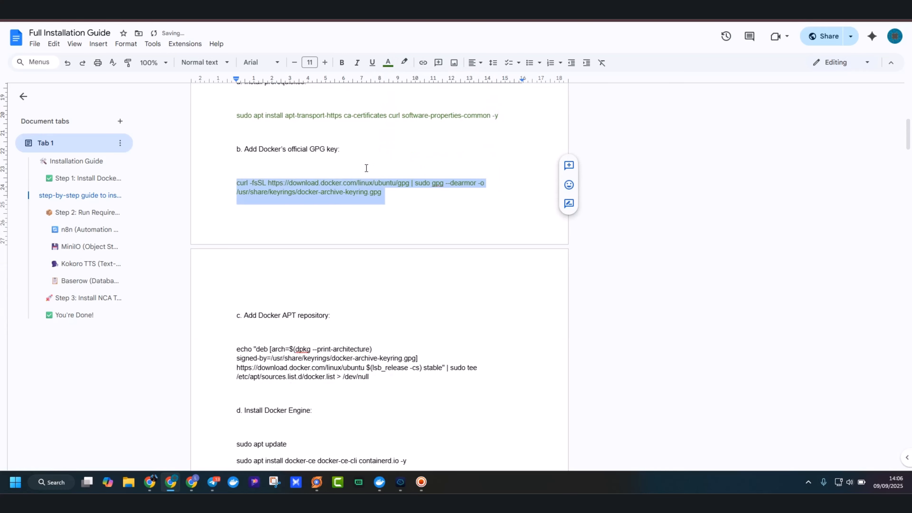
left_click(366, 168)
- Colour the echo repository, docker-ce install and sudo docker --version lines dark green
scroll(316, 180, "down", 4)
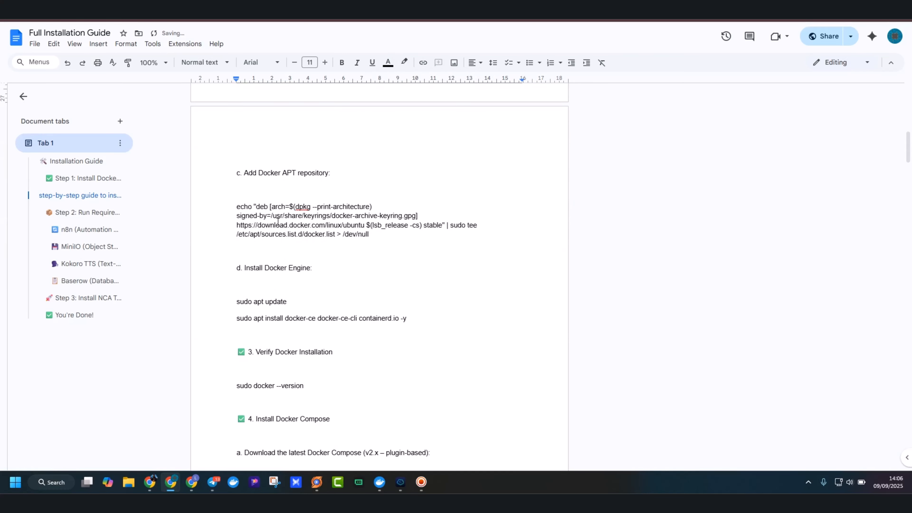
triple_click(296, 215)
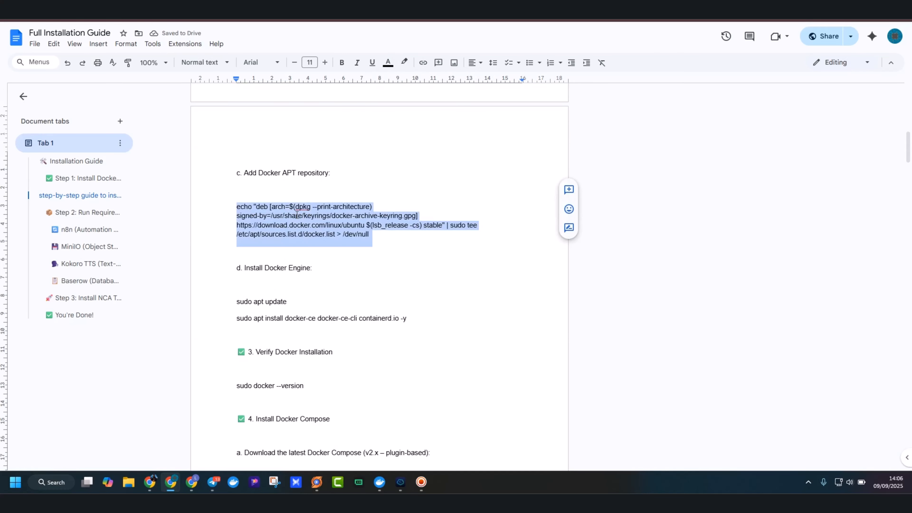
left_click(394, 66)
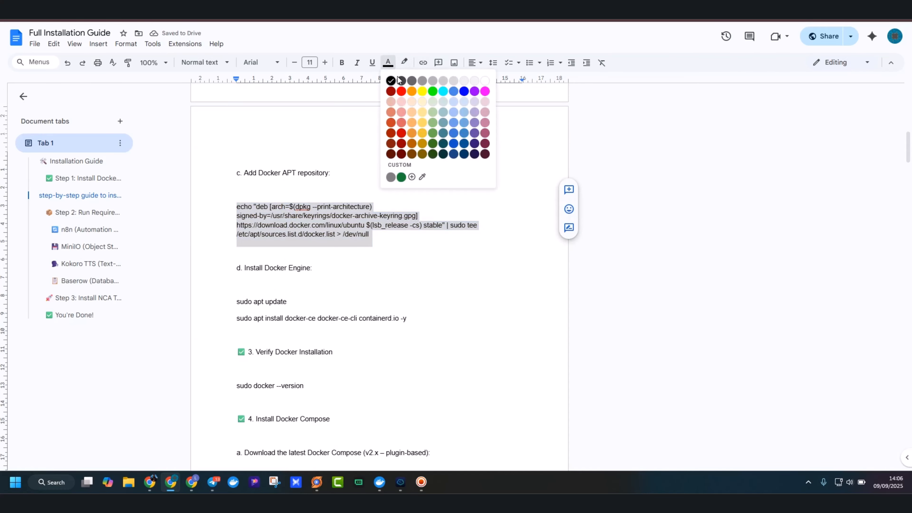
left_click(434, 146)
left_click(297, 170)
scroll(306, 176, "down", 4)
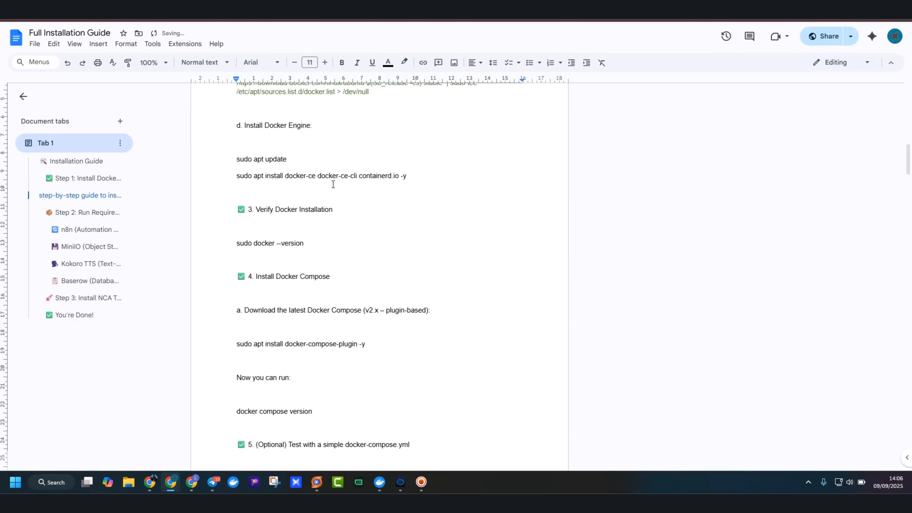
triple_click(307, 176)
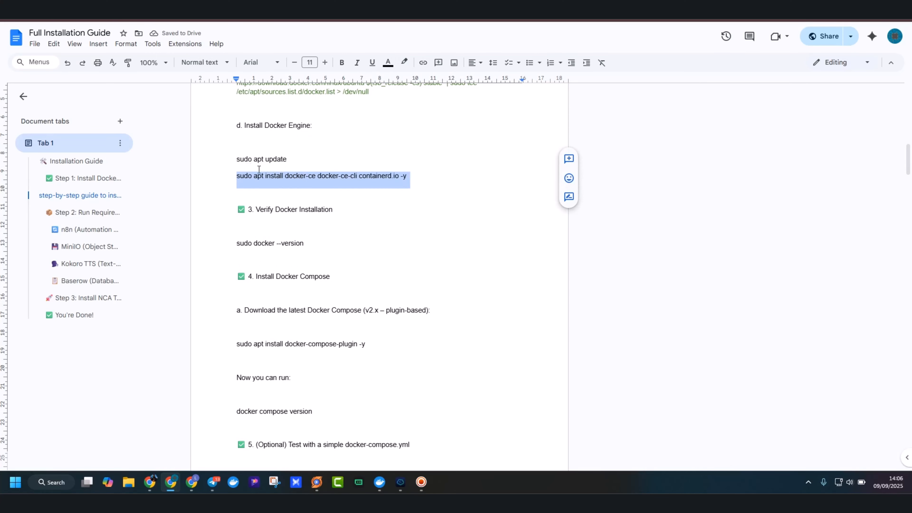
left_click(388, 63)
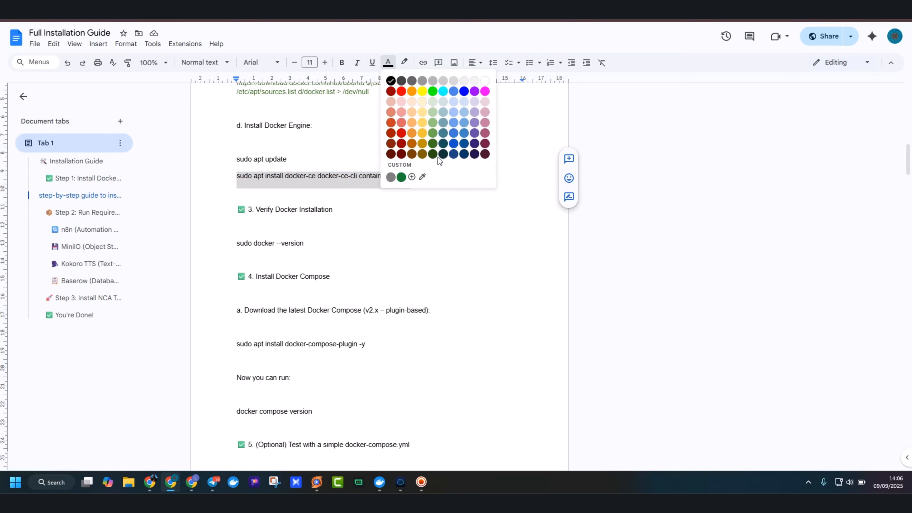
left_click(433, 145)
triple_click(264, 240)
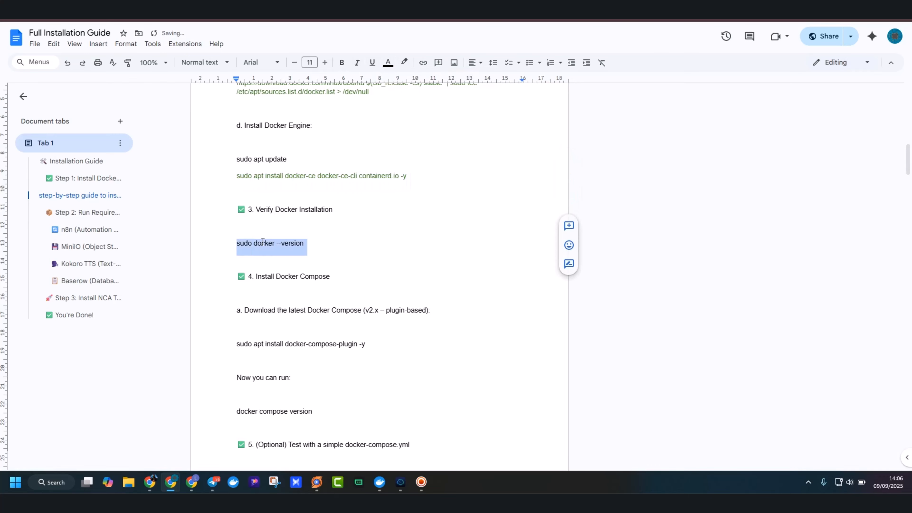
left_click(388, 63)
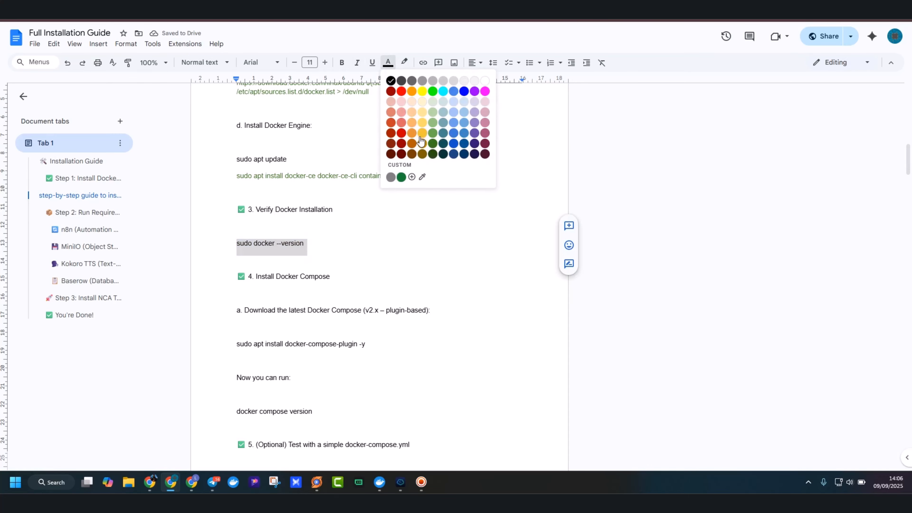
left_click(430, 146)
triple_click(291, 248)
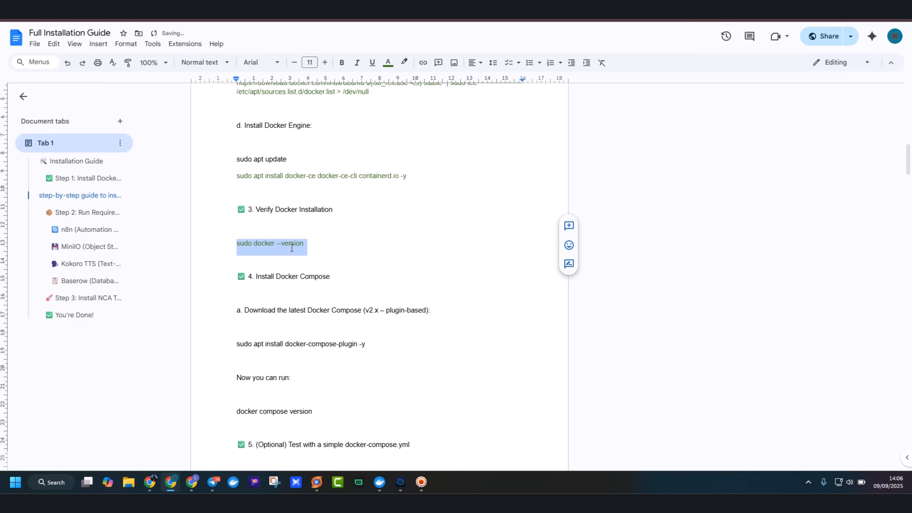
- Run sudo docker --version on the VPS, confirming Docker 27.5.1, then return to the guide
key("ctrl+c")
left_click(399, 482)
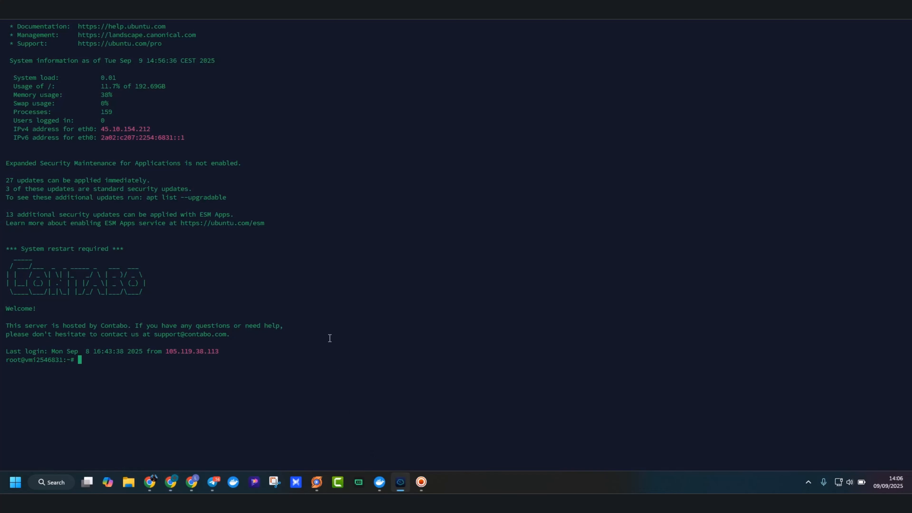
key("ctrl+v")
key("Return")
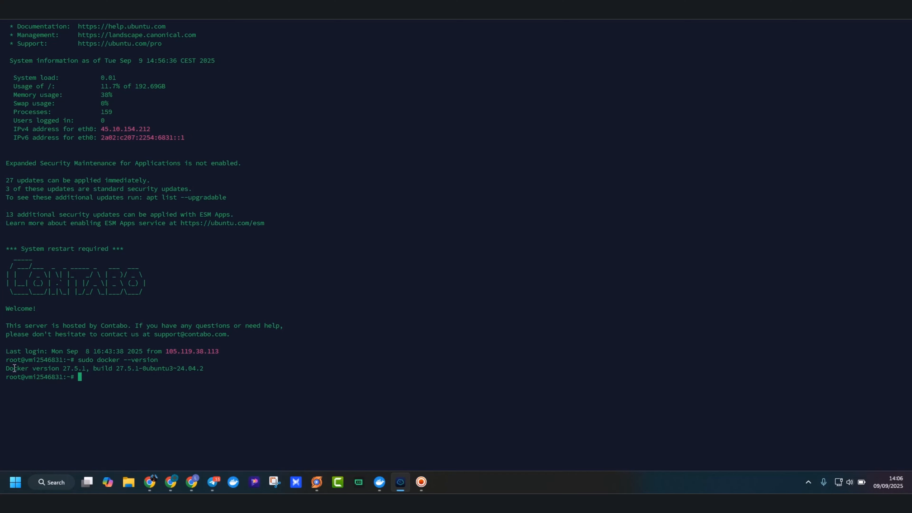
left_click_drag(10, 367, 84, 368)
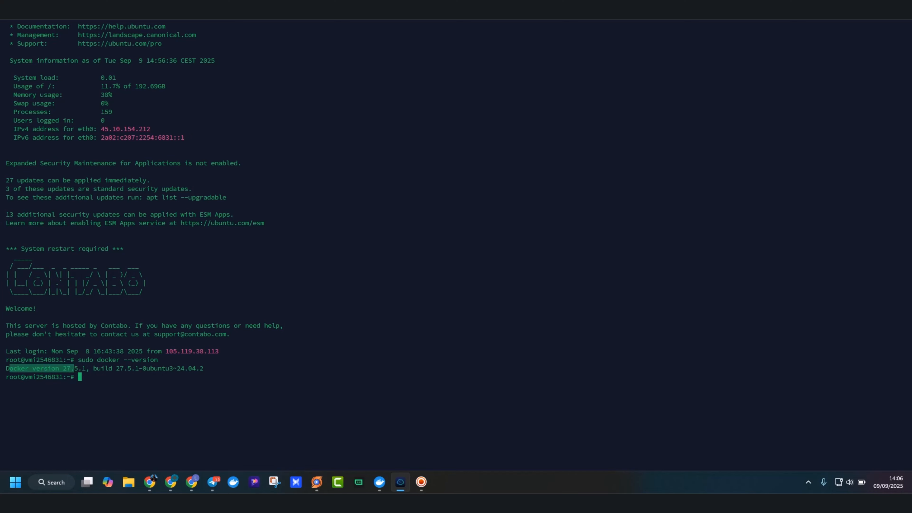
key("alt+Tab")
scroll(320, 291, "down", 1)
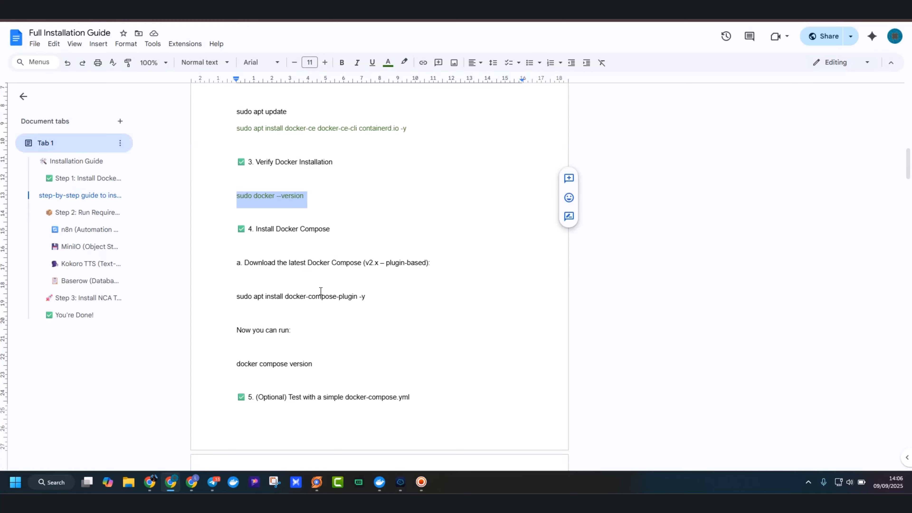
- Scroll past the docker-compose question and jump to the MiniIO (Object Storage) section
scroll(298, 255, "down", 1)
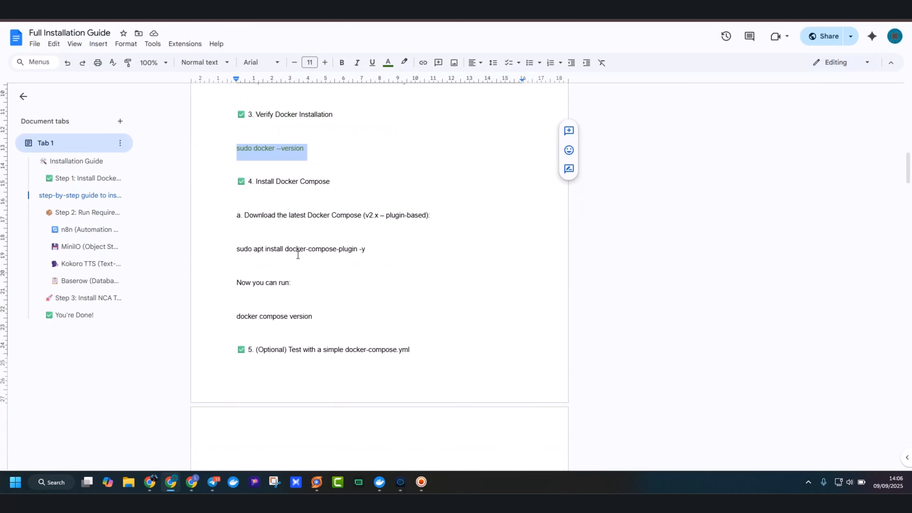
scroll(298, 255, "down", 10)
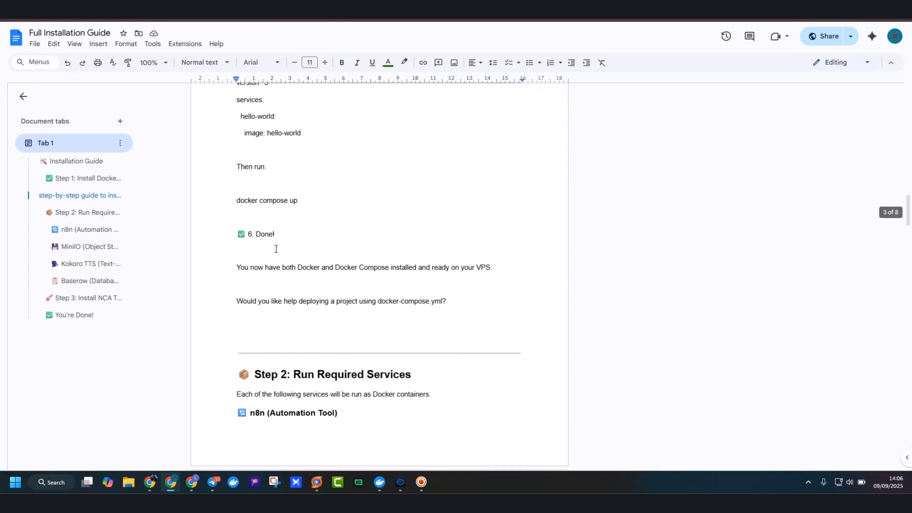
scroll(276, 248, "down", 4)
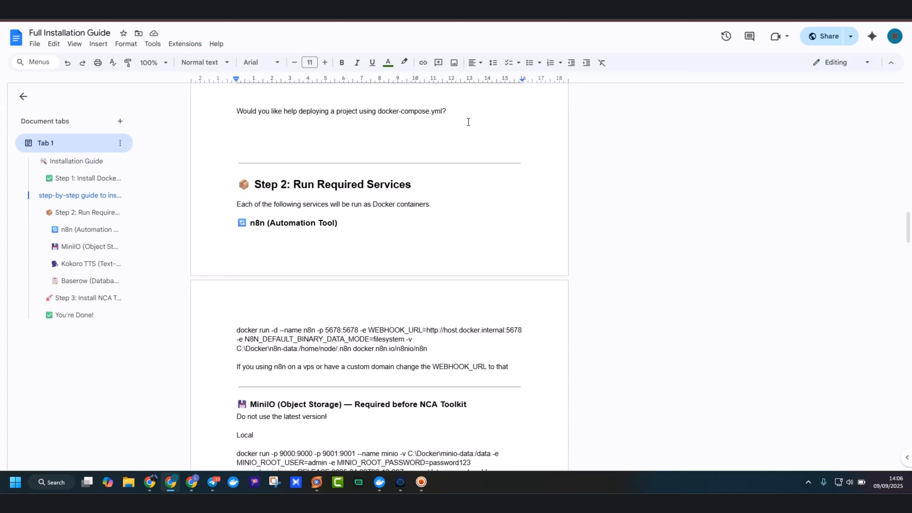
left_click_drag(468, 122, 319, 114)
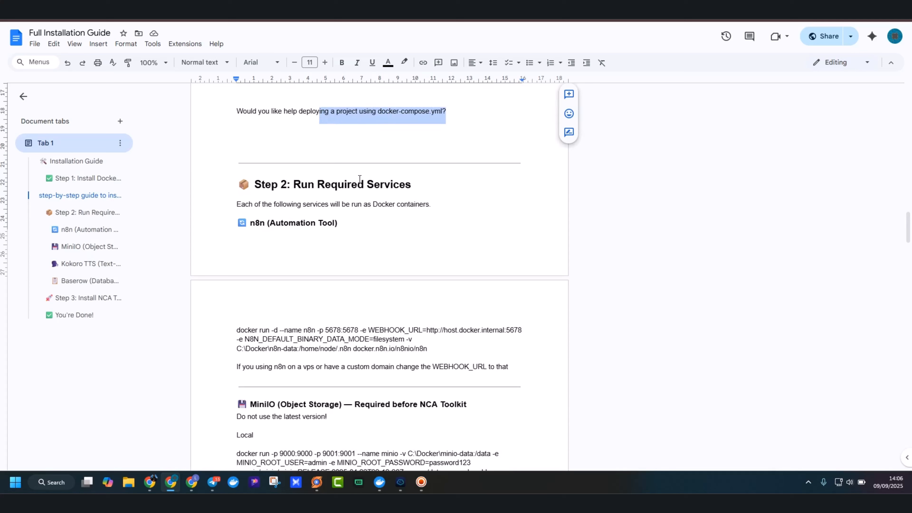
left_click(401, 482)
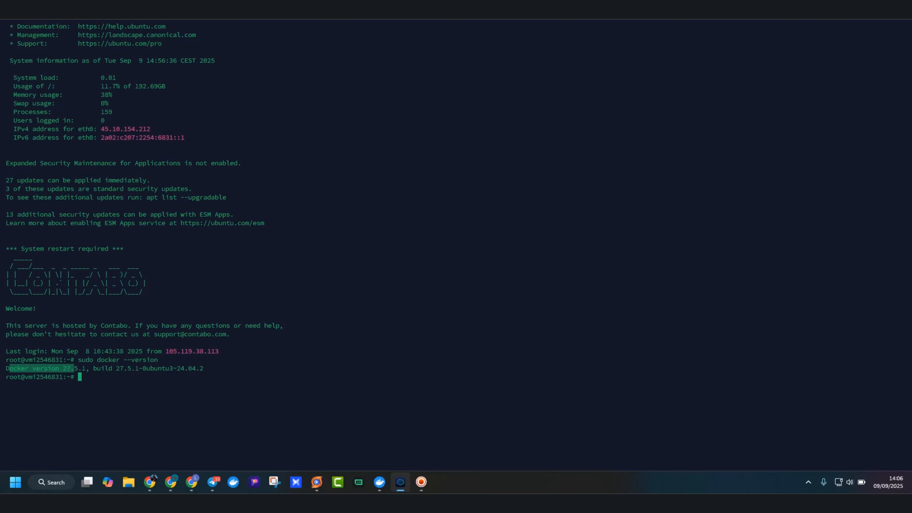
key("alt+Tab")
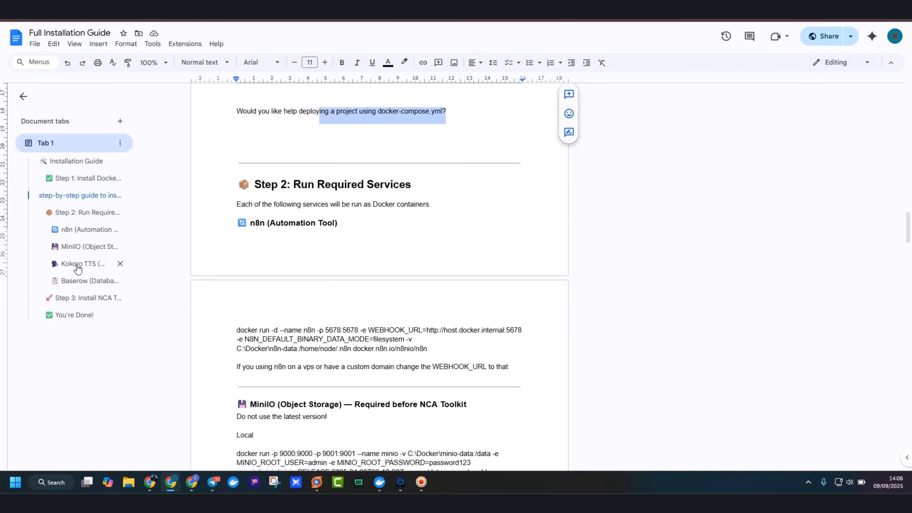
left_click(77, 248)
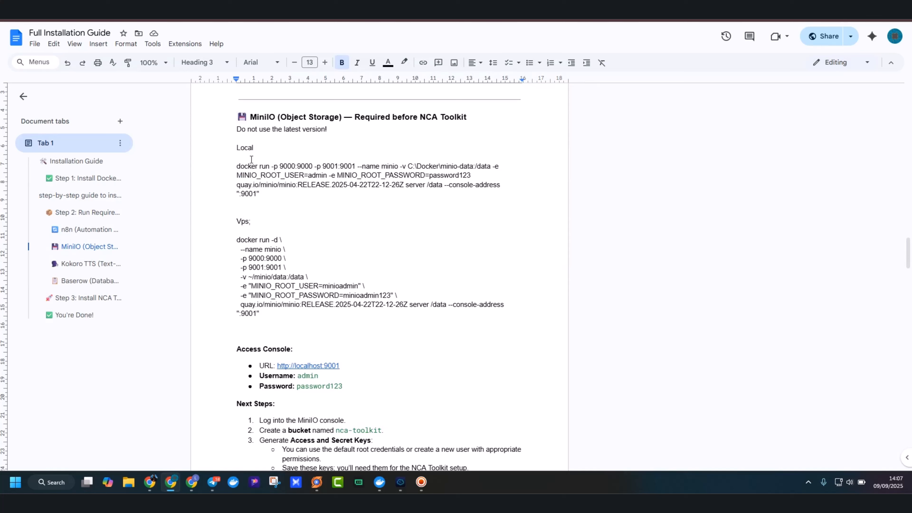
- Review the Local MinIO command's ports and volume, then select the whole VPS docker run block
left_click(242, 175)
left_click_drag(254, 171, 272, 170)
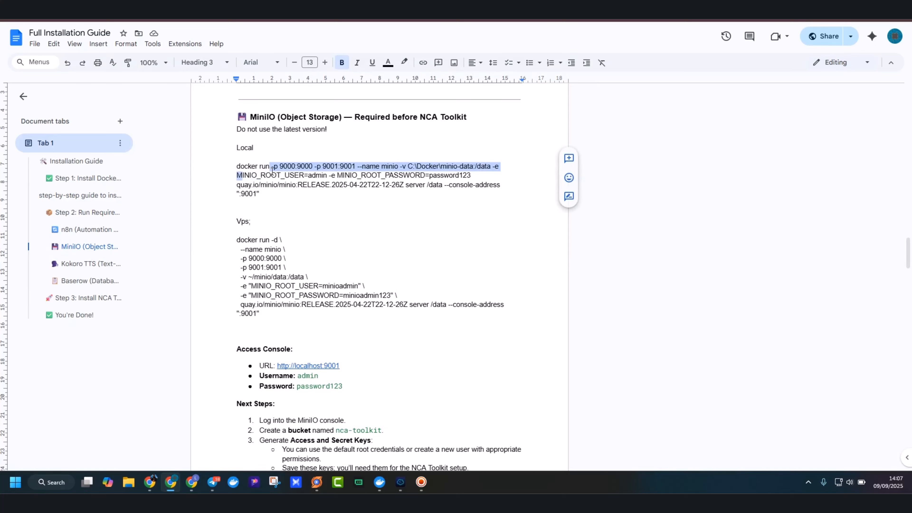
left_click(272, 168)
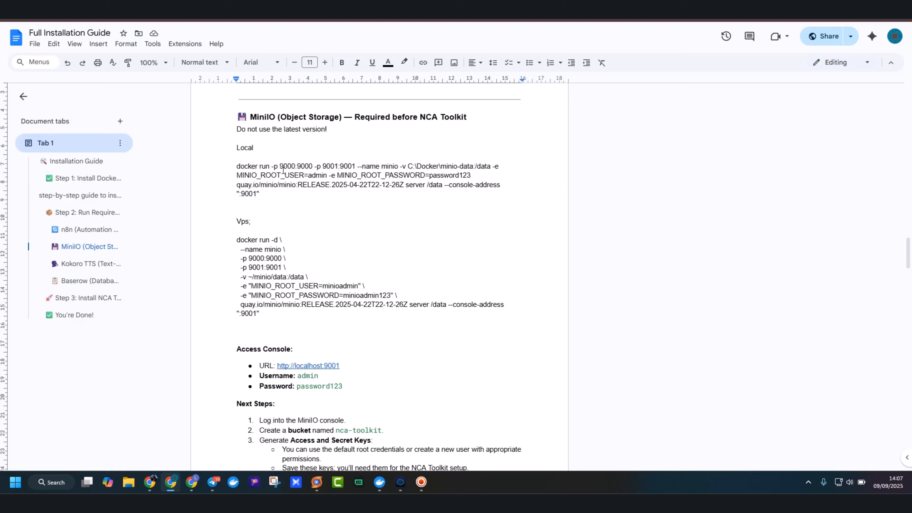
left_click(402, 166)
left_click_drag(406, 165, 447, 168)
left_click(417, 166)
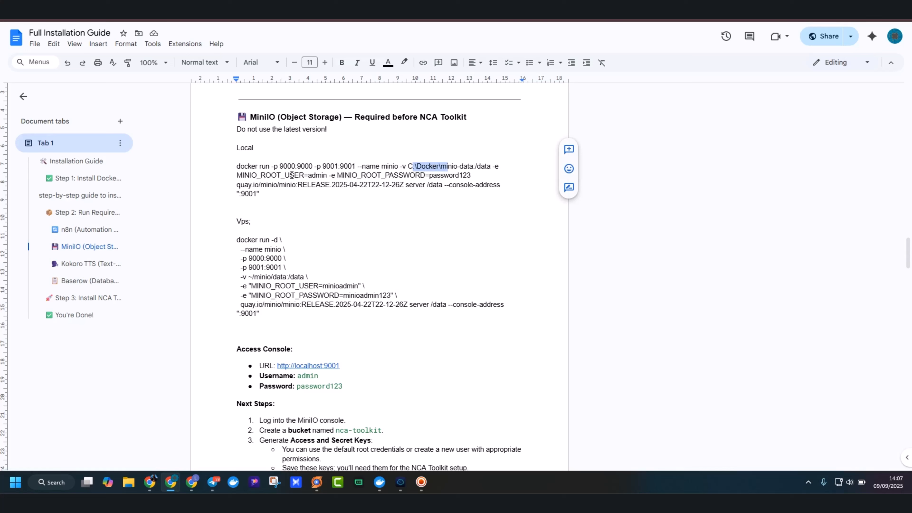
left_click_drag(237, 166, 264, 194)
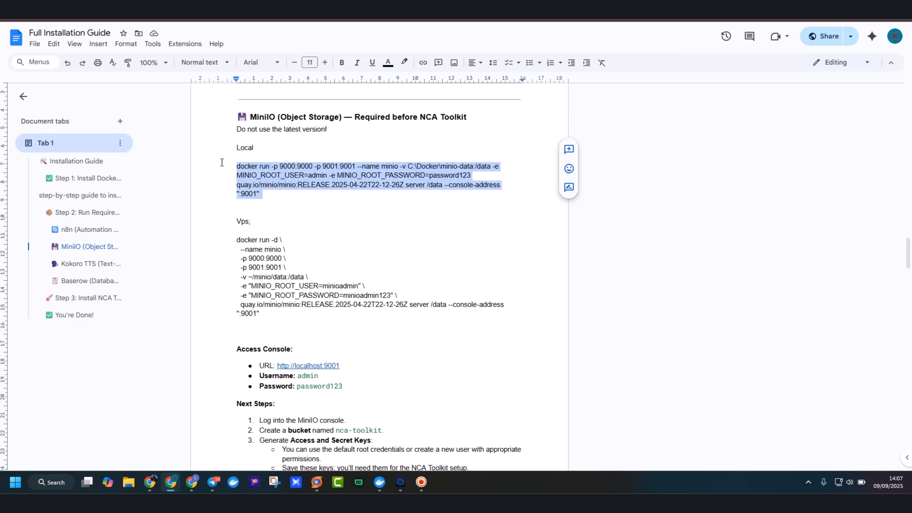
left_click_drag(259, 313, 232, 239)
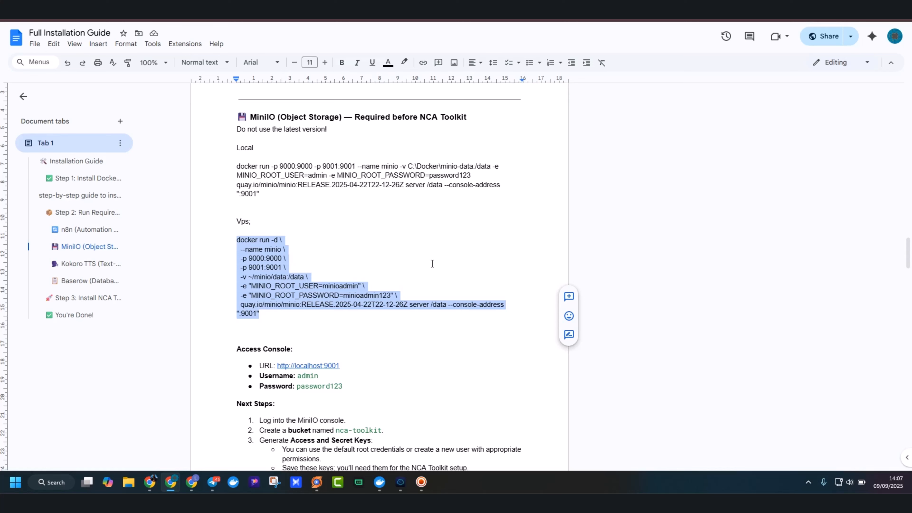
- Run the pasted MinIO docker run command on the VPS, pulling RELEASE.2025-04-22T22-12-26Z
left_click(400, 482)
key("ctrl+v")
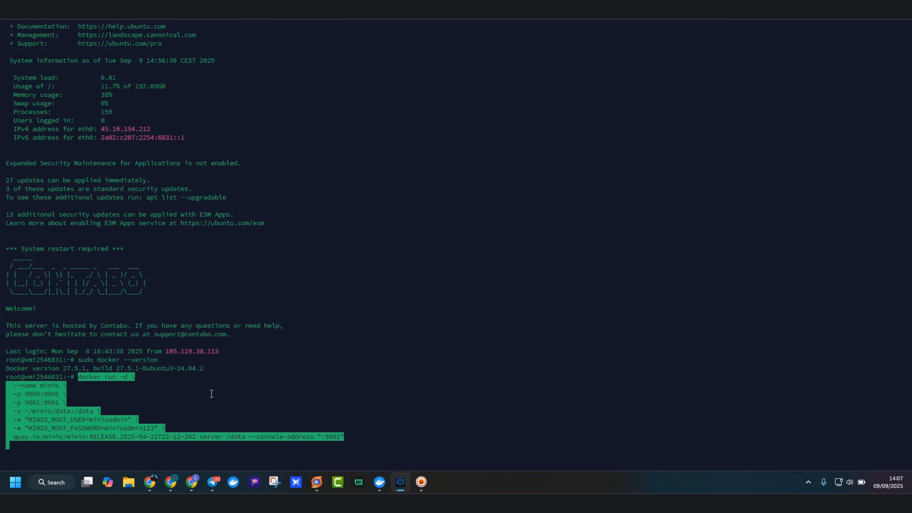
key("Return")
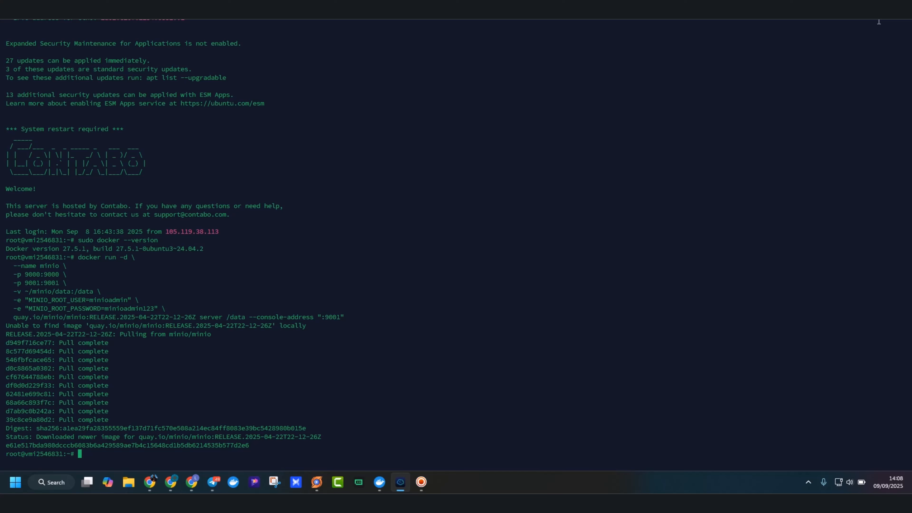
left_click(842, 10)
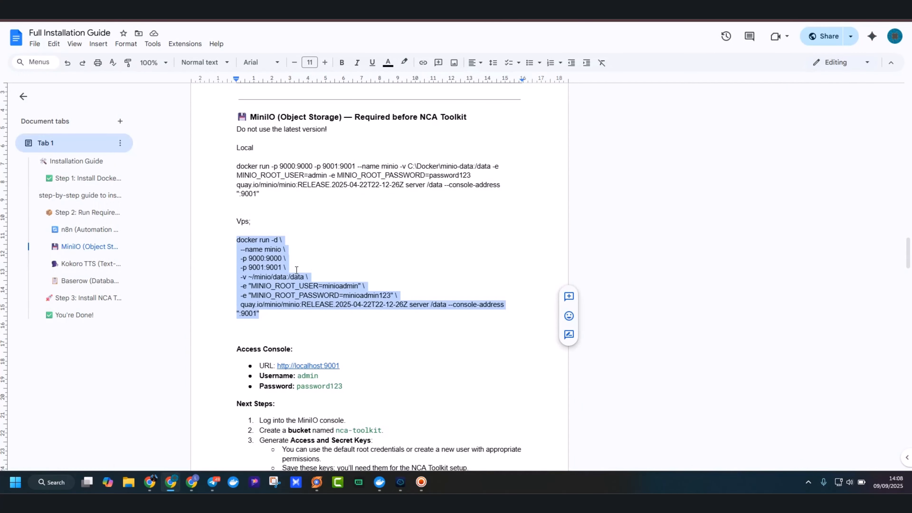
double_click(255, 258)
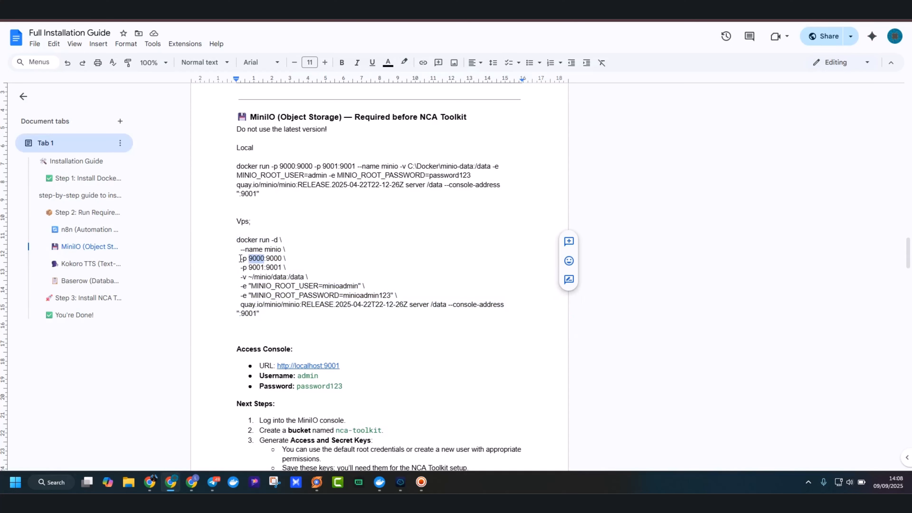
left_click_drag(239, 258, 282, 265)
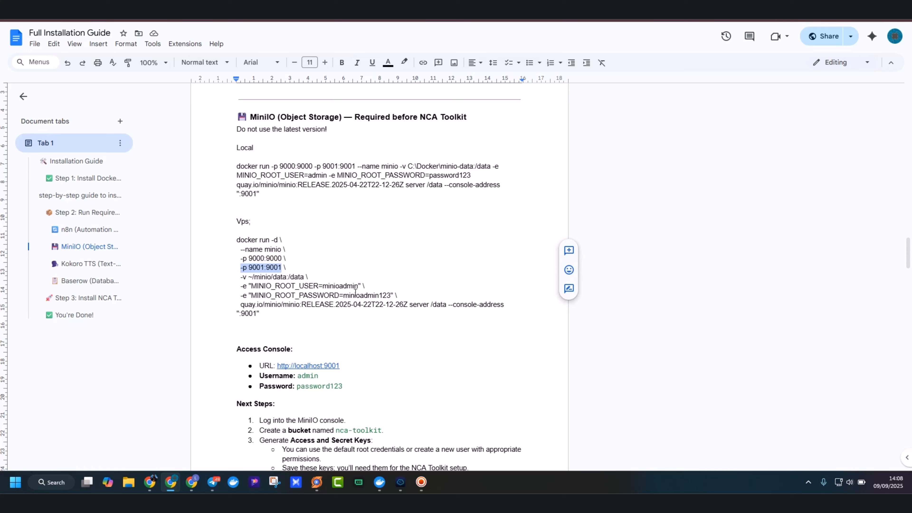
left_click(349, 366)
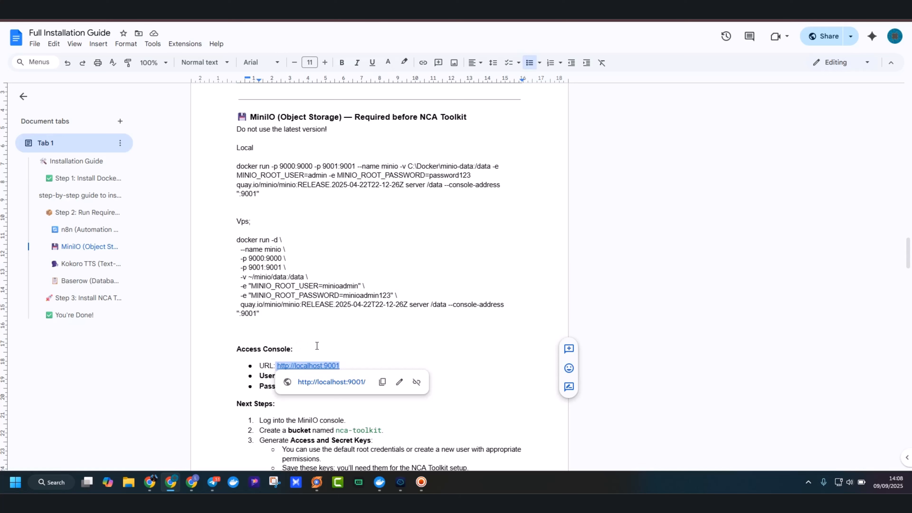
left_click(339, 340)
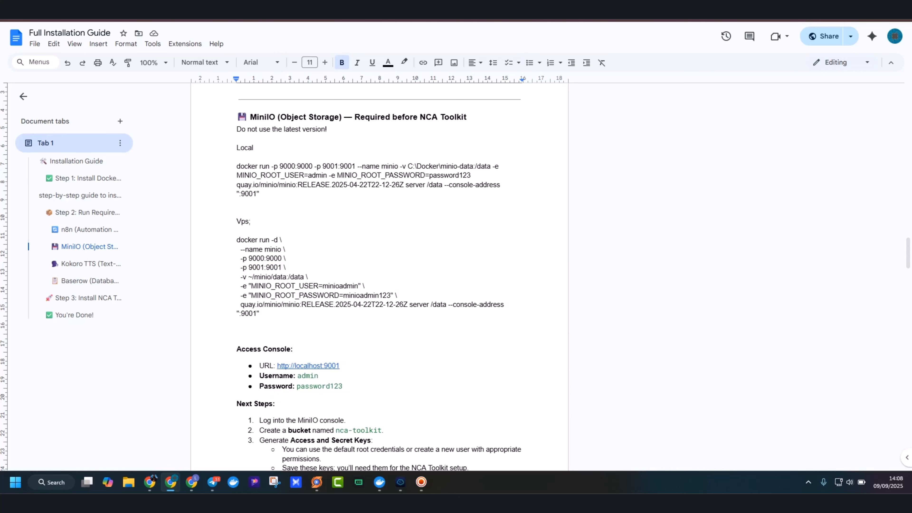
left_click(401, 483)
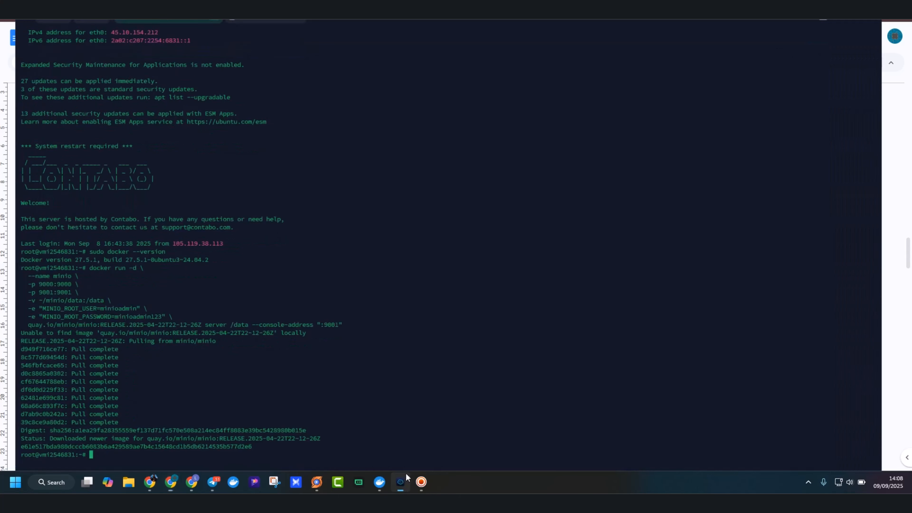
right_click(118, 11)
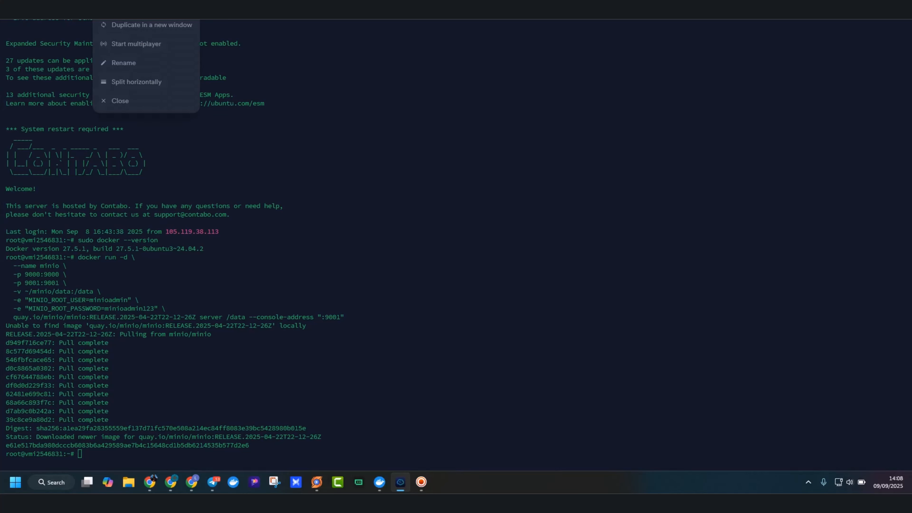
left_click(141, 63)
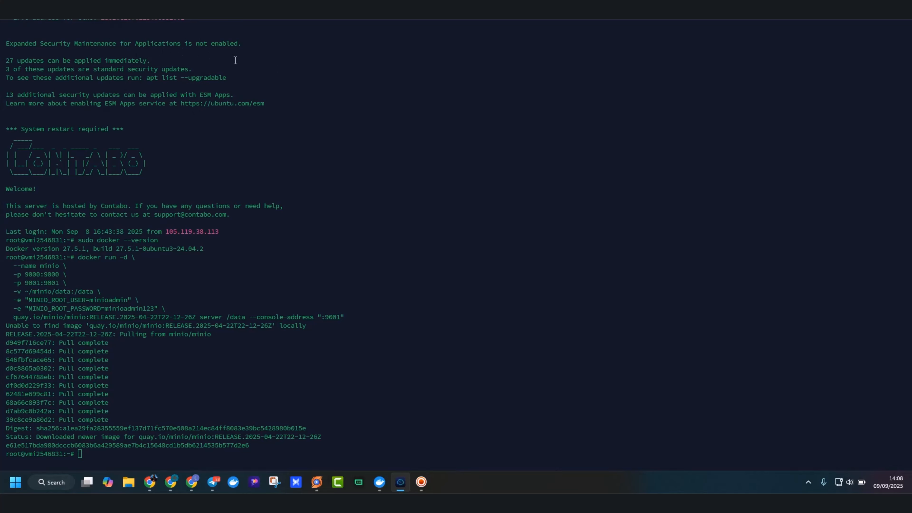
left_click(392, 92)
key("alt+Tab")
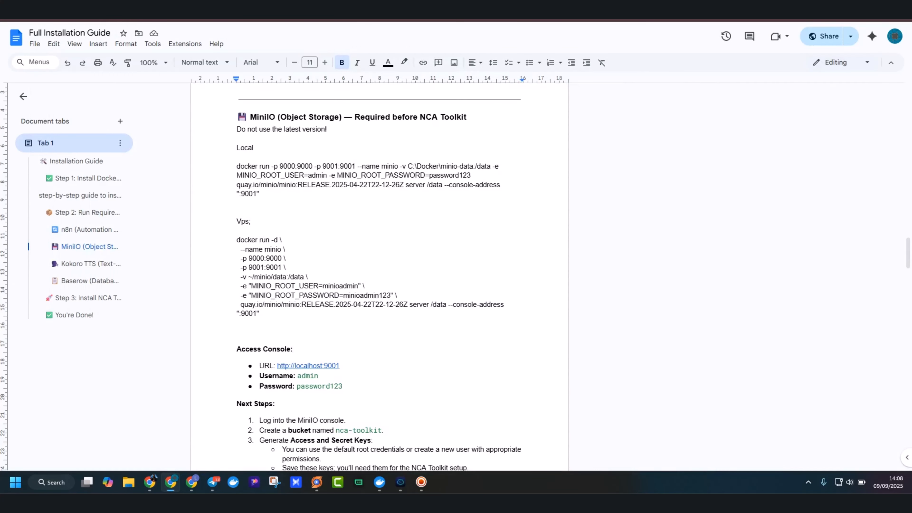
- Load the VPS IP address on port 9001 in a new Chrome tab
key("ctrl+t")
type("45.10.154.212")
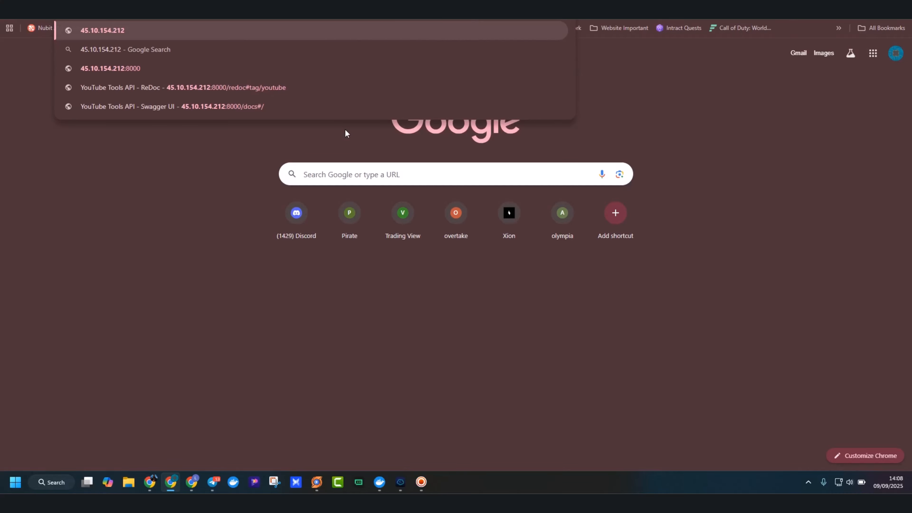
type(":9")
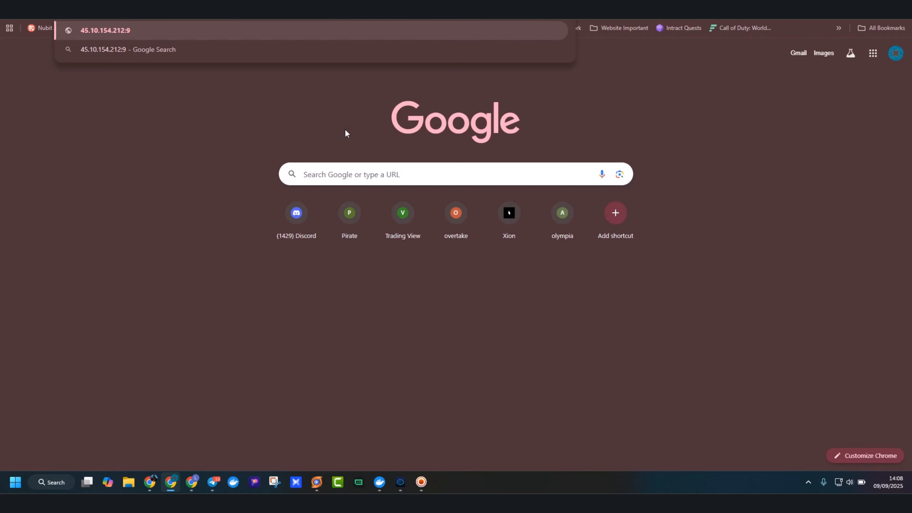
type("001")
key("Return")
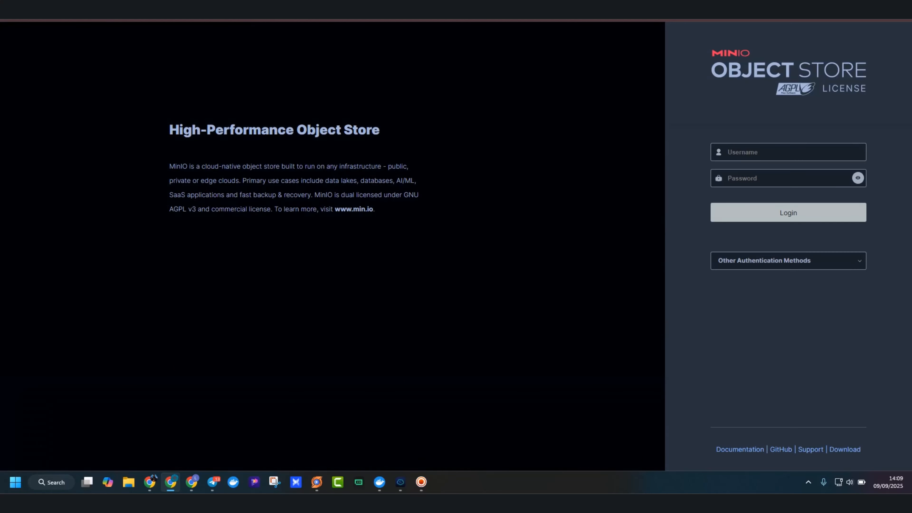
- Log in to MinIO with the root user from the guide and the root password
left_click(259, 11)
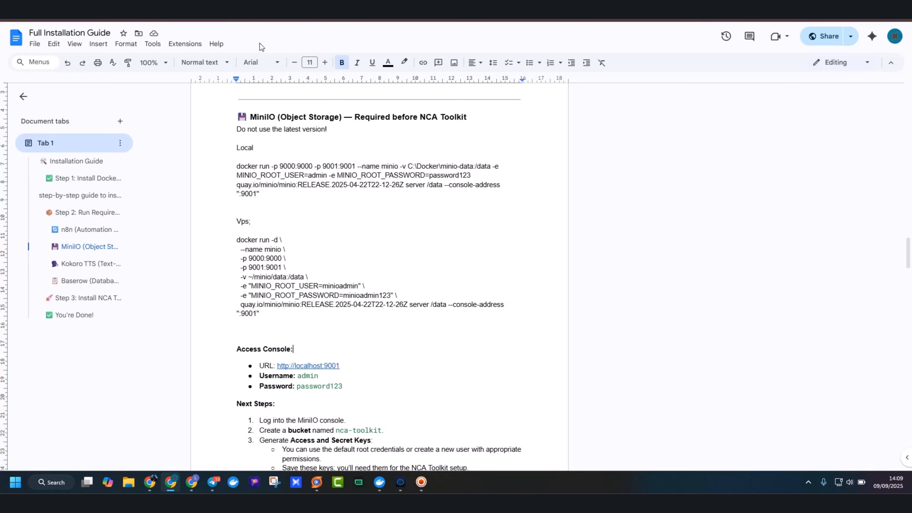
double_click(339, 285)
key("ctrl+c")
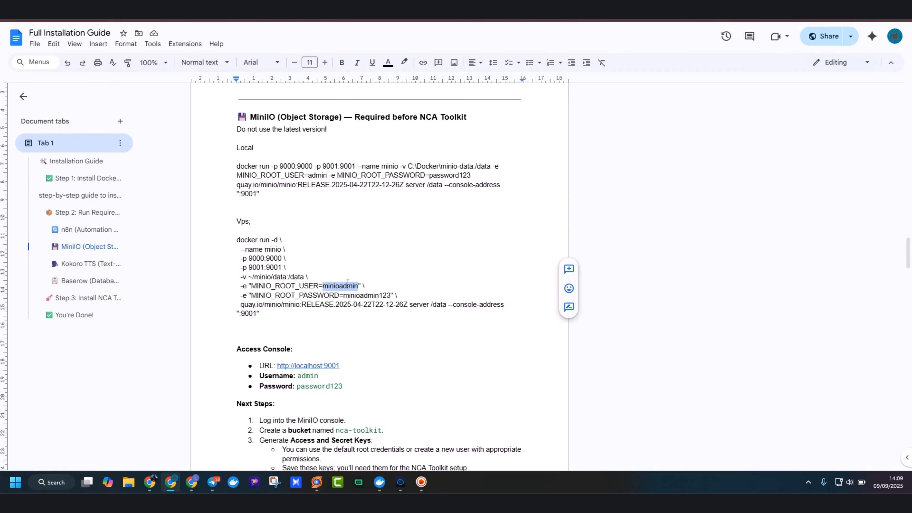
left_click(344, 10)
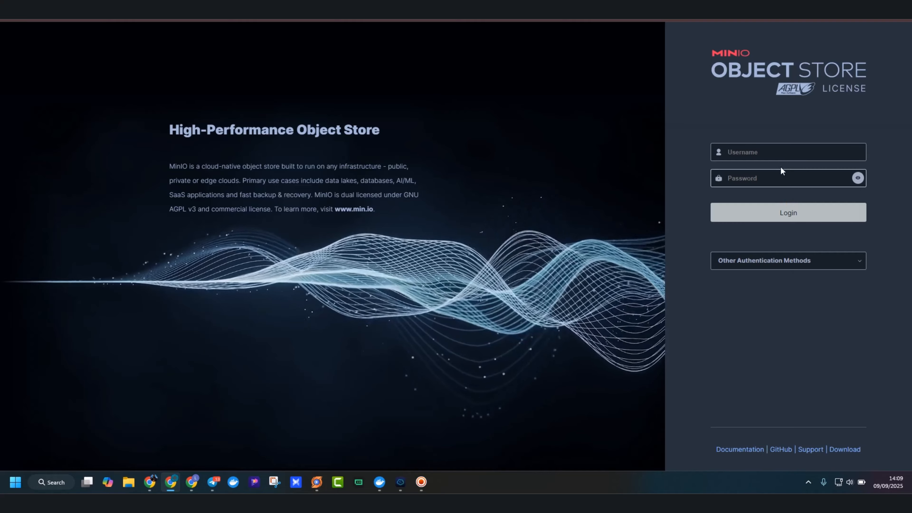
left_click(778, 153)
key("ctrl+v")
left_click(858, 177)
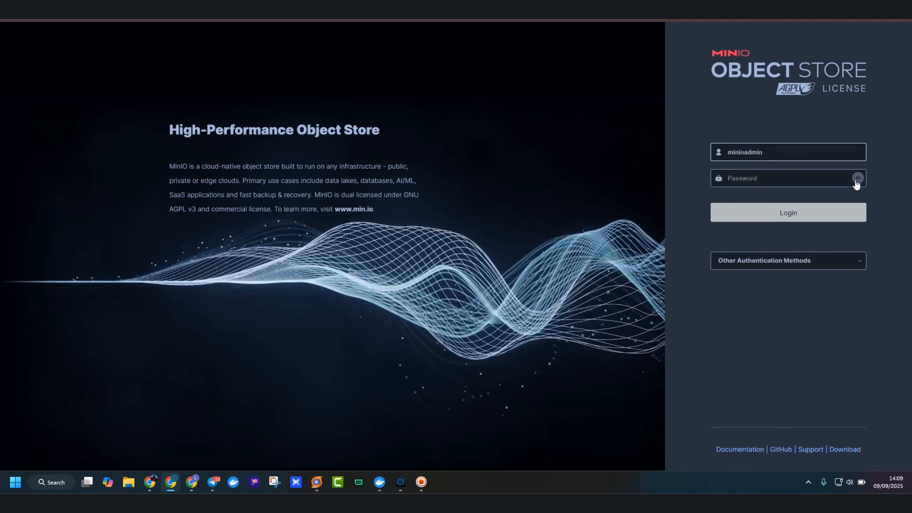
left_click(789, 179)
key("ctrl+v")
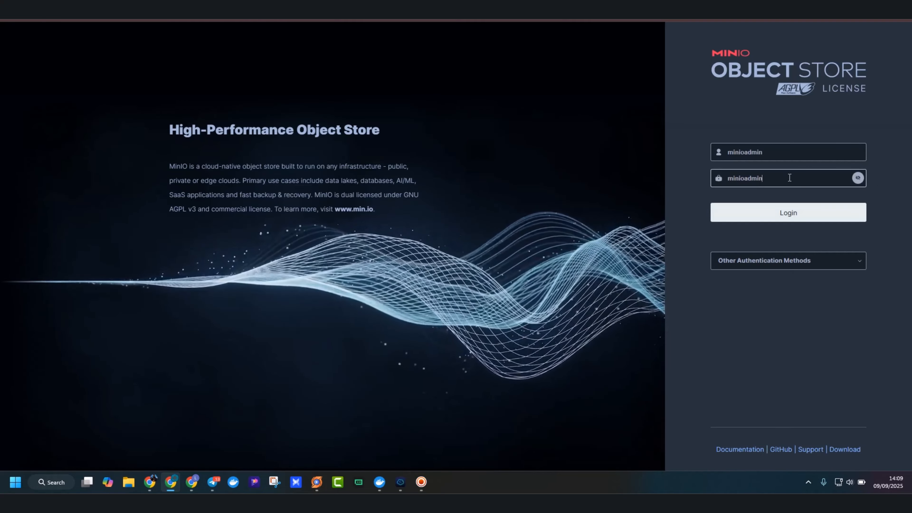
left_click(781, 213)
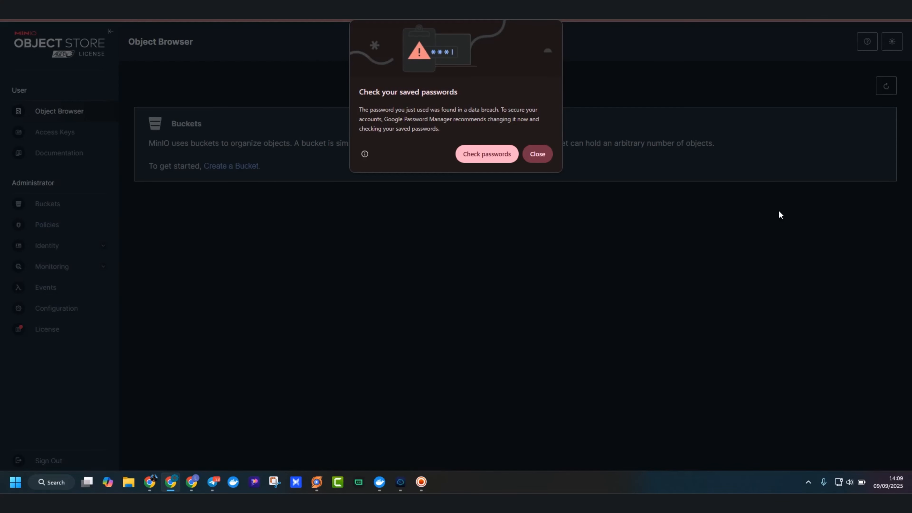
left_click(539, 153)
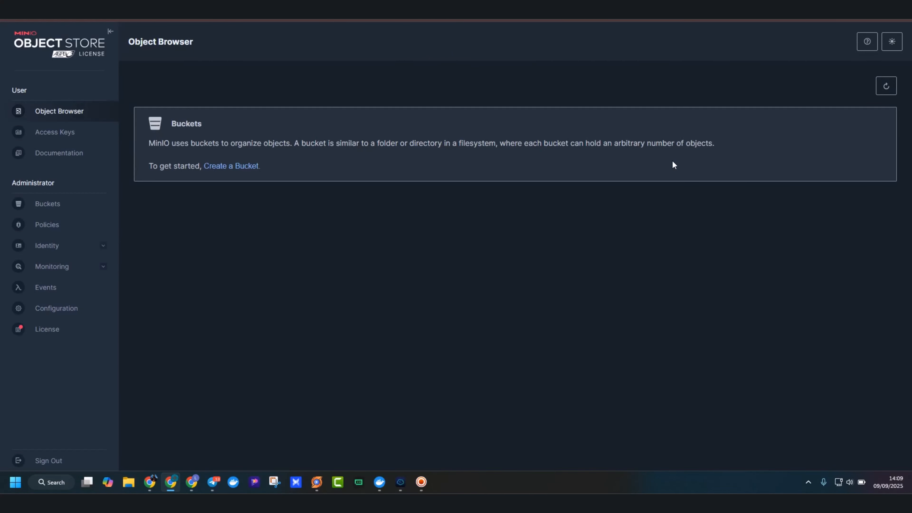
- Create a new bucket named nca-toolkit
left_click(229, 166)
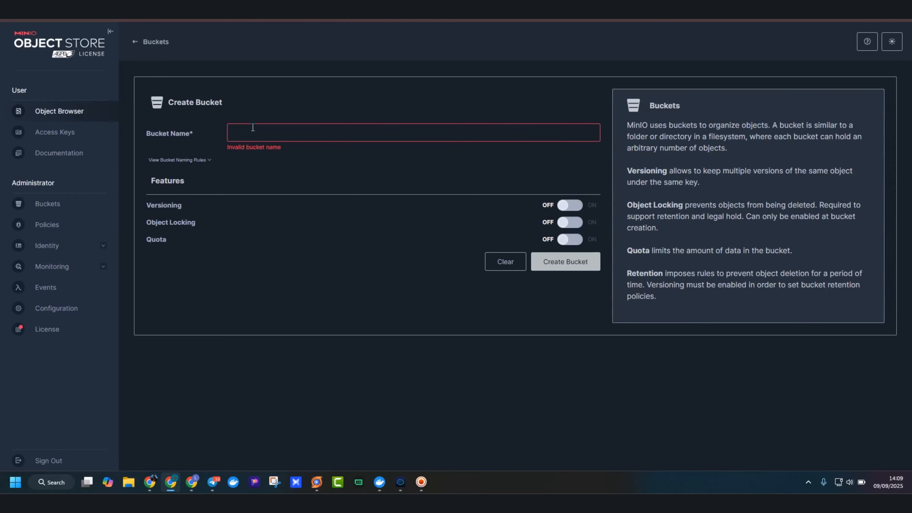
type("nca")
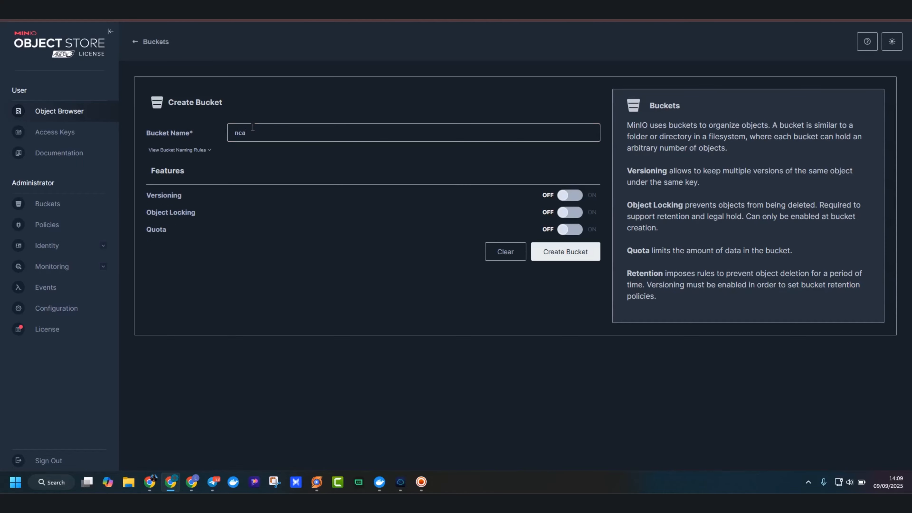
type("-")
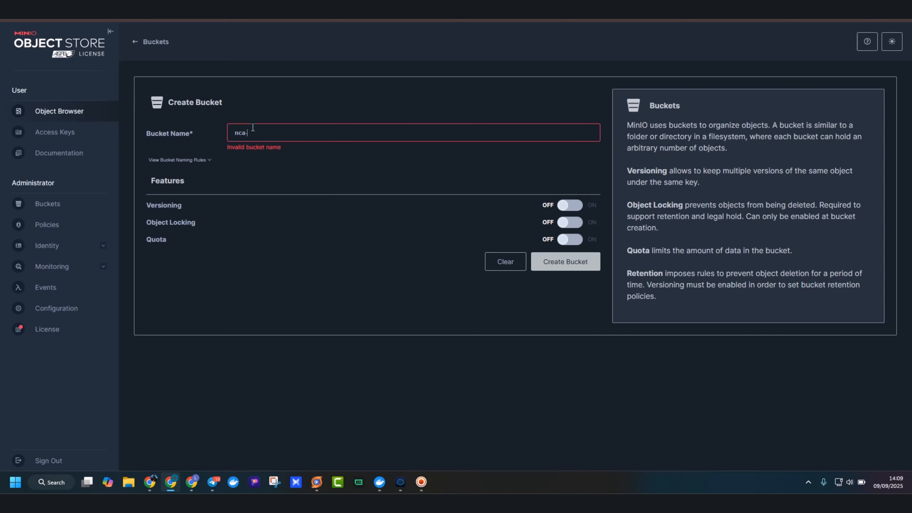
type("tool")
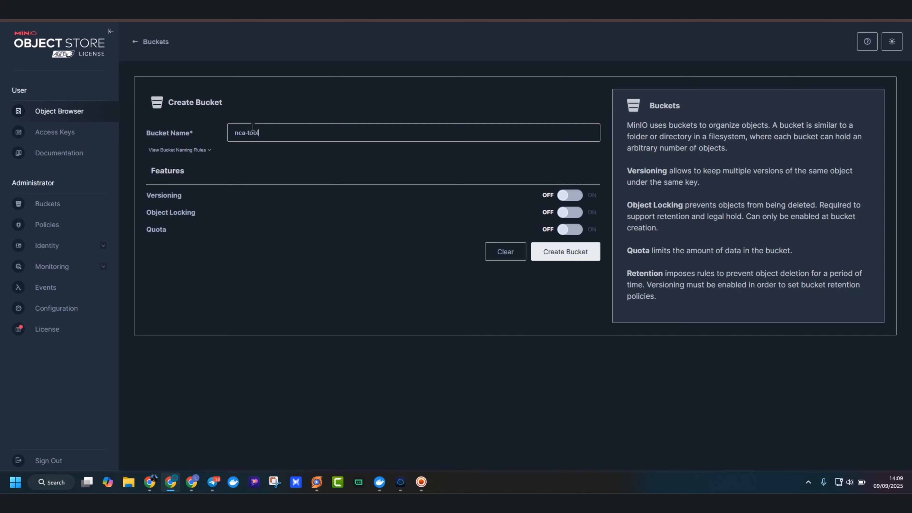
type("kits")
left_click(565, 253)
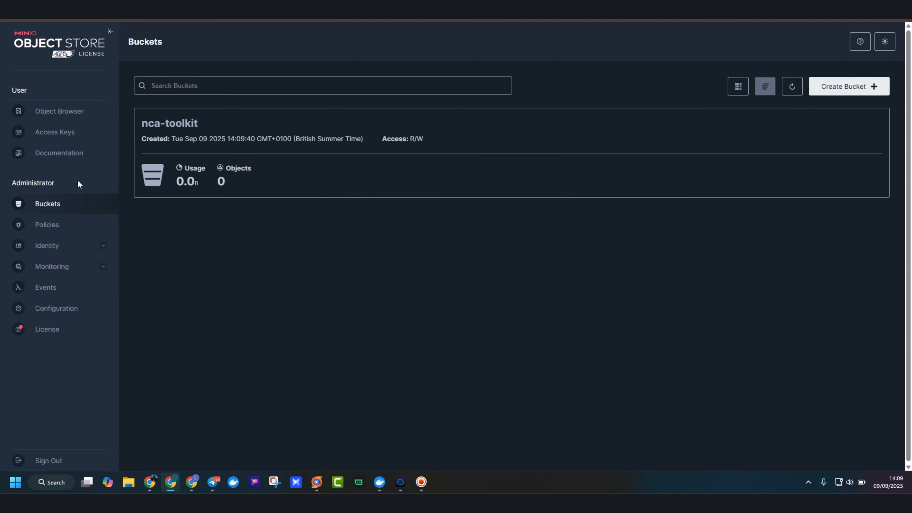
- Set the nca-toolkit bucket's access policy to Public, then go back to the guide tab
left_click(215, 147)
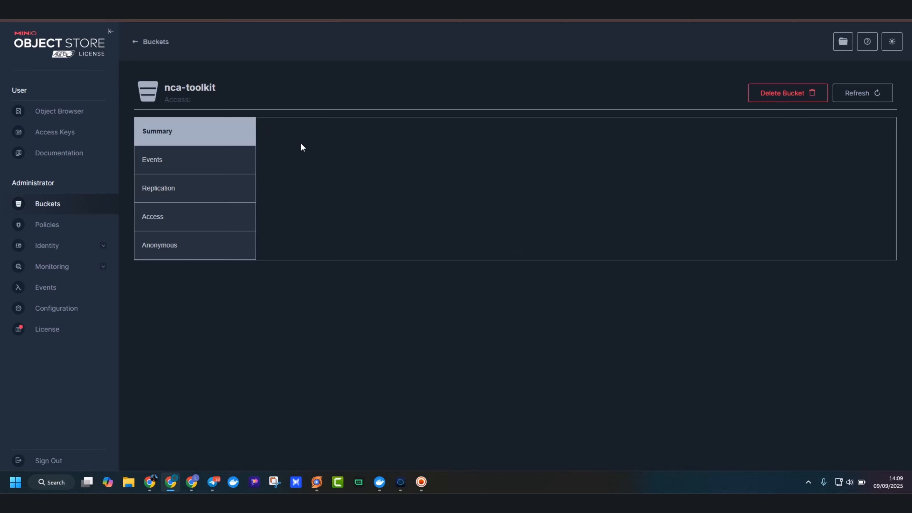
left_click(57, 203)
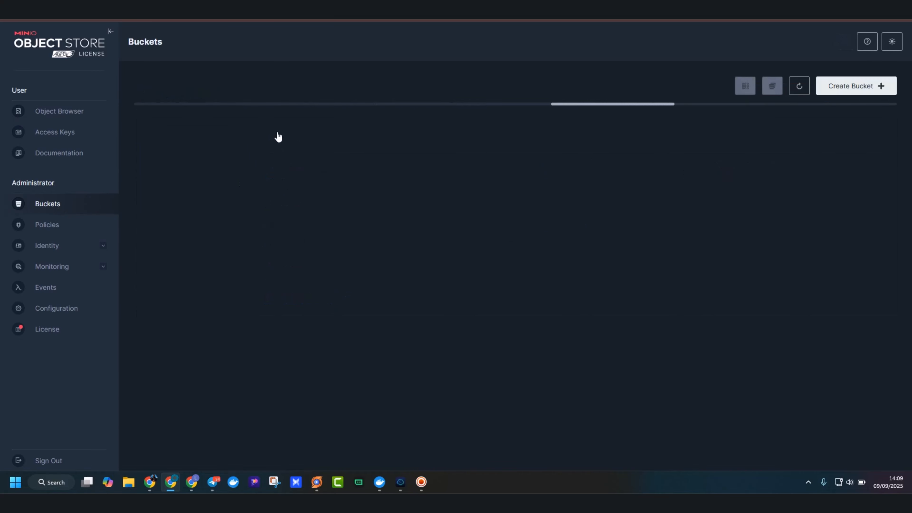
left_click(331, 187)
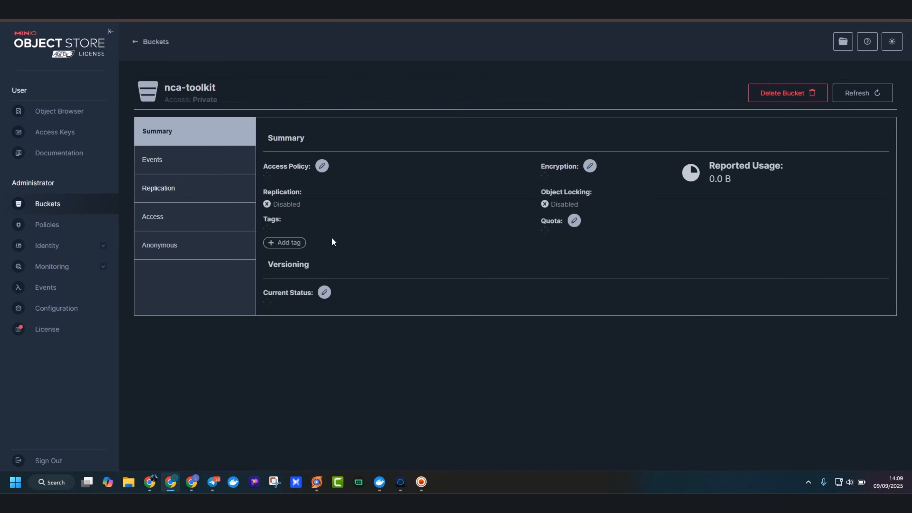
left_click(321, 166)
left_click(416, 247)
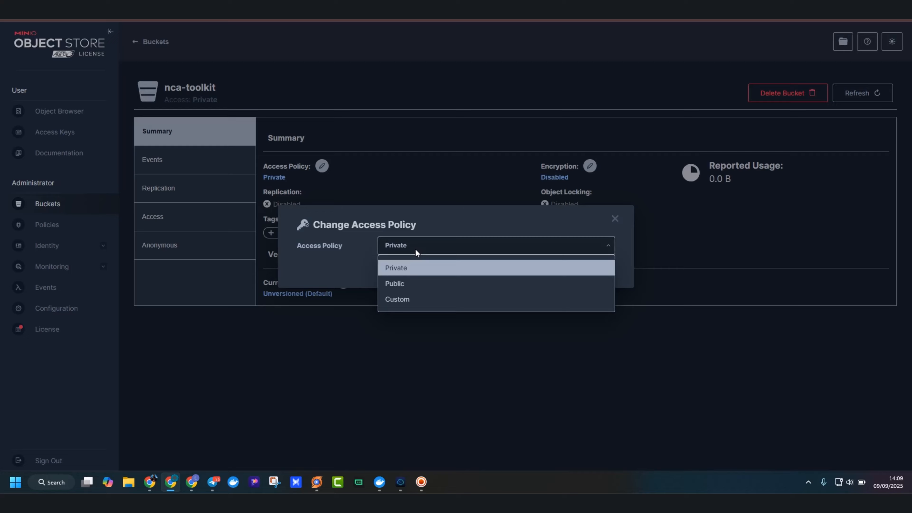
left_click(401, 285)
left_click(597, 282)
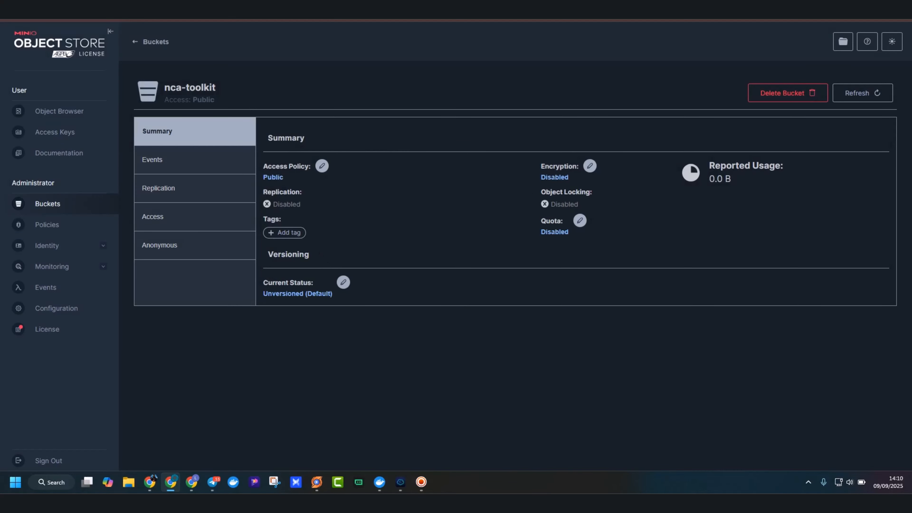
left_click(290, 9)
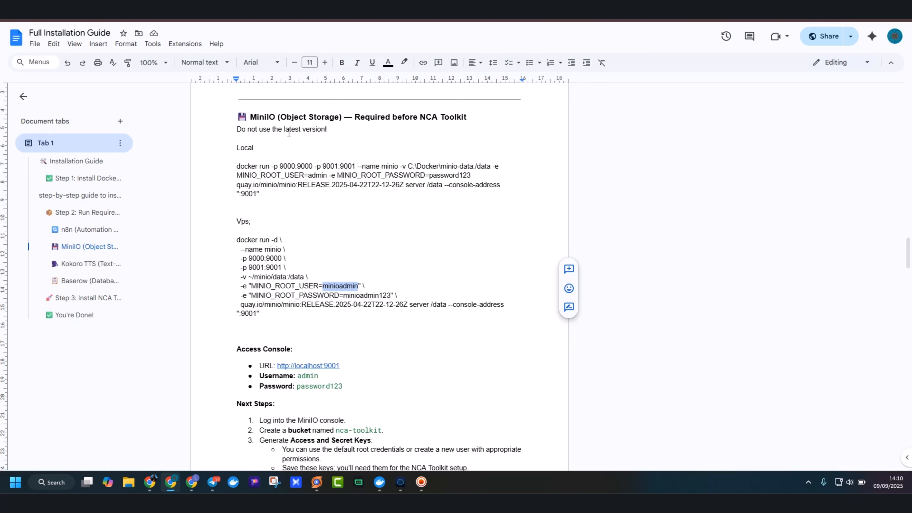
scroll(288, 132, "down", 4)
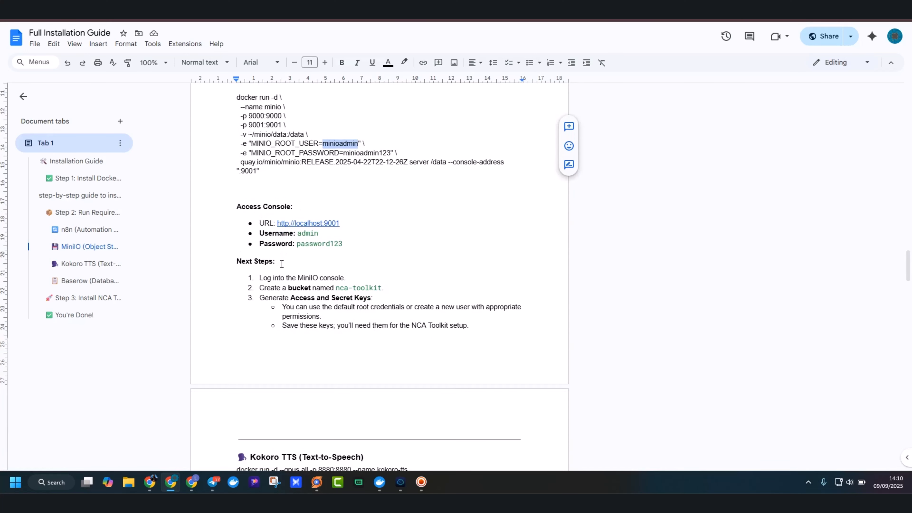
scroll(312, 281, "down", 1)
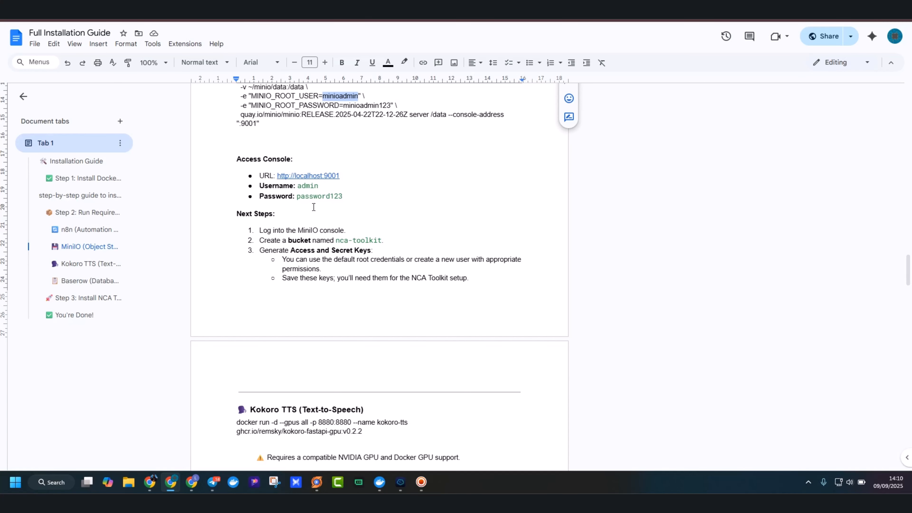
scroll(323, 215, "down", 5)
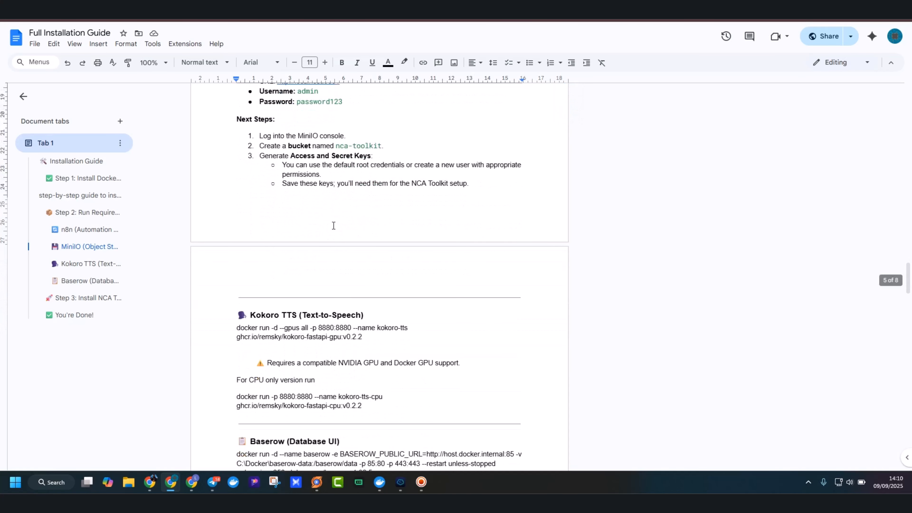
scroll(334, 225, "down", 12)
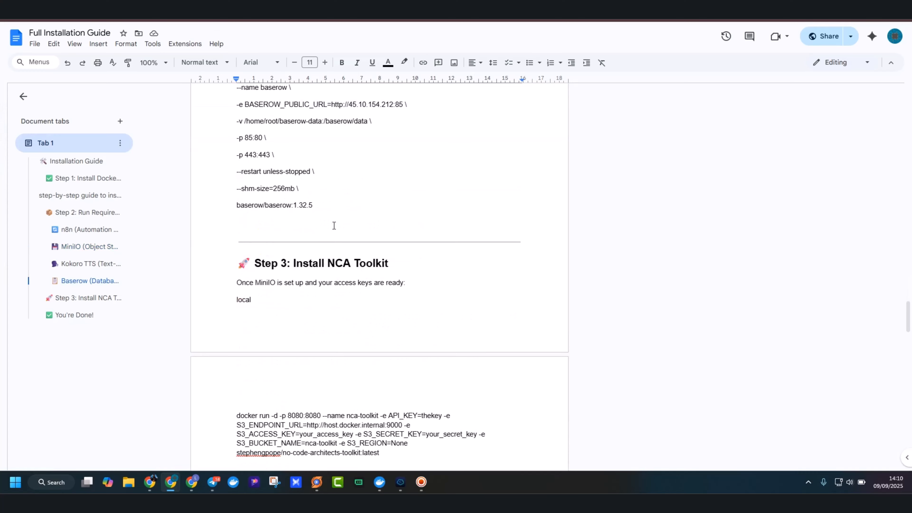
scroll(334, 225, "down", 5)
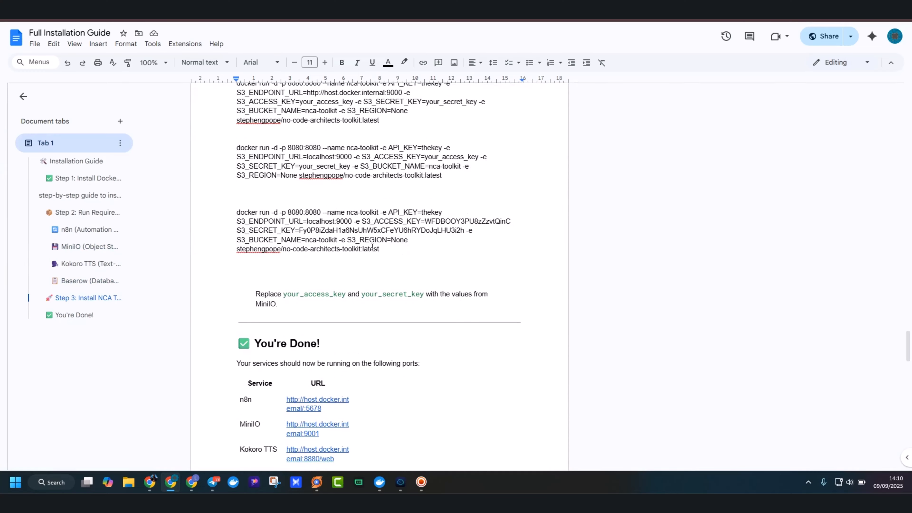
left_click_drag(409, 253, 221, 215)
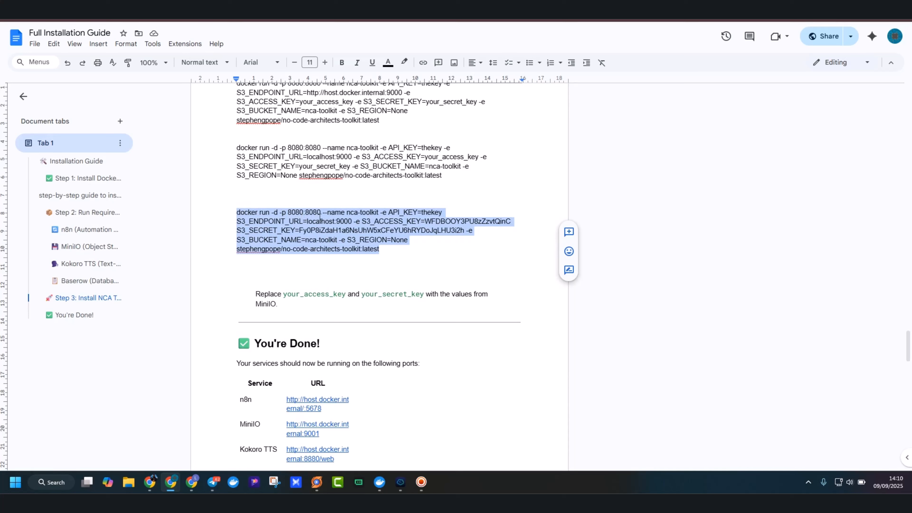
double_click(322, 241)
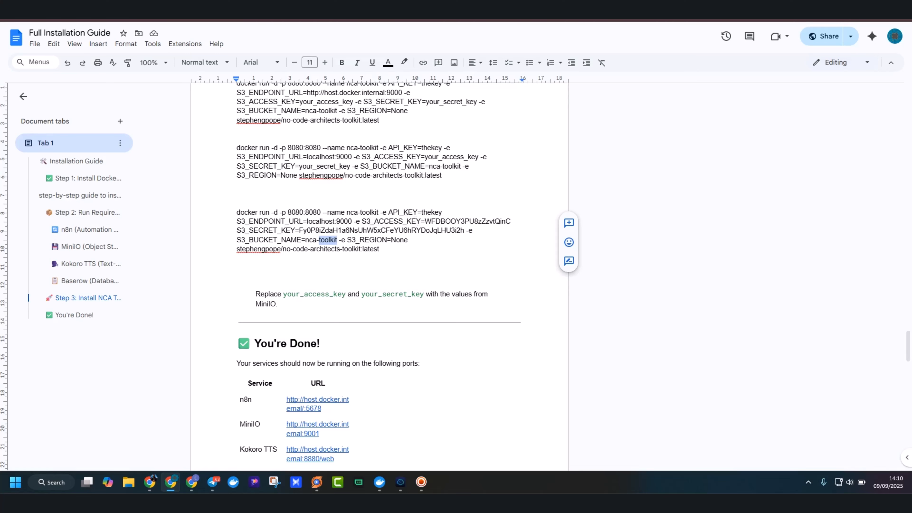
key("ctrl+Tab")
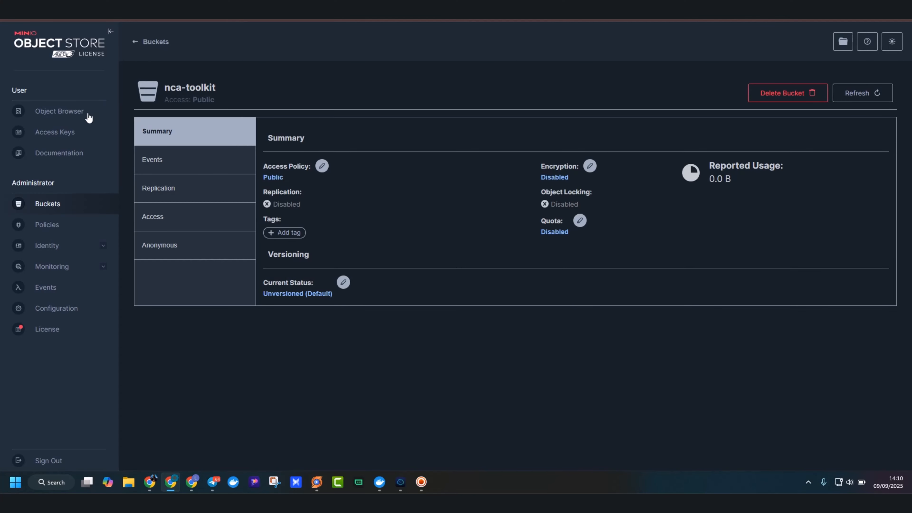
- Start a new MinIO access key and paste its access key over the old one in the guide's docker command
left_click(64, 130)
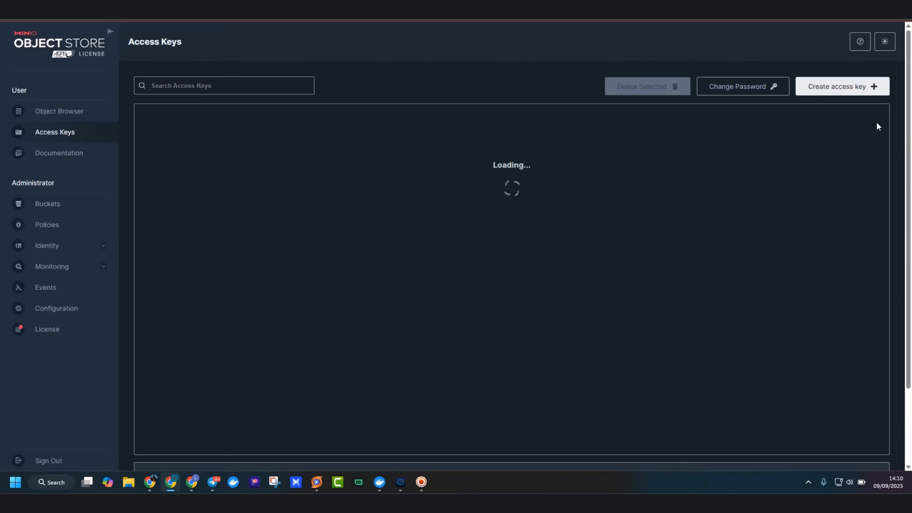
left_click(843, 88)
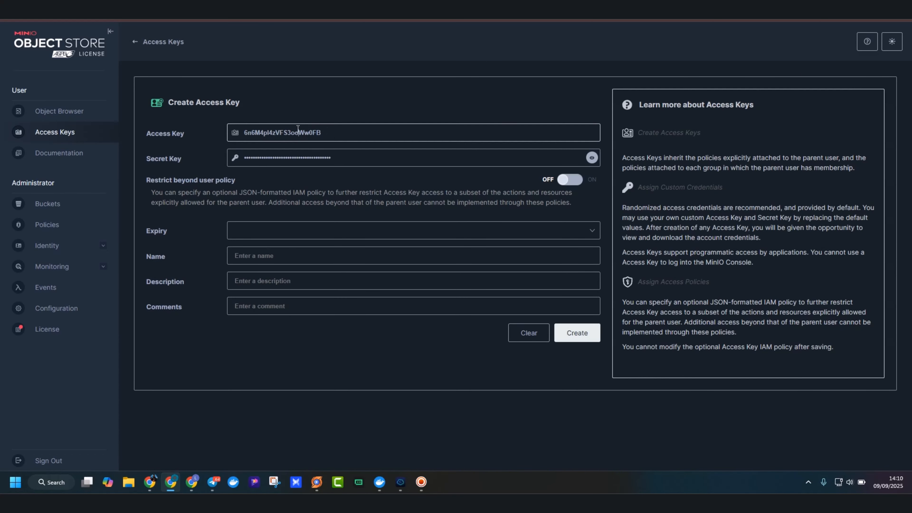
double_click(298, 132)
left_click(313, 10)
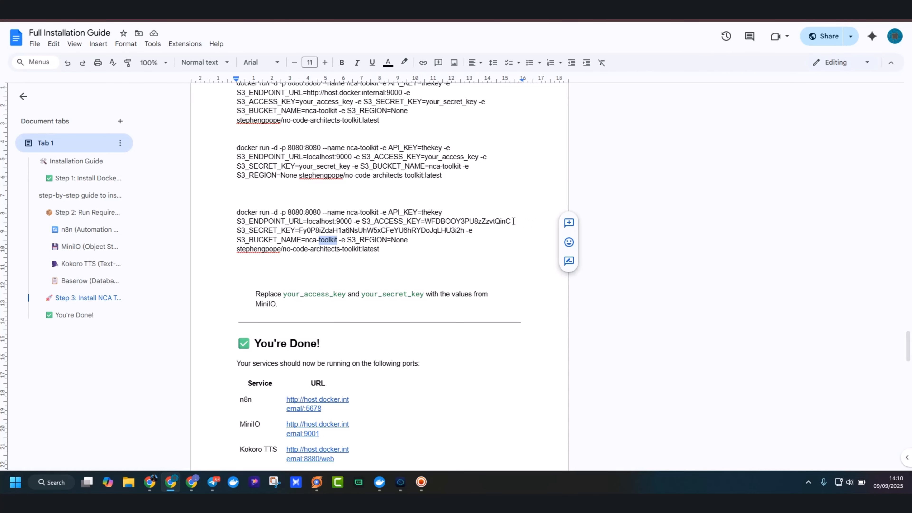
left_click_drag(511, 221, 424, 220)
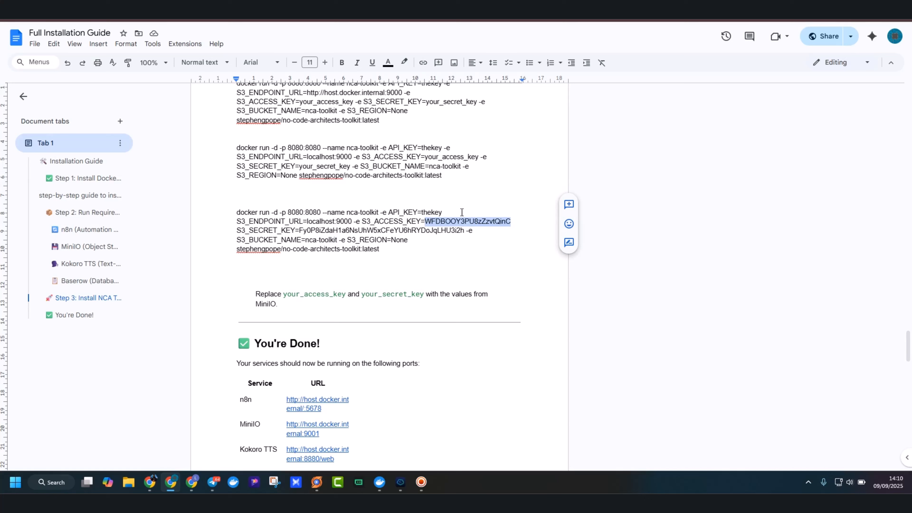
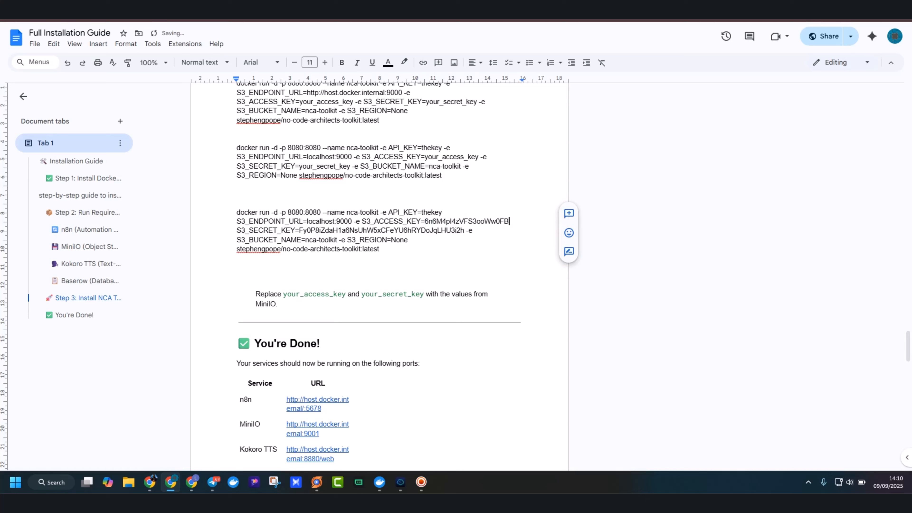
- Reveal the generated secret key, finish creating the access key, and copy its secret key
key("alt+Tab")
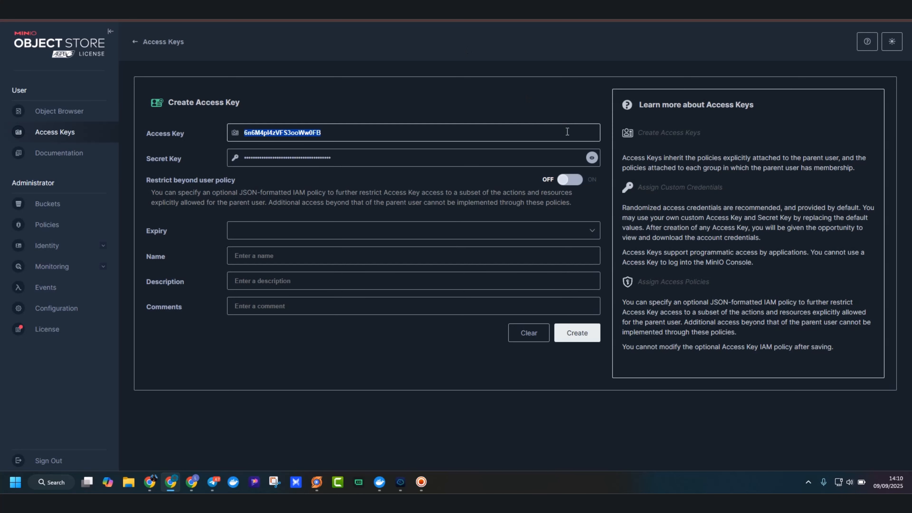
left_click(591, 157)
double_click(444, 155)
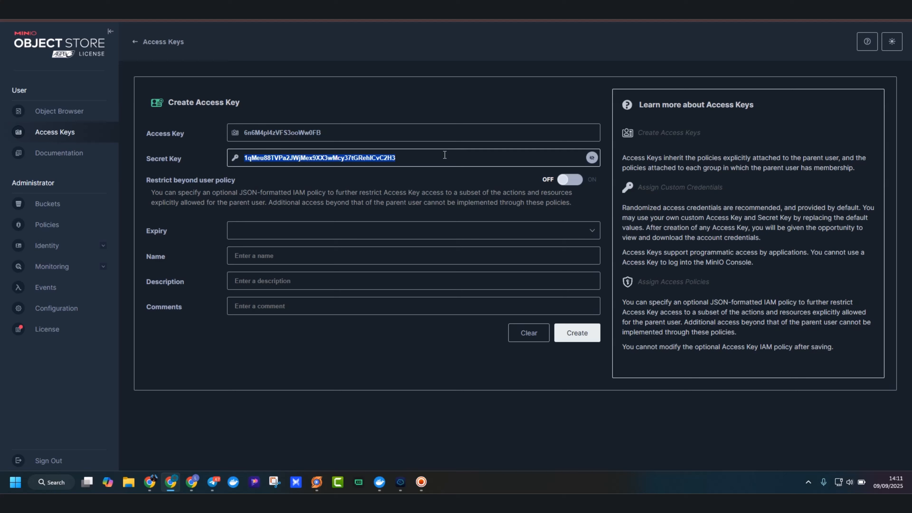
left_click(588, 337)
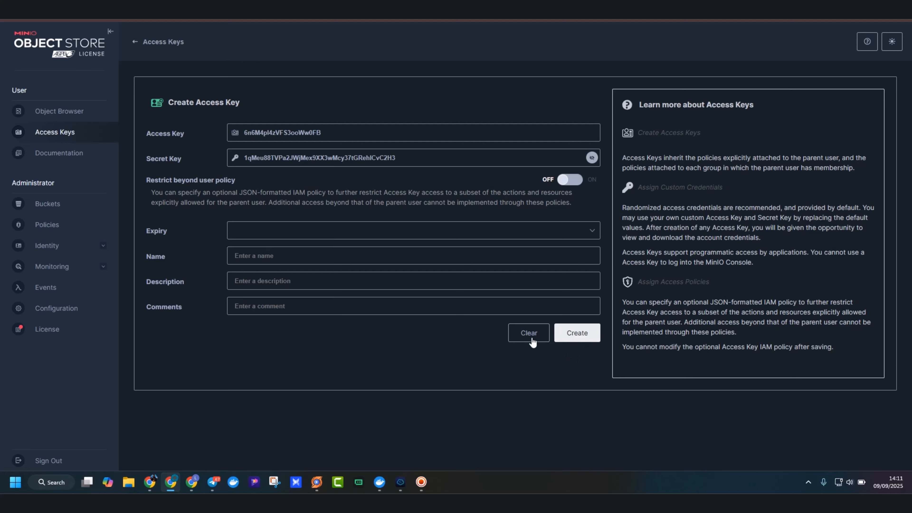
left_click(576, 331)
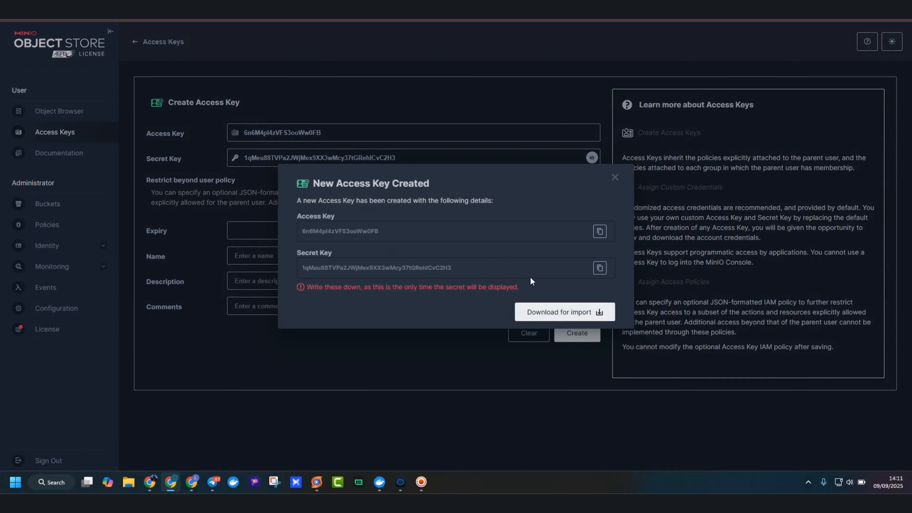
left_click(599, 268)
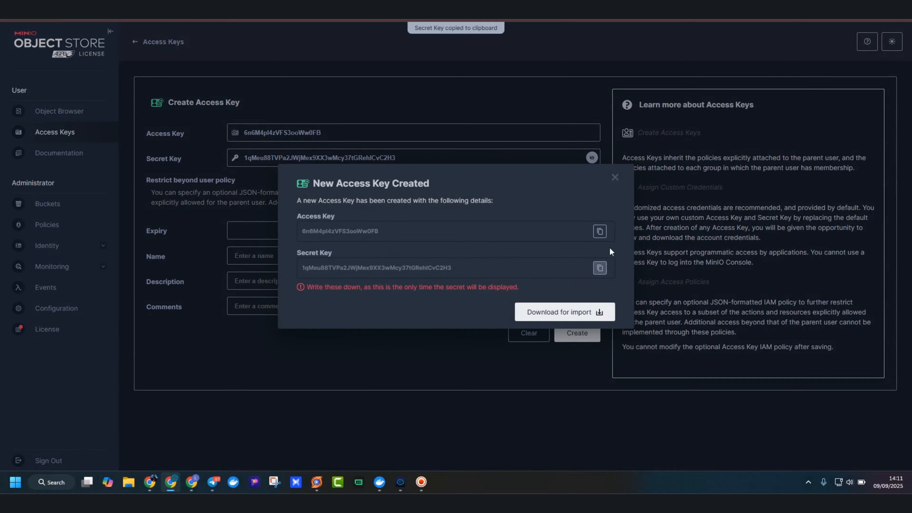
left_click(614, 177)
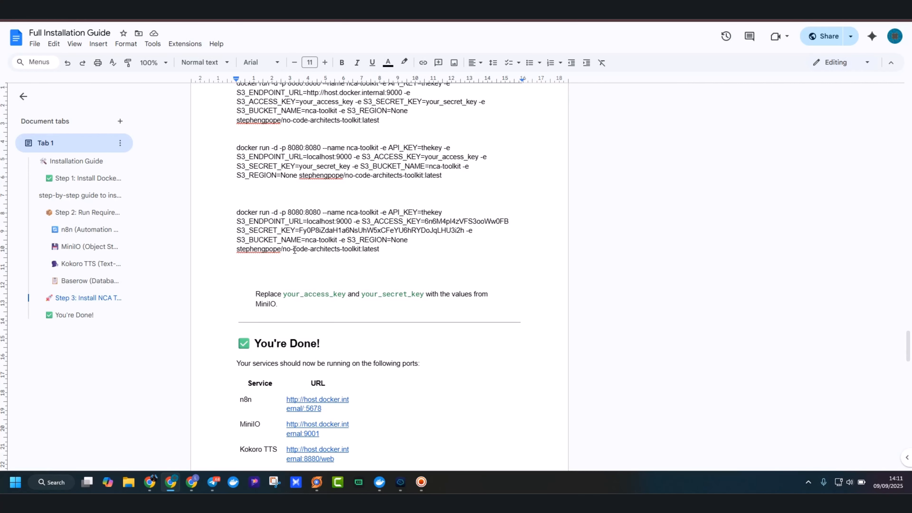
- Replace the old S3_SECRET_KEY with the new secret and select the full docker run command
left_click_drag(299, 231, 464, 230)
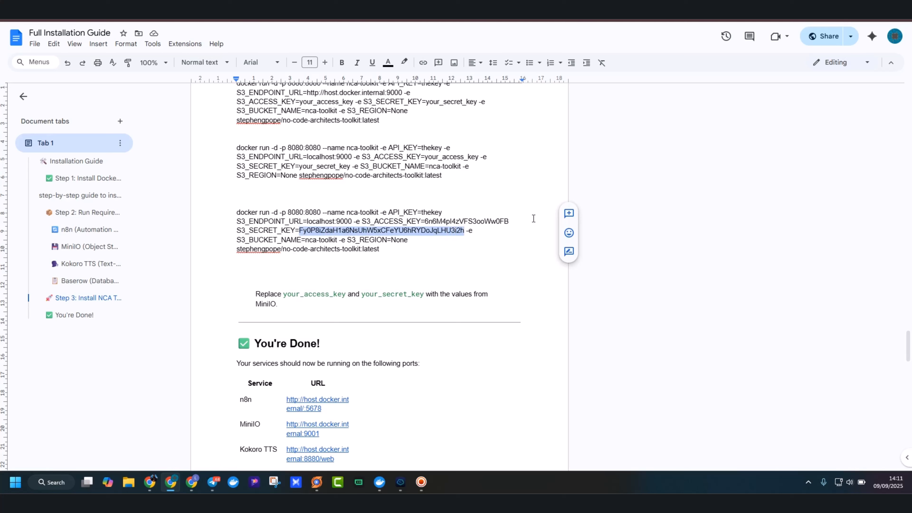
key("ctrl+v")
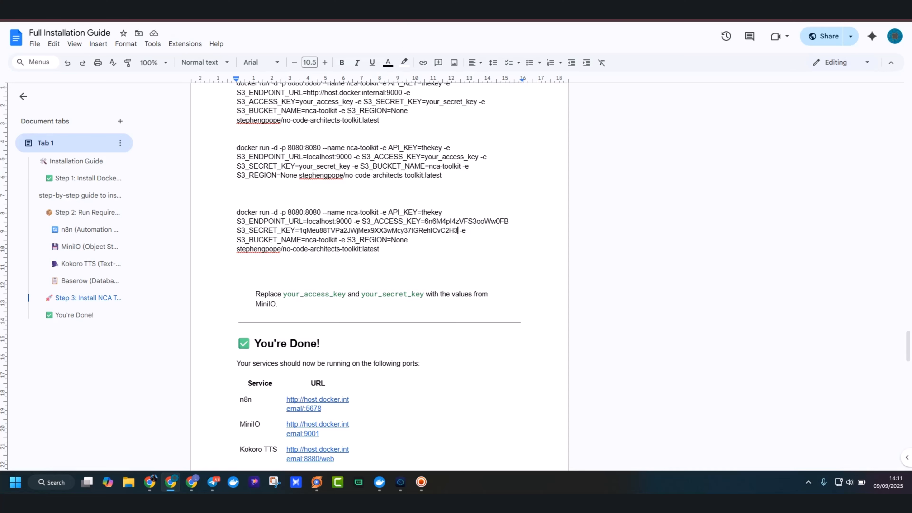
key("alt+Tab")
left_click(64, 211)
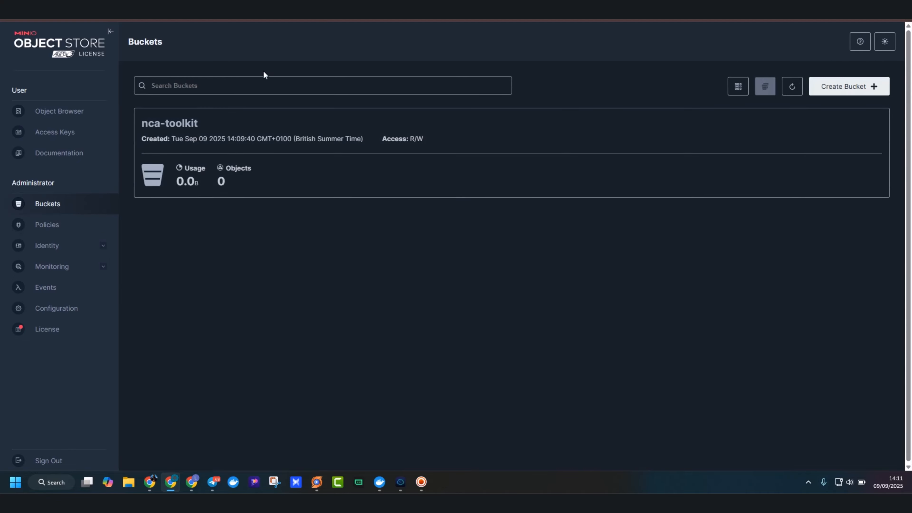
key("alt+Tab")
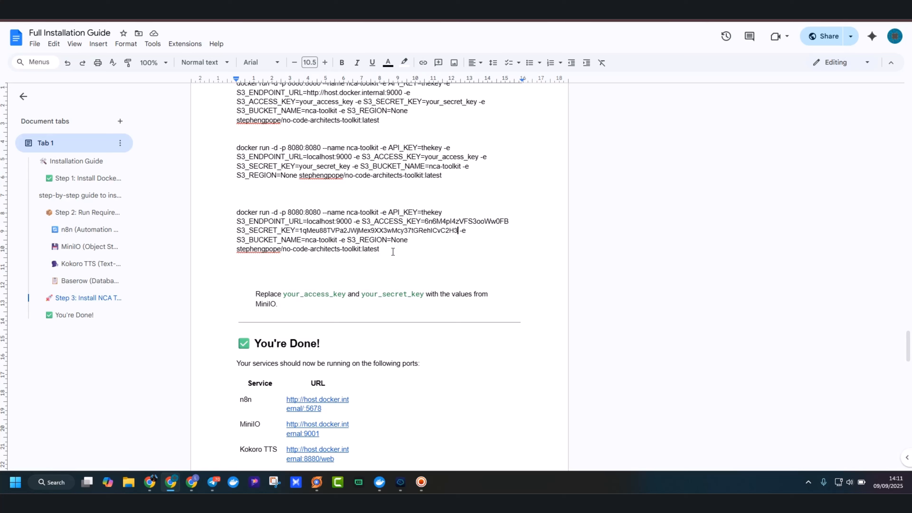
left_click_drag(380, 249, 229, 214)
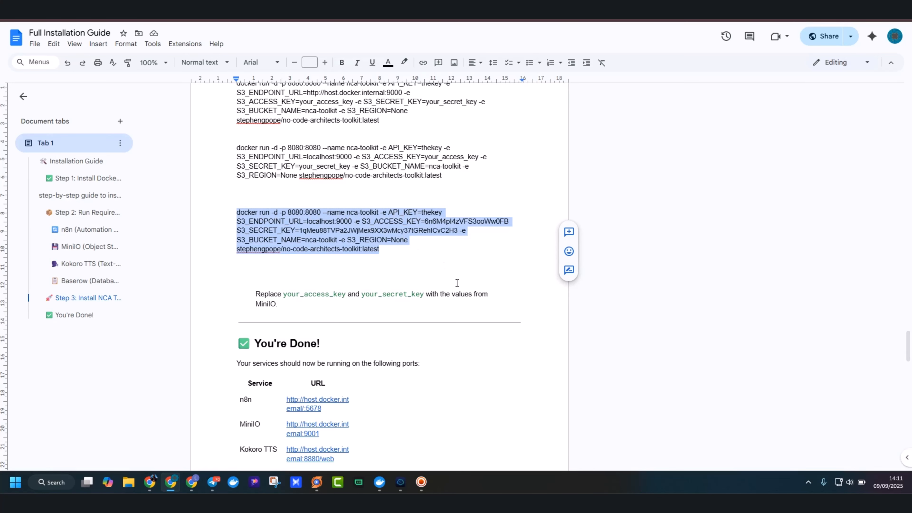
- Run the docker command in the SSH terminal and copy the resulting invalid reference format error
left_click(400, 482)
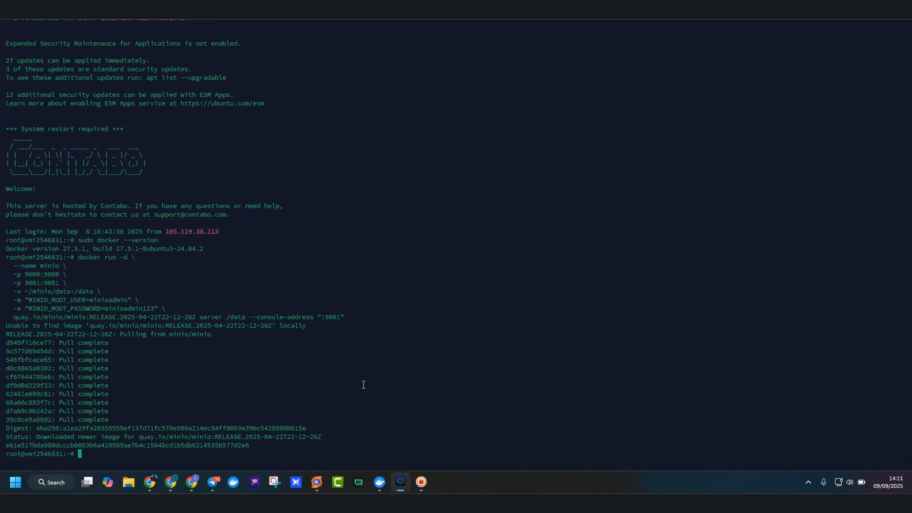
right_click(193, 452)
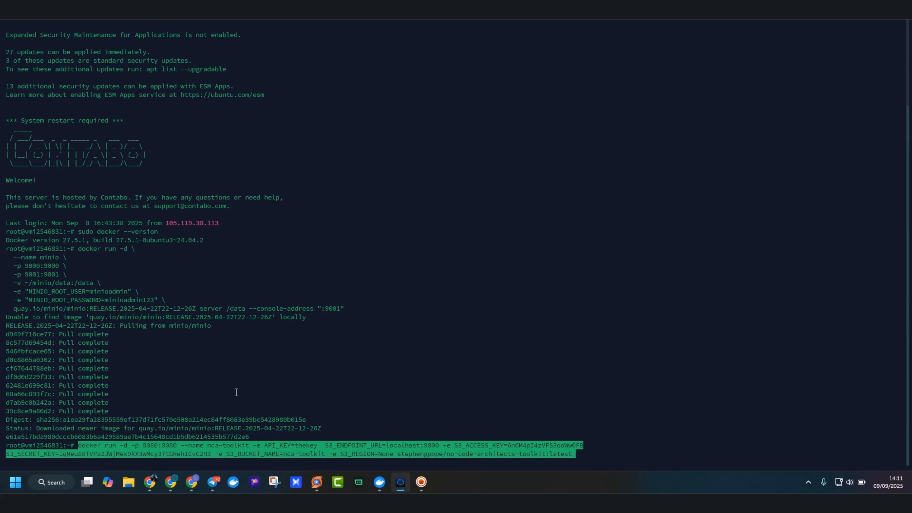
key("Return")
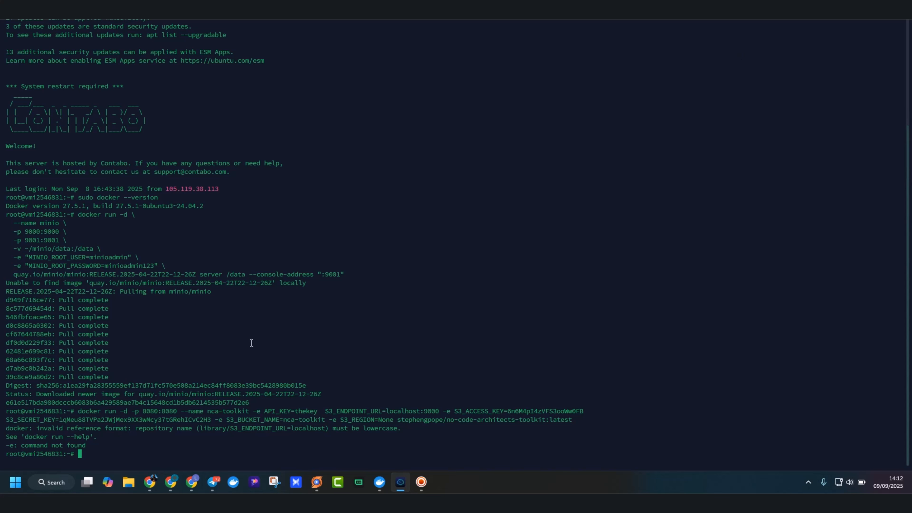
left_click_drag(112, 454, 0, 415)
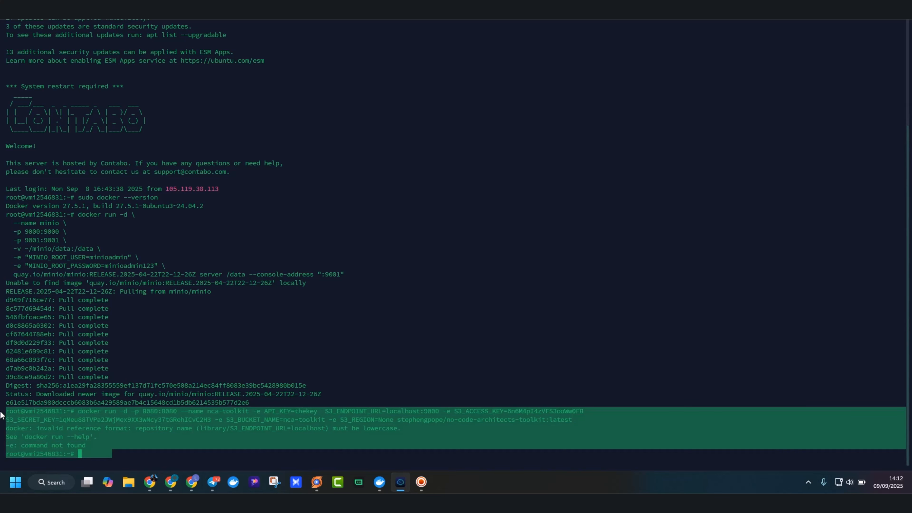
key("ctrl+c")
key("ctrl+c")
key("ctrl+c")
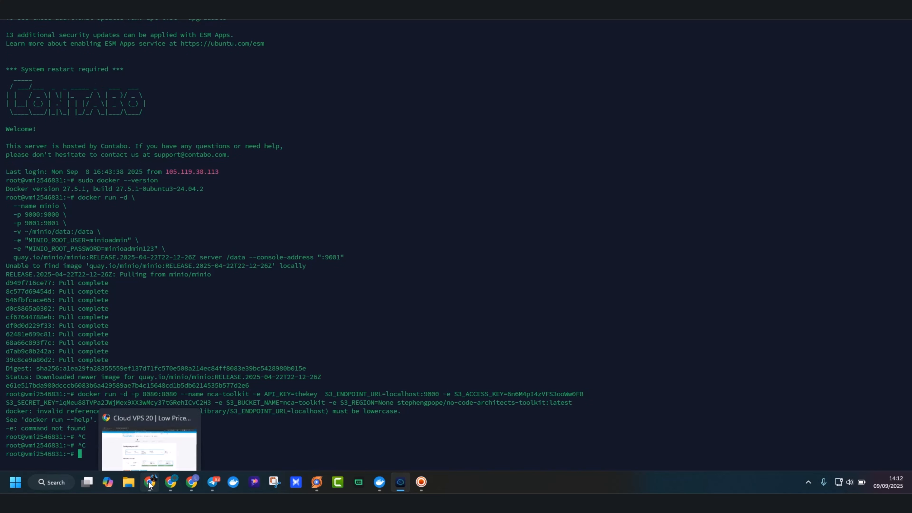
left_click(176, 483)
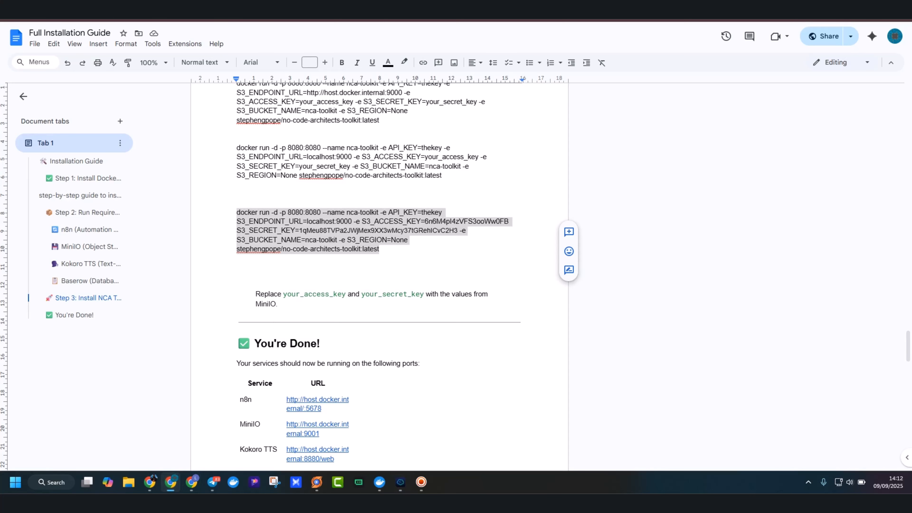
- Paste the docker error into ChatGPT with 'solve this' and send it
key("ctrl+Tab")
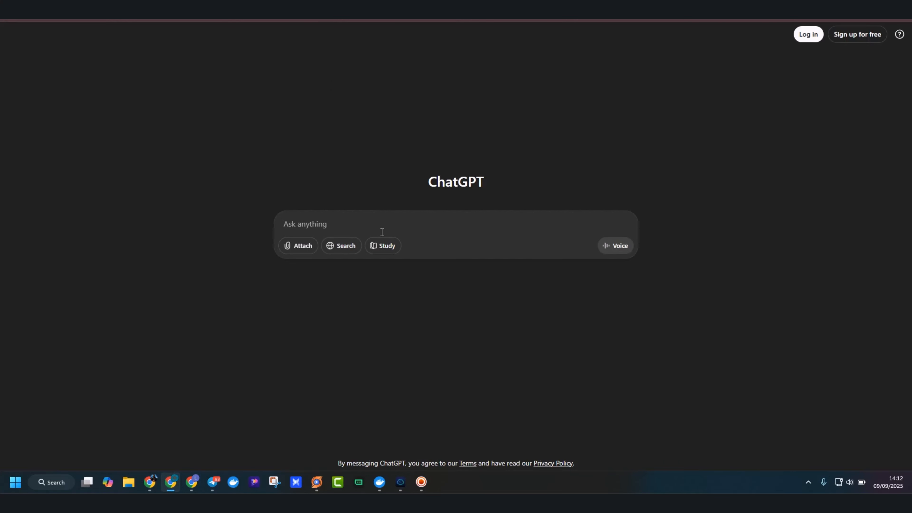
key("ctrl+v")
key("shift+Return")
key("shift+Return")
key("shift+Return")
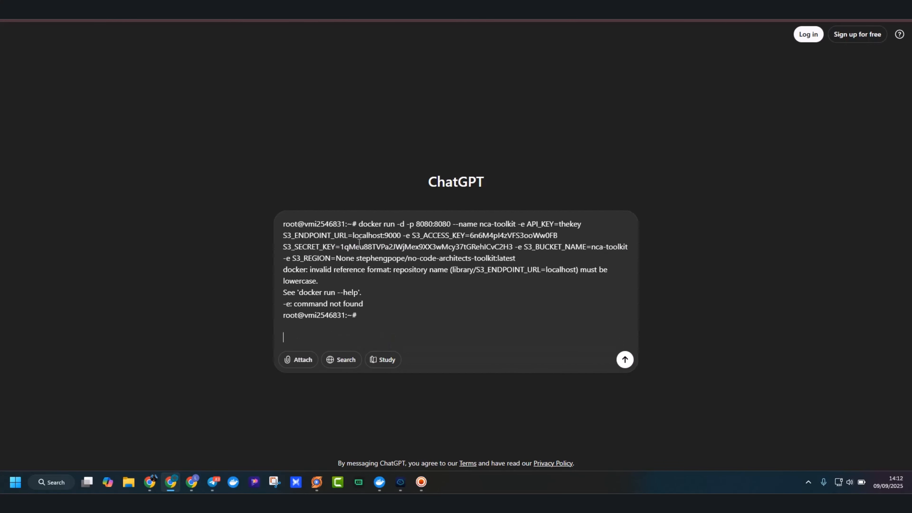
type("solve this")
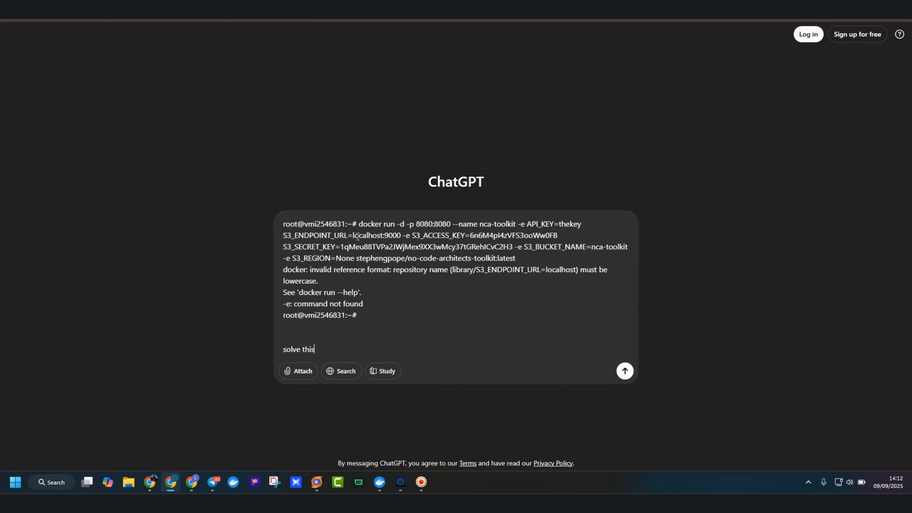
key("Return")
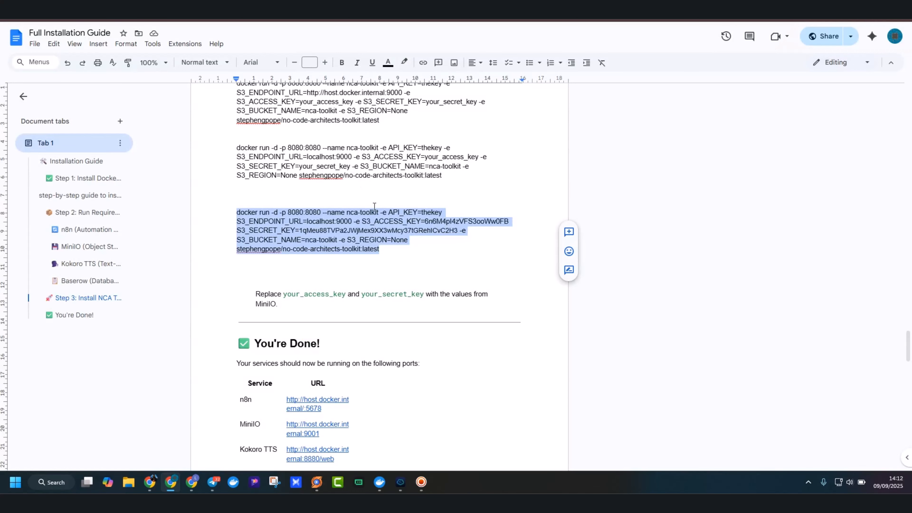
- After checking the guide's API_KEY value, copy ChatGPT's corrected docker run and paste it into the SSH terminal
left_click(374, 207)
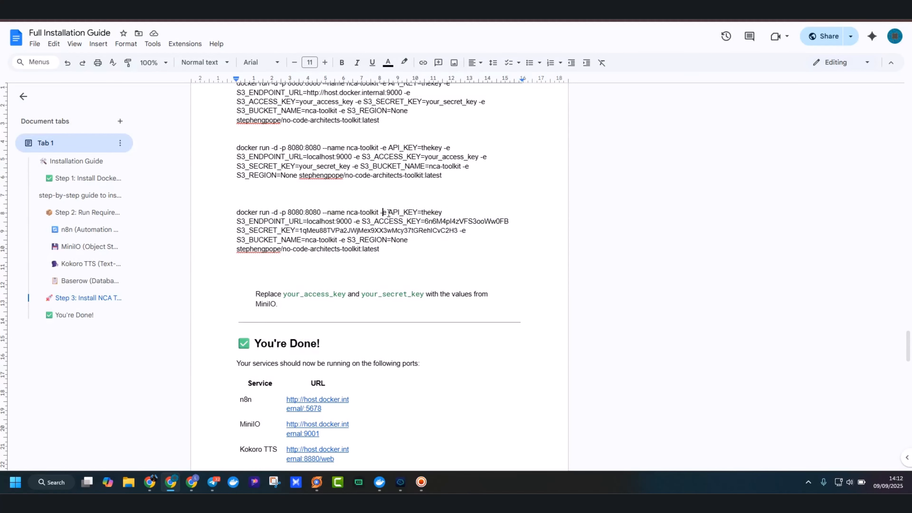
left_click_drag(388, 212, 431, 208)
left_click(446, 212)
left_click(421, 212)
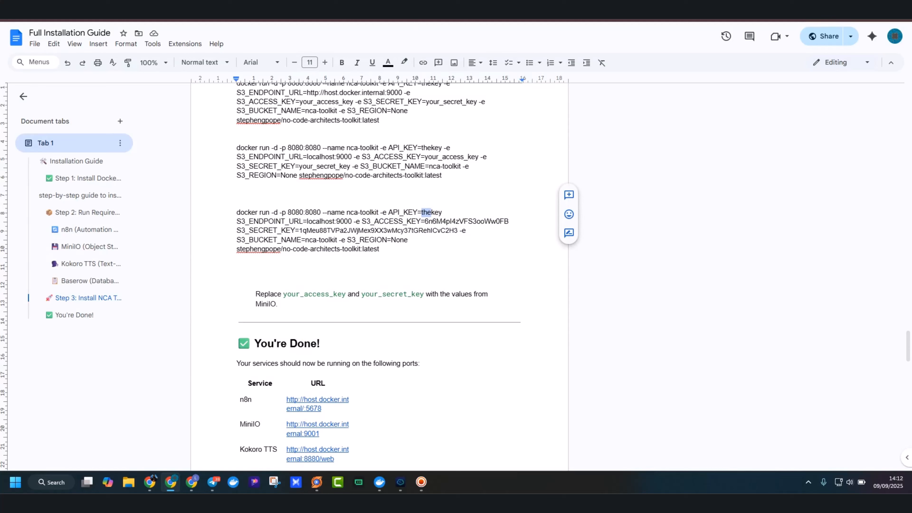
double_click(430, 212)
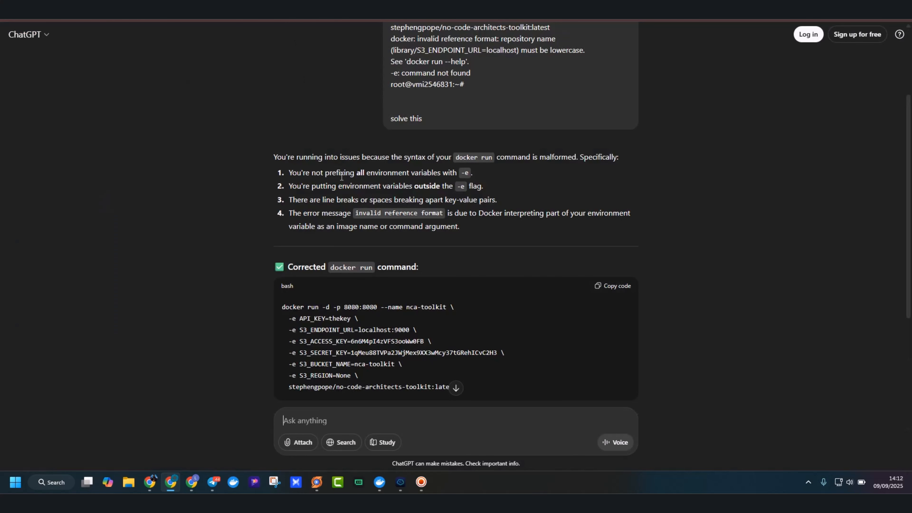
scroll(376, 278, "down", 3)
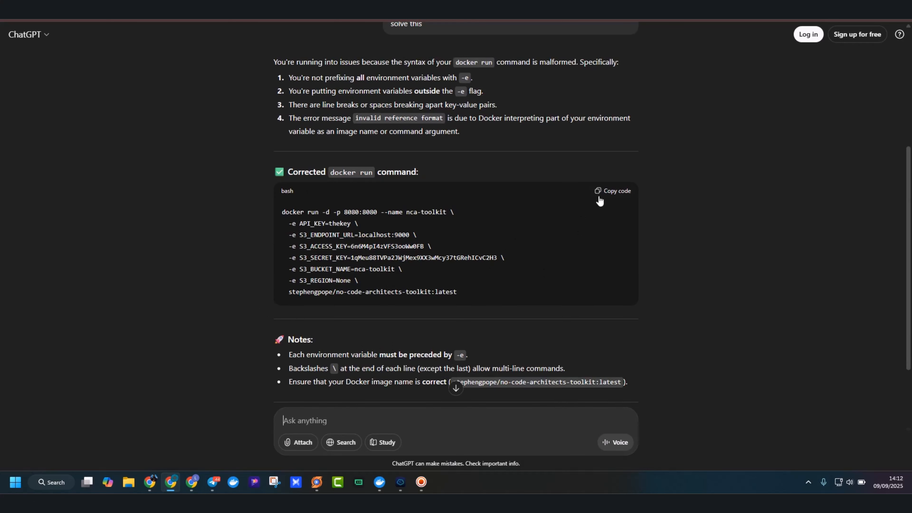
left_click(608, 193)
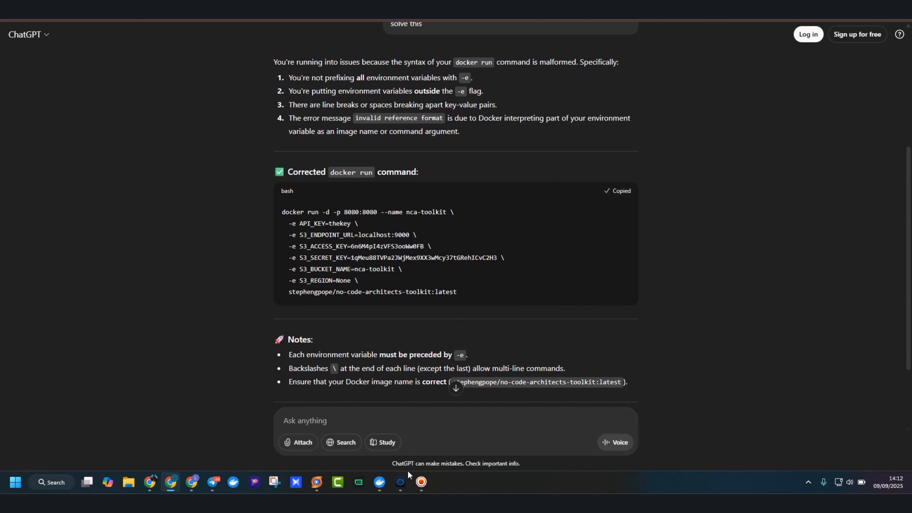
left_click(400, 482)
right_click(344, 438)
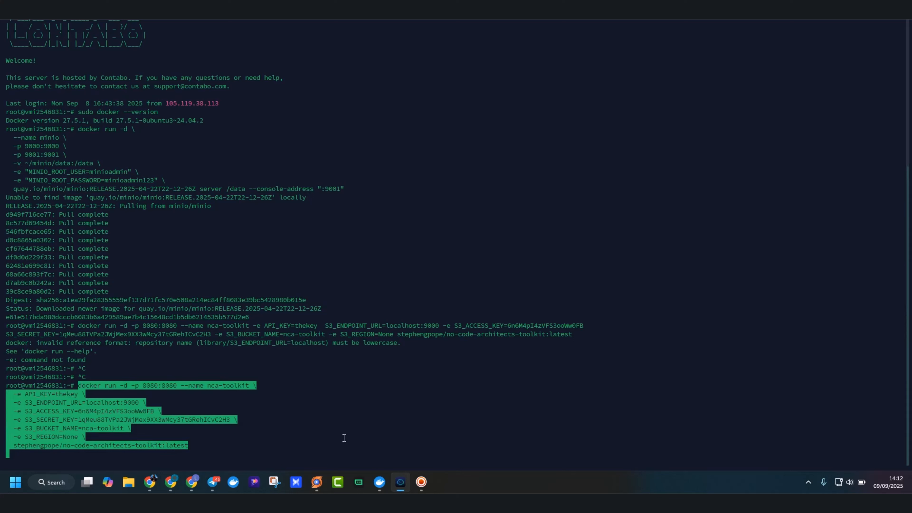
- Run the corrected command so the no-code-architects-toolkit image starts pulling, then minimise the terminal
key("Return")
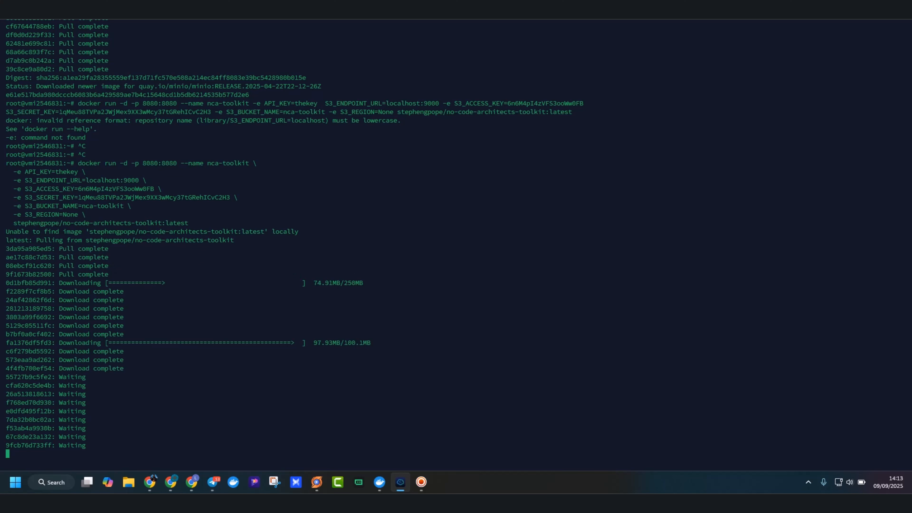
key("super+Down")
- Open the local n8n instance at localhost:5678 in the other Chrome window
key("ctrl+t")
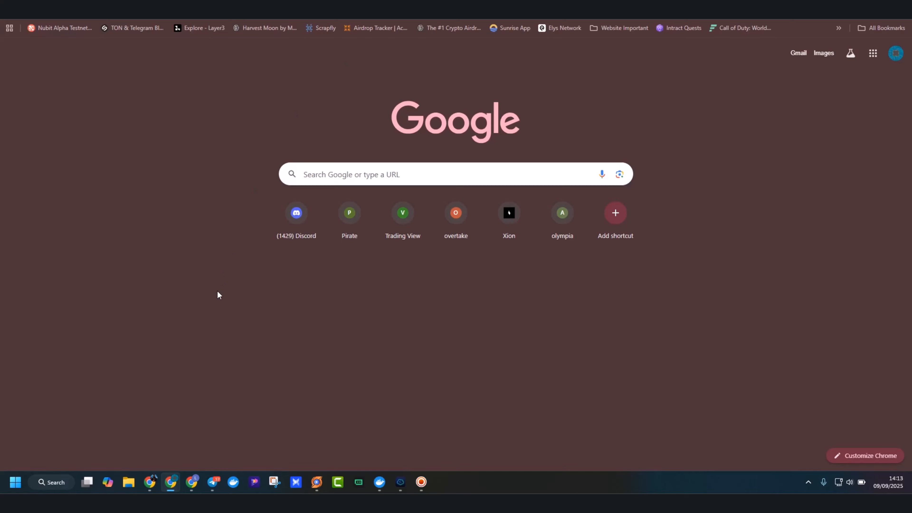
mouse_move(193, 482)
left_click(200, 431)
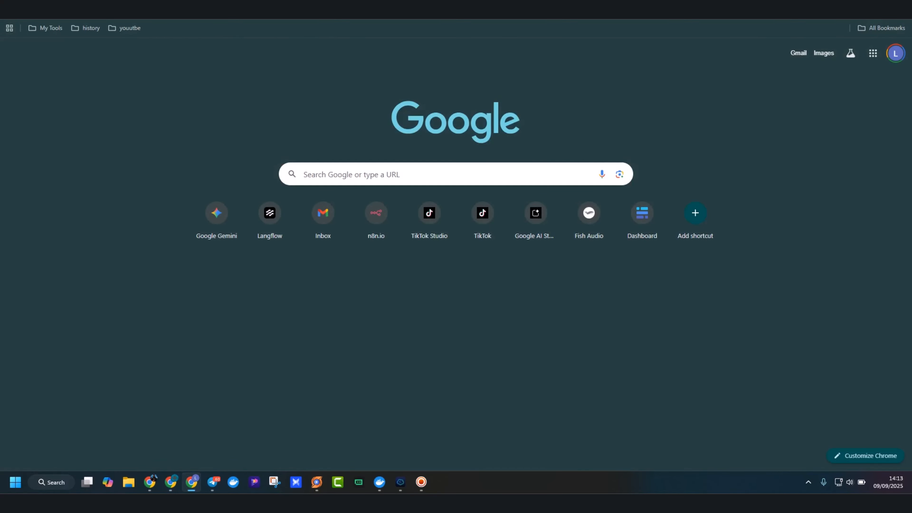
type("lo")
key("Return")
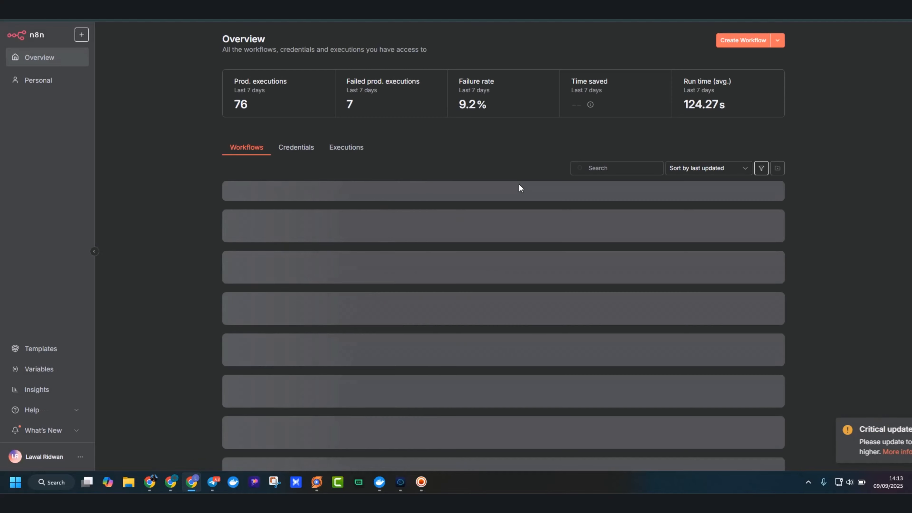
- Create a new workflow, dismiss the update notice, and add an HTTP Request node as its first step
left_click(734, 43)
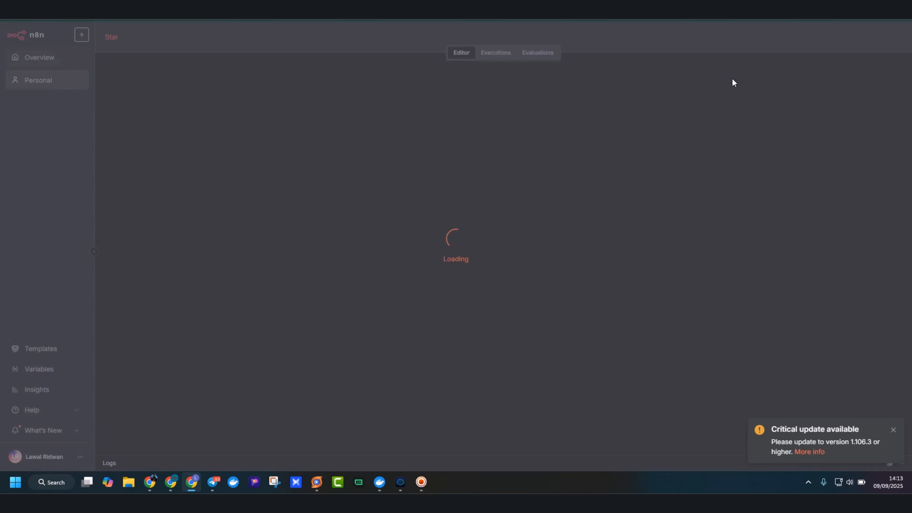
left_click(892, 430)
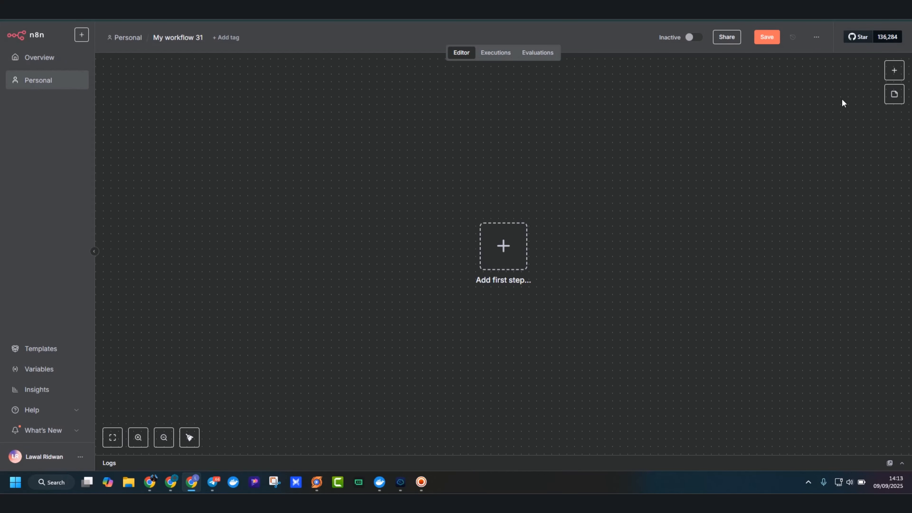
left_click(892, 70)
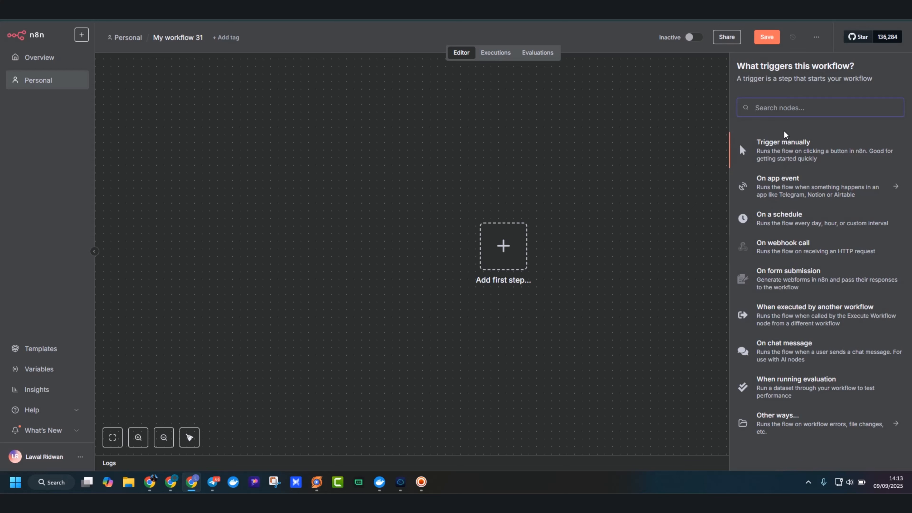
type("http")
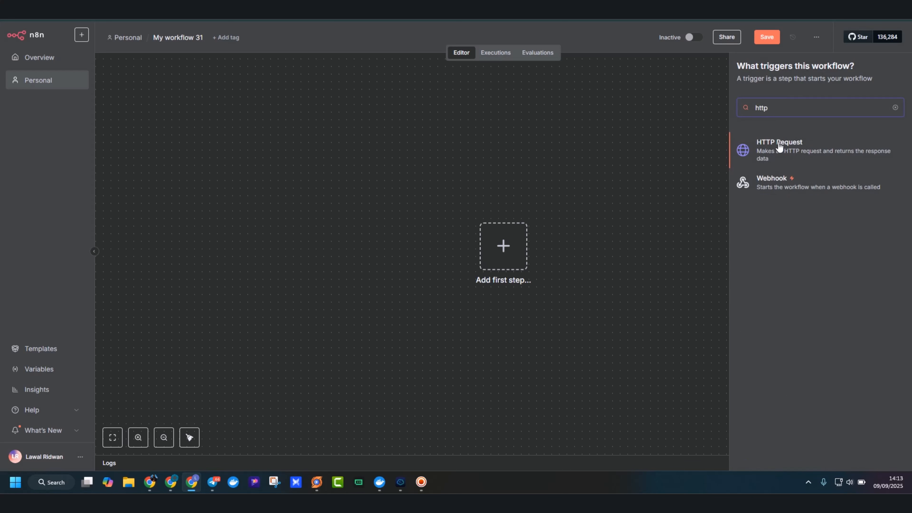
left_click(776, 148)
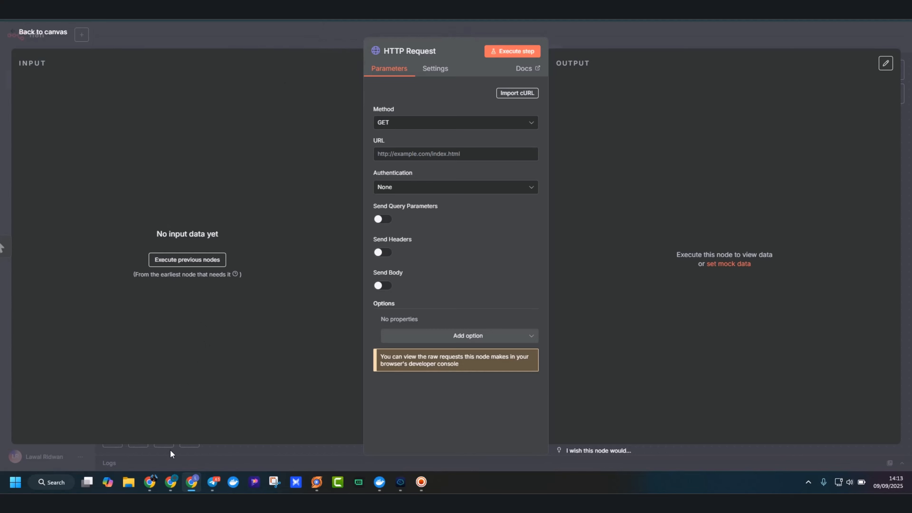
mouse_move(150, 485)
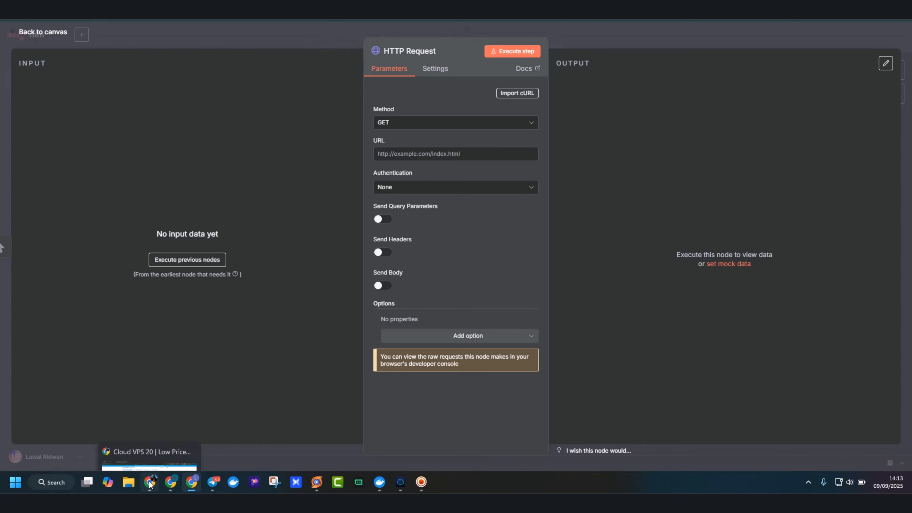
- Search Google for 'nca toolkit github', then check the image pull progress in the terminal
left_click(175, 485)
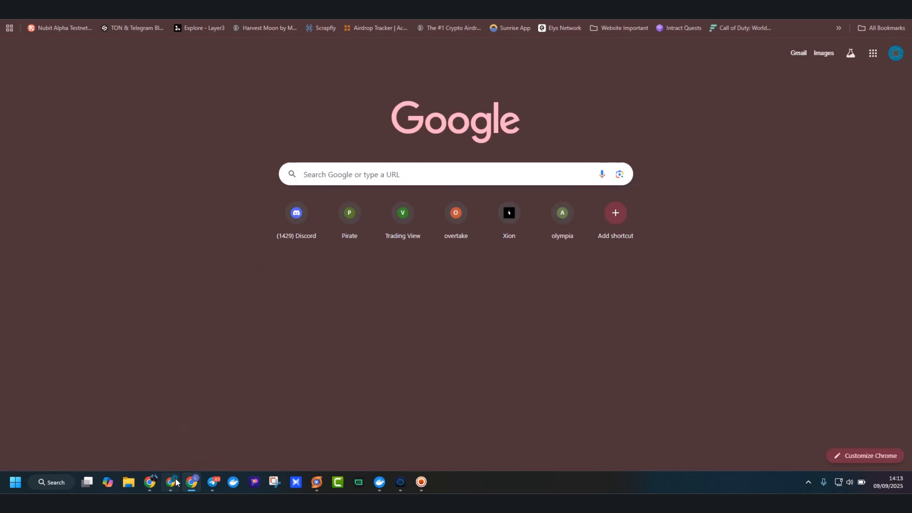
type("nca")
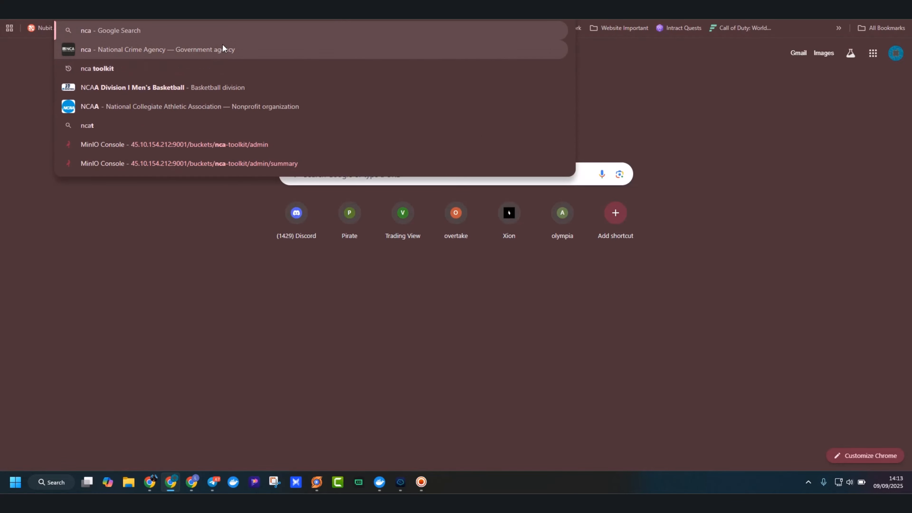
type(" tool")
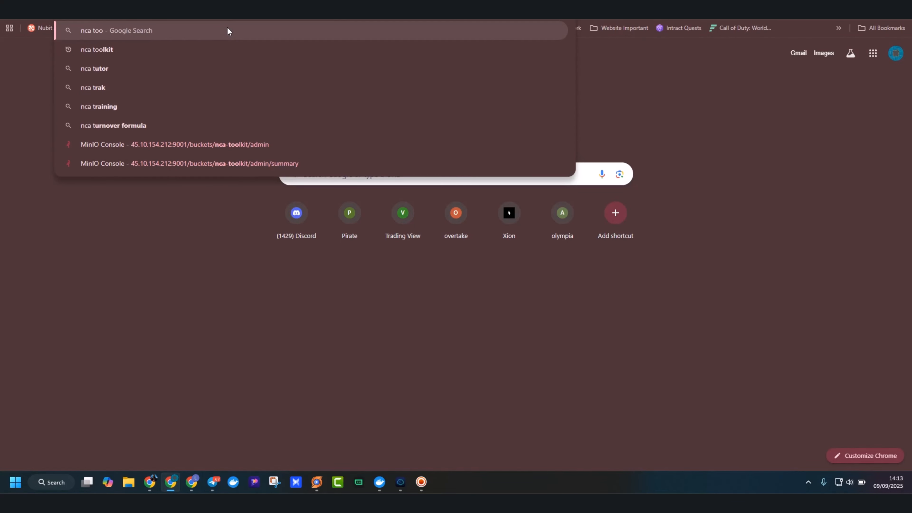
key("Down")
key("Down")
key("Down")
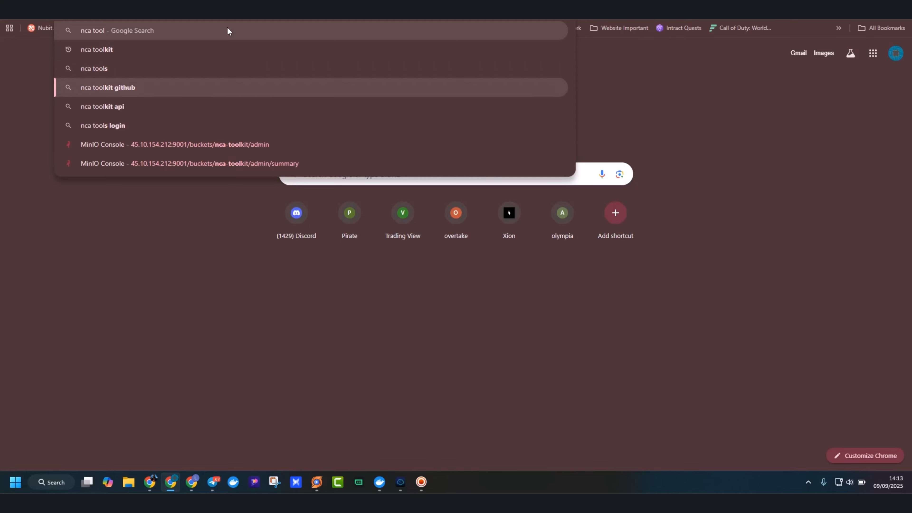
key("Return")
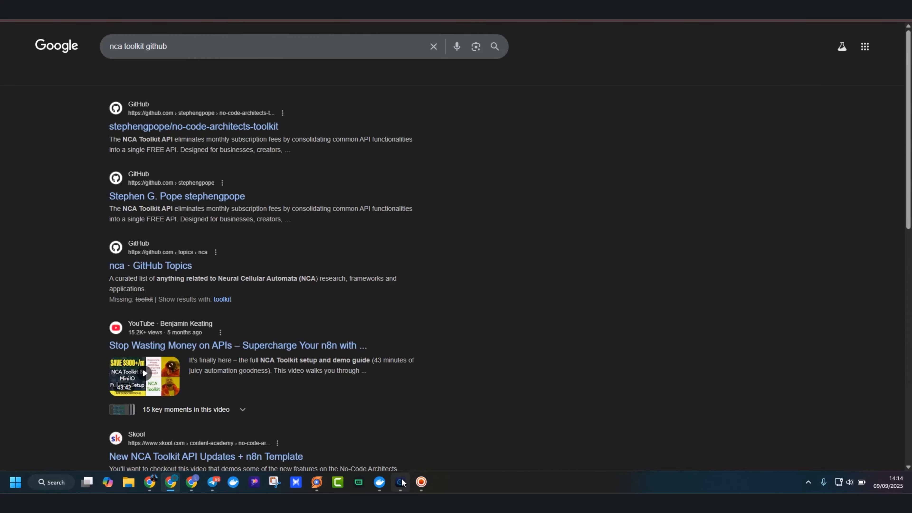
left_click(400, 482)
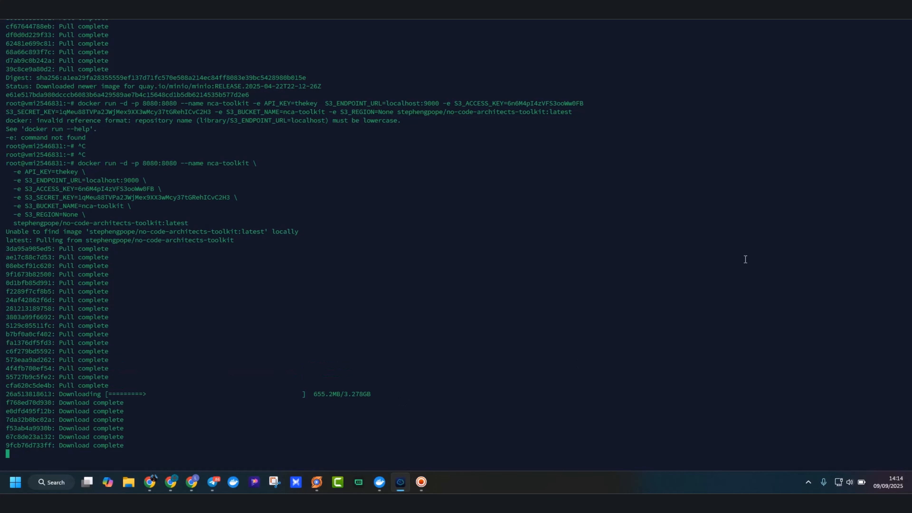
- Open the no-code-architects-toolkit GitHub result in a new tab and scroll its README to the API endpoints
key("alt+Tab")
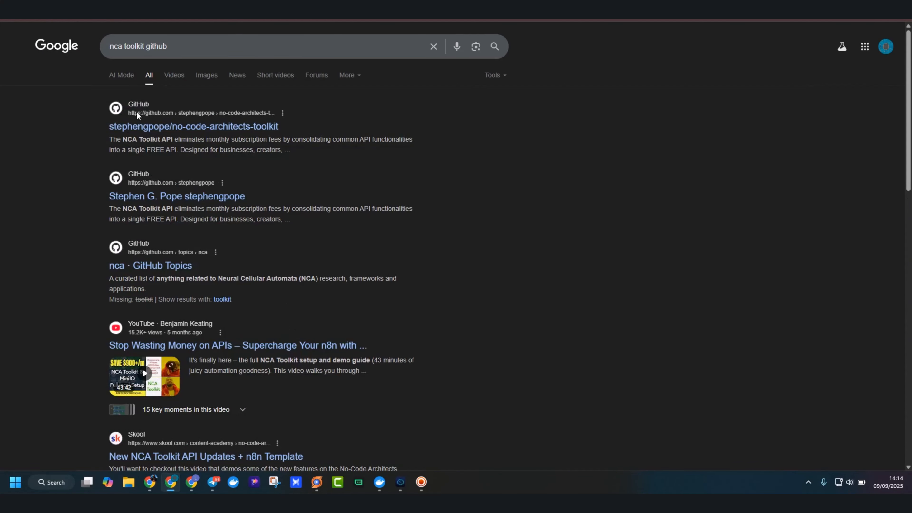
right_click(149, 124)
left_click(173, 134)
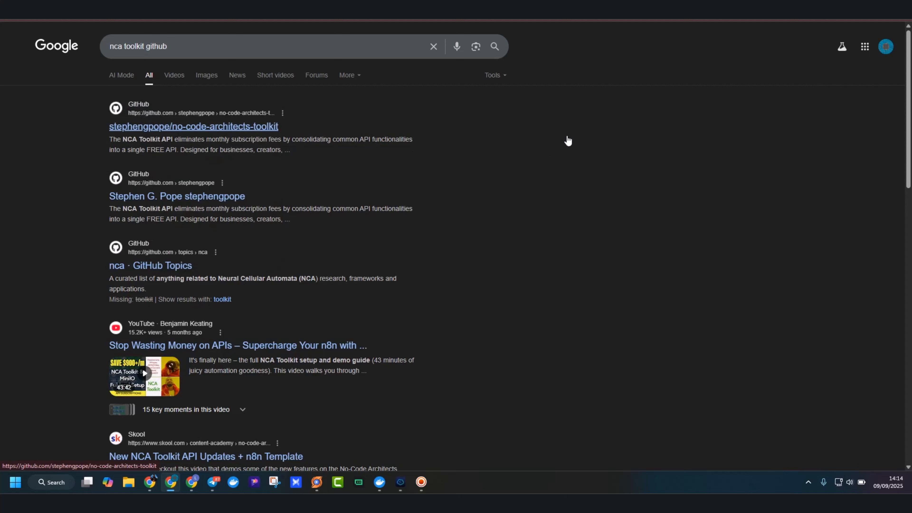
key("ctrl+Tab")
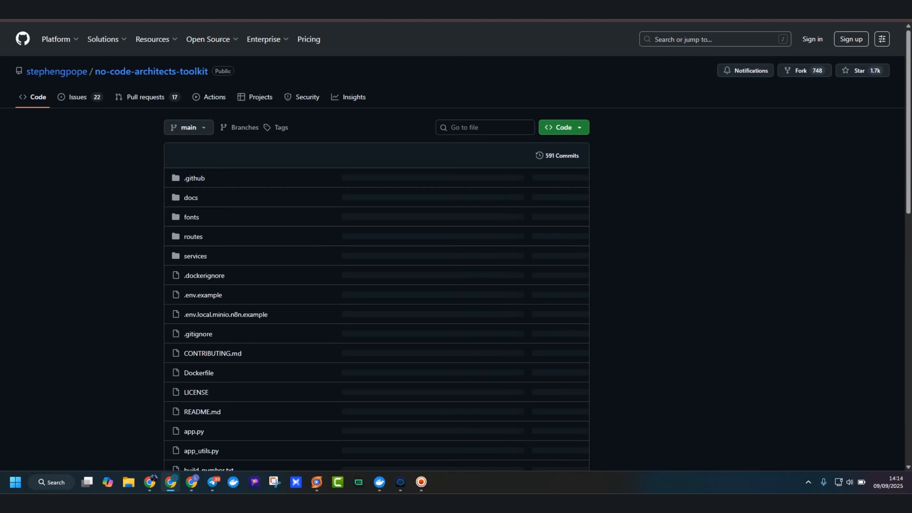
scroll(326, 212, "down", 10)
scroll(326, 213, "down", 20)
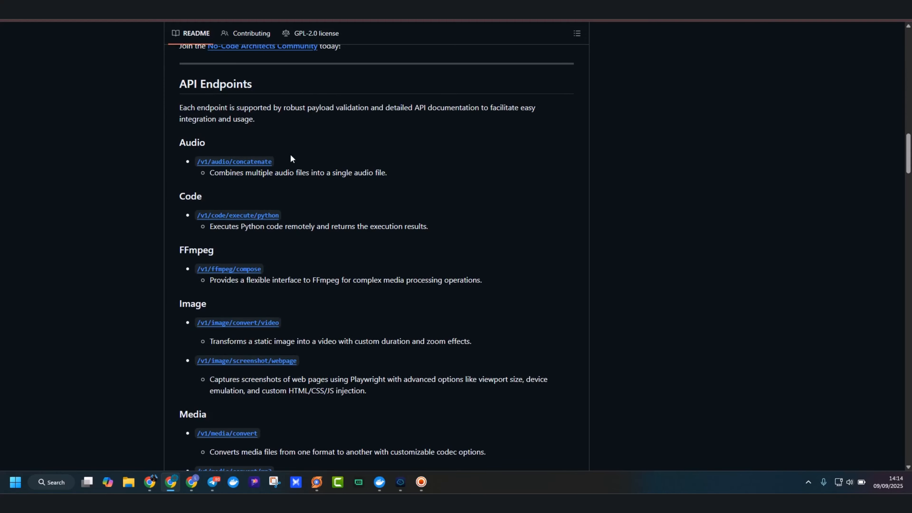
scroll(145, 136, "down", 5)
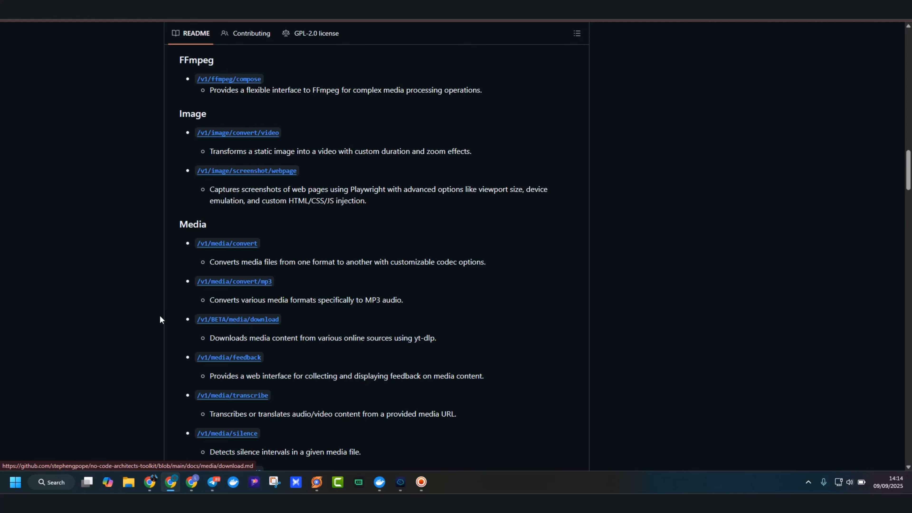
- Open the /v1/BETA/media/download documentation and copy its example cURL command
left_click(231, 324)
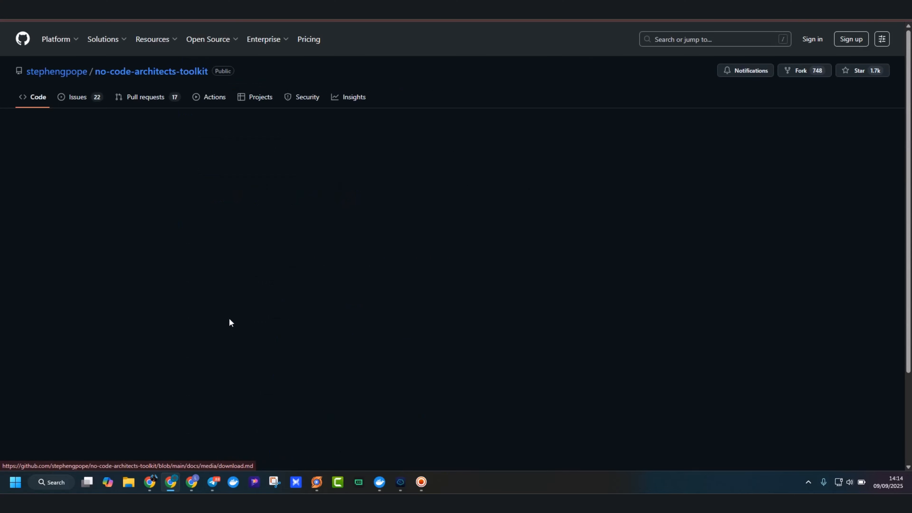
scroll(387, 194, "down", 10)
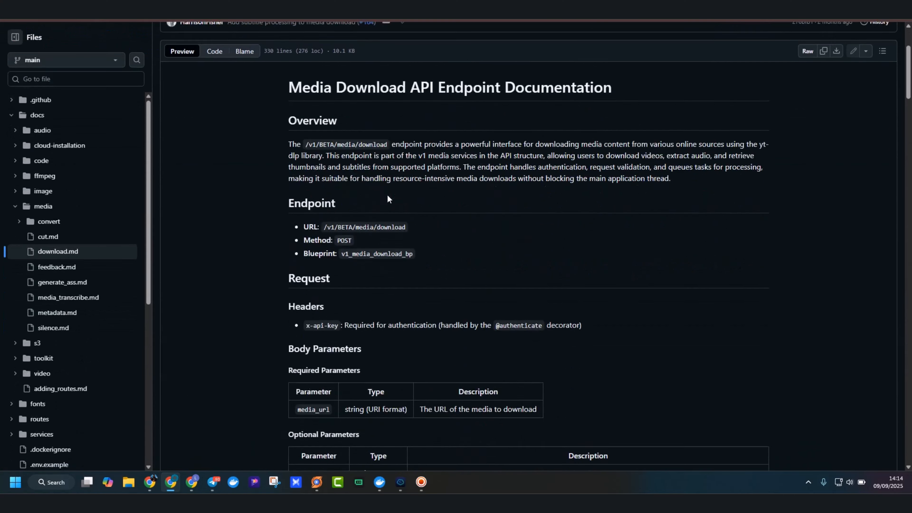
scroll(387, 193, "down", 12)
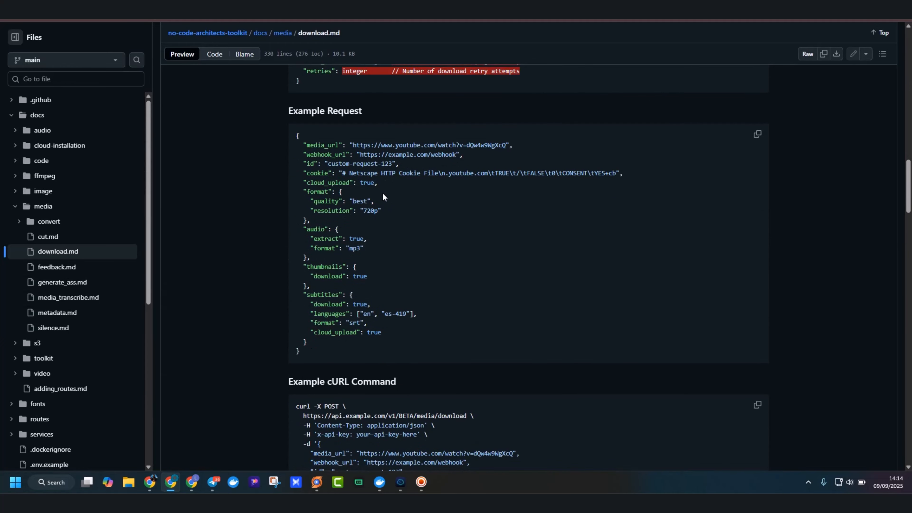
scroll(383, 197, "down", 8)
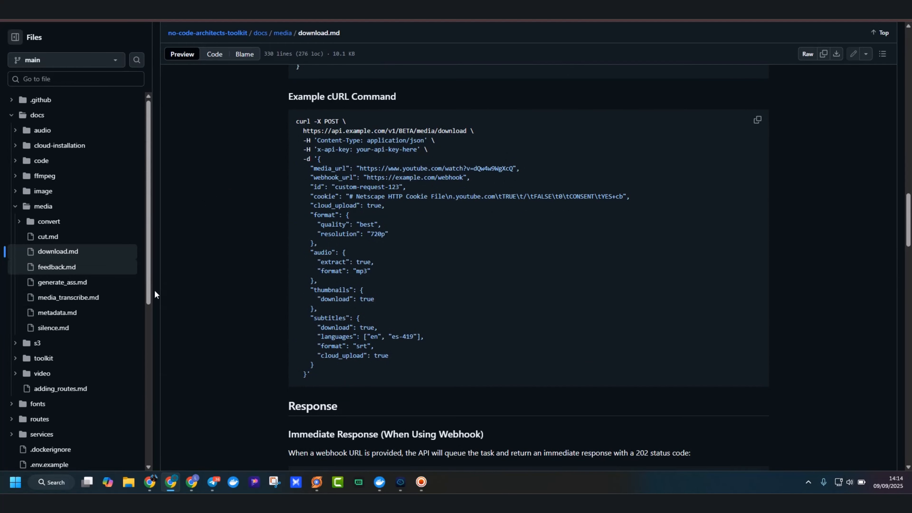
left_click(756, 122)
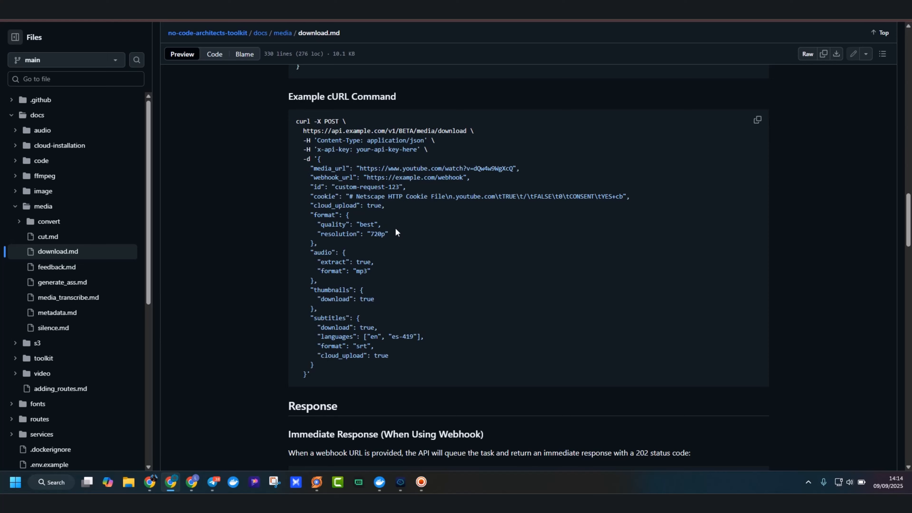
scroll(429, 301, "down", 3)
scroll(429, 301, "up", 1)
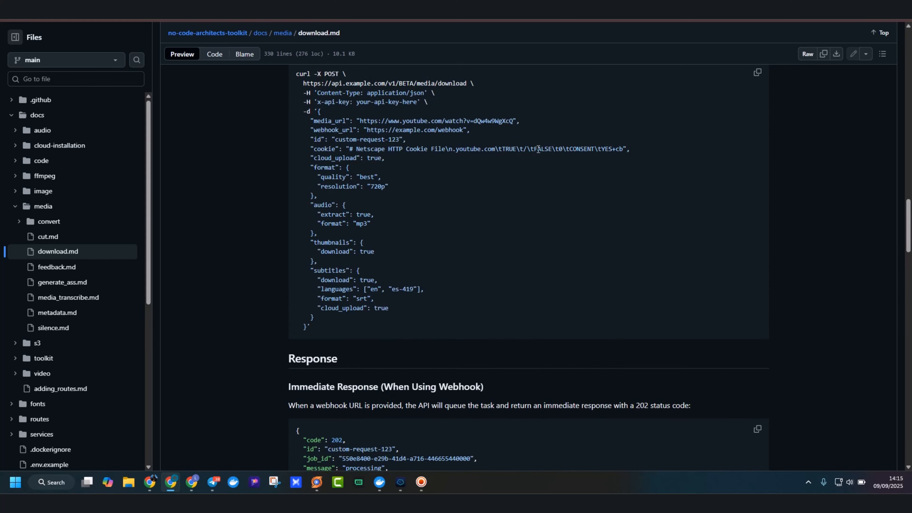
scroll(294, 178, "down", 15)
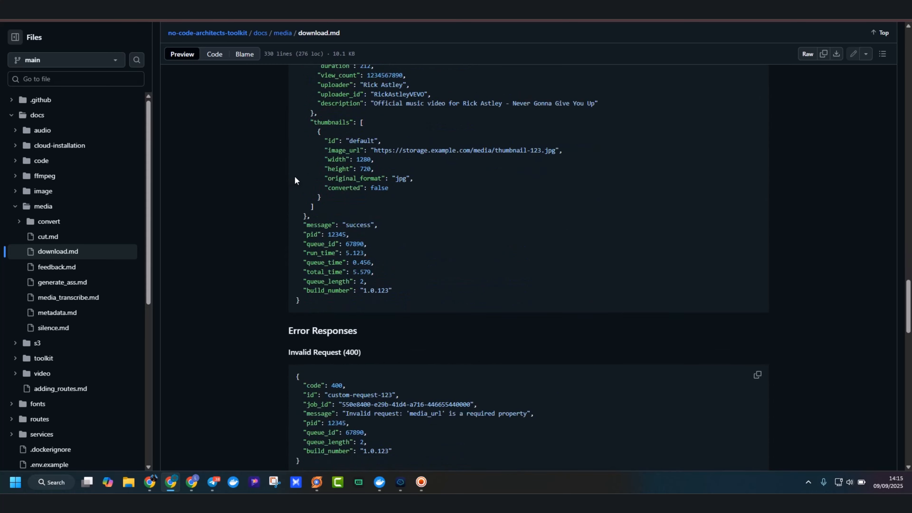
scroll(295, 178, "down", 20)
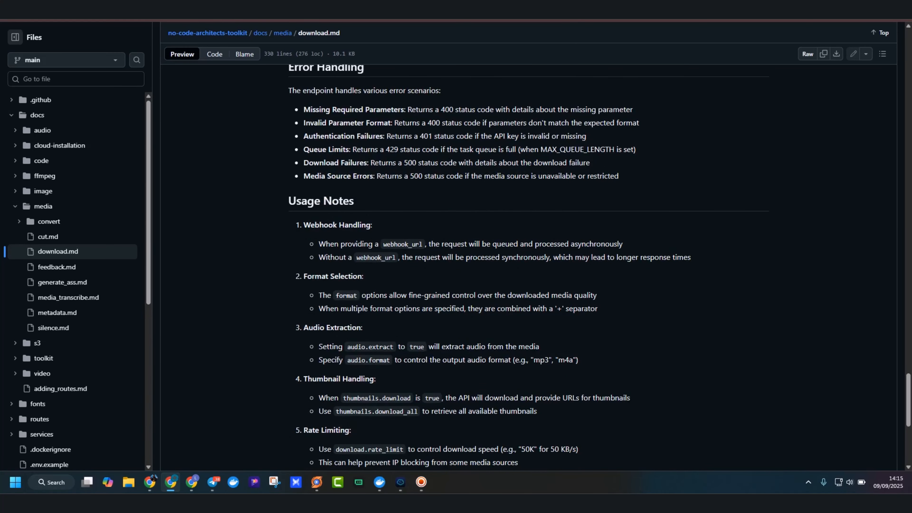
- Import the copied cURL into the HTTP Request node, making it a POST to /v1/BETA/media/download
left_click(192, 481)
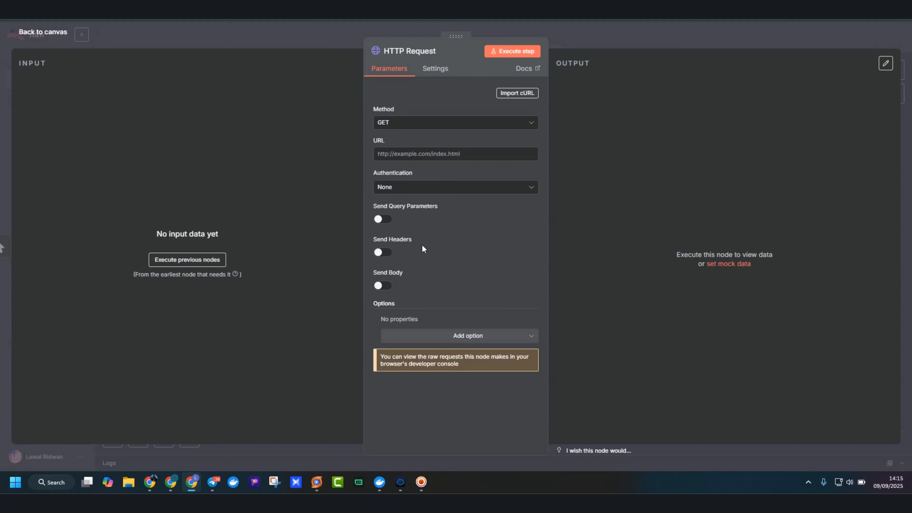
left_click(519, 93)
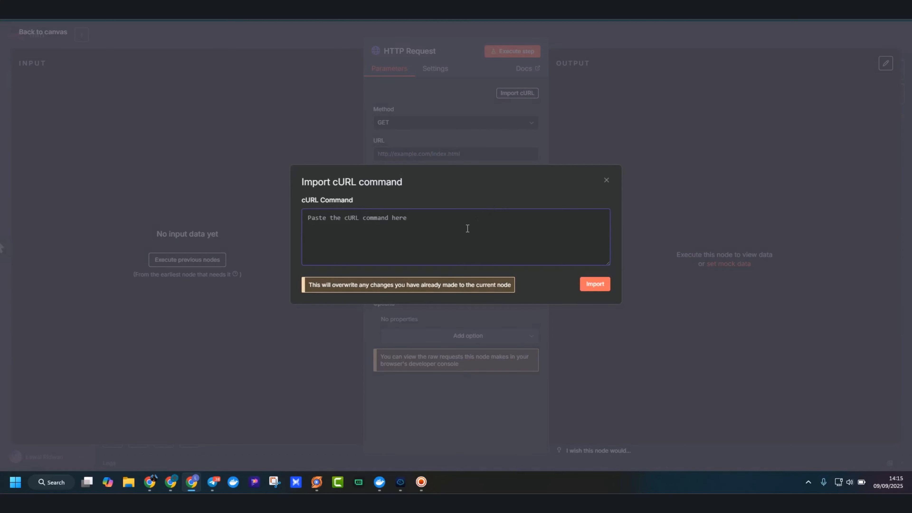
key("ctrl+v")
left_click(588, 287)
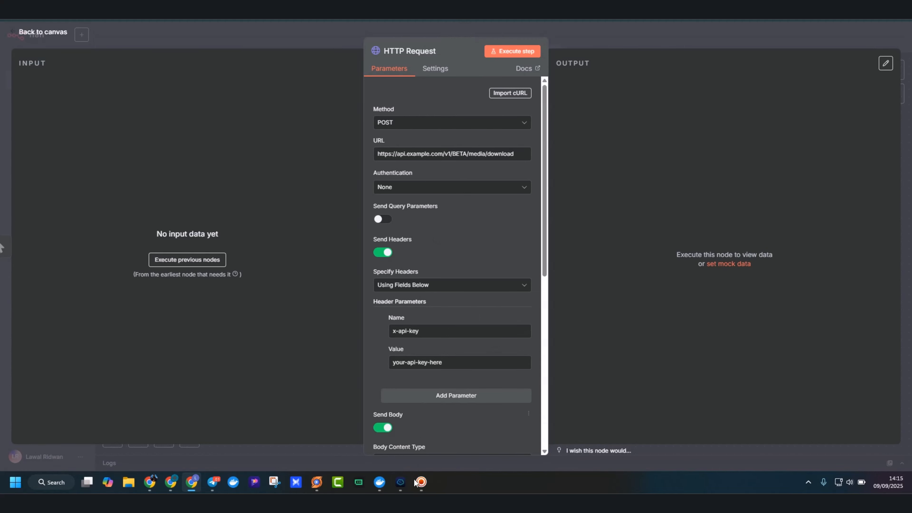
- Check the docker pull progress, then select the placeholder x-api-key header value in n8n
left_click(401, 485)
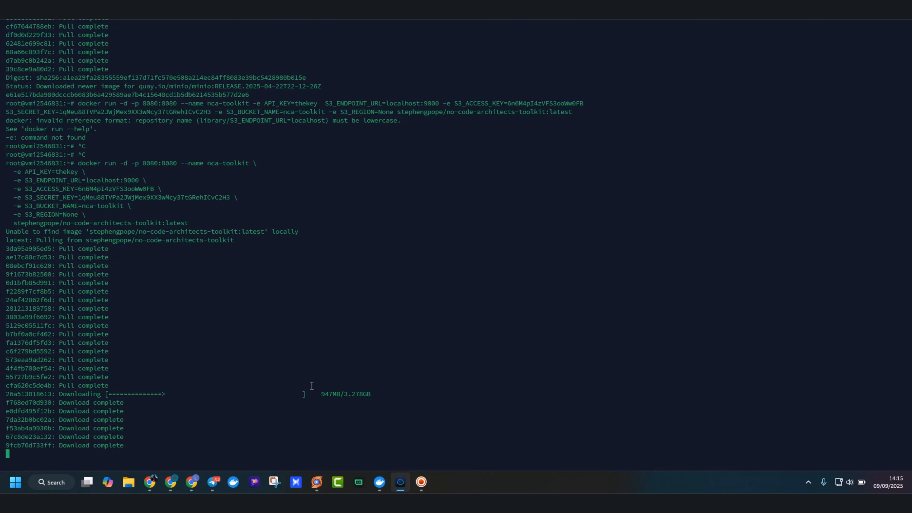
scroll(299, 375, "up", 2)
scroll(299, 374, "down", 2)
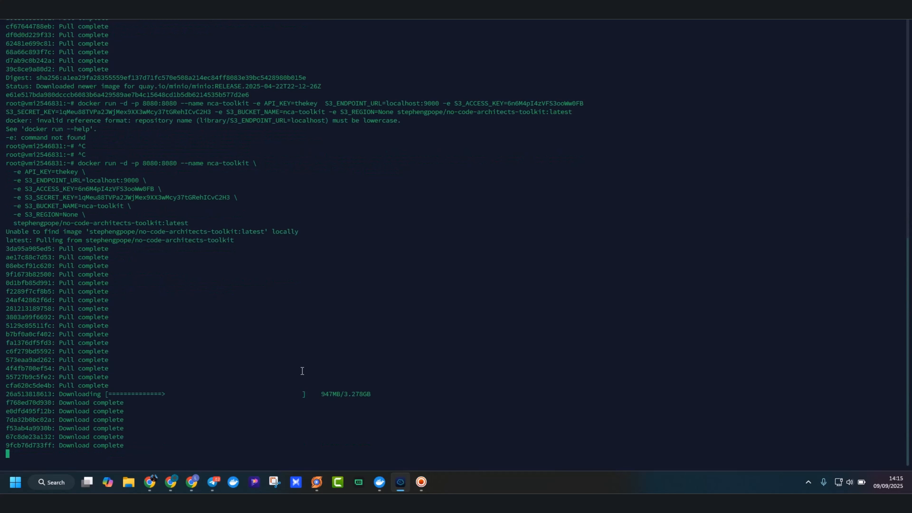
left_click(399, 480)
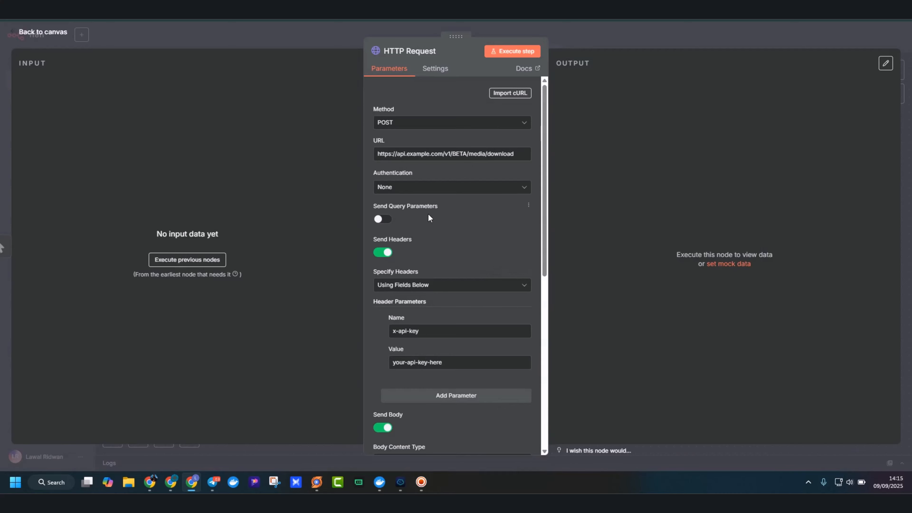
scroll(387, 309, "down", 3)
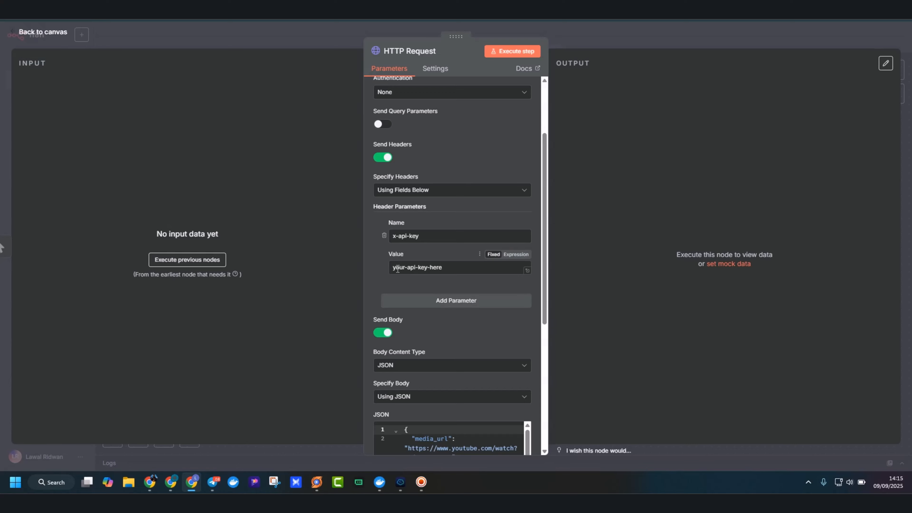
left_click_drag(393, 268, 461, 265)
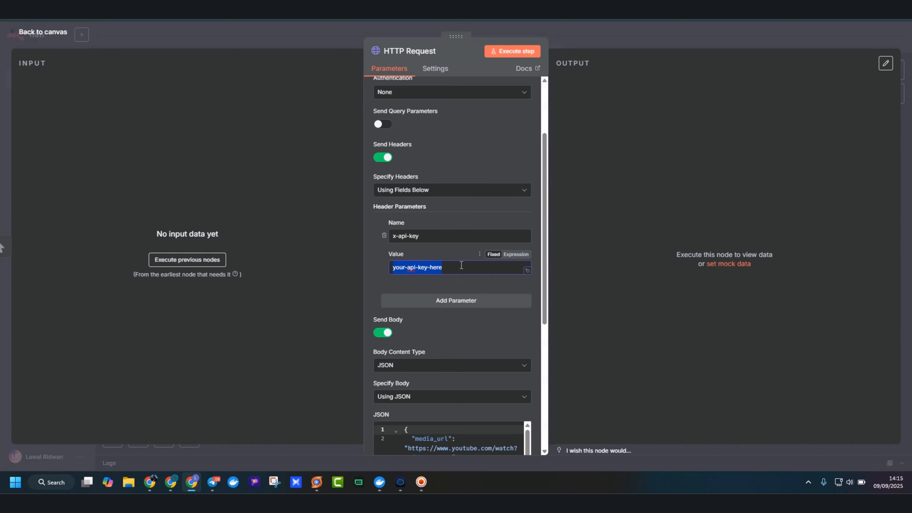
- Replace the placeholder x-api-key header value with the toolkit's API key from the docker run command
key("BackSpace")
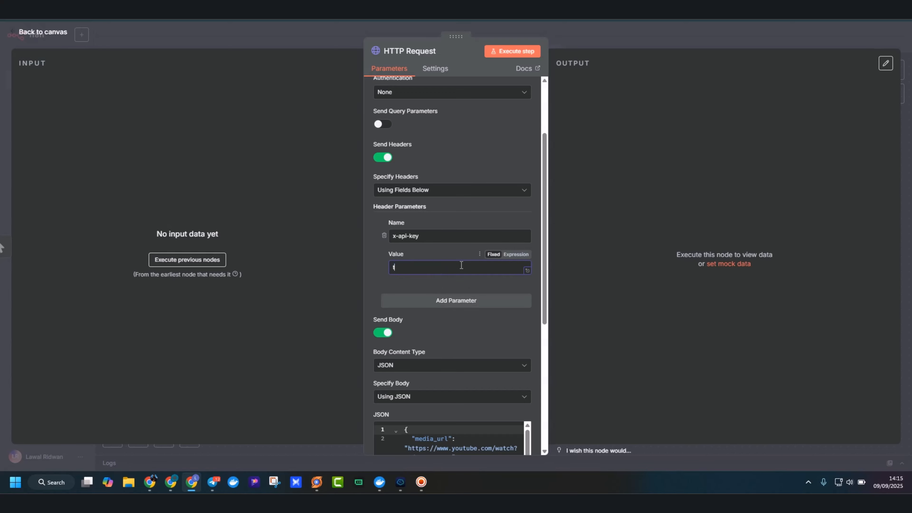
left_click(171, 481)
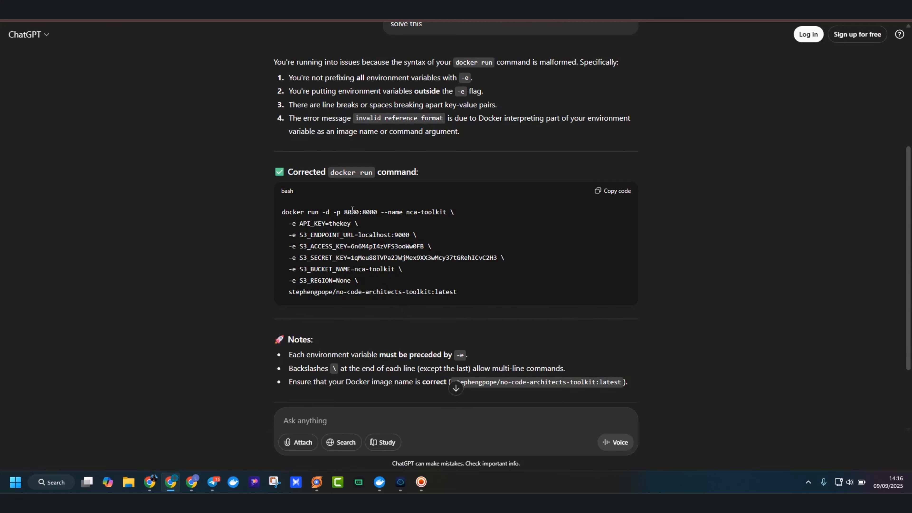
- Check the server terminal, then go back to the HTTP Request node to edit its URL
left_click(400, 482)
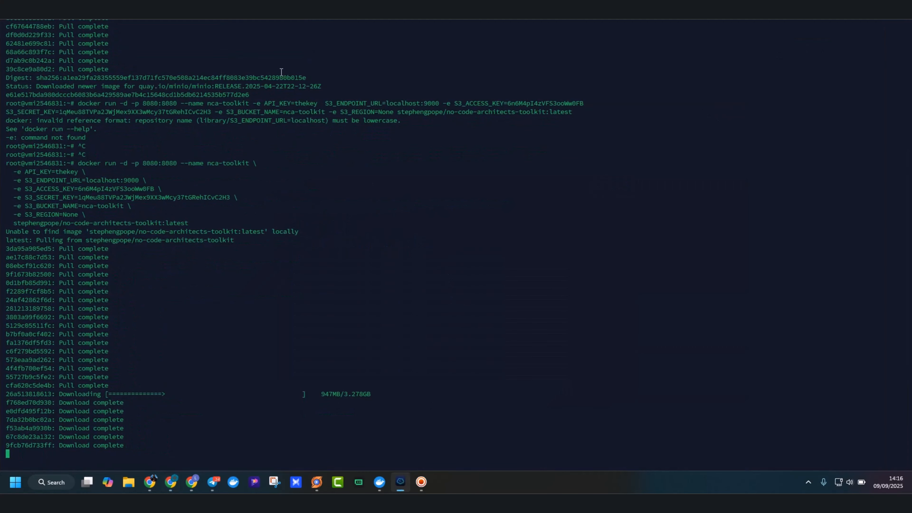
right_click(86, 4)
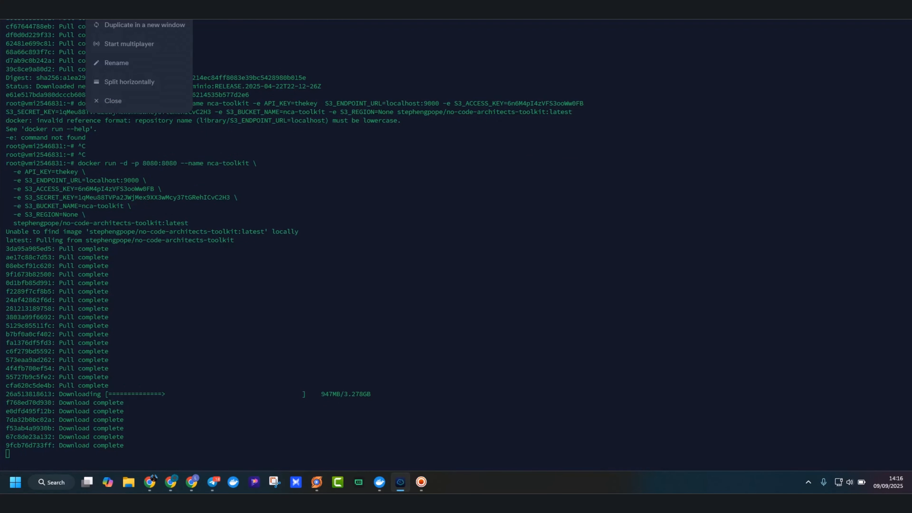
left_click(117, 60)
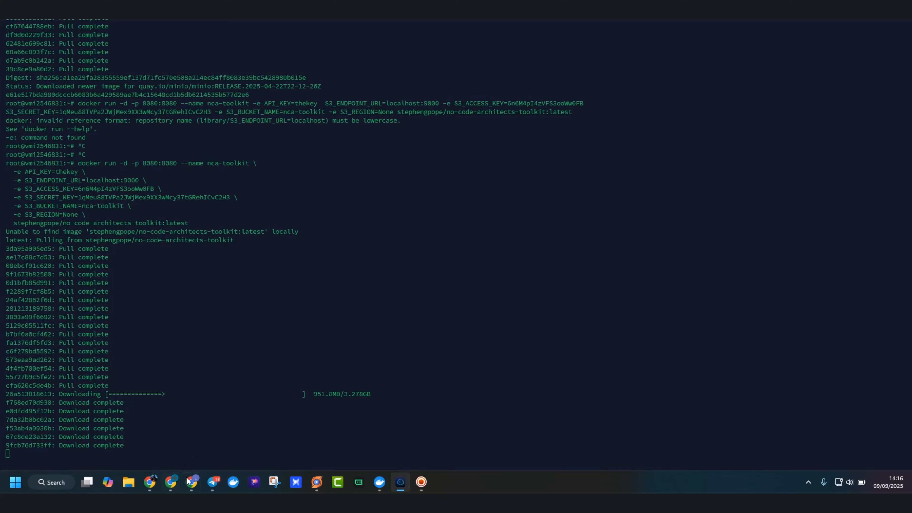
left_click(190, 482)
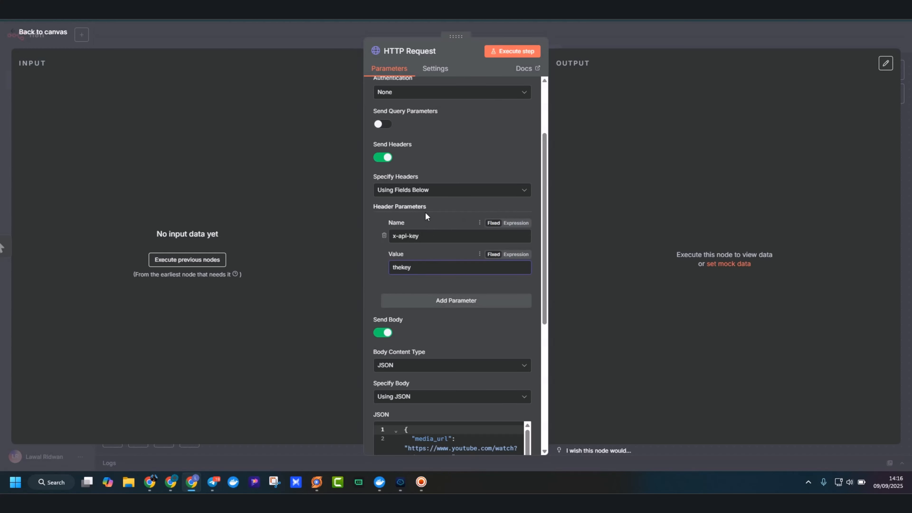
scroll(425, 212, "up", 3)
left_click(451, 153)
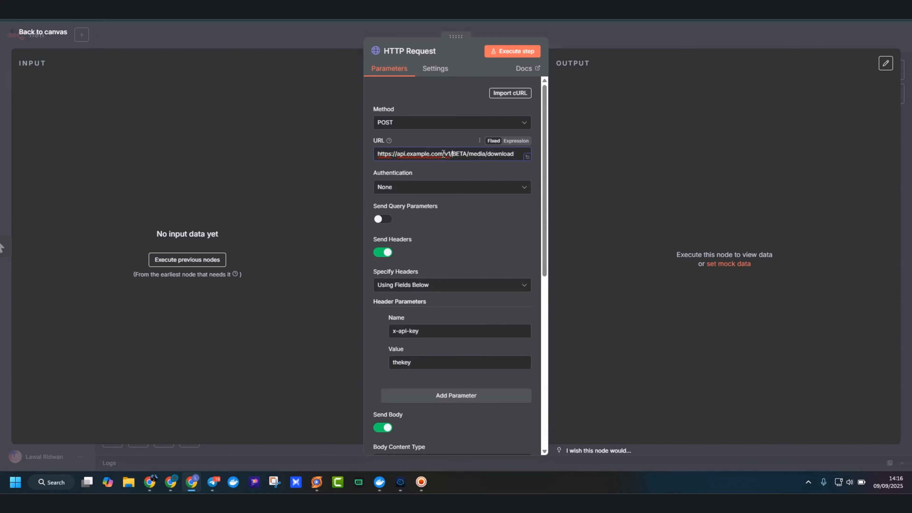
left_click_drag(443, 153, 397, 154)
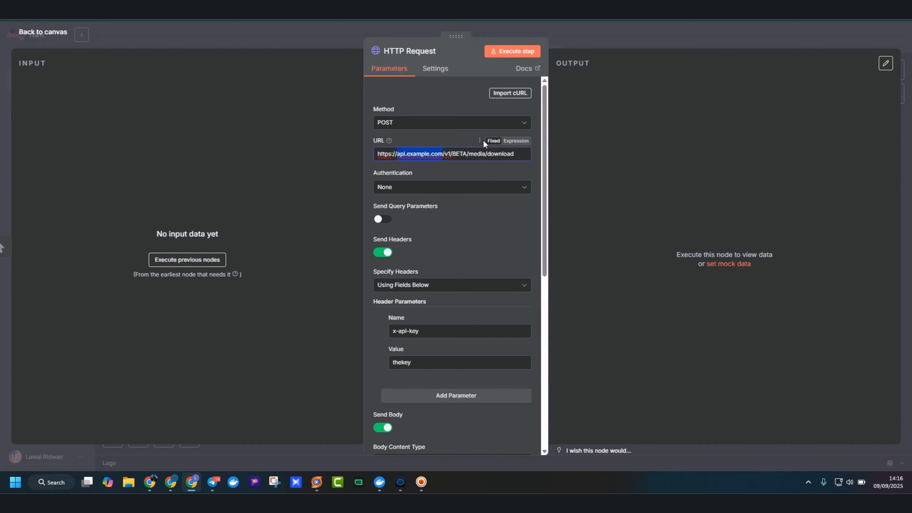
key("ctrl+v")
type(":")
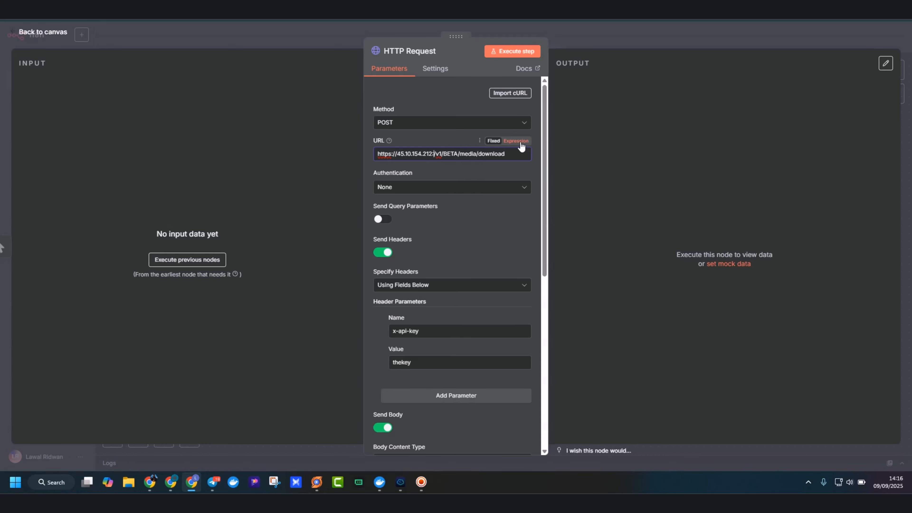
type("8080")
left_click(391, 154)
key("BackSpace")
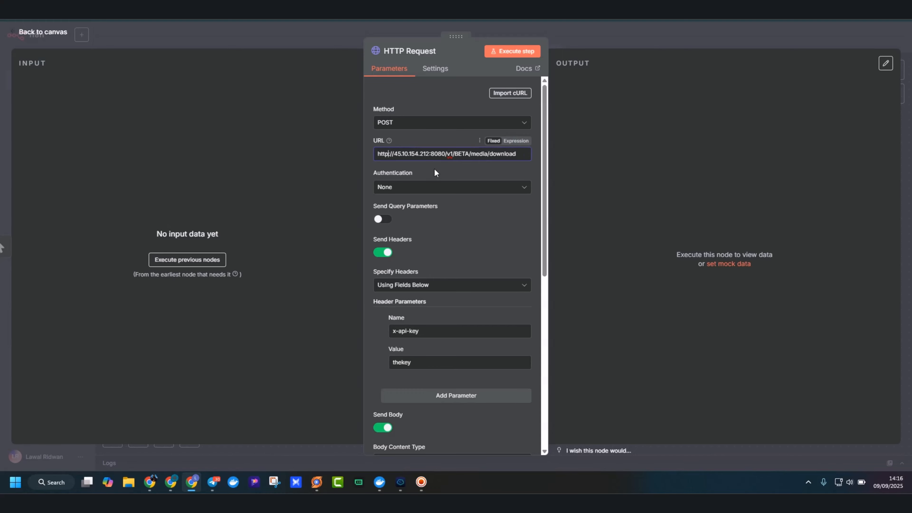
left_click(462, 179)
- Confirm in the terminal that the toolkit image downloaded and its container started, then recheck the URL
scroll(473, 173, "down", 5)
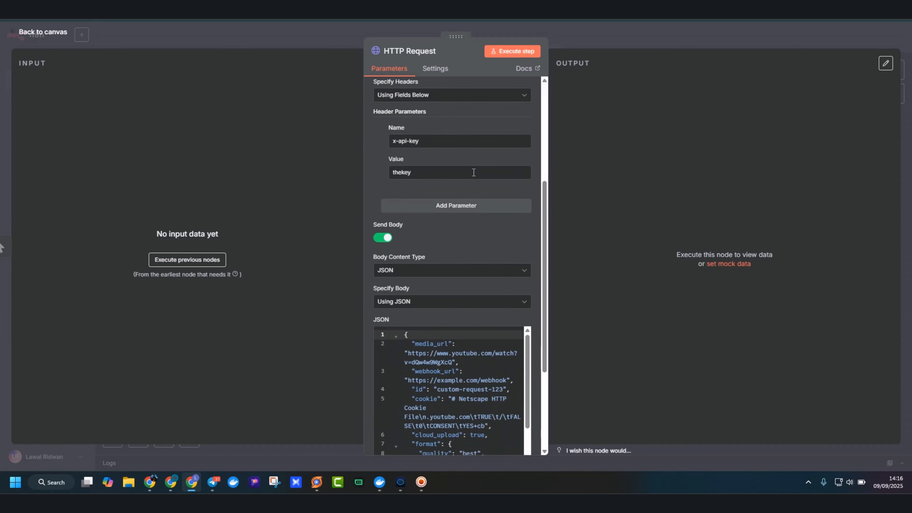
scroll(449, 380, "down", 3)
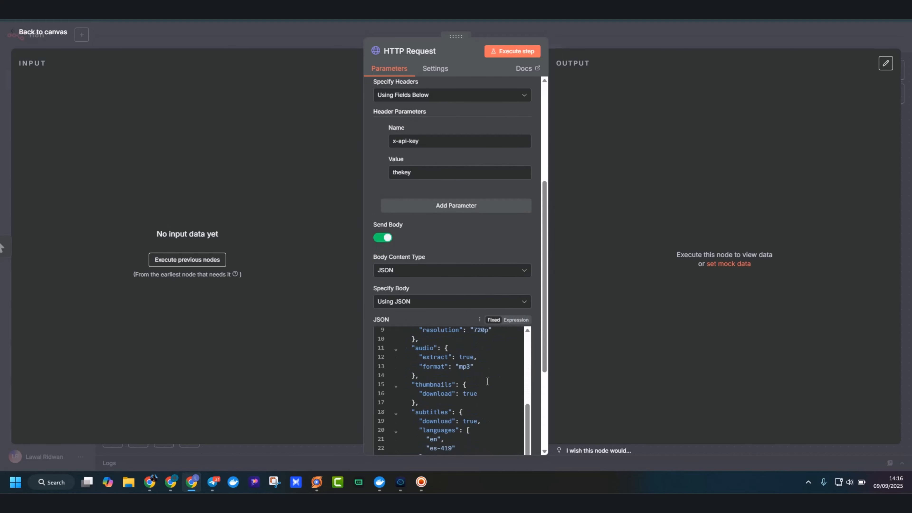
left_click(400, 482)
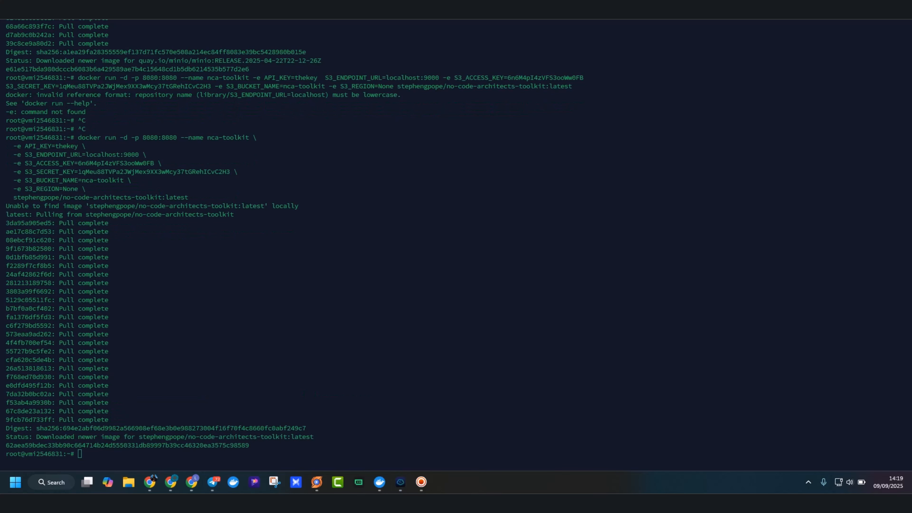
left_click(857, 5)
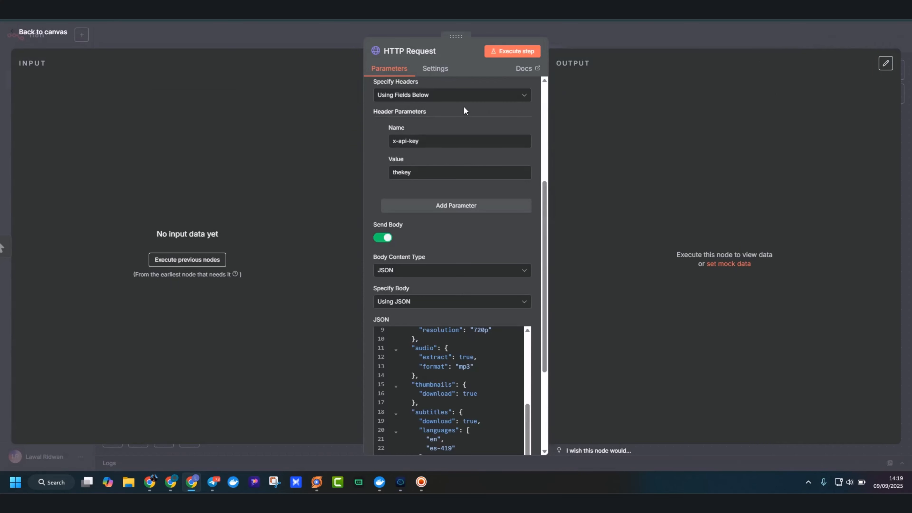
scroll(448, 377, "up", 5)
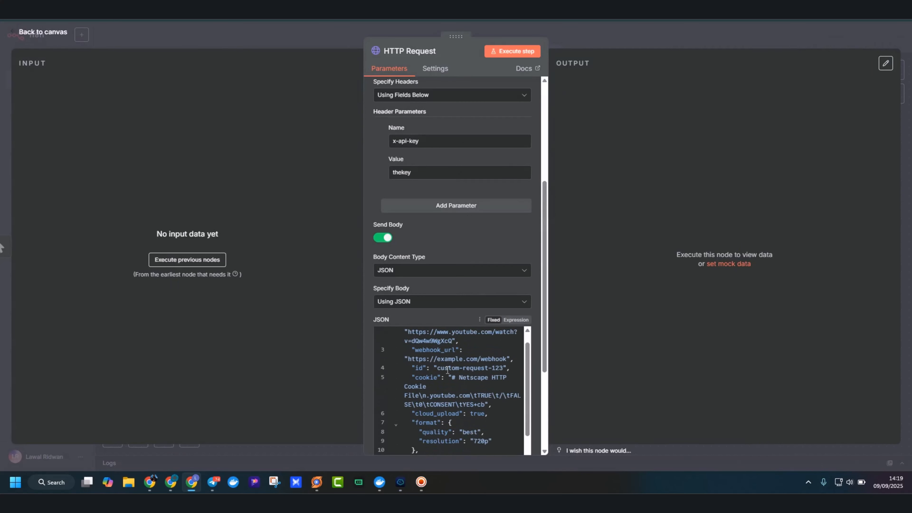
scroll(430, 147, "up", 3)
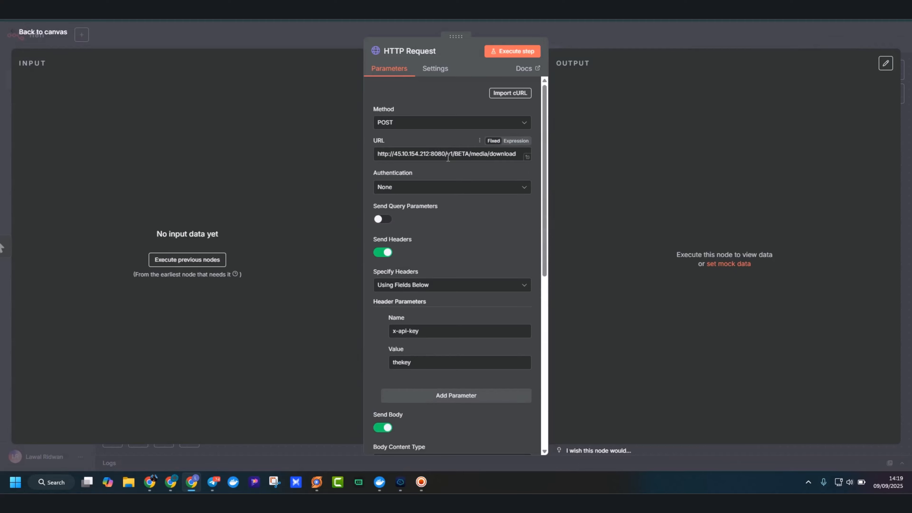
left_click_drag(445, 154, 356, 159)
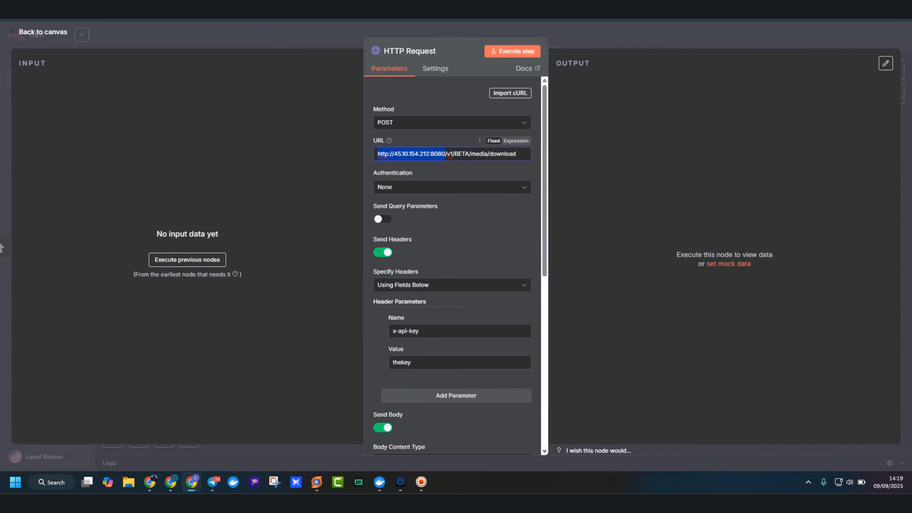
key("ctrl+c")
key("ctrl+t")
key("ctrl+v")
key("Return")
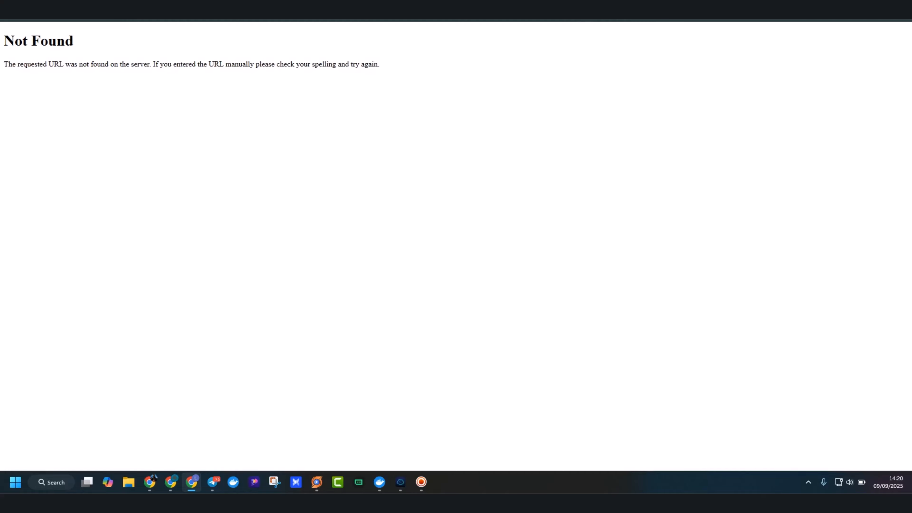
left_click_drag(732, 11, 745, 76)
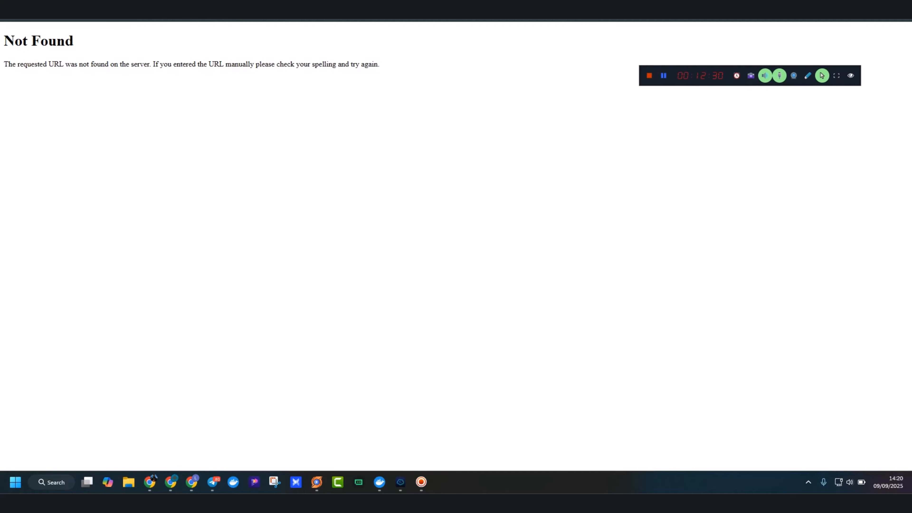
left_click(268, 13)
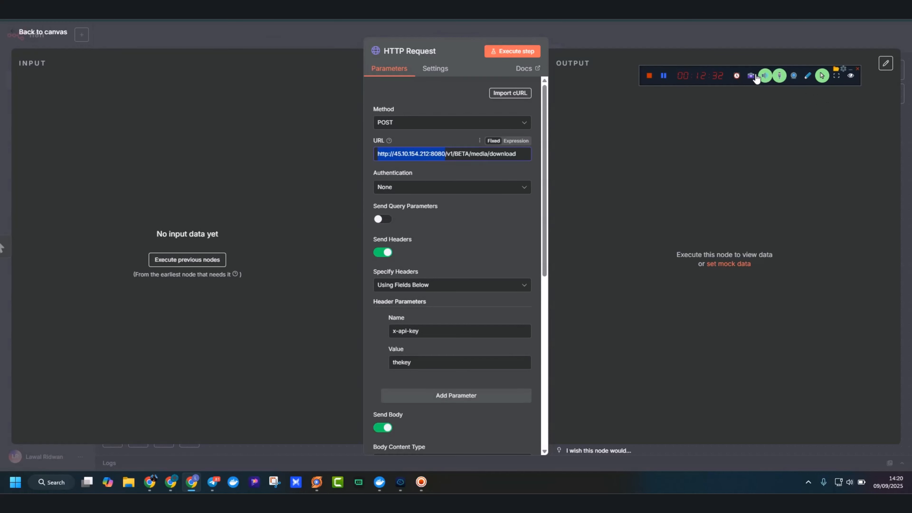
left_click(747, 69)
left_click_drag(741, 67, 734, 10)
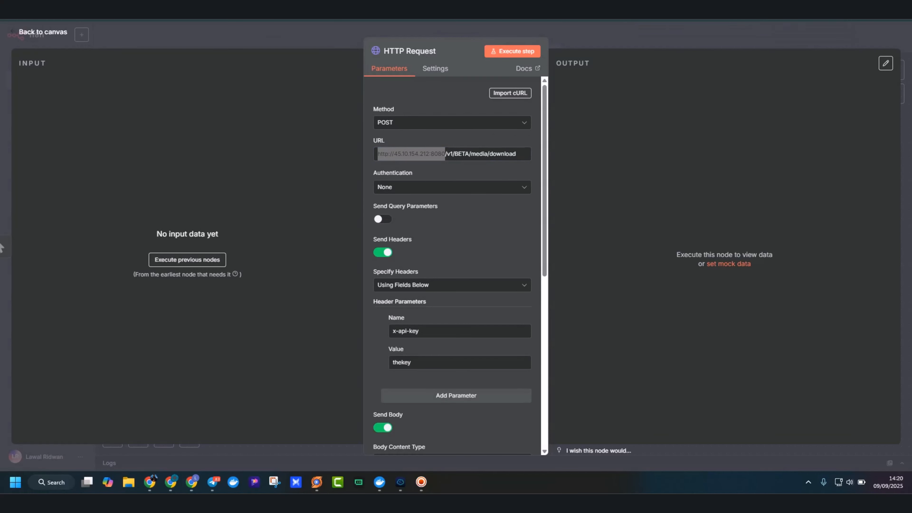
- Run the HTTP Request node and review its output in Schema view
left_click(516, 52)
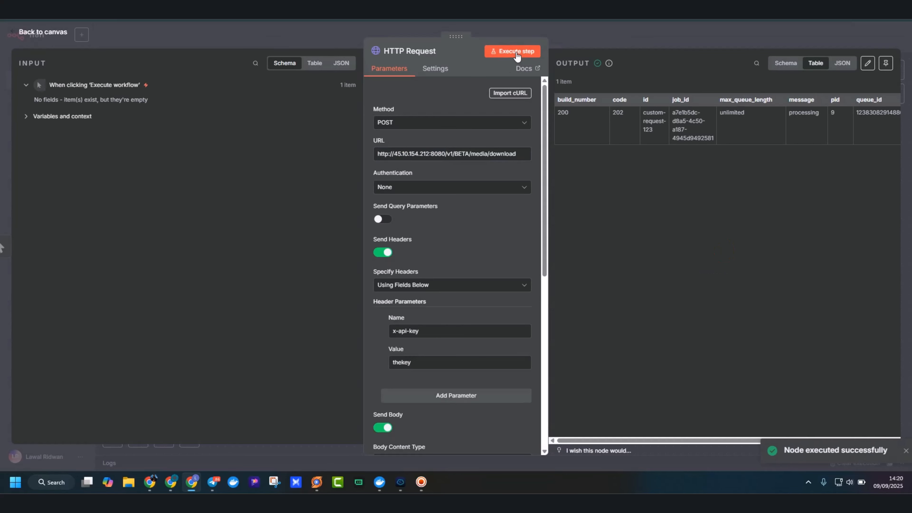
left_click(786, 63)
scroll(500, 232, "down", 6)
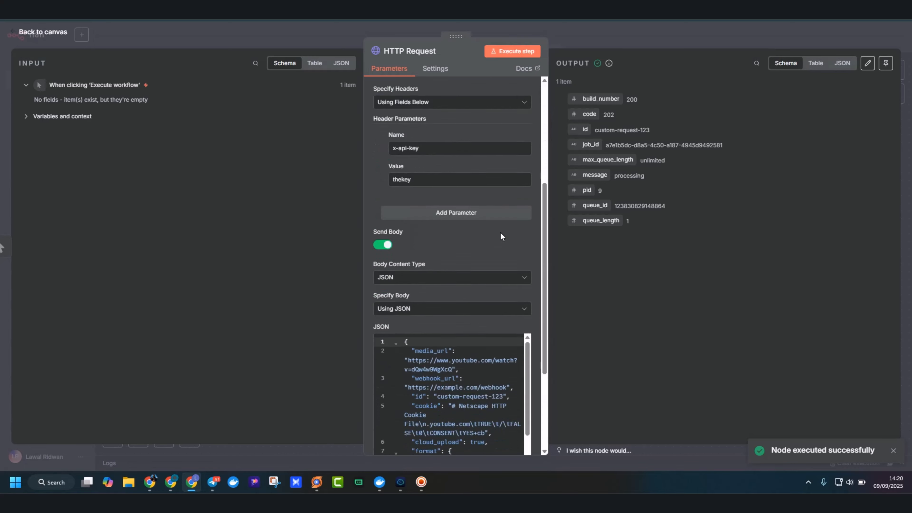
scroll(485, 310, "down", 3)
scroll(484, 310, "down", 6)
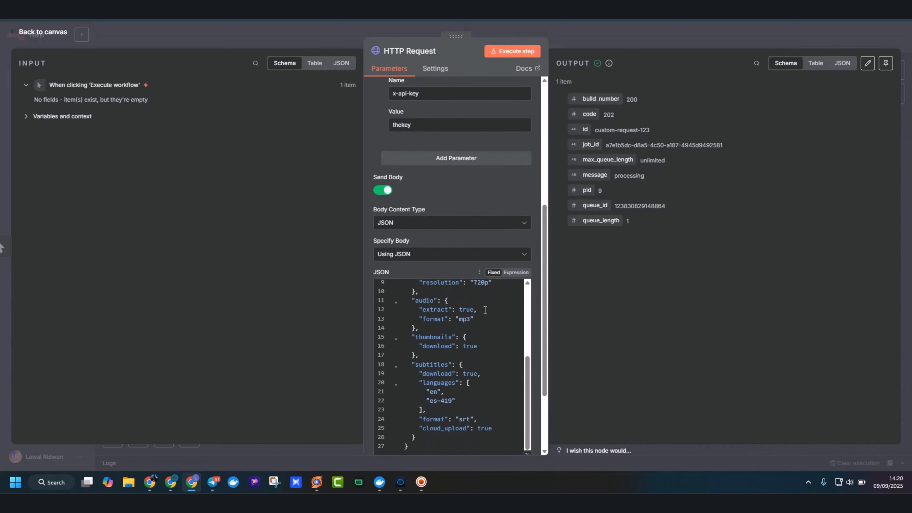
scroll(456, 305, "up", 2)
scroll(456, 304, "up", 3)
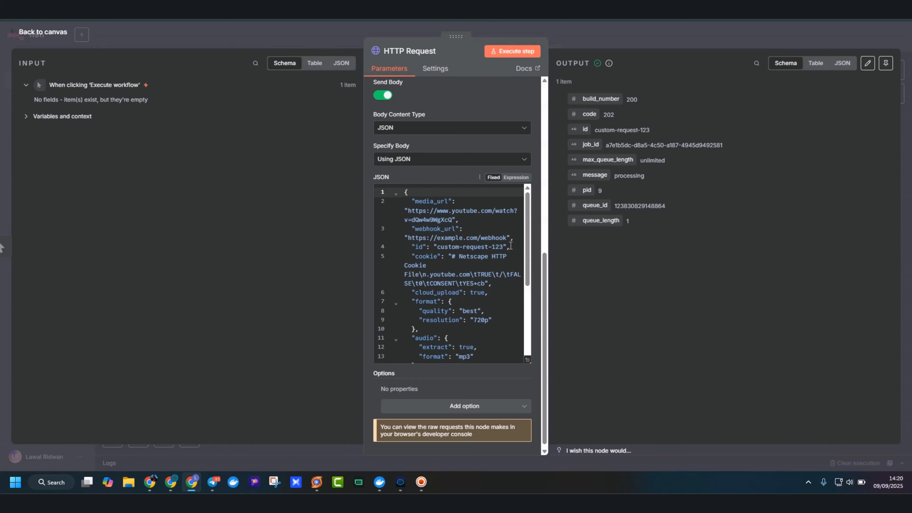
- Delete the cookie and webhook_url lines from the JSON body in the full editor and rerun the node
left_click(527, 359)
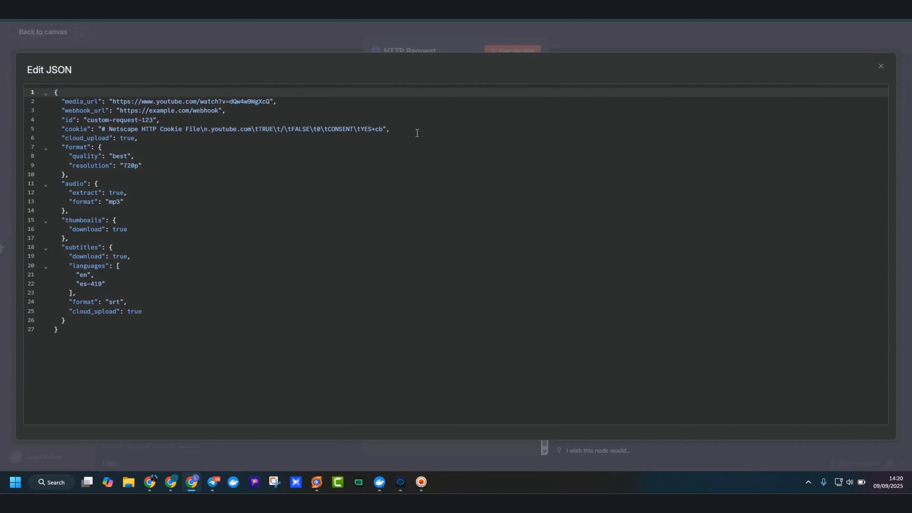
left_click_drag(412, 130, 102, 126)
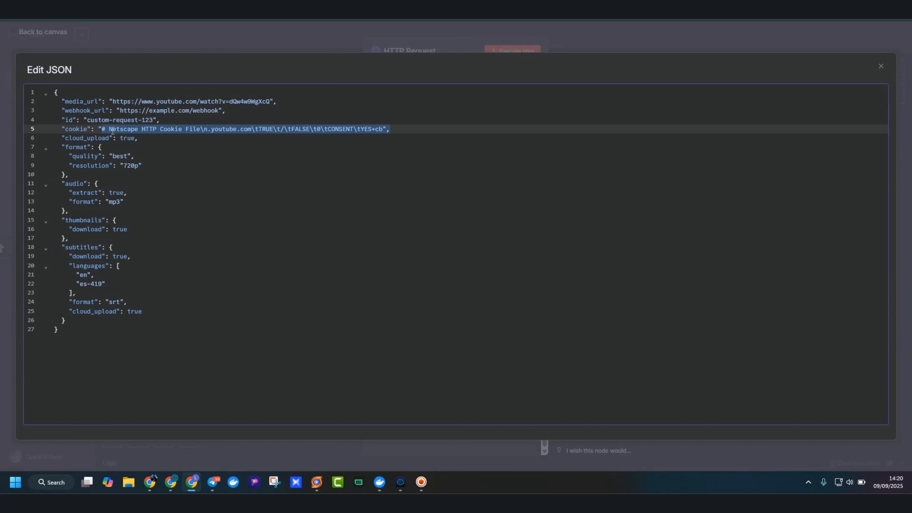
left_click(154, 138)
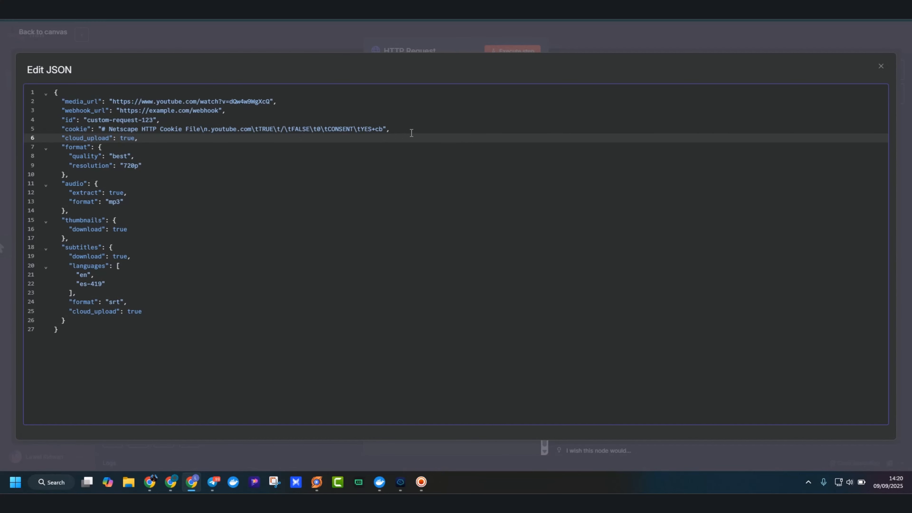
left_click_drag(413, 130, 53, 125)
key("BackSpace")
key("BackSpace")
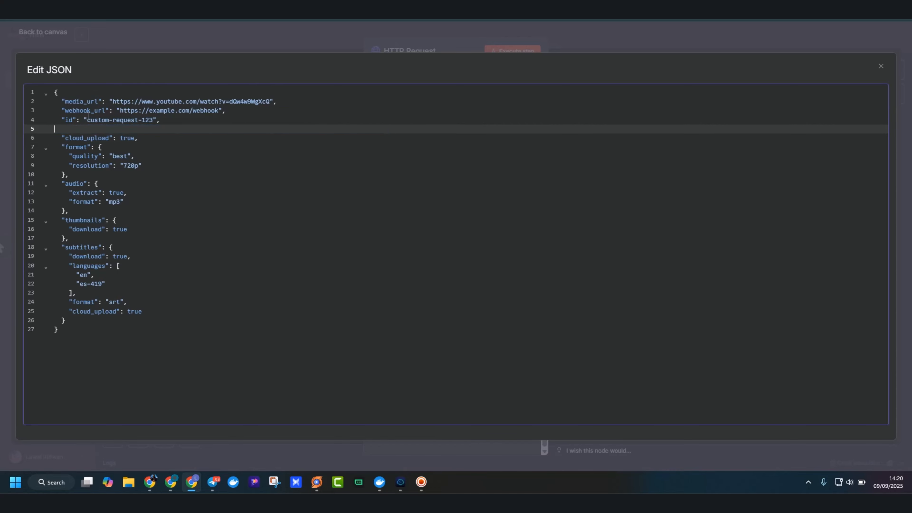
left_click_drag(229, 110, 54, 111)
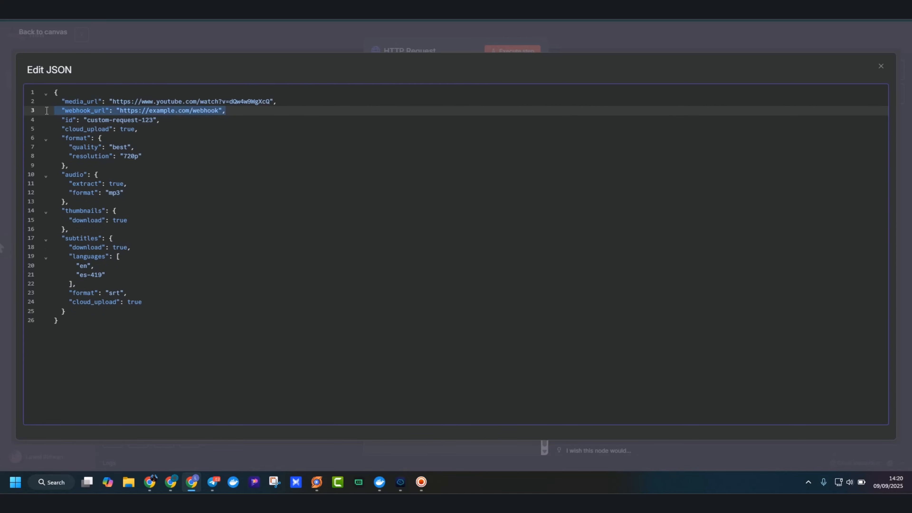
key("BackSpace")
key("BackSpace")
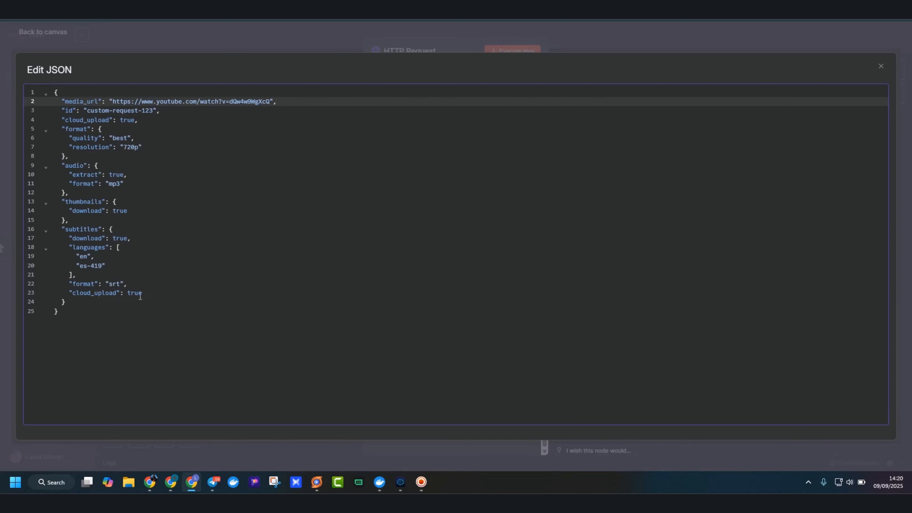
left_click(379, 39)
left_click(497, 51)
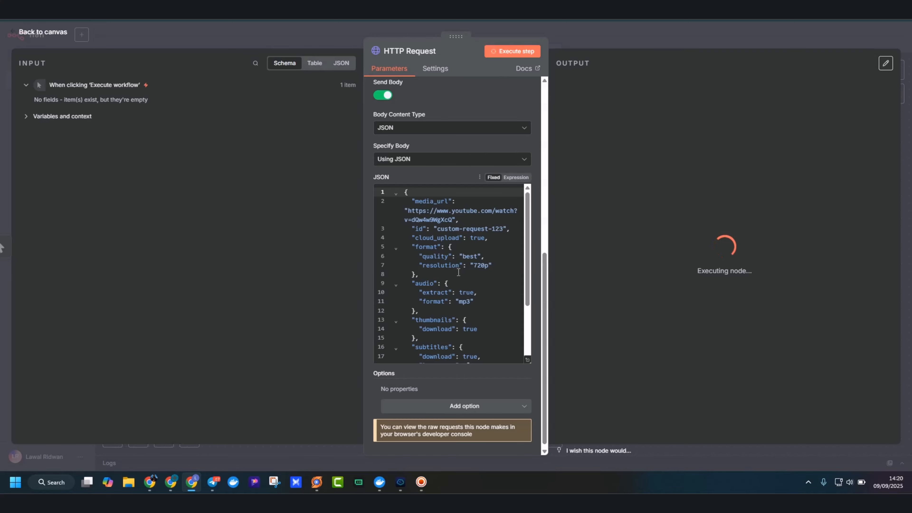
- Open a TikTok creator's video in a new tab and paste its link over the YouTube media_url value
key("ctrl+t")
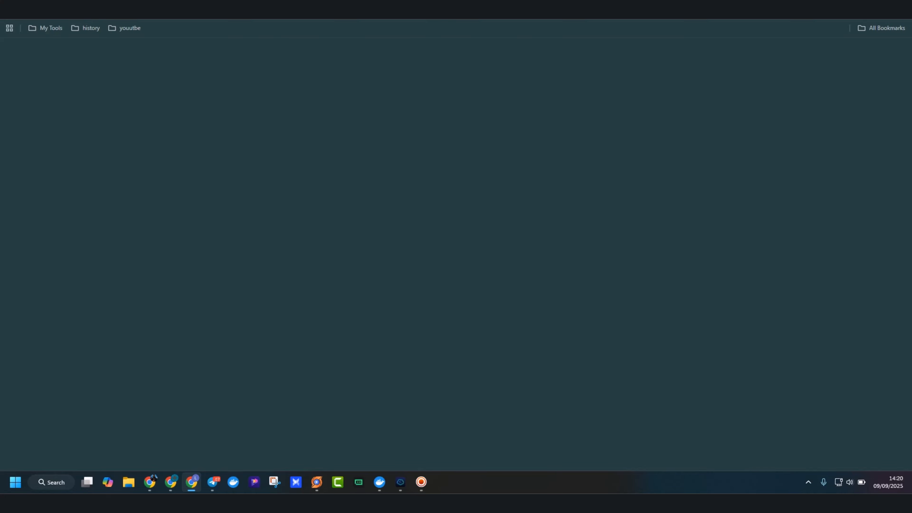
type("tik")
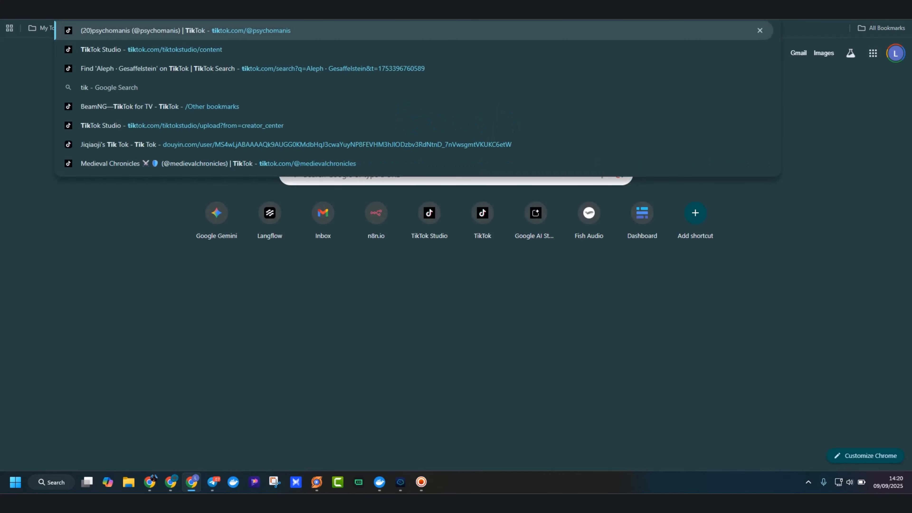
key("Return")
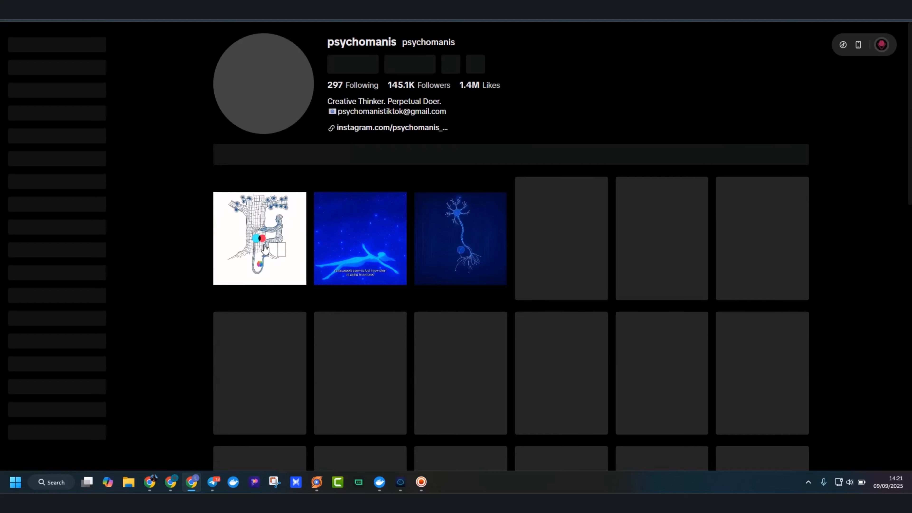
left_click(264, 248)
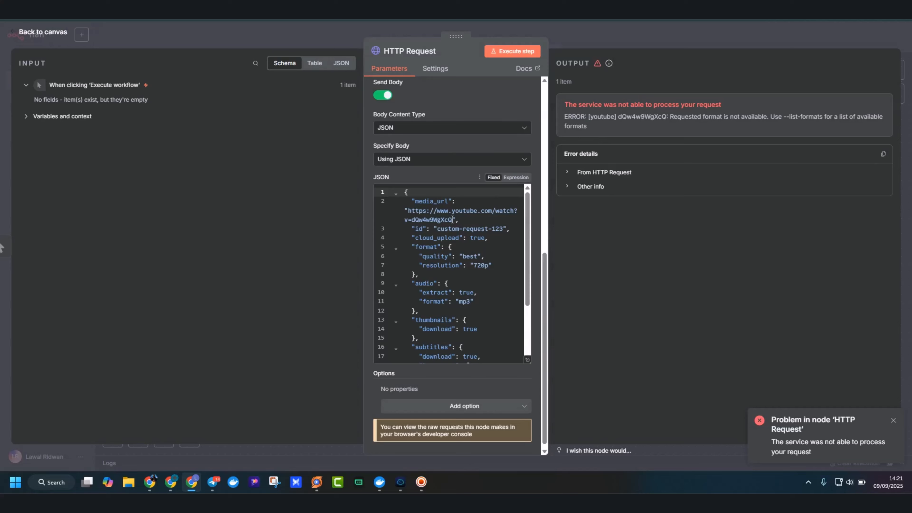
left_click_drag(452, 219, 413, 212)
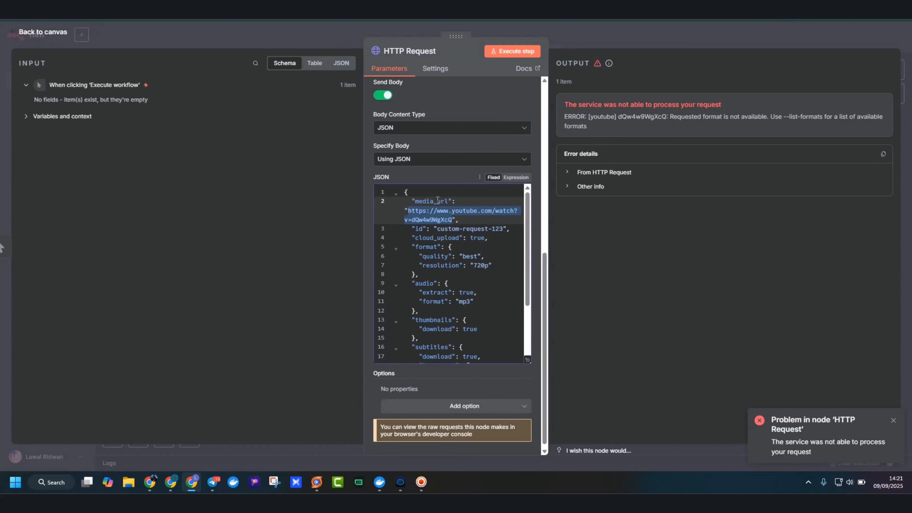
key("ctrl+v")
- Rerun the node with the TikTok link, getting 'Requested format is not available', and review the JSON body
left_click(513, 52)
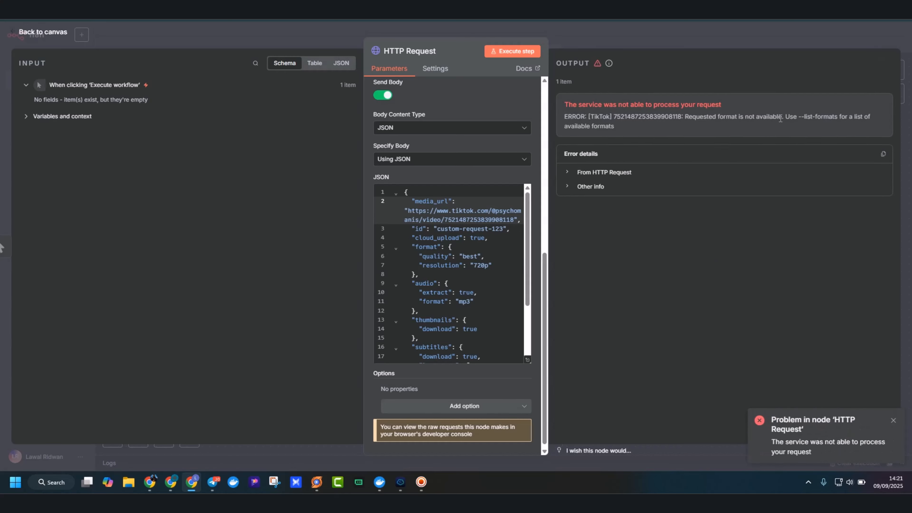
scroll(510, 316, "down", 2)
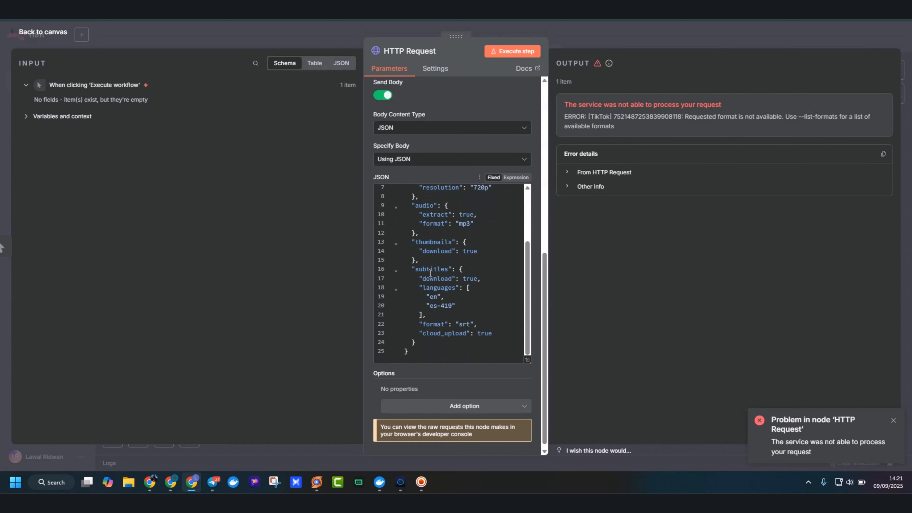
scroll(510, 316, "up", 2)
left_click(527, 360)
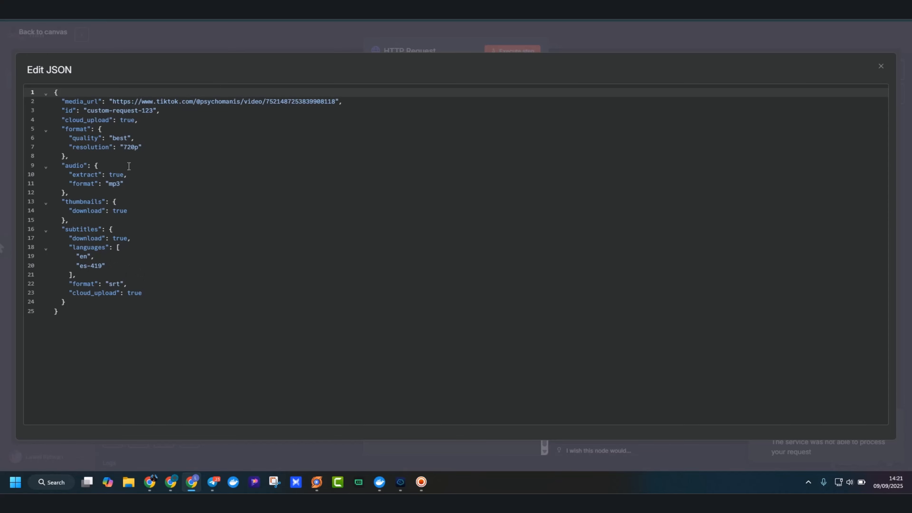
left_click(399, 43)
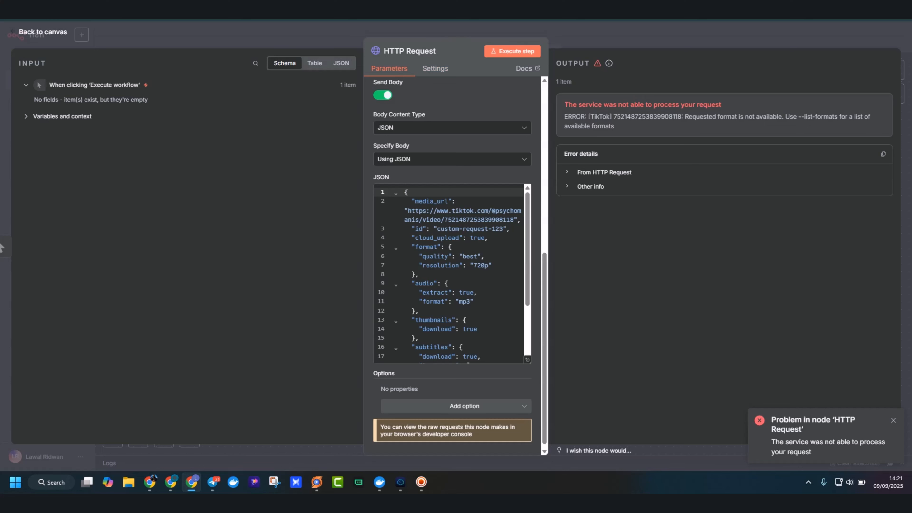
left_click(174, 479)
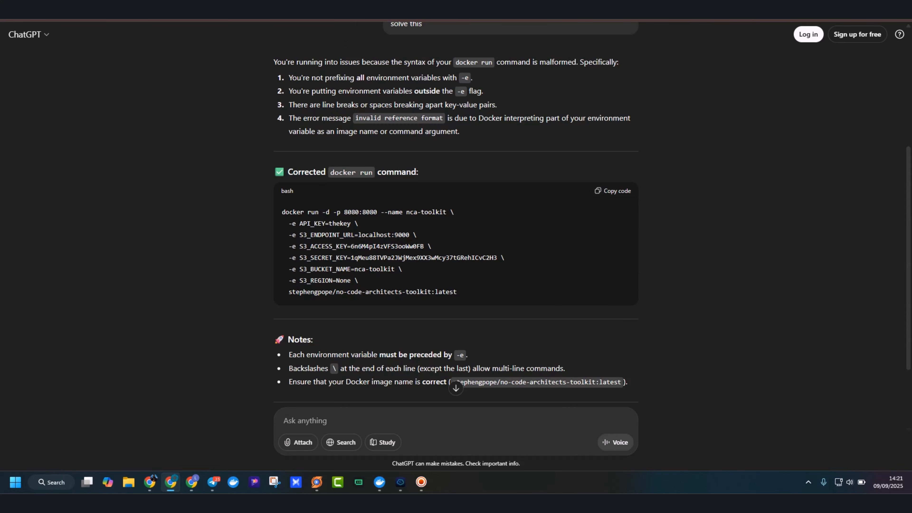
- Look over the download.md documentation page, moving between the n8n and browser windows
left_click(350, 13)
scroll(311, 222, "down", 1)
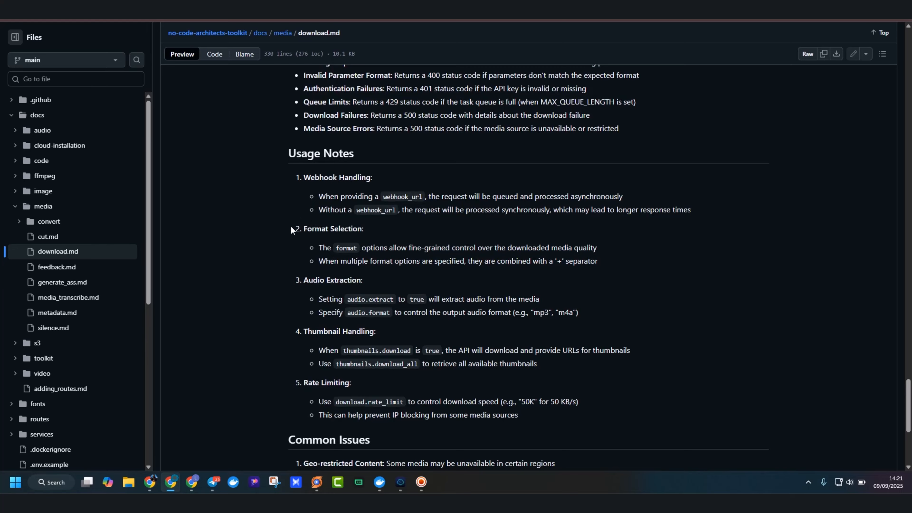
scroll(291, 227, "down", 6)
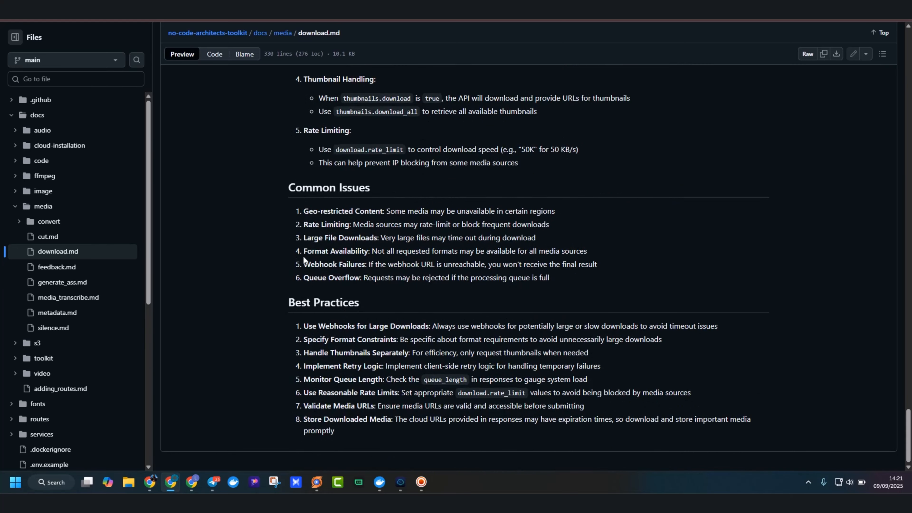
scroll(303, 257, "up", 15)
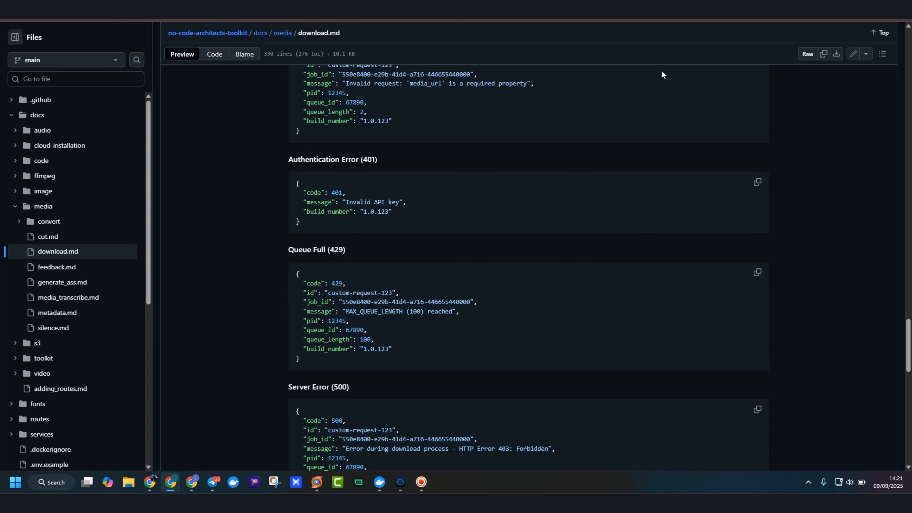
left_click(192, 482)
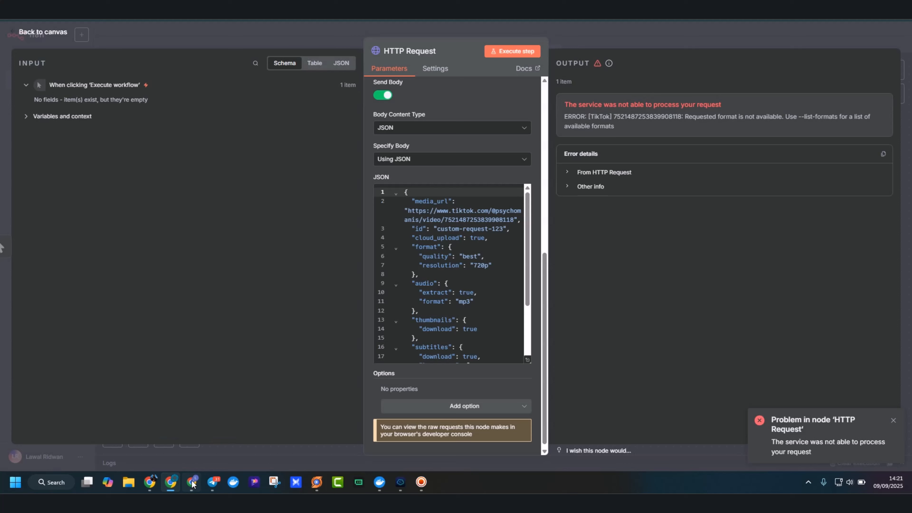
left_click(192, 482)
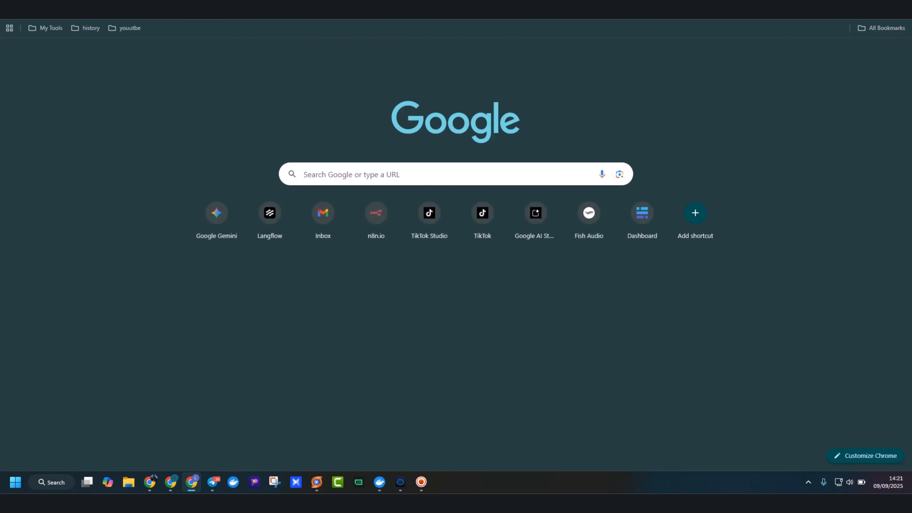
left_click(171, 483)
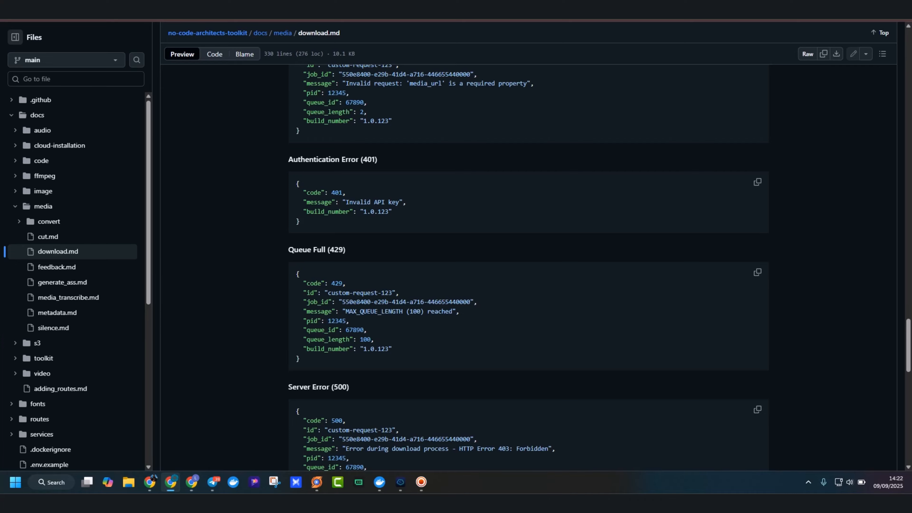
- Return to the README's Testing the API section and open the NCA Toolkit API GPT link in a new tab
left_click(10, 13)
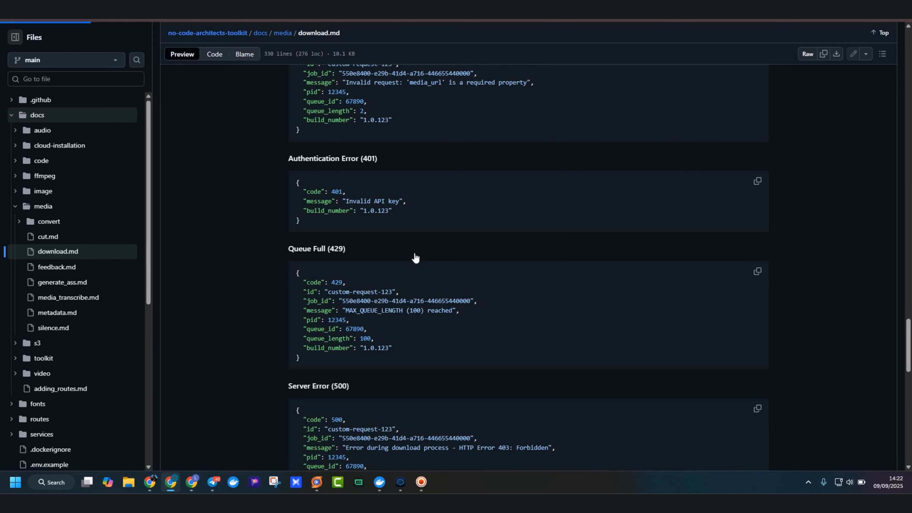
scroll(415, 258, "down", 15)
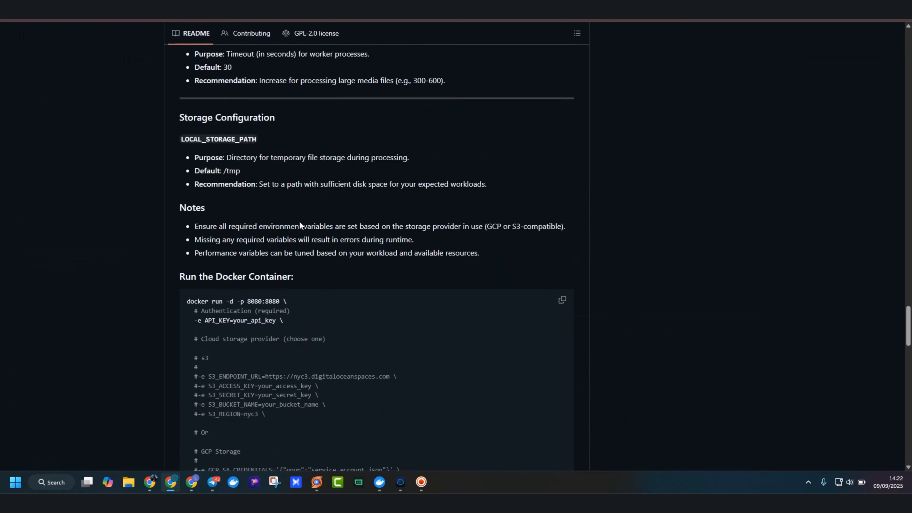
scroll(316, 225, "down", 10)
scroll(334, 246, "down", 15)
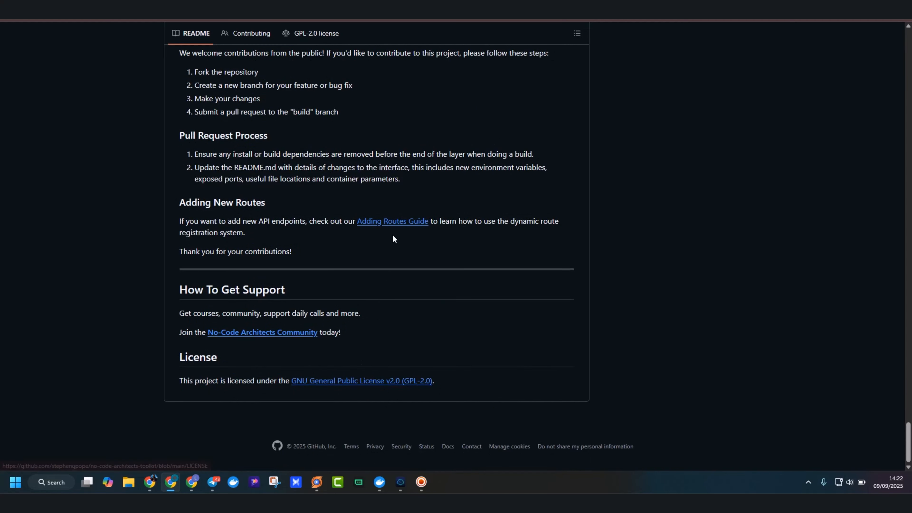
scroll(388, 352, "up", 5)
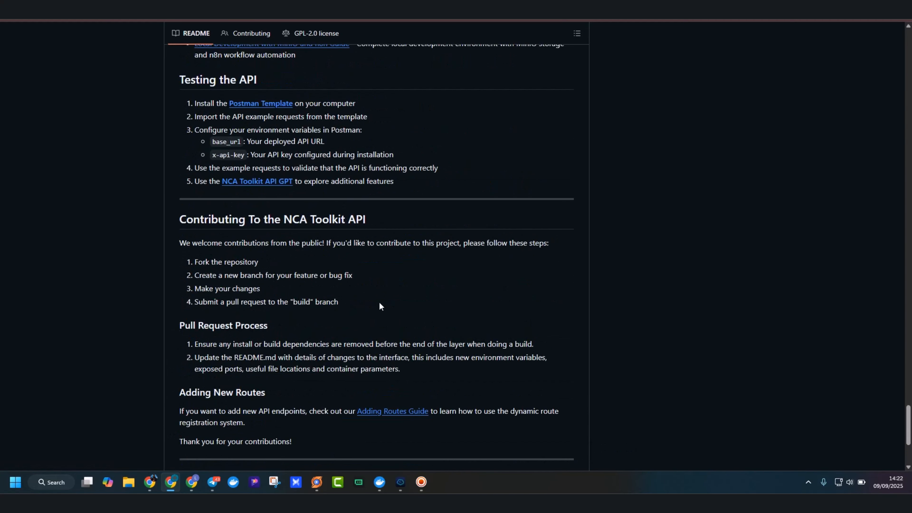
right_click(291, 186)
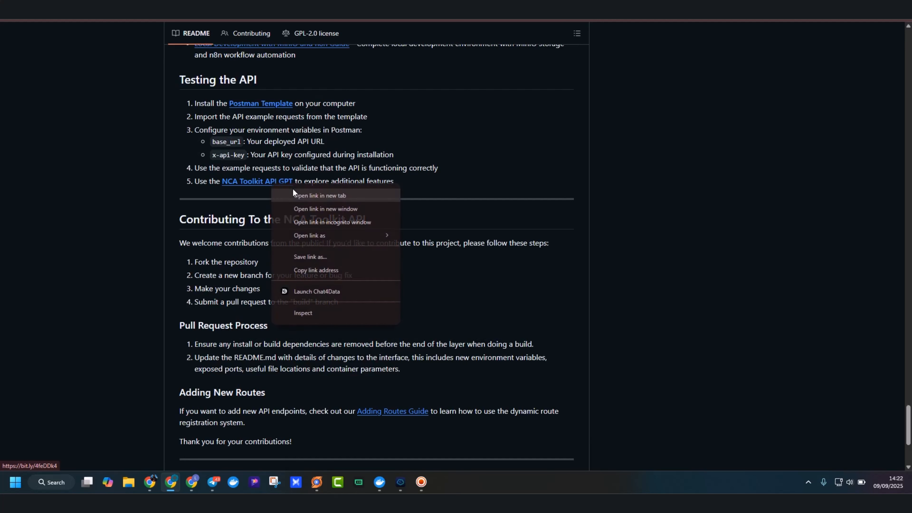
left_click(260, 188)
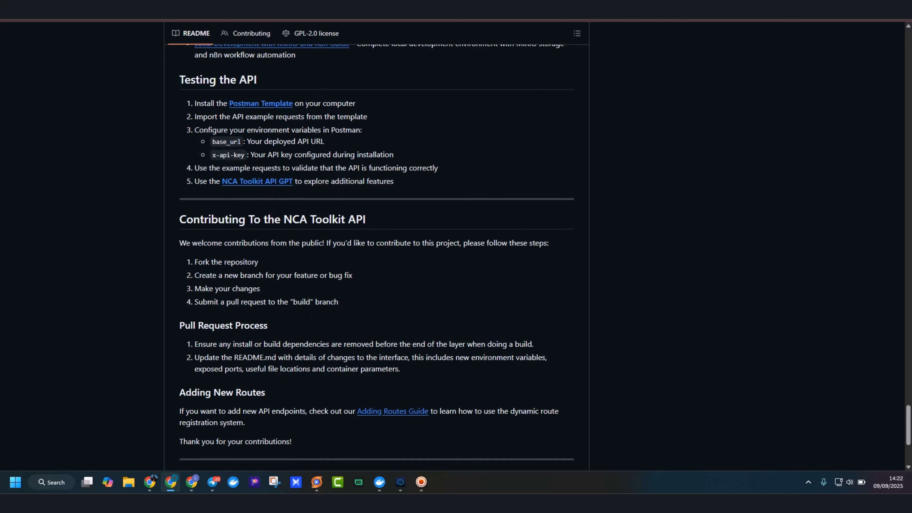
key("ctrl+Tab")
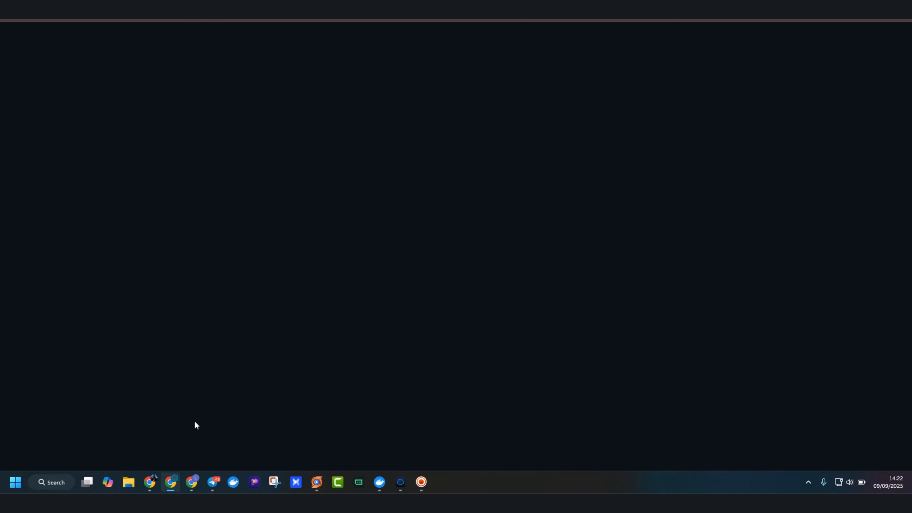
- Load the NCA Toolkit API GPT page in the blank tab using its copied address
left_click(192, 481)
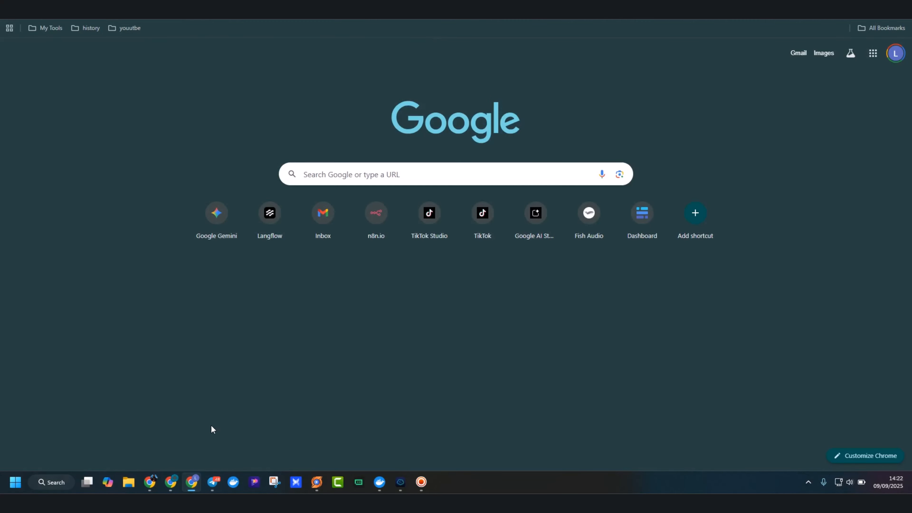
left_click(168, 483)
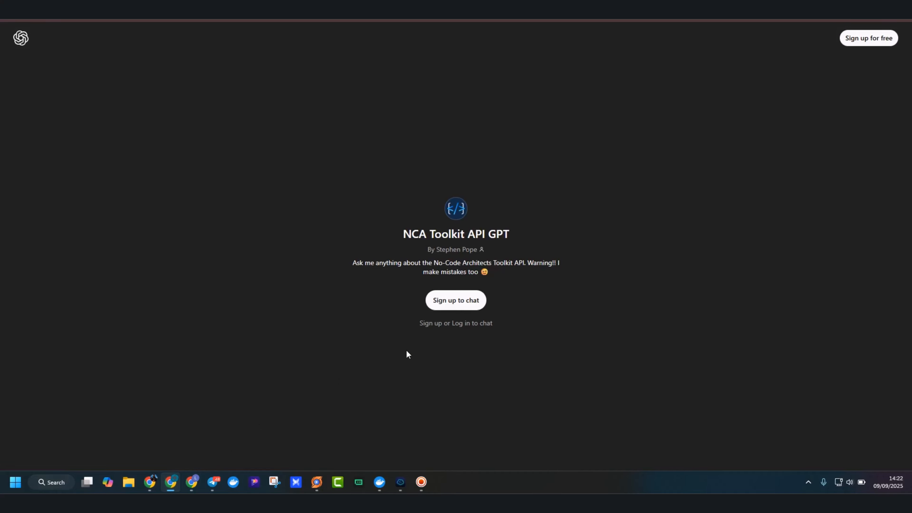
left_click(269, 12)
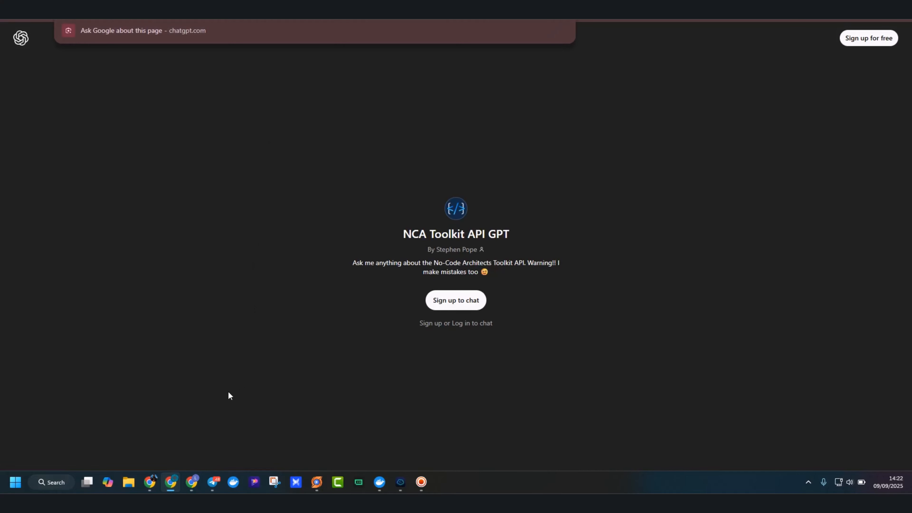
left_click(197, 482)
key("ctrl+l")
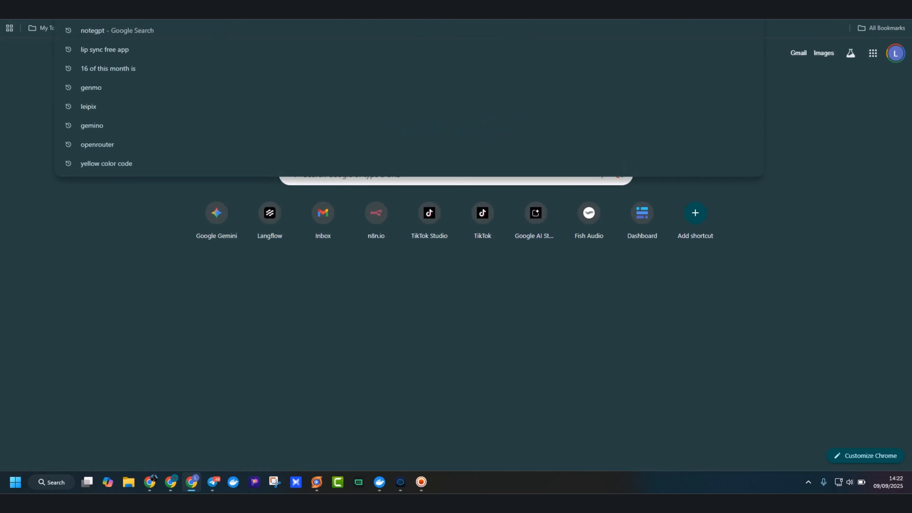
type("https://chatgpt.com/g/g-gW1K73jsb-nca-toolkit-api-gpt")
key("Return")
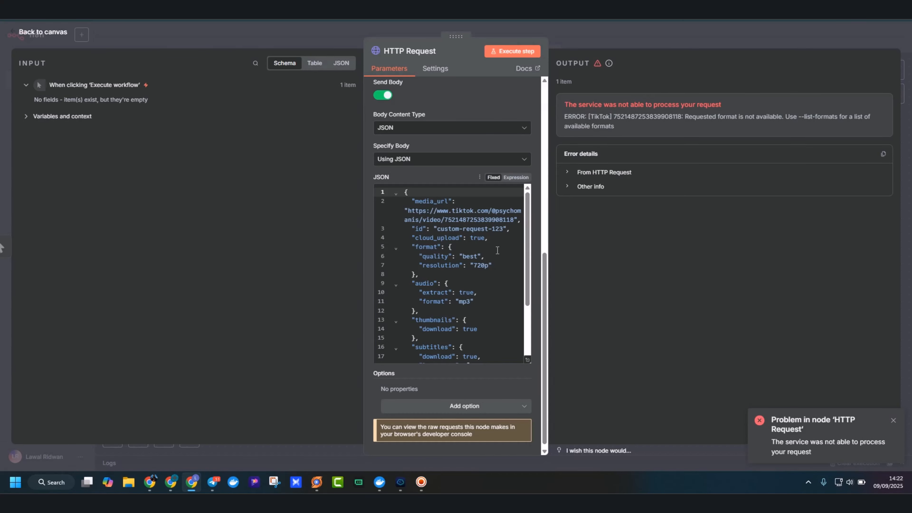
- Send the GPT the n8n JSON body with the format error message, then copy its corrected JSON
left_click(497, 250)
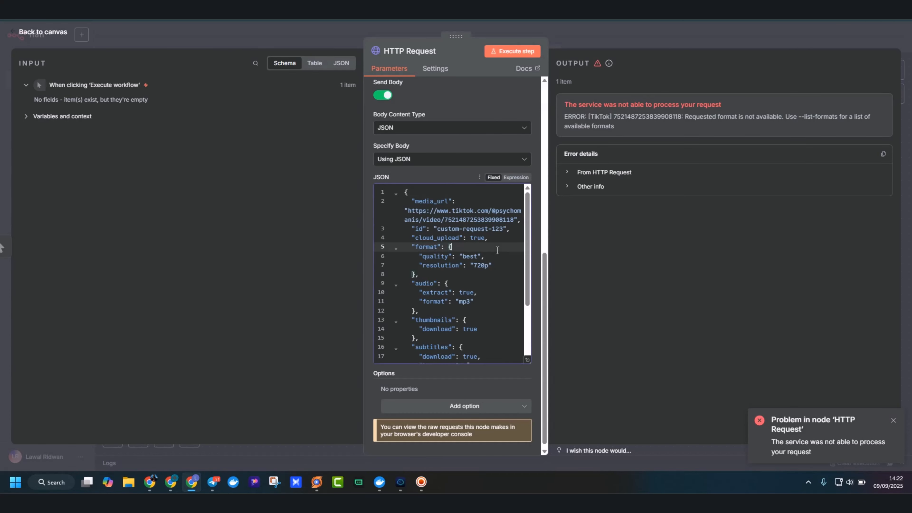
key("ctrl+a")
left_click(444, 10)
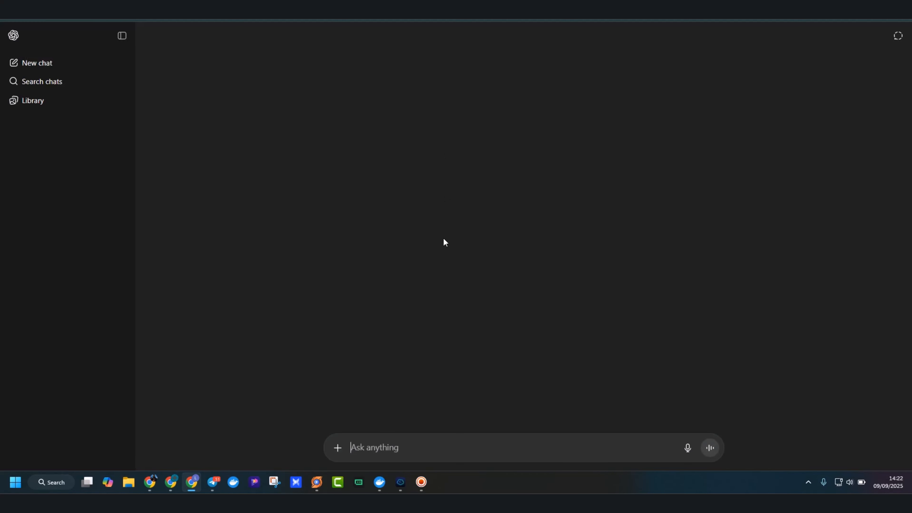
key("ctrl+v")
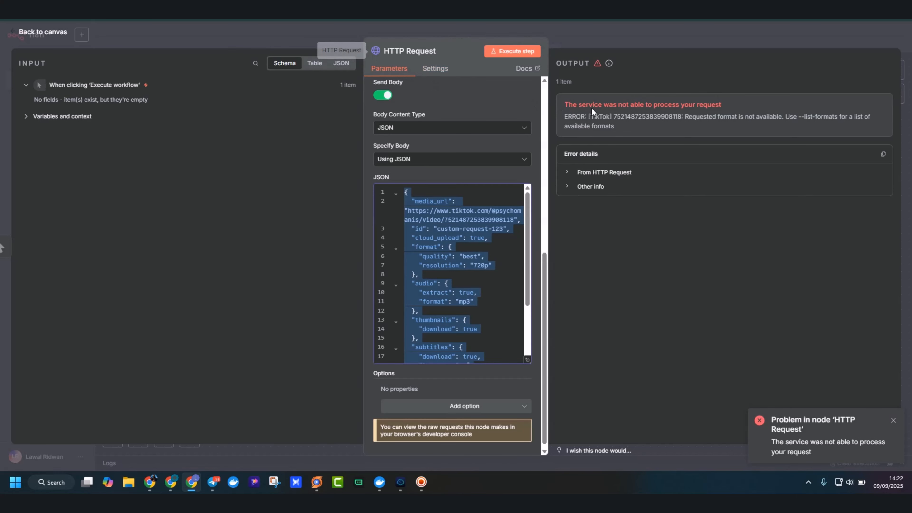
triple_click(596, 106)
left_click_drag(633, 128, 566, 105)
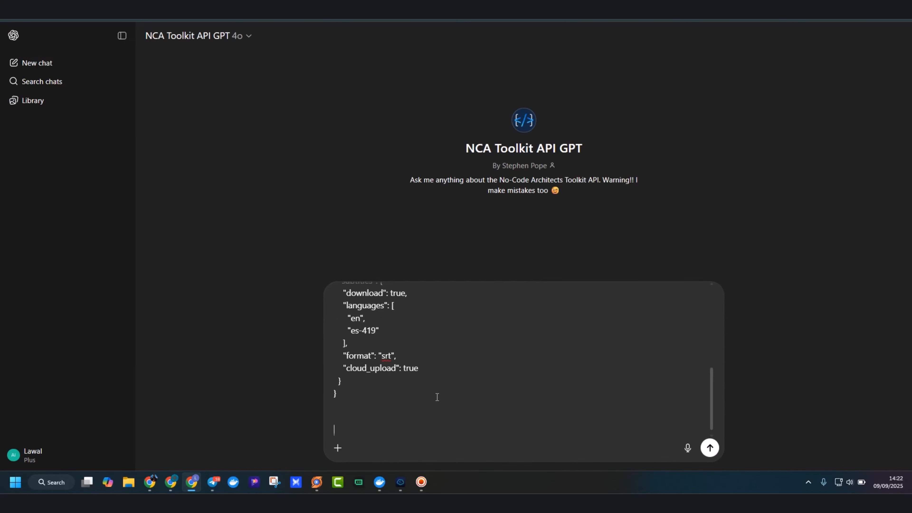
key("ctrl+v")
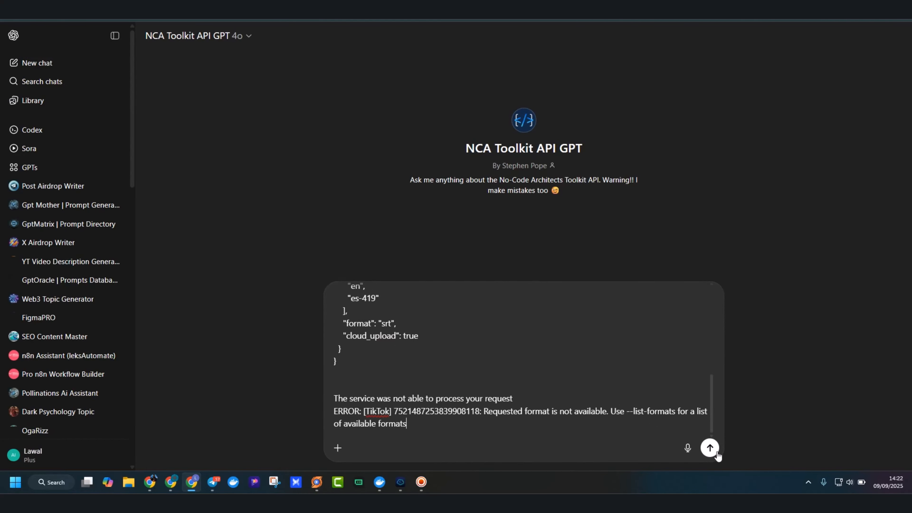
left_click(710, 448)
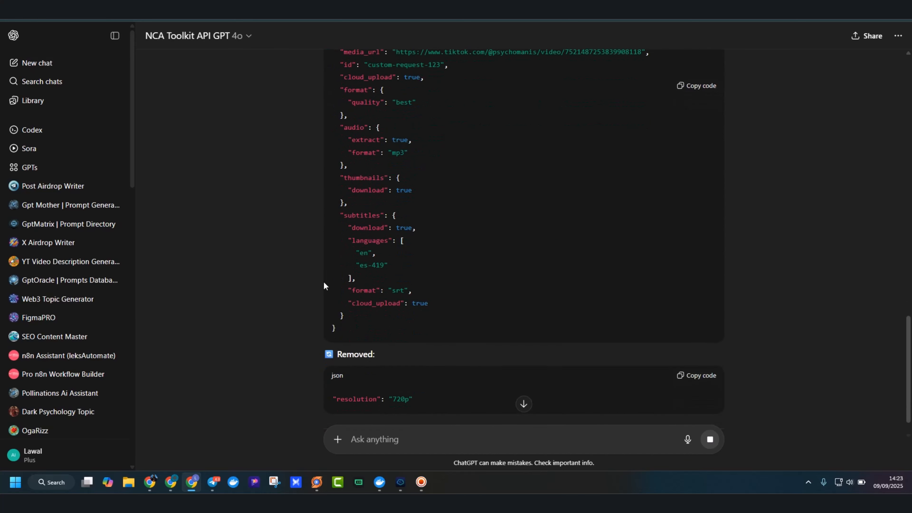
left_click(683, 87)
key("alt+Tab")
- Paste the corrected JSON without 720p resolution into the body and rerun, exposing an invalid localhost:9000 endpoint error
left_click(442, 289)
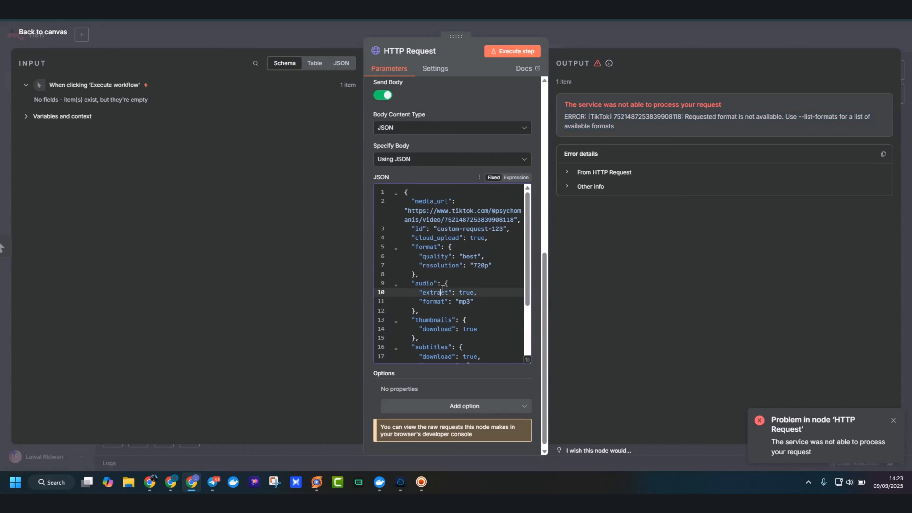
key("ctrl+a")
key("ctrl+v")
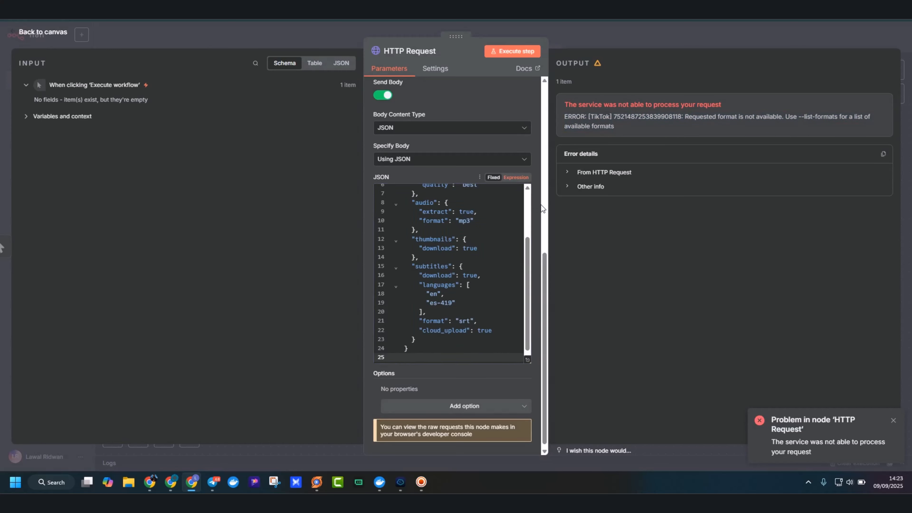
left_click(576, 261)
left_click(513, 56)
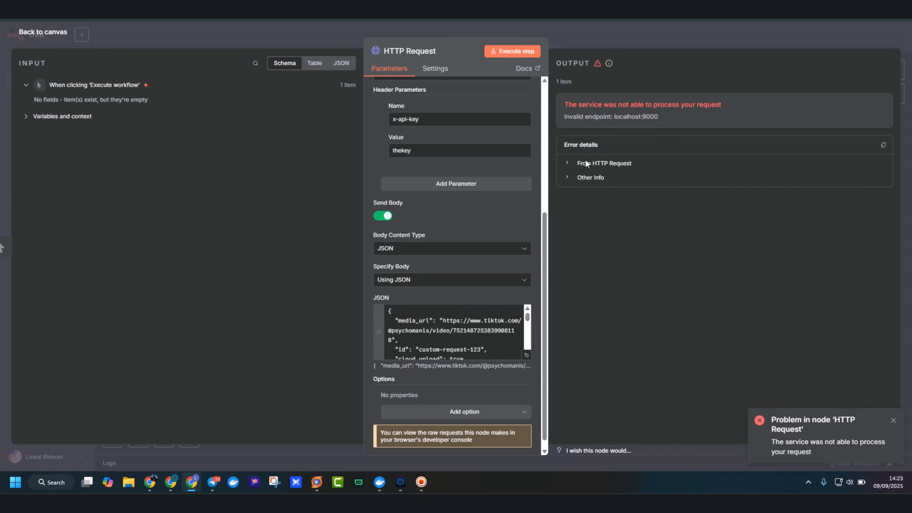
scroll(506, 190, "up", 6)
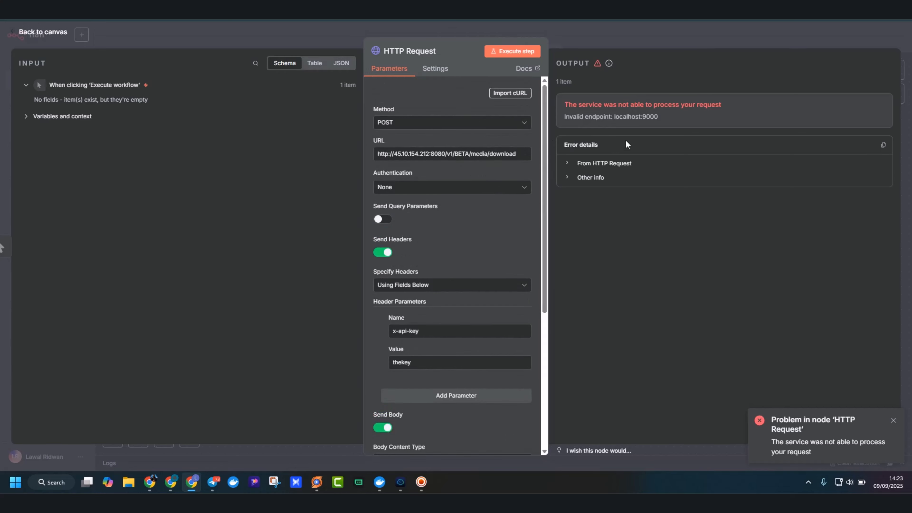
left_click_drag(658, 117, 613, 118)
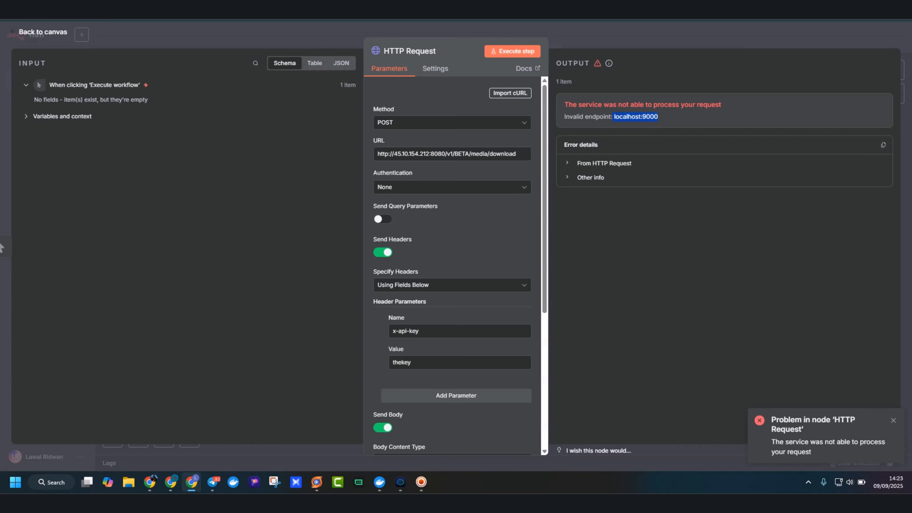
left_click(879, 370)
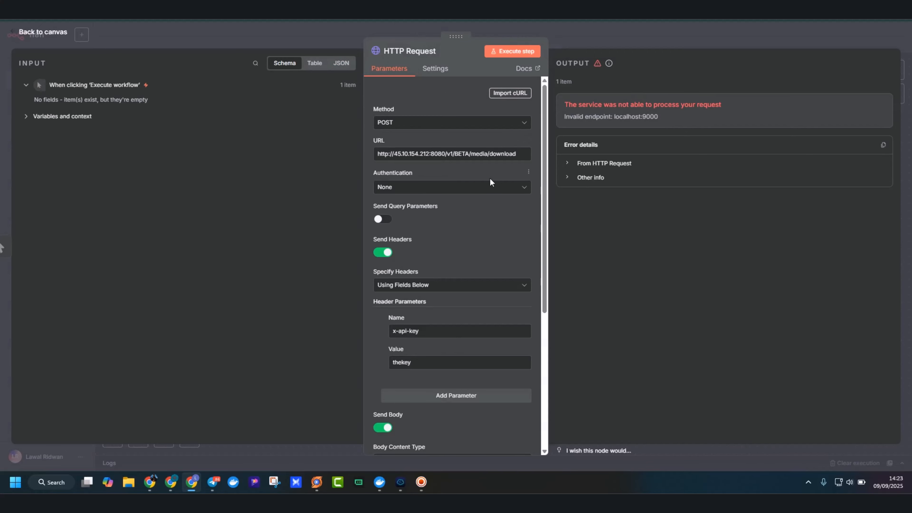
- Highlight the S3_ENDPOINT_URL localhost:9000 setting in ChatGPT's docker run command
left_click(171, 481)
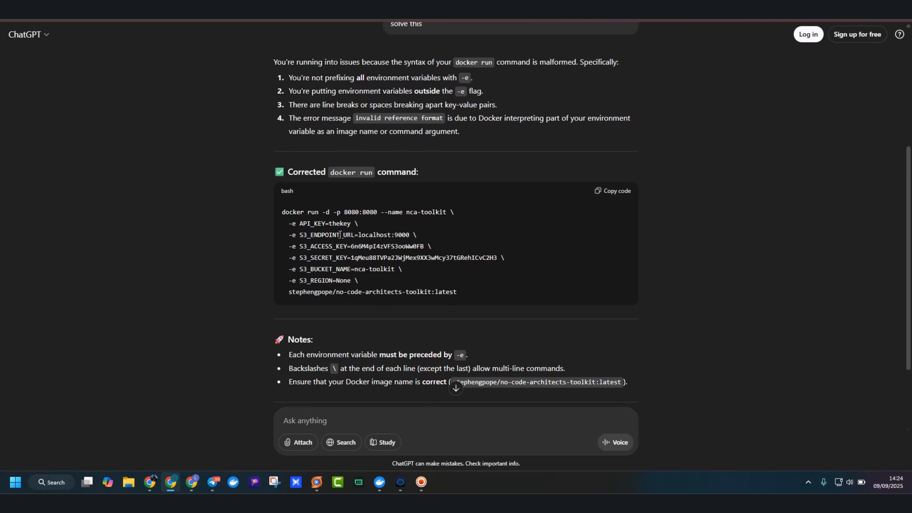
left_click_drag(340, 235, 417, 236)
left_click(360, 234)
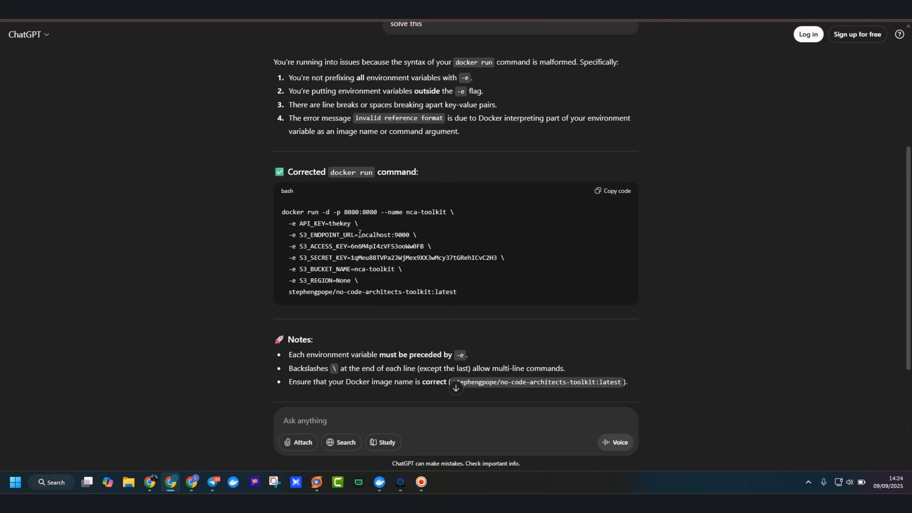
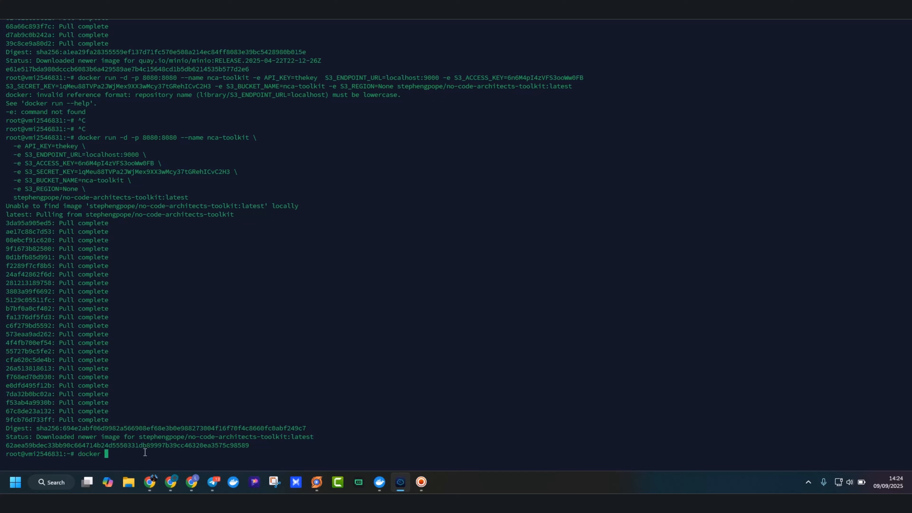
- List the running containers, then recall the previous docker command and strip 'ls' from it
key("Return")
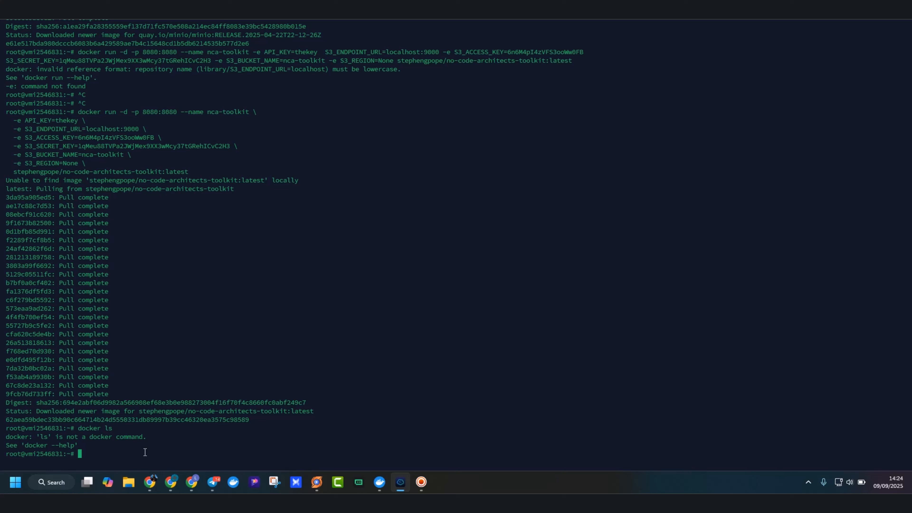
type("loc====")
key("BackSpace")
key("BackSpace")
key("BackSpace")
key("BackSpace")
key("BackSpace")
key("BackSpace")
key("BackSpace")
key("Up")
key("BackSpace")
key("BackSpace")
- List the containers and stop the nca-toolkit container using its copied ID
left_click(241, 442)
type("ps")
key("Return")
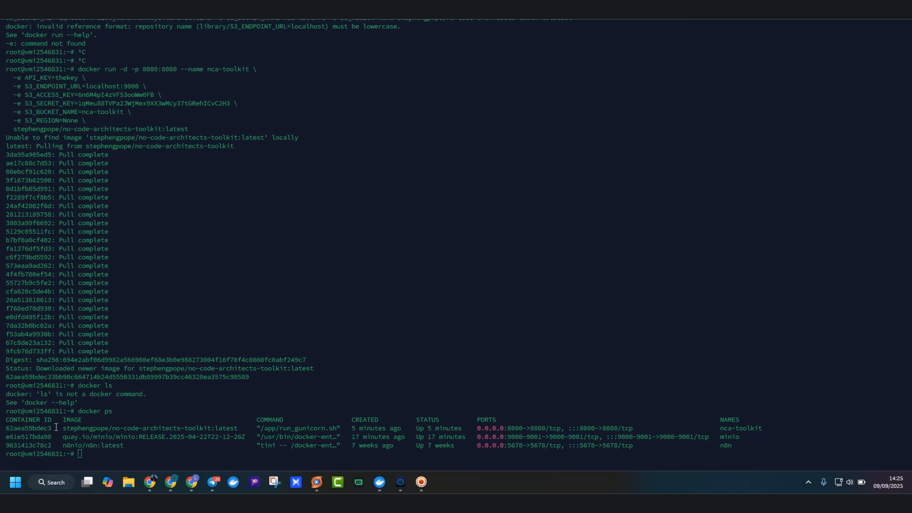
type("docker stop")
double_click(42, 428)
key("super+c")
triple_click(42, 428)
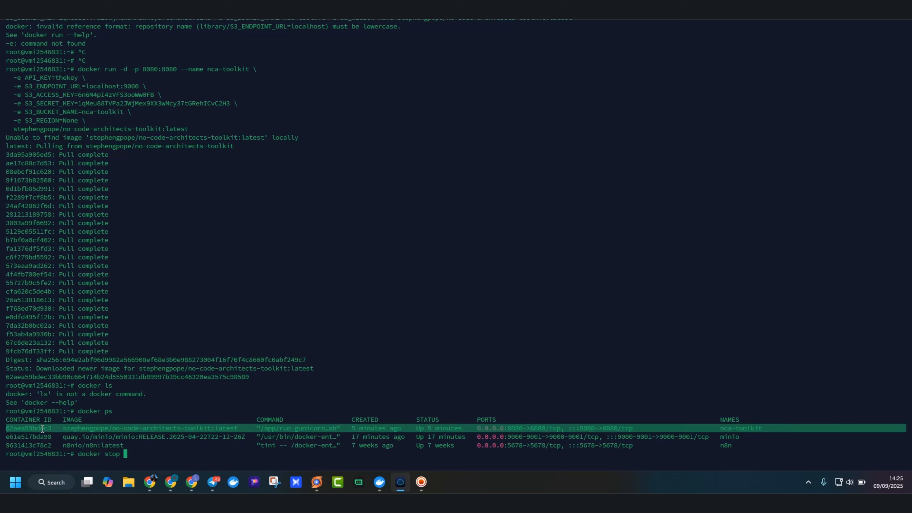
left_click(39, 428)
double_click(36, 429)
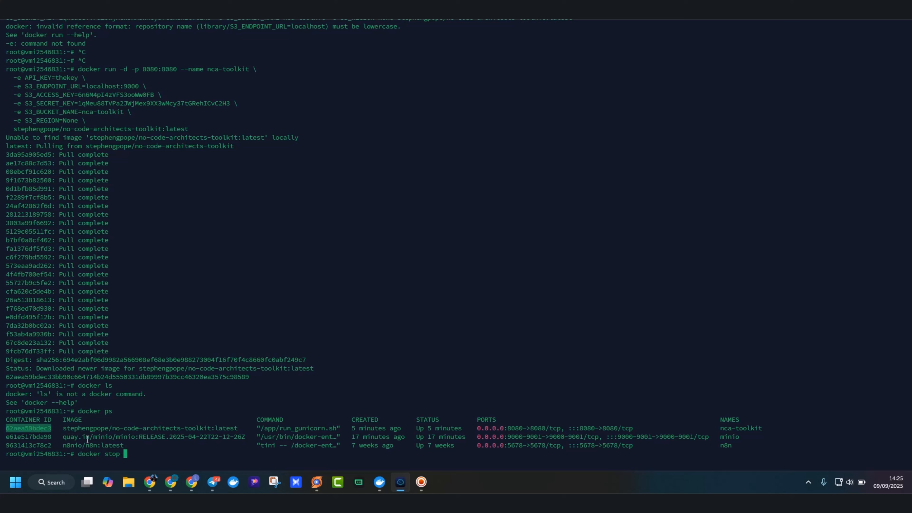
right_click(139, 452)
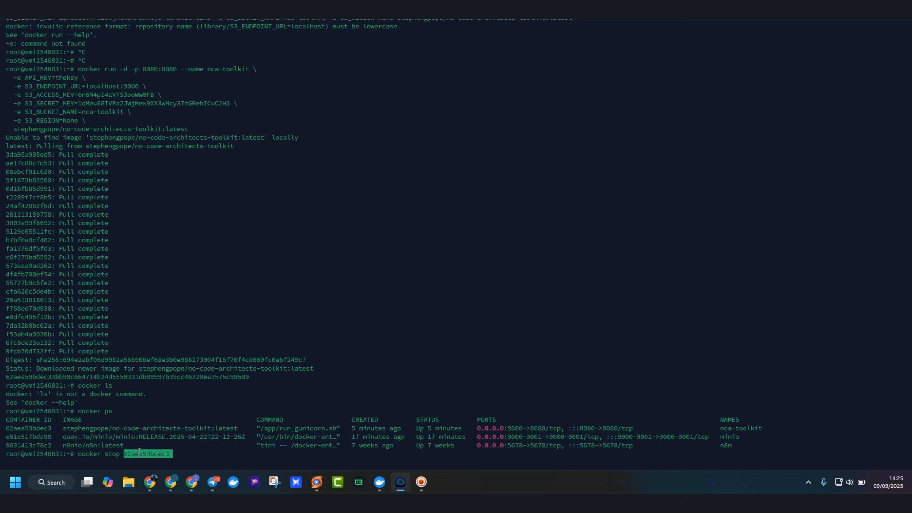
key("Return")
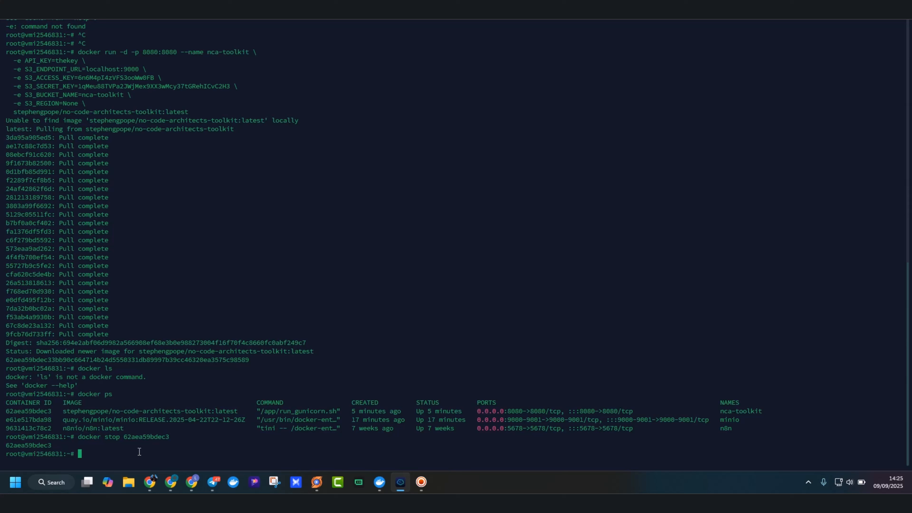
- Remove the stopped nca-toolkit container and confirm with docker ps that only minio and n8n remain
type("docker")
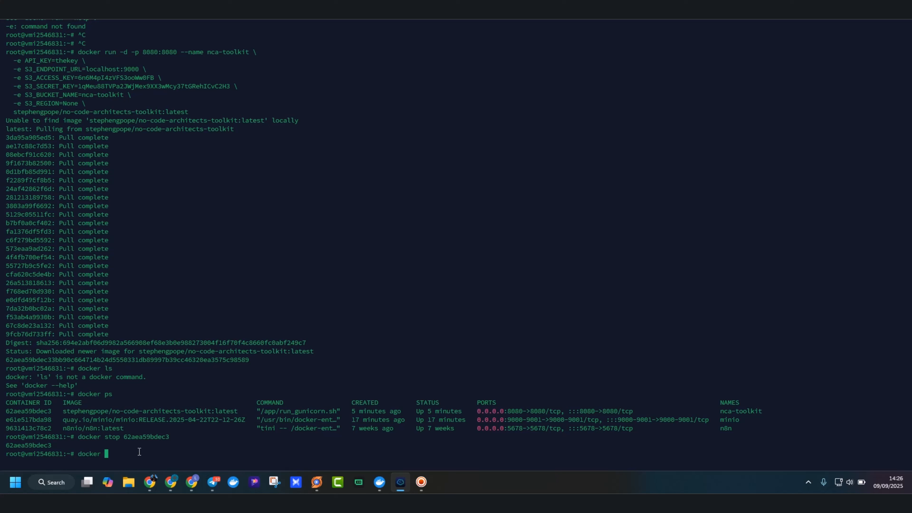
type("rm")
double_click(156, 436)
right_click(155, 456)
key("Return")
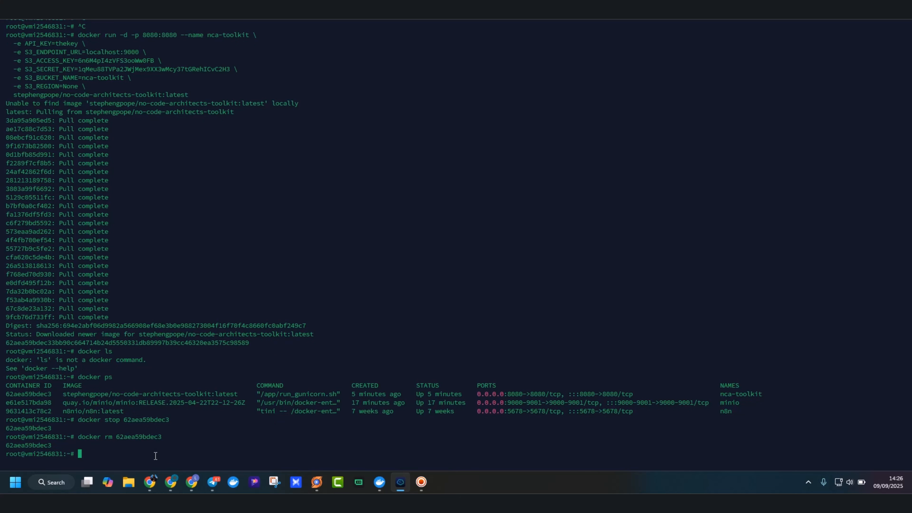
type("docker ps")
key("Return")
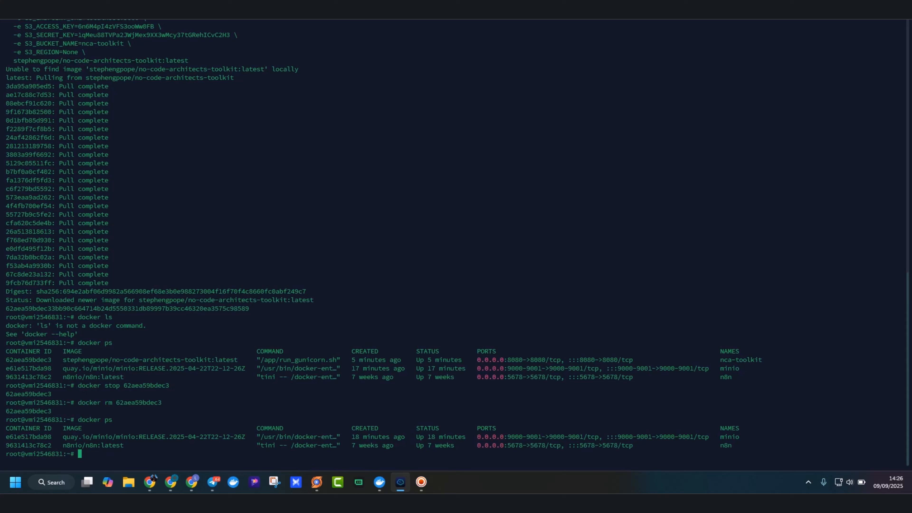
right_click(86, 7)
left_click(115, 65)
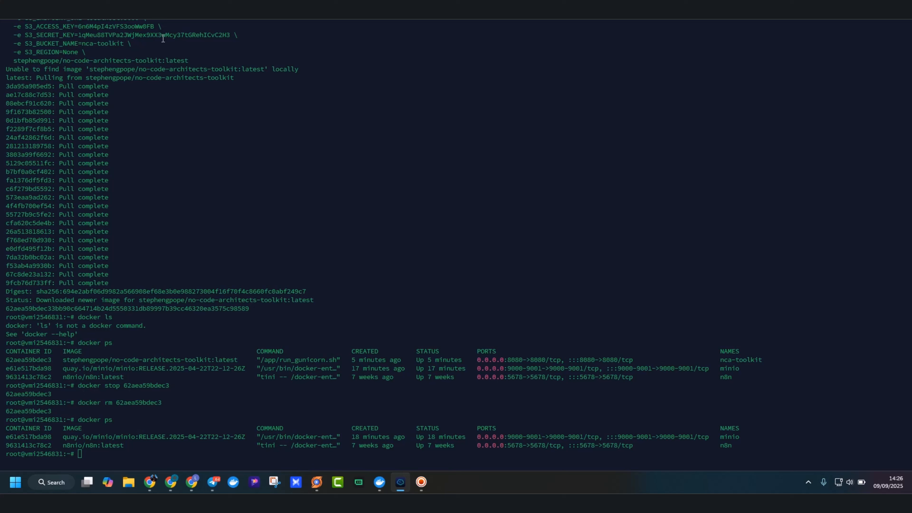
- Replace the guide's old one-line nca-toolkit command with ChatGPT's corrected multi-line version
left_click(172, 485)
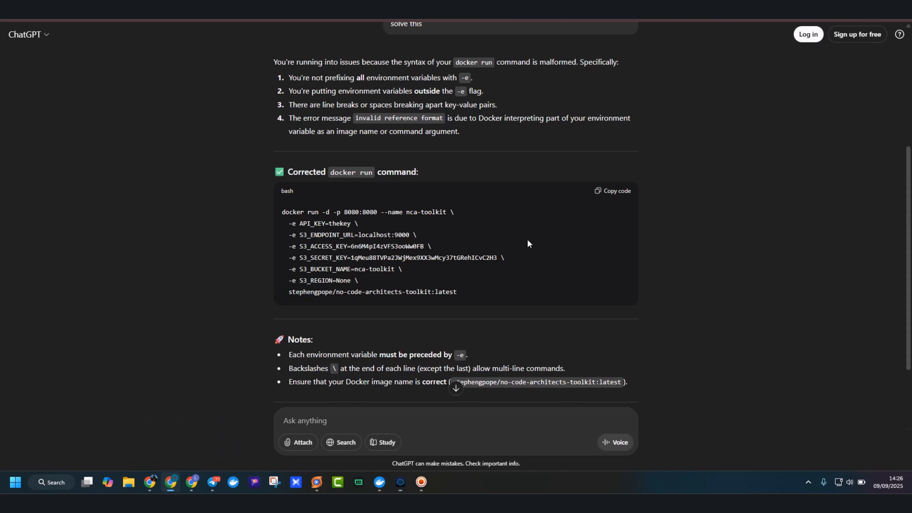
left_click(606, 191)
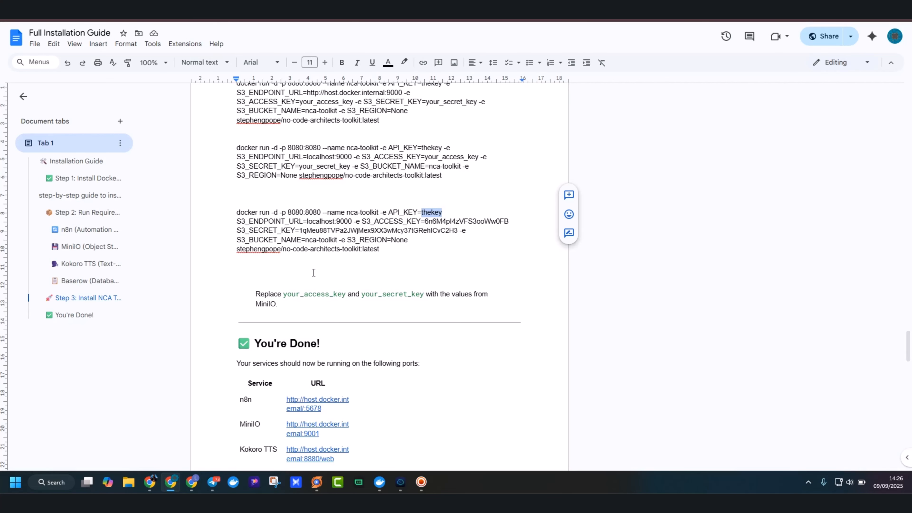
left_click_drag(415, 248, 231, 216)
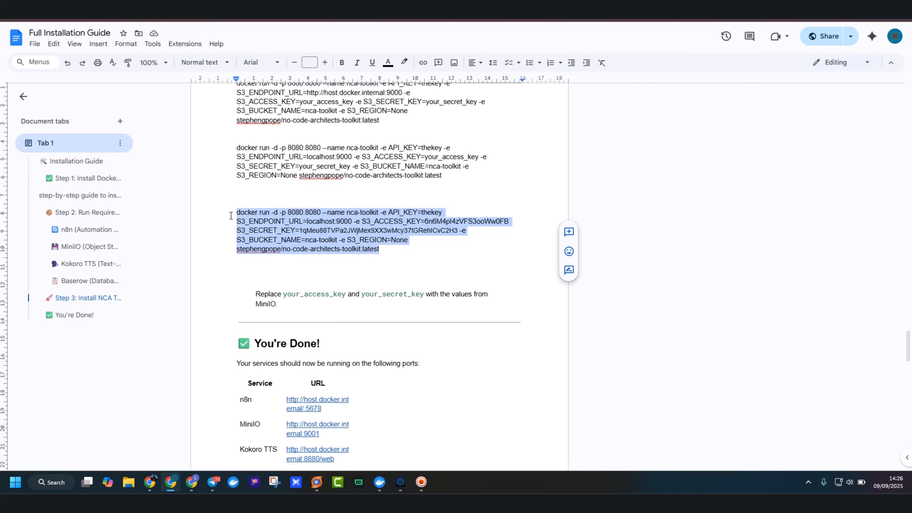
key("BackSpace")
key("ctrl+v")
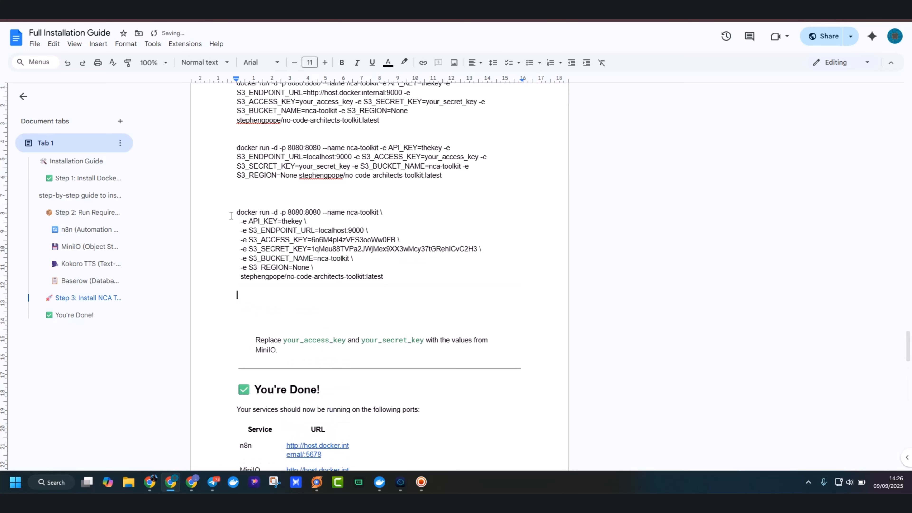
- Swap localhost in S3_ENDPOINT_URL for 45.10.154.212 and prefix it with 'http//:'
double_click(337, 229)
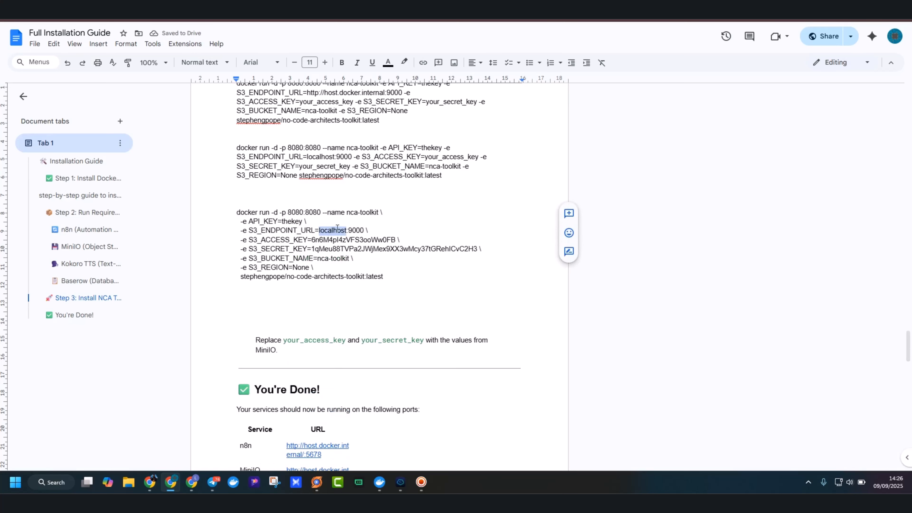
key("super+v")
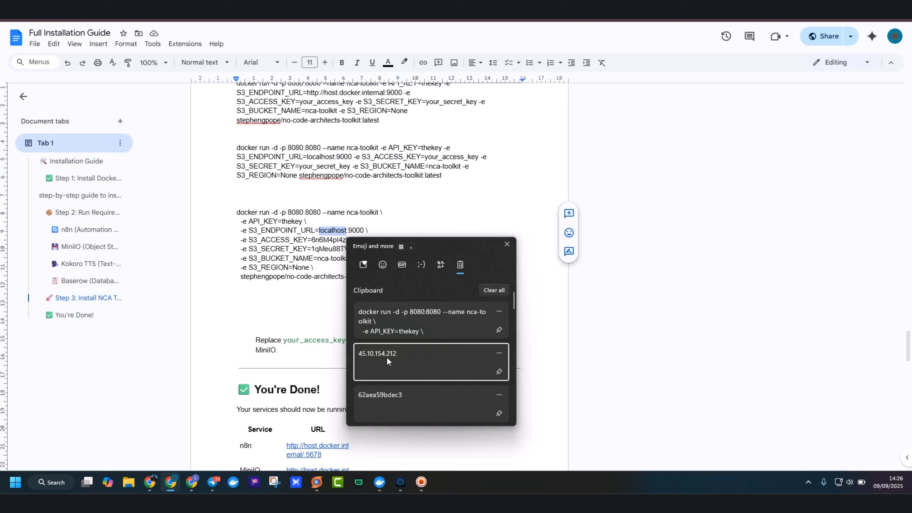
left_click(386, 357)
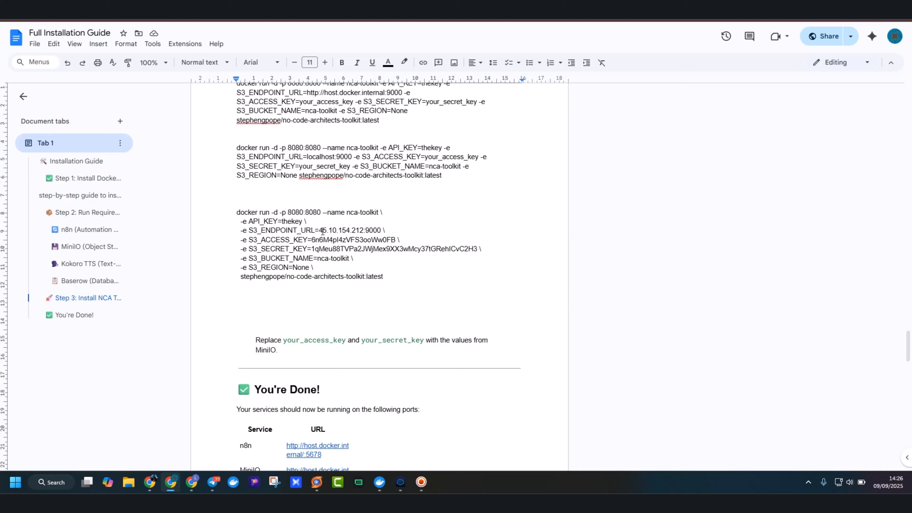
left_click(323, 230)
type("https")
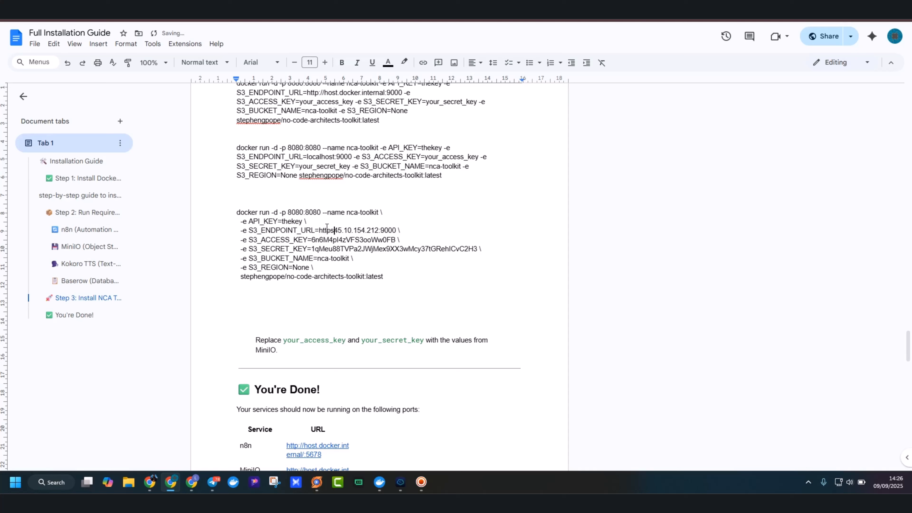
key("BackSpace")
type(":")
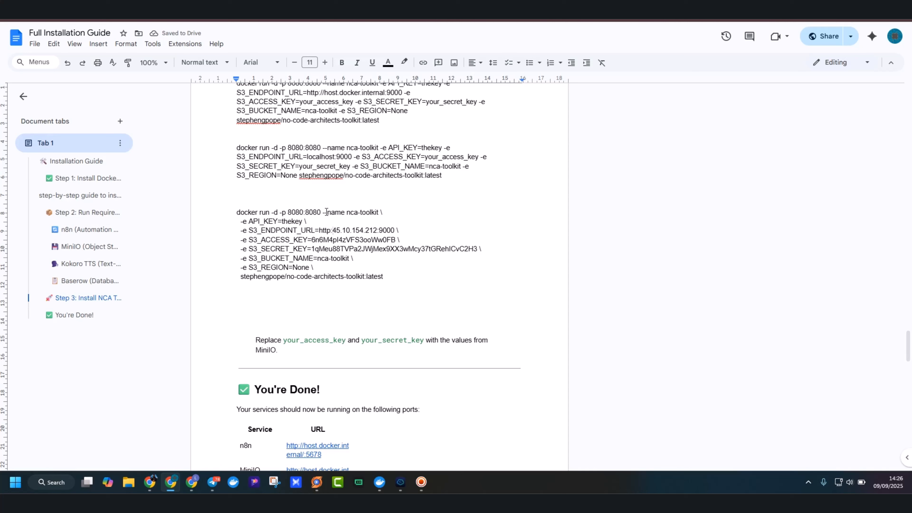
left_click(314, 13)
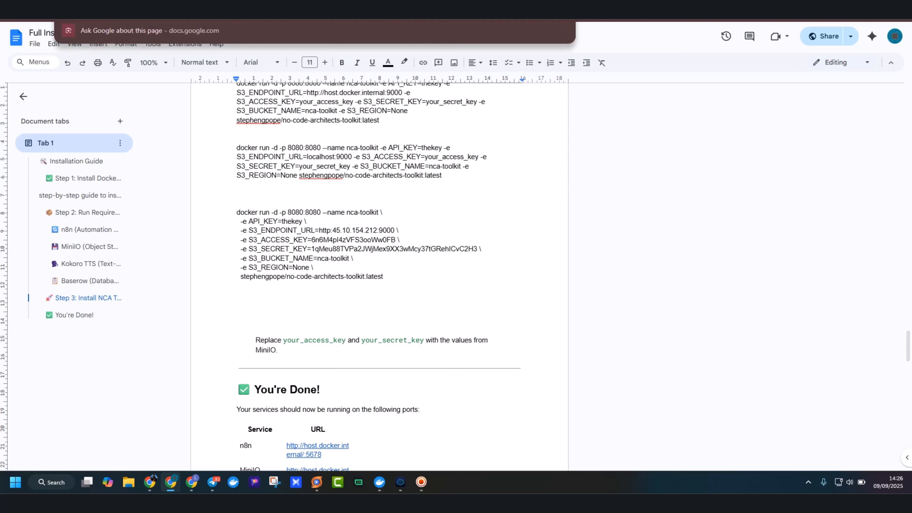
left_click(319, 240)
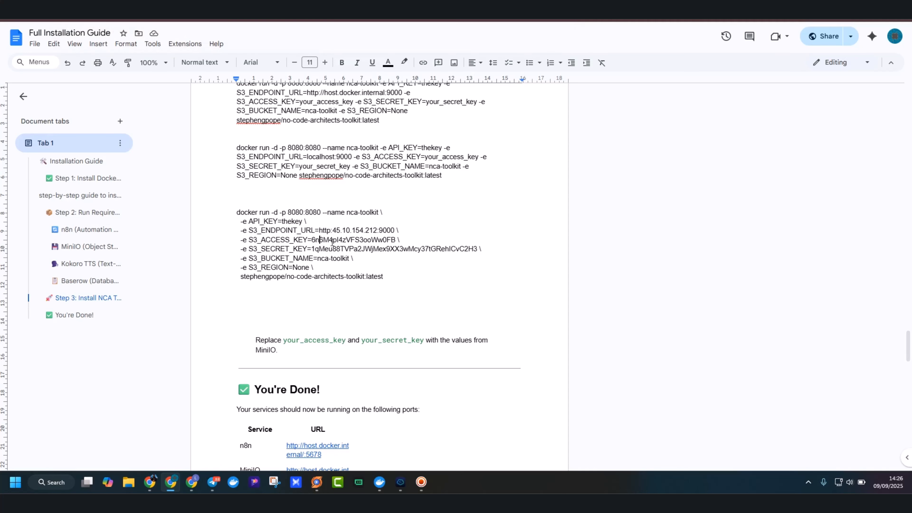
left_click(331, 230)
type("//:")
- Copy the whole eight-line docker command and paste it at the terminal prompt
left_click_drag(391, 277, 234, 215)
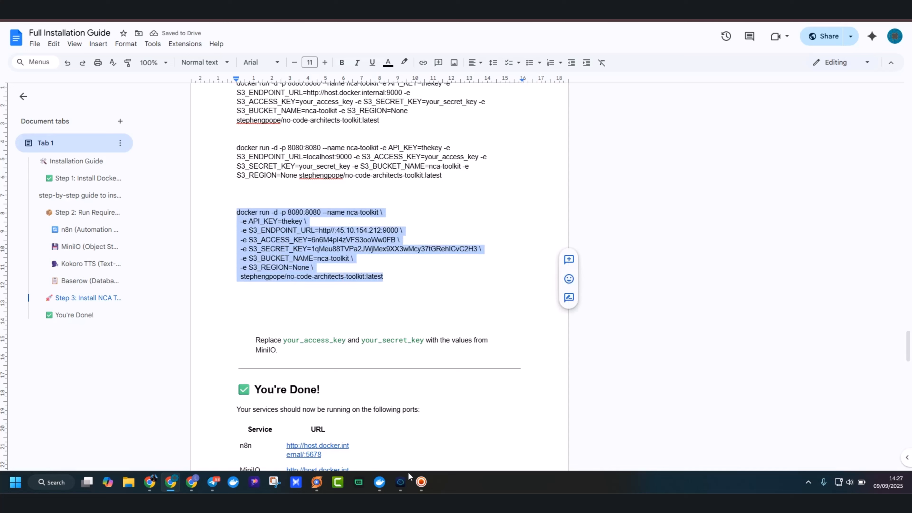
left_click(401, 482)
right_click(233, 458)
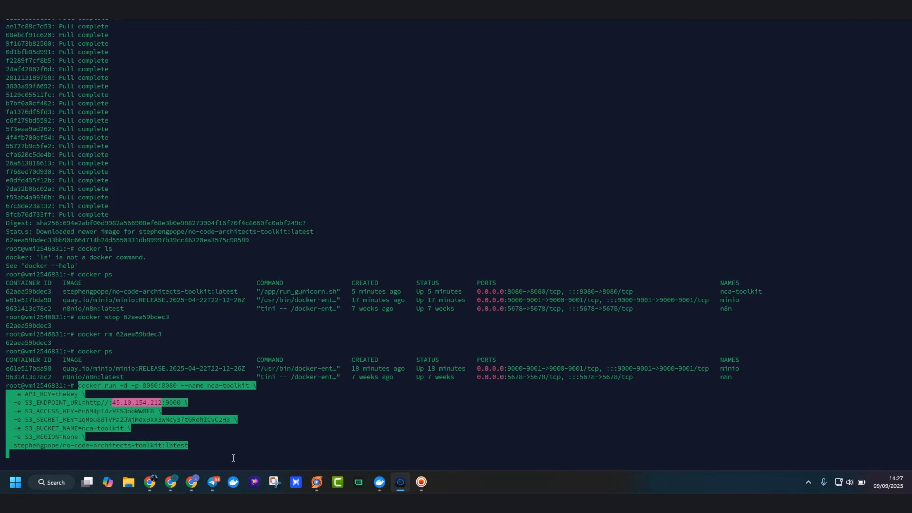
- Run the pasted nca-toolkit docker command, then switch back to the n8n workflow window
key("Return")
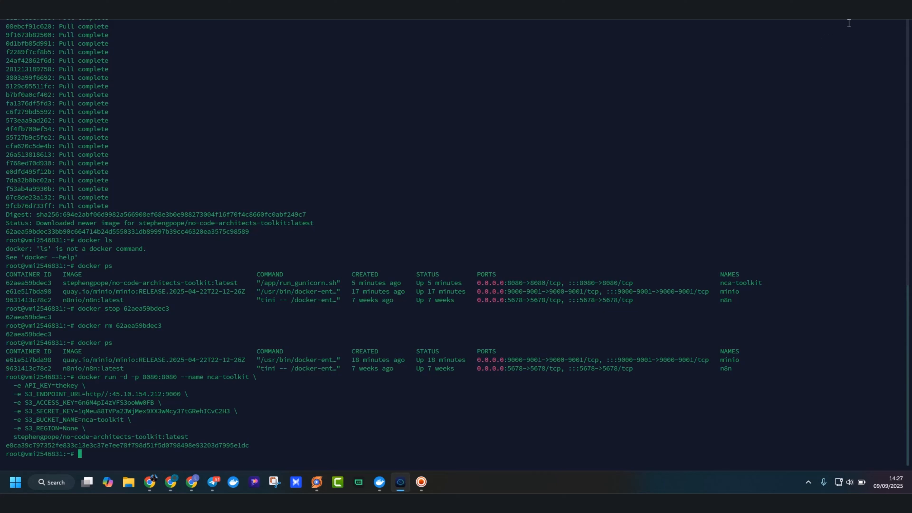
key("alt+Tab")
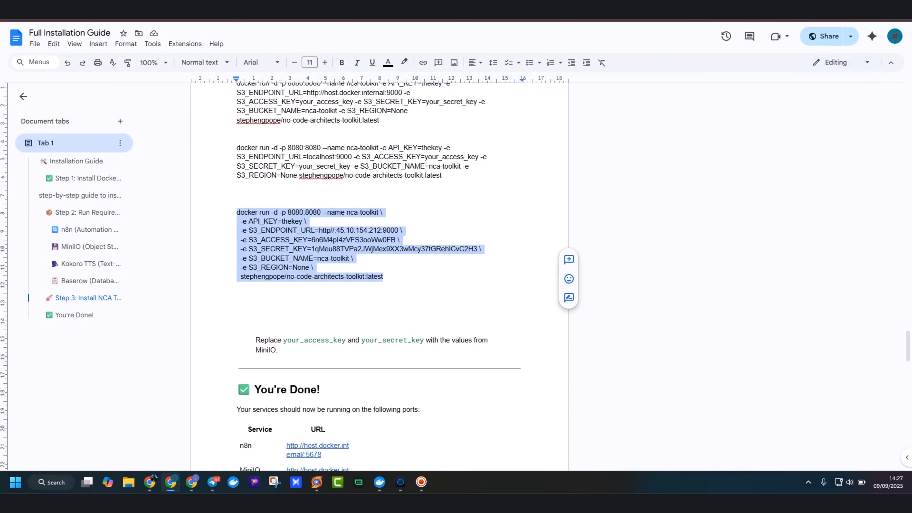
left_click(196, 483)
- Re-execute the HTTP Request node and read its invalid endpoint error for http//:45.10.154.212:9000
left_click(45, 10)
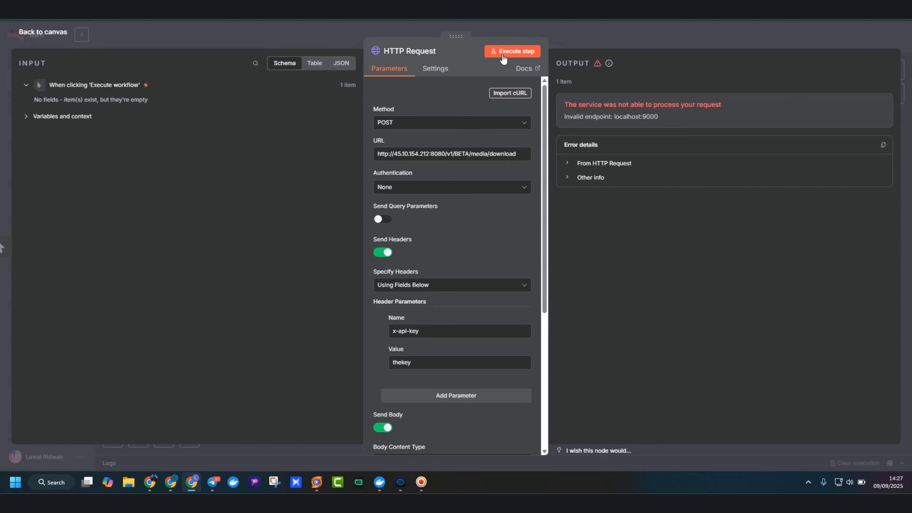
left_click(503, 54)
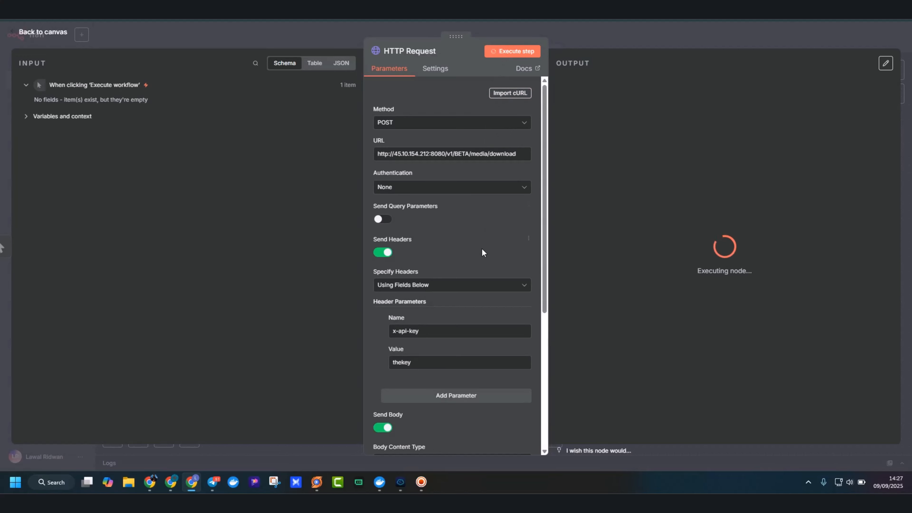
scroll(482, 248, "down", 5)
scroll(481, 248, "up", 5)
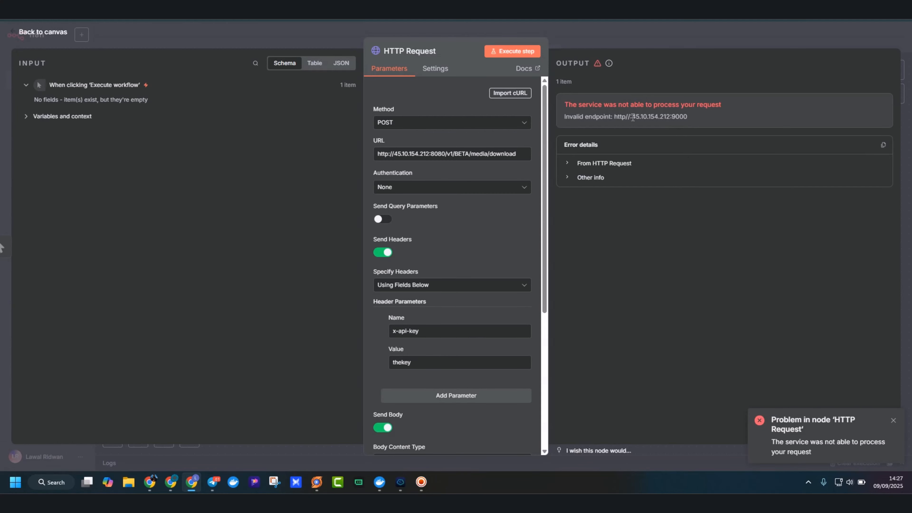
left_click(401, 481)
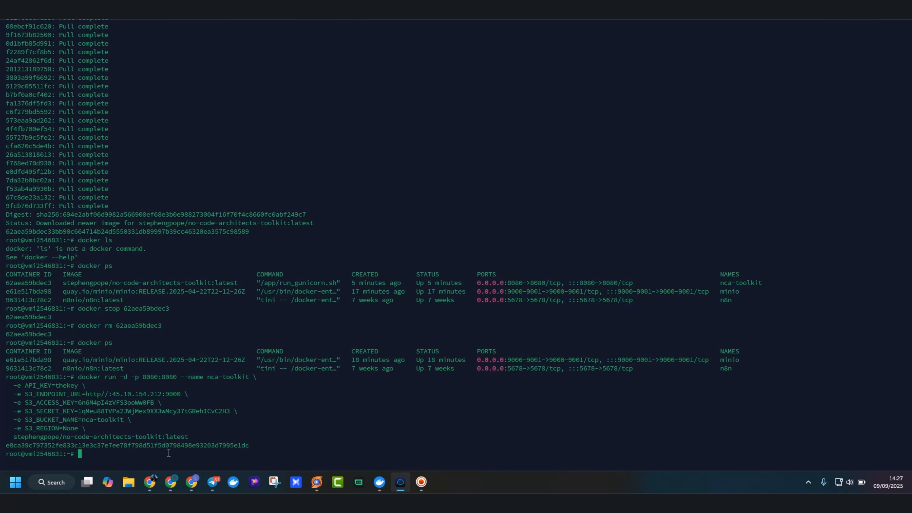
- List the containers and stop the relaunched nca-toolkit container by its ID
type("dockerps")
key("Return")
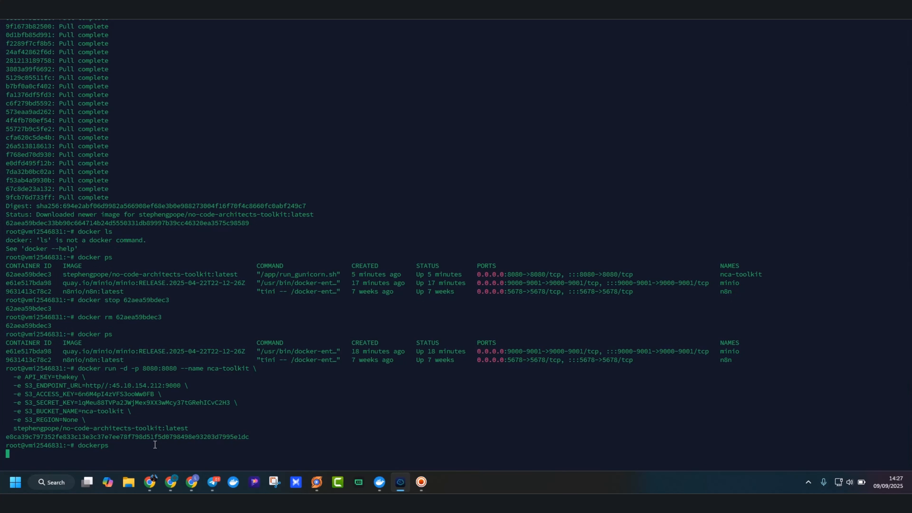
type("docker ps")
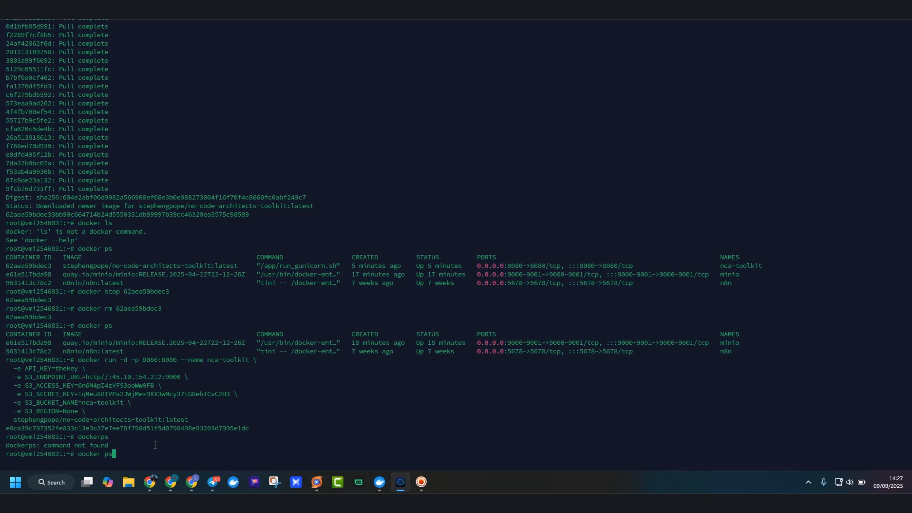
key("Return")
double_click(40, 428)
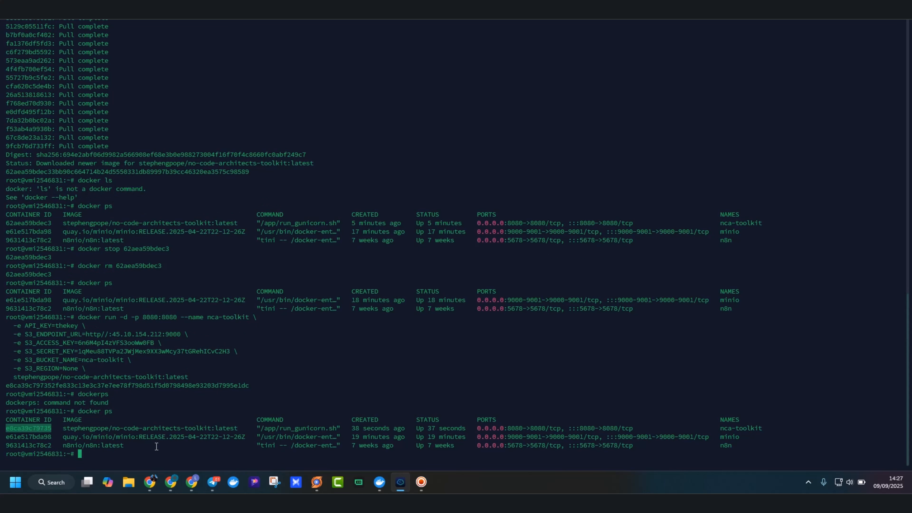
key("ctrl+c")
type("docker ")
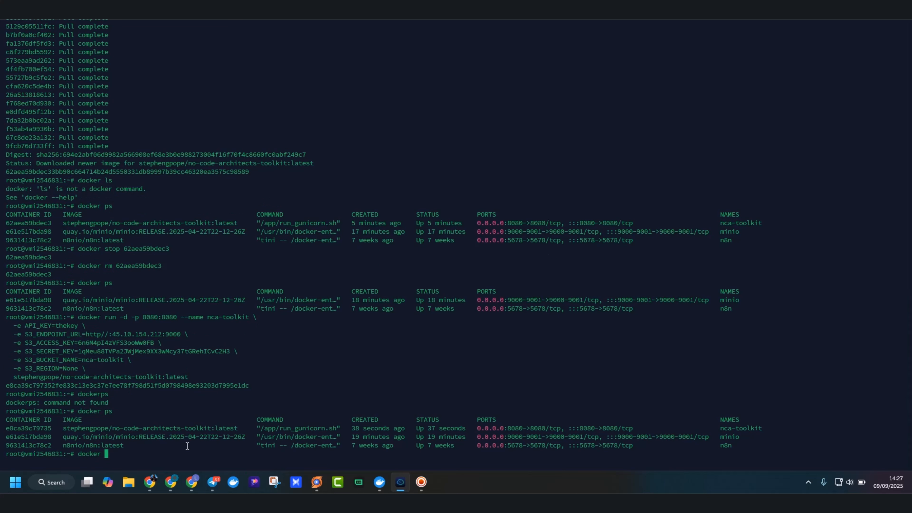
type("stop")
double_click(29, 428)
key("ctrl+c")
key("ctrl+v")
key("Return")
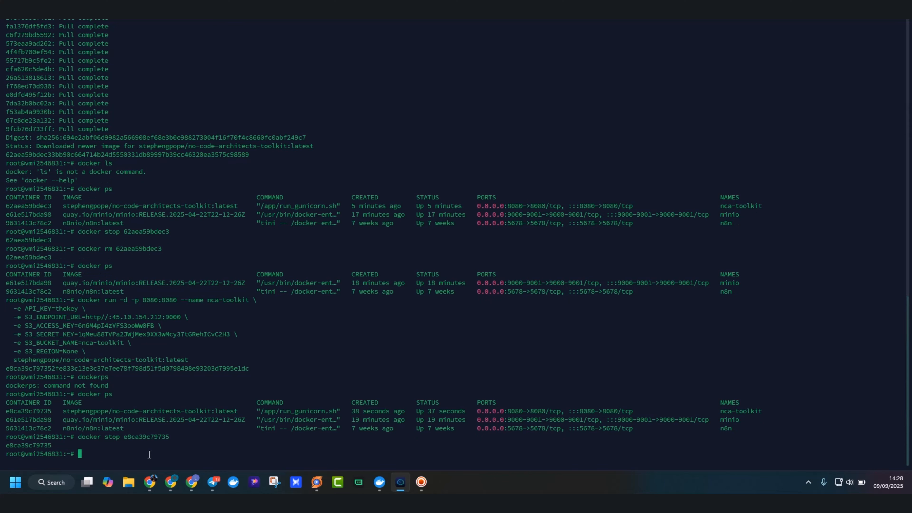
- Remove the stopped nca-toolkit container with docker rm and go back to n8n
type("docker ")
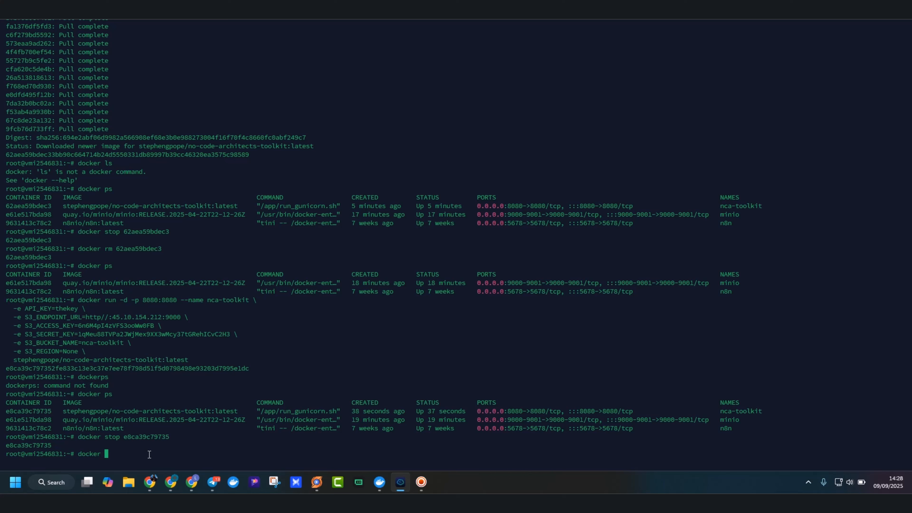
type("rm e8ca39c79735")
key("Return")
left_click(188, 483)
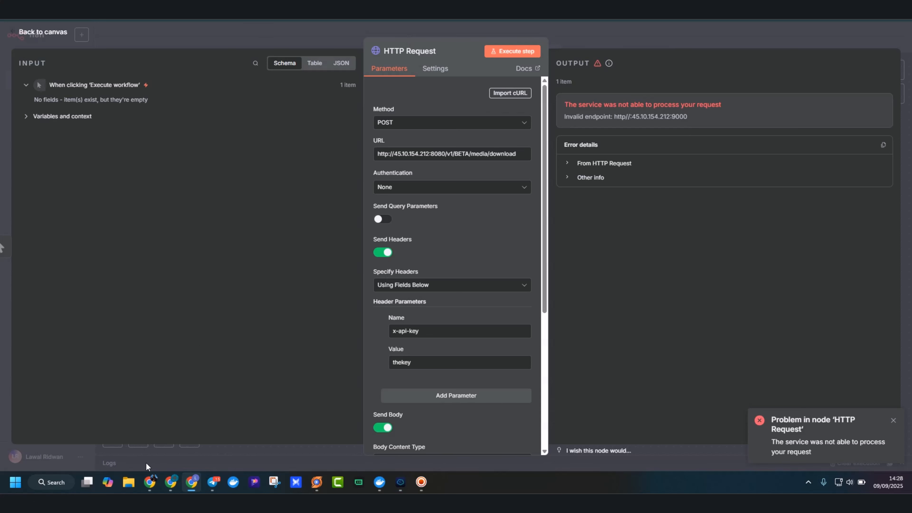
left_click(170, 482)
left_click(335, 230)
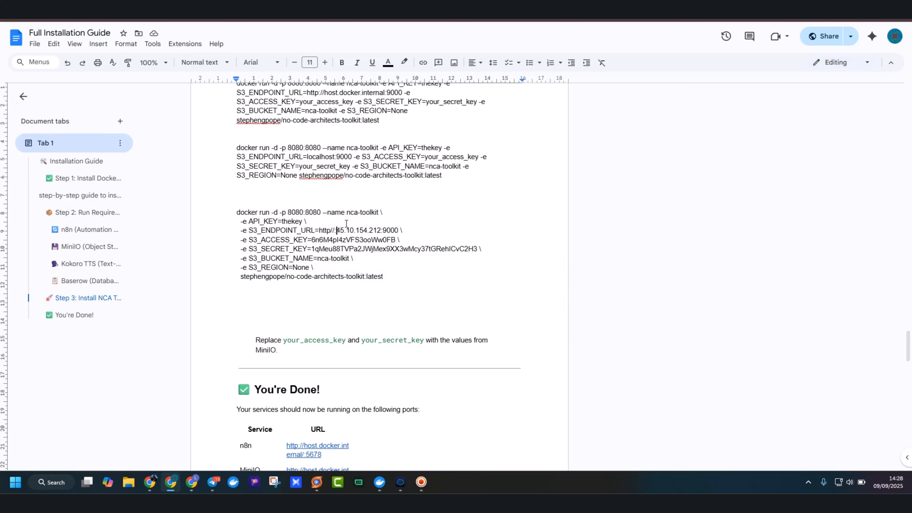
key("BackSpace")
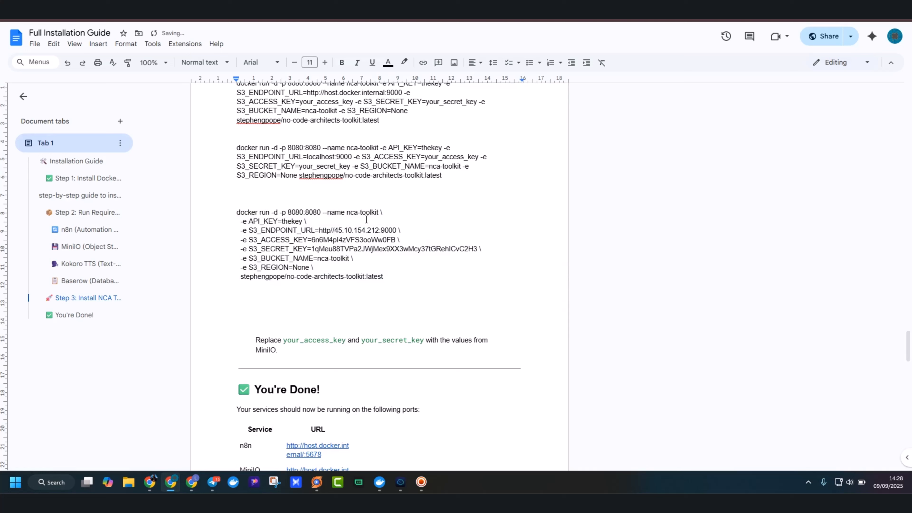
key("Left")
type(":")
- Paste the corrected docker run command into the terminal and launch nca-toolkit with it
left_click_drag(409, 276, 235, 214)
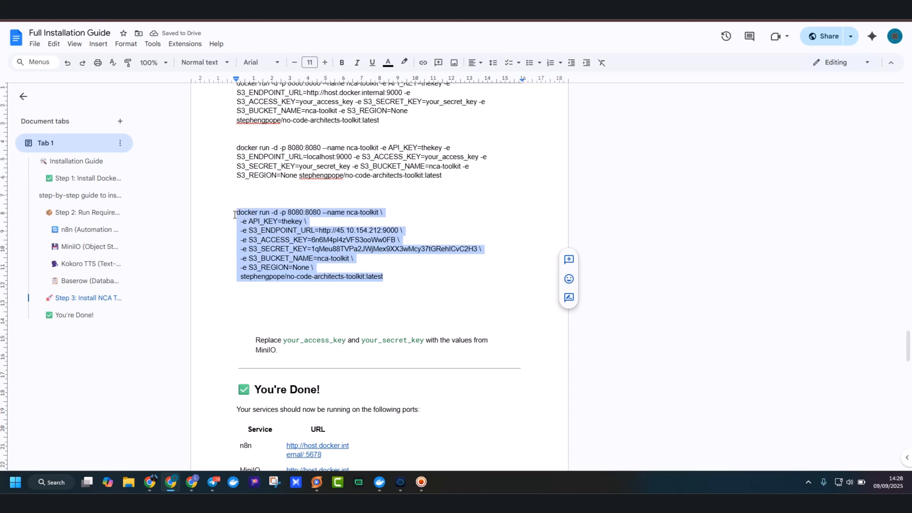
left_click(400, 482)
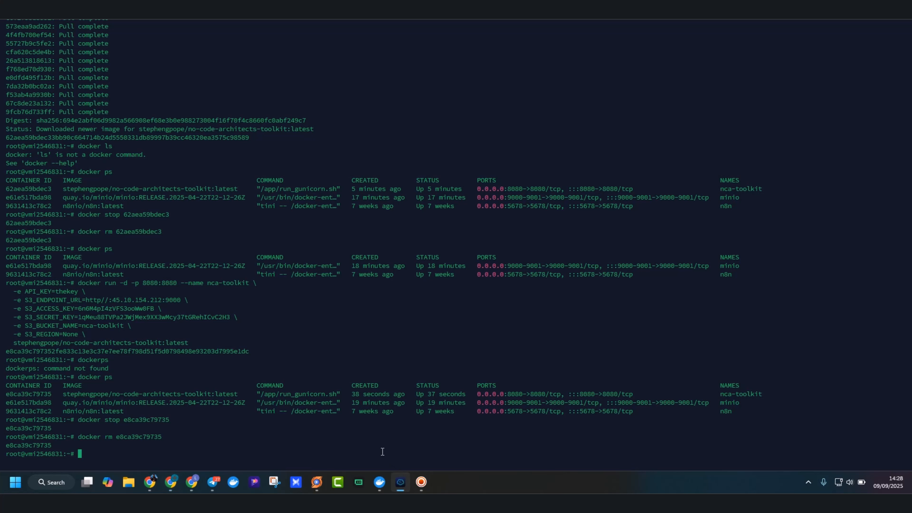
key("ctrl+v")
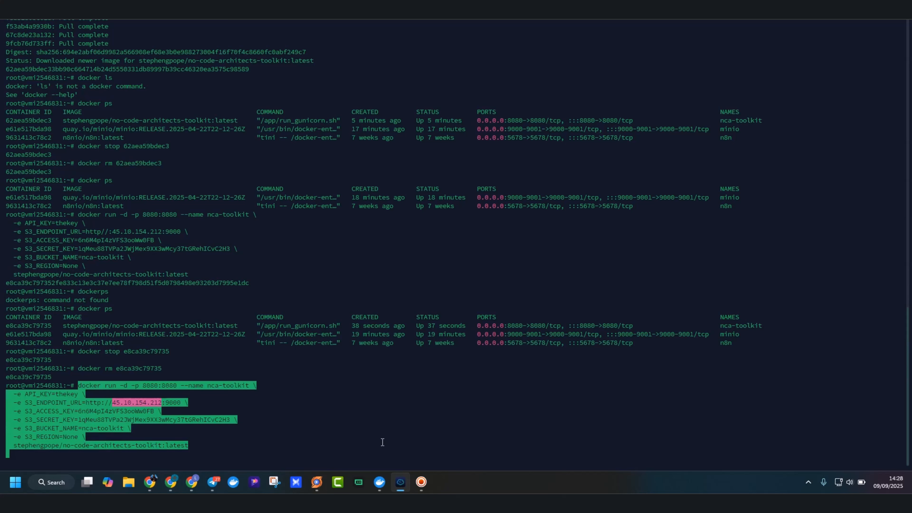
key("Return")
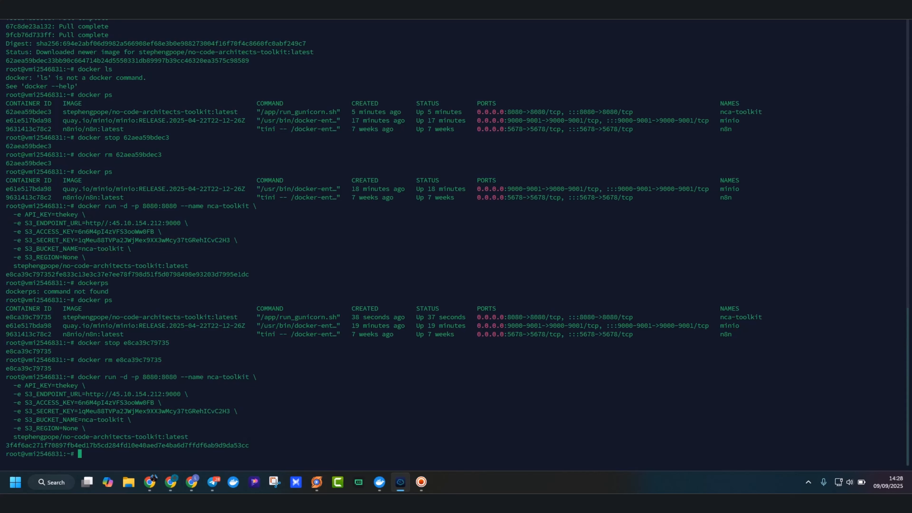
left_click(171, 482)
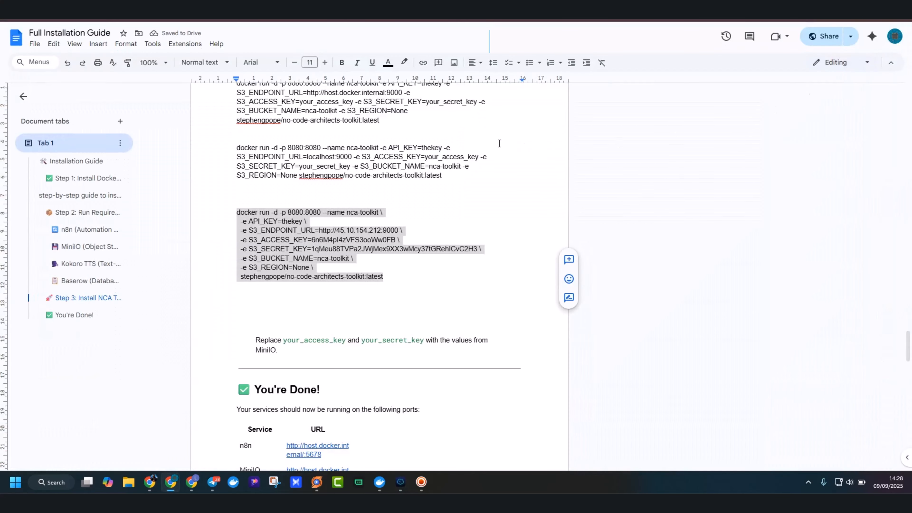
left_click(196, 482)
- Rerun the HTTP Request node and scroll through its successful download output
key("ctrl+Tab")
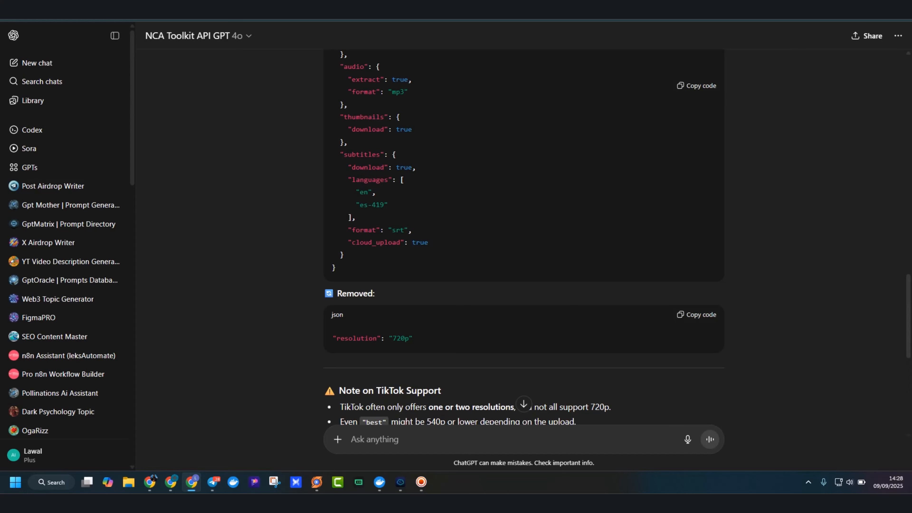
key("ctrl+Tab")
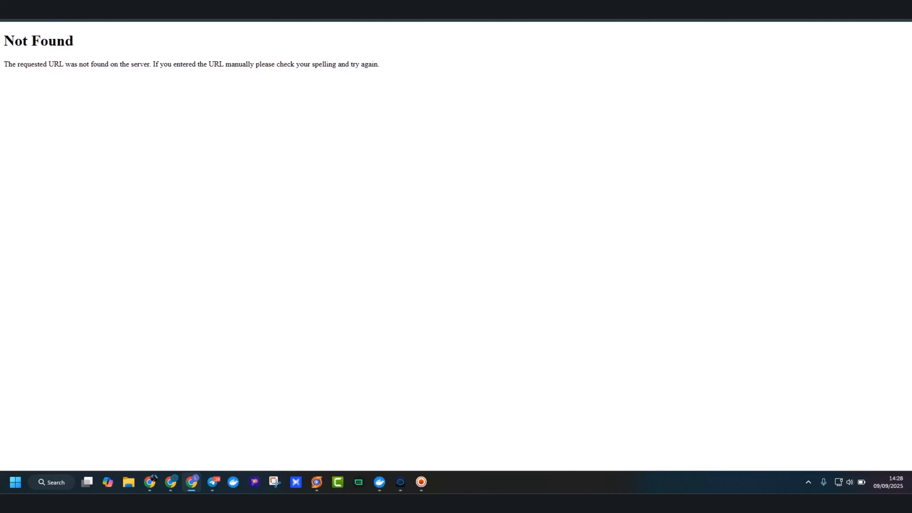
key("ctrl+Tab")
left_click(514, 52)
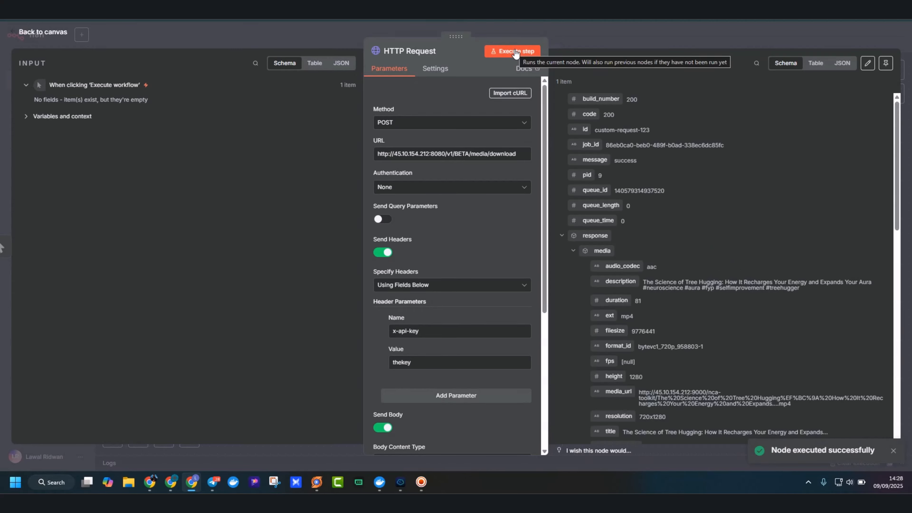
scroll(648, 223, "down", 3)
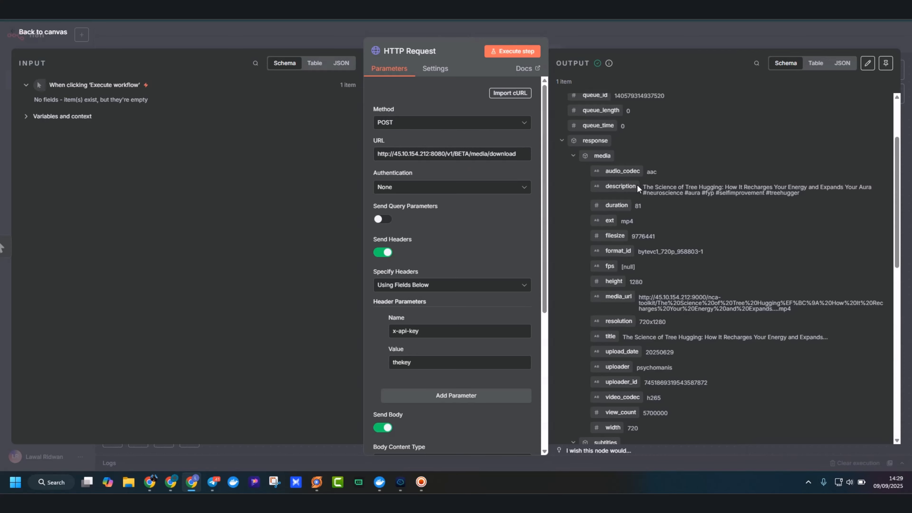
scroll(657, 187, "down", 3)
scroll(657, 187, "down", 3)
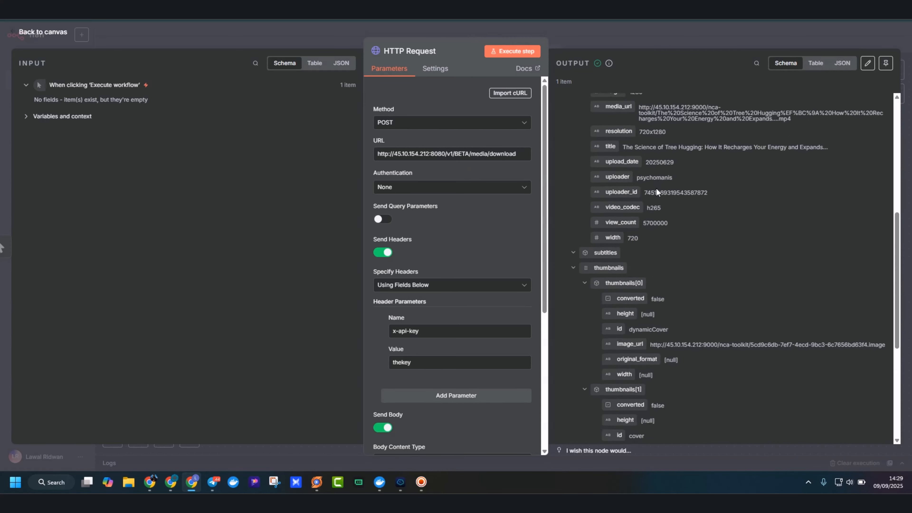
scroll(660, 144, "up", 1)
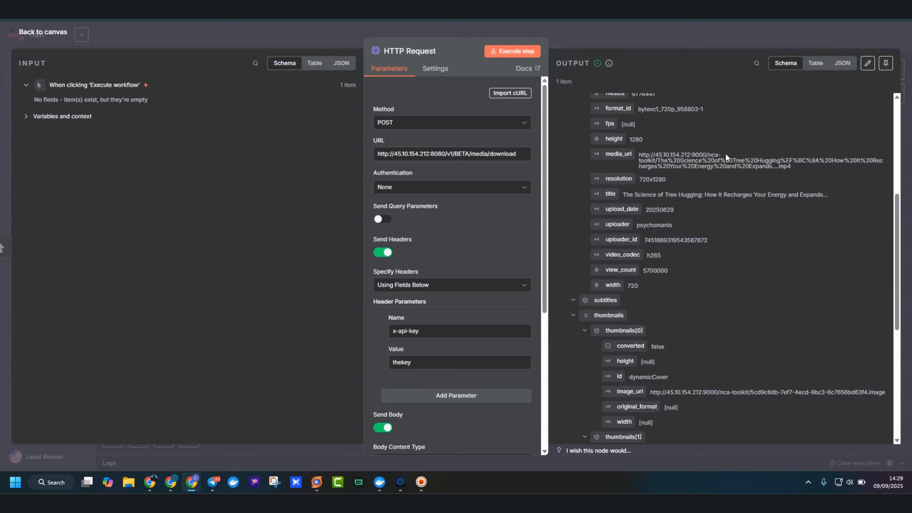
scroll(637, 194, "up", 1)
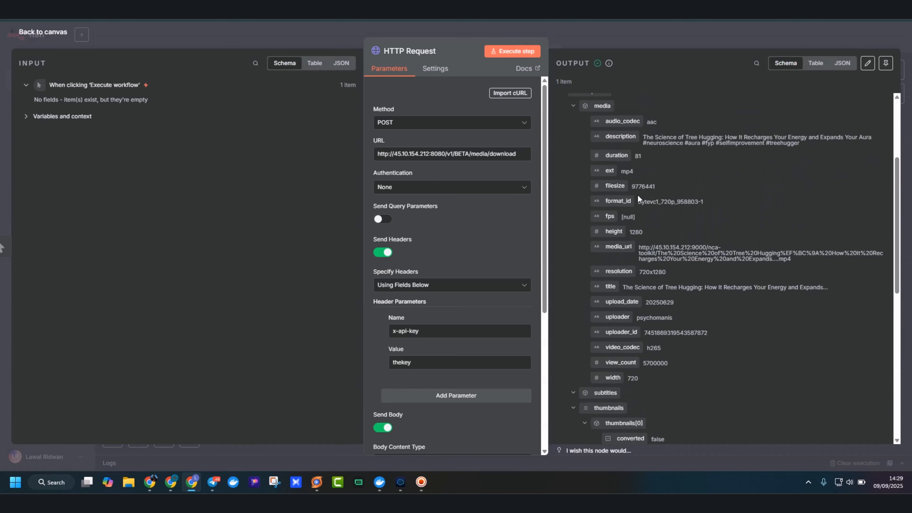
scroll(637, 196, "down", 6)
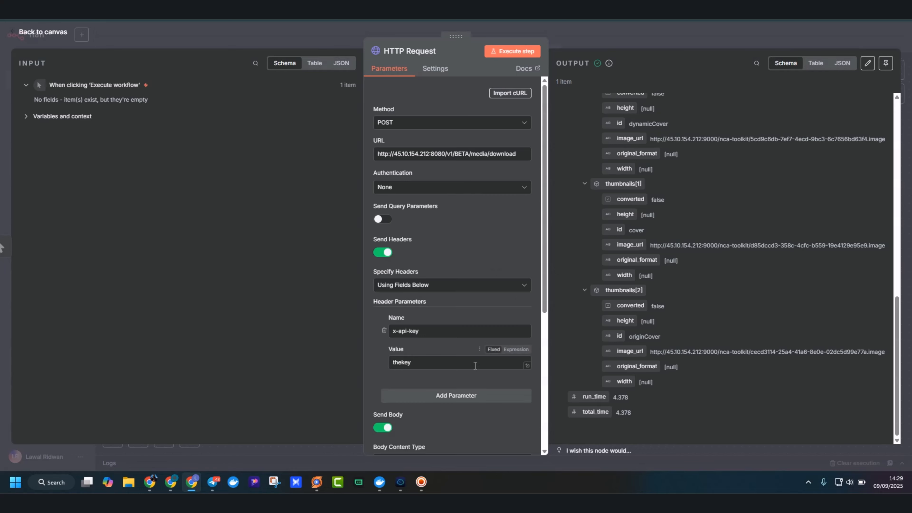
scroll(454, 244, "down", 6)
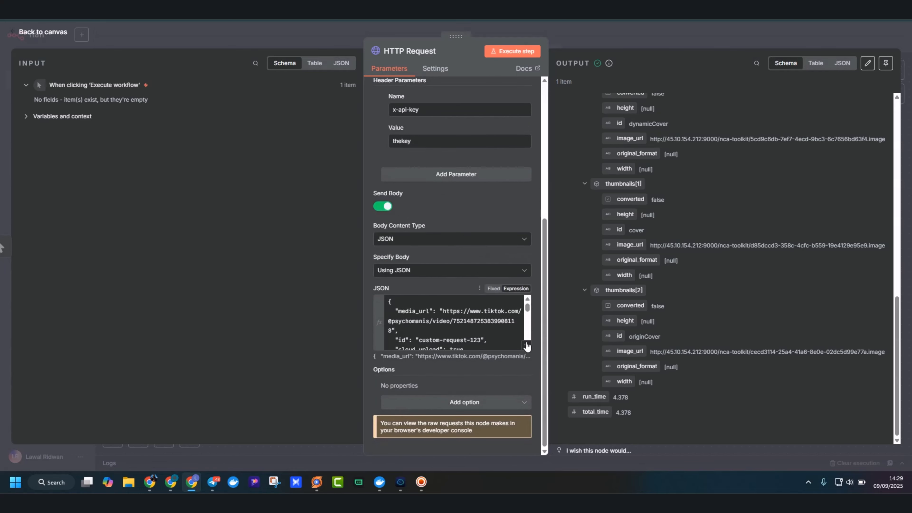
- Open and close the JSON body in the expression editor, then scroll the output back up
left_click(526, 345)
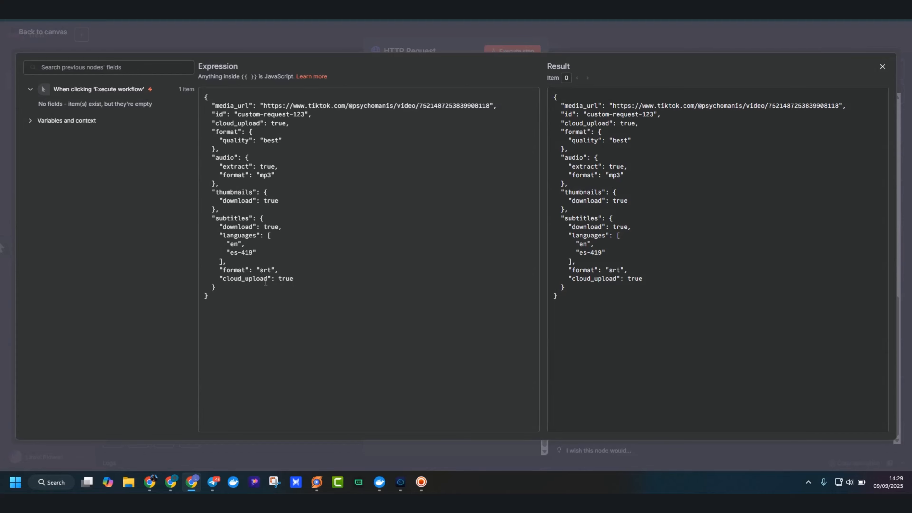
left_click(455, 49)
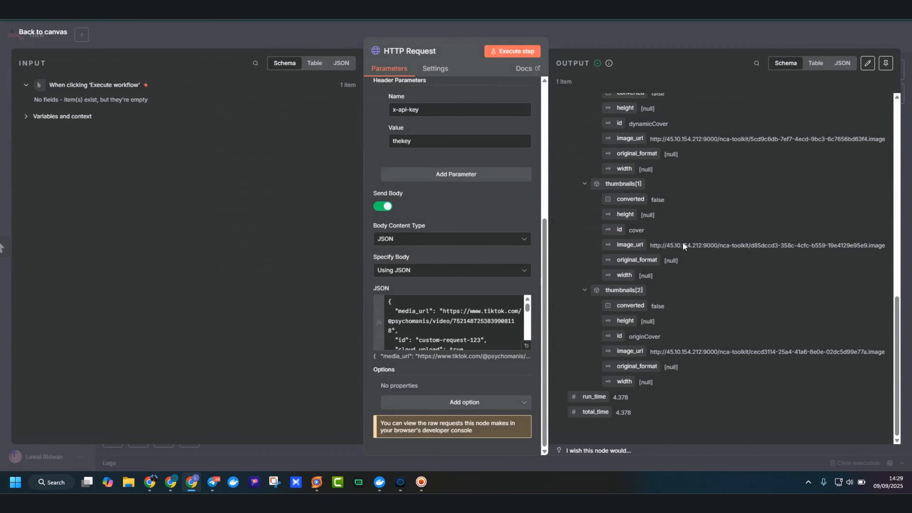
scroll(703, 234, "up", 3)
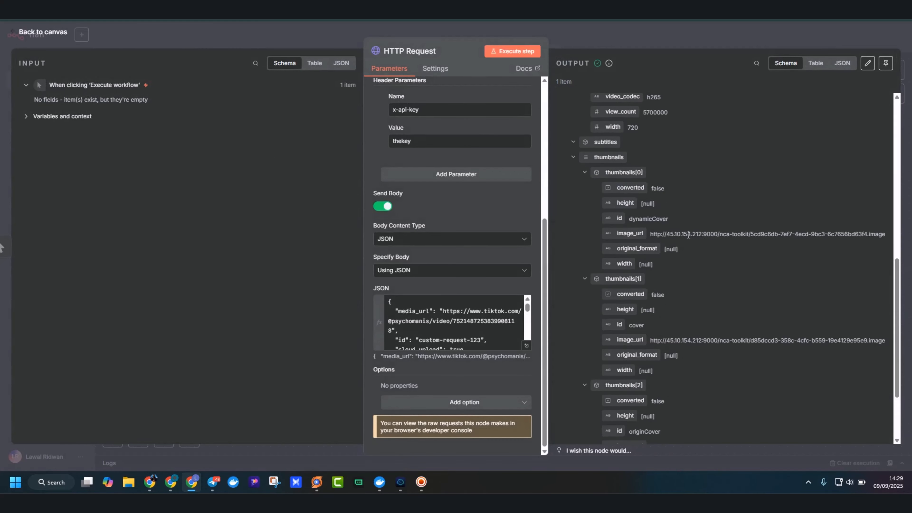
scroll(688, 235, "up", 4)
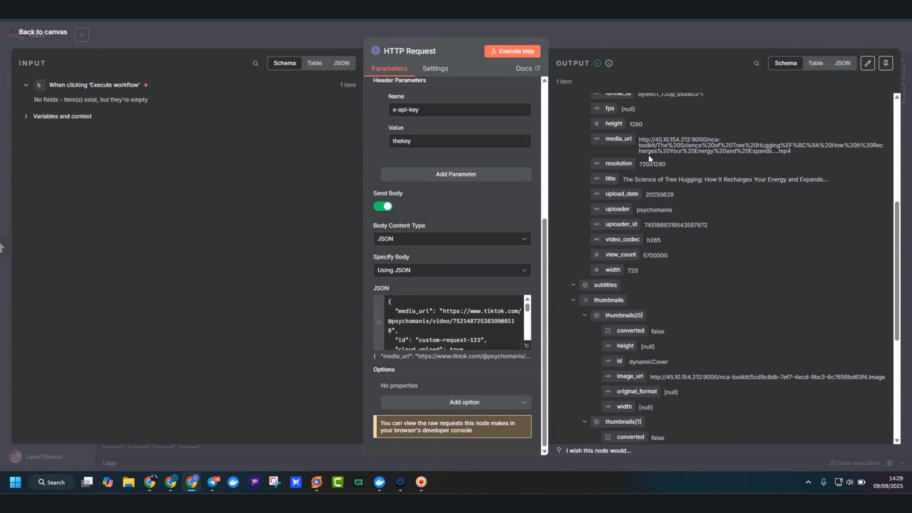
- Follow the output's media_url link to download the Tree Hugging video
triple_click(668, 145)
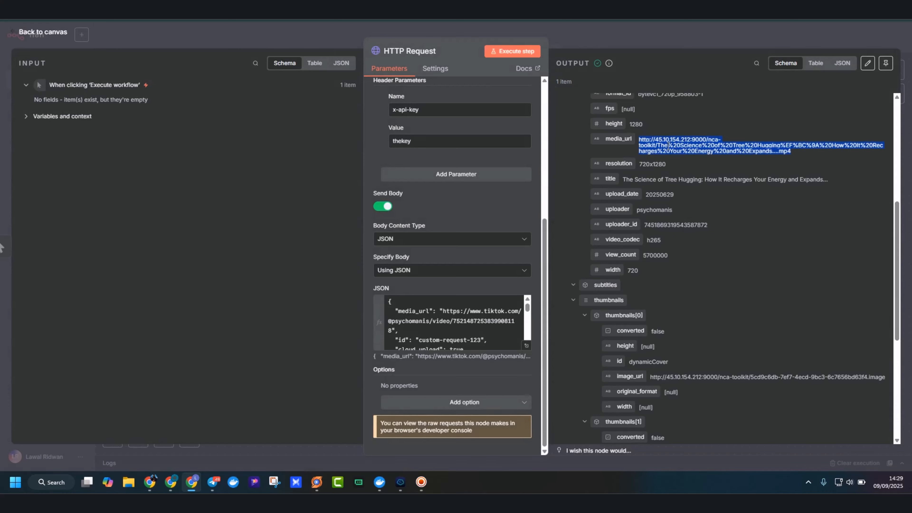
right_click(666, 145)
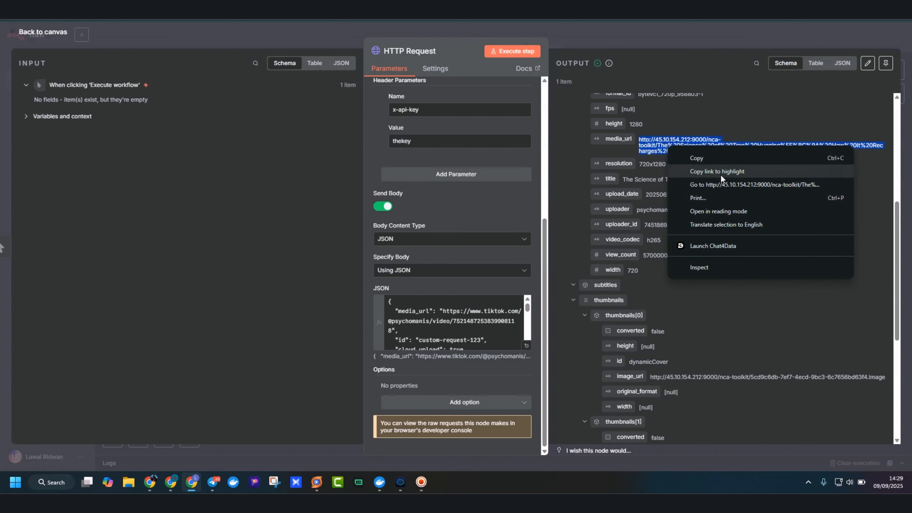
left_click(726, 184)
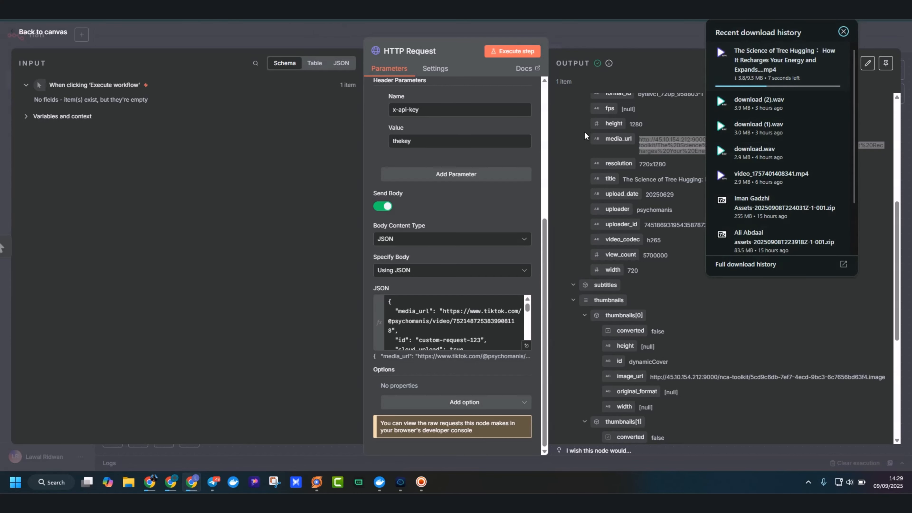
scroll(684, 197, "up", 4)
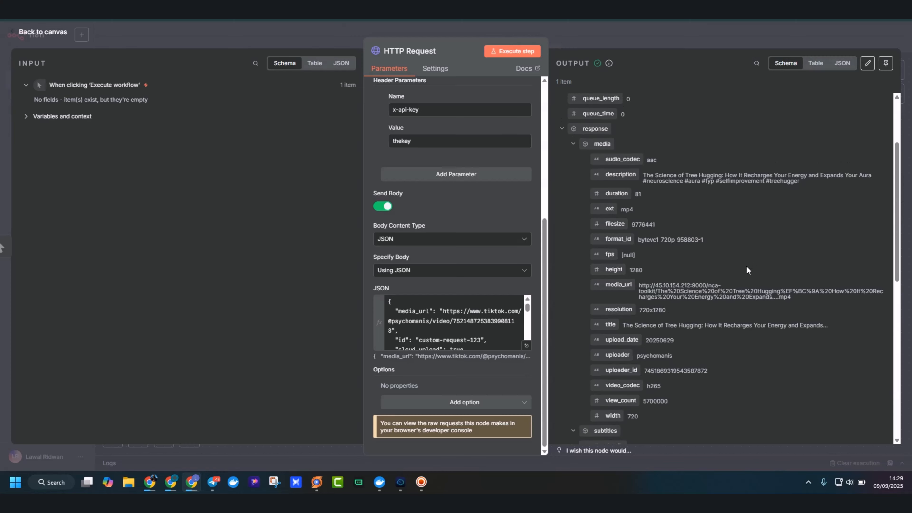
scroll(748, 270, "up", 1)
scroll(616, 229, "down", 2)
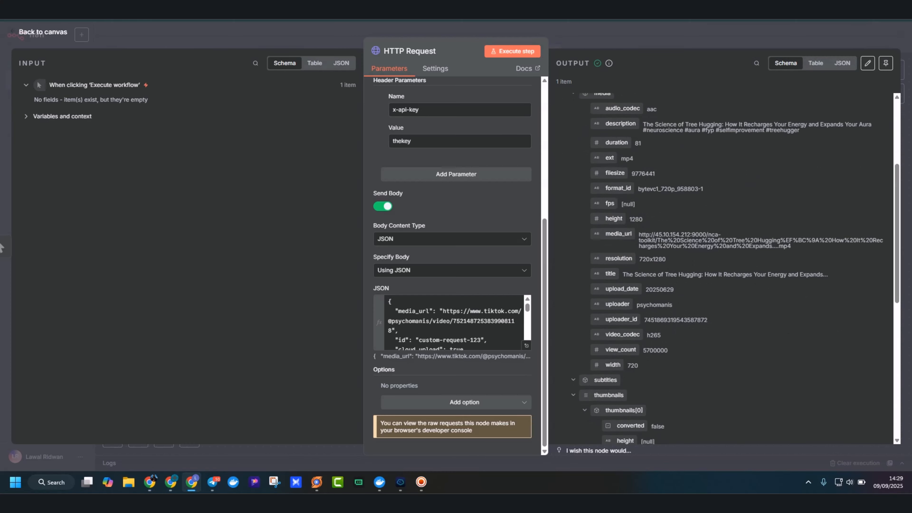
- Play 'The Science of Tree Hugging' mp4 from the download history, skip ahead, and close the player
left_click(849, 17)
left_click(848, 16)
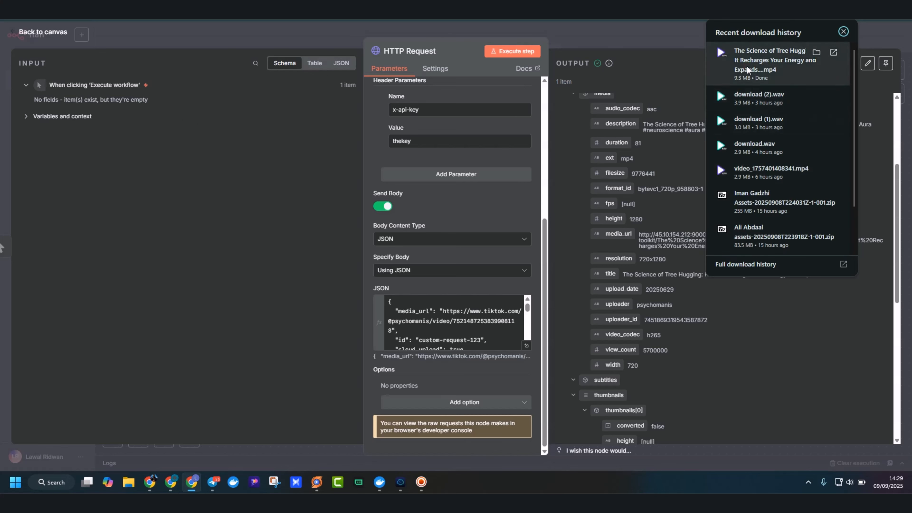
left_click(782, 60)
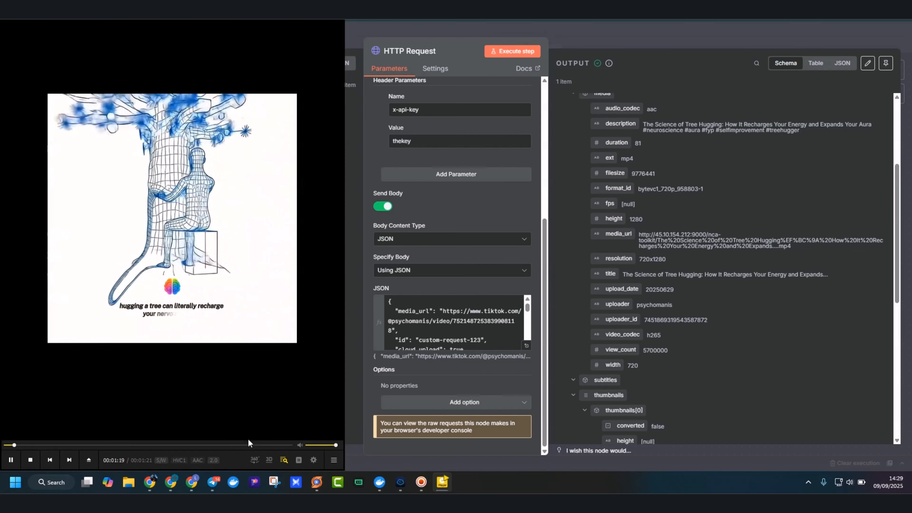
left_click(237, 445)
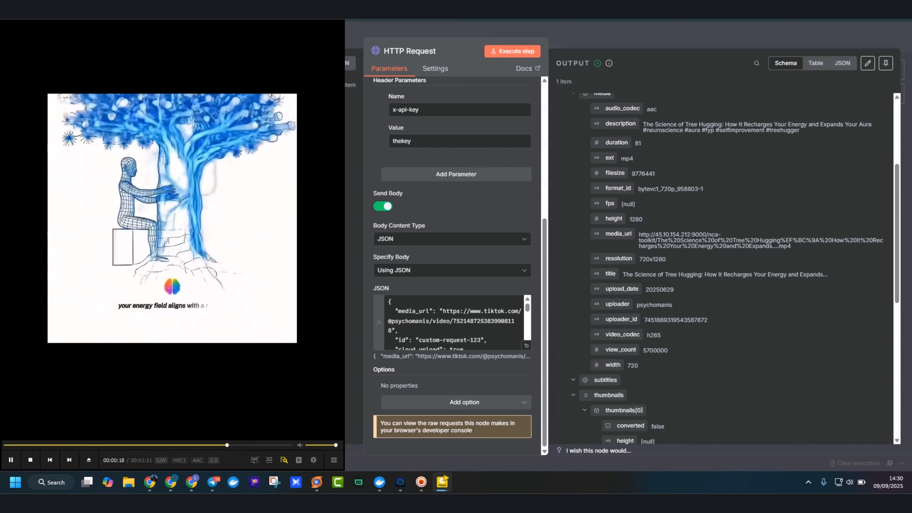
left_click(337, 26)
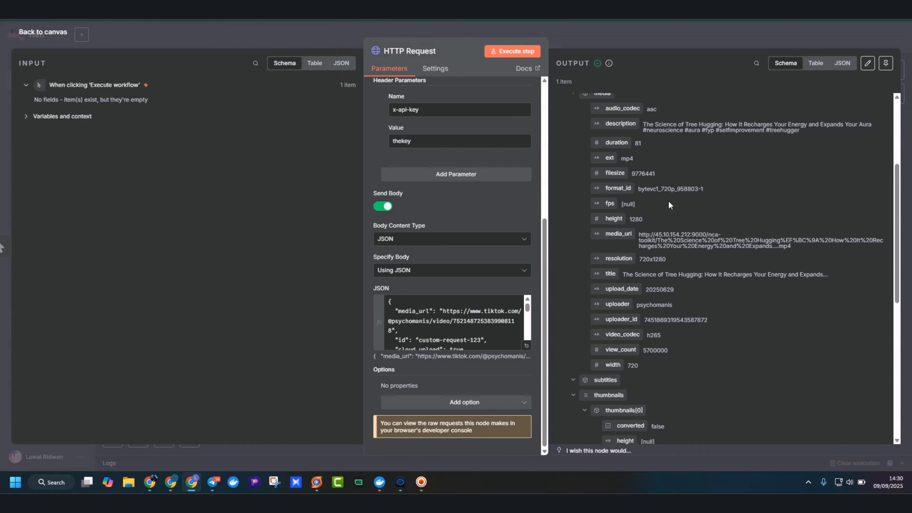
- Scroll through the HTTP Request output and JSON body, then return to the ai story workflow canvas
scroll(692, 245, "down", 5)
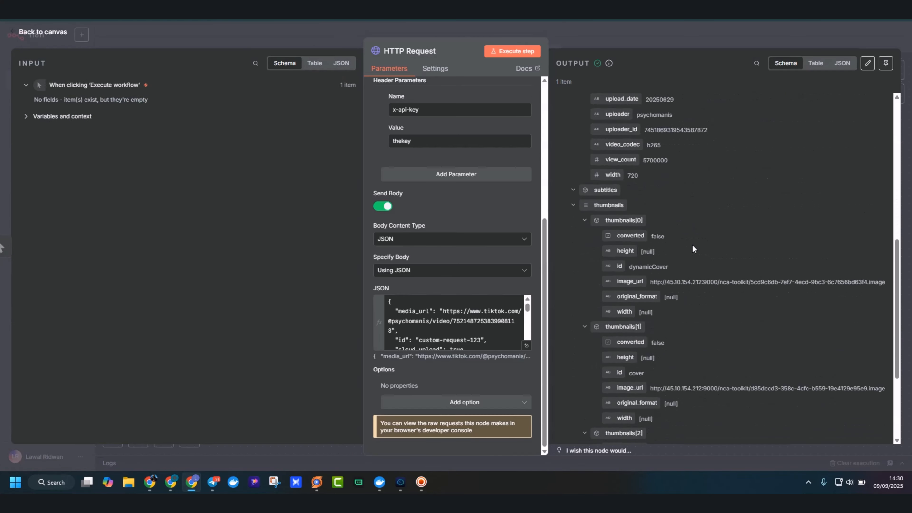
scroll(692, 248, "down", 4)
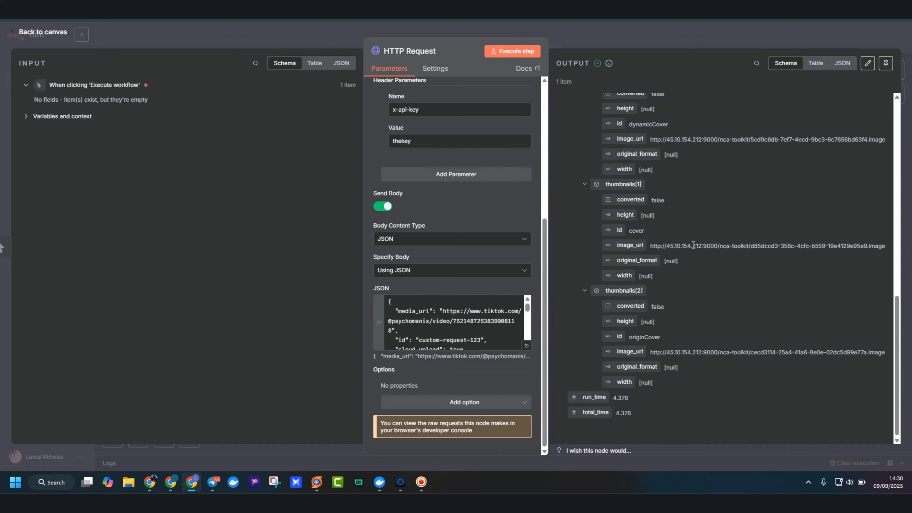
scroll(699, 215, "up", 4)
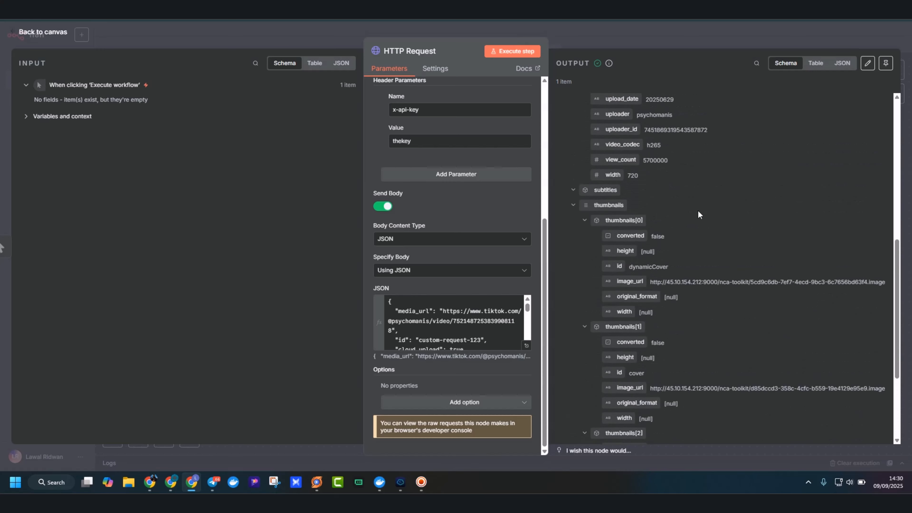
scroll(700, 215, "up", 6)
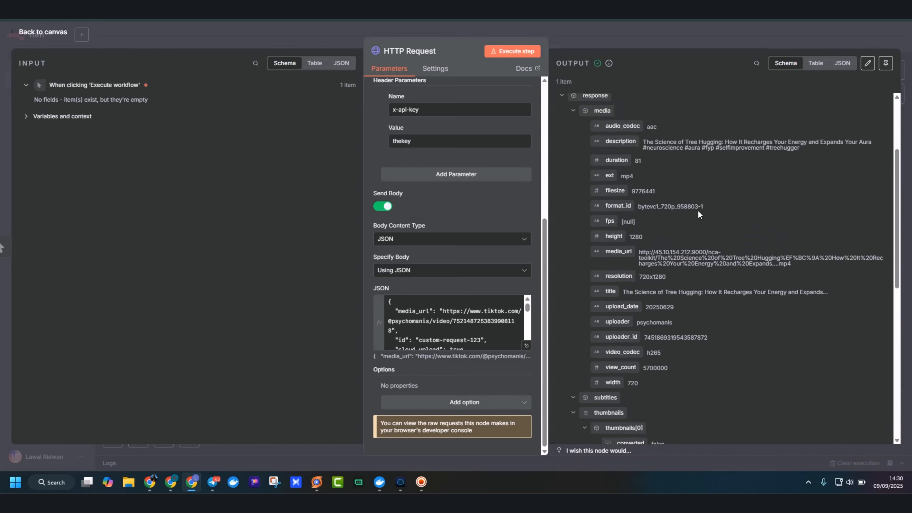
scroll(454, 303, "down", 1)
scroll(454, 304, "down", 3)
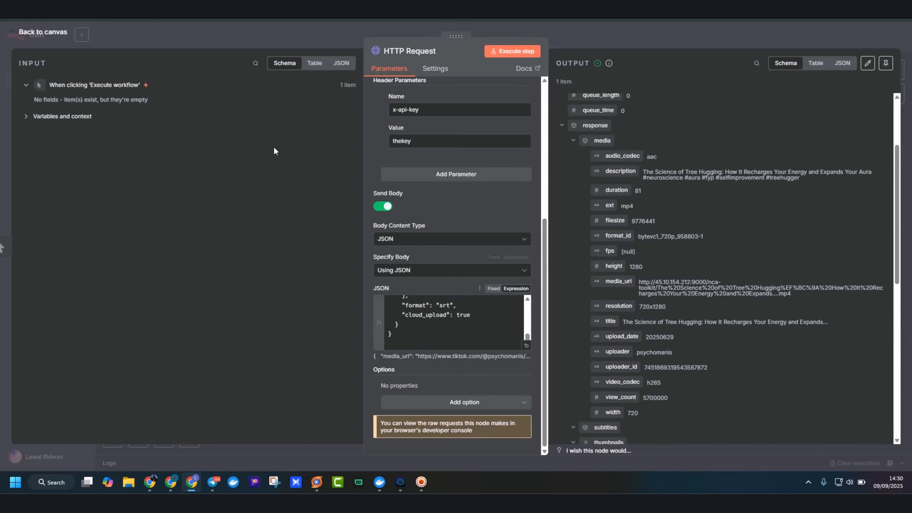
left_click(39, 32)
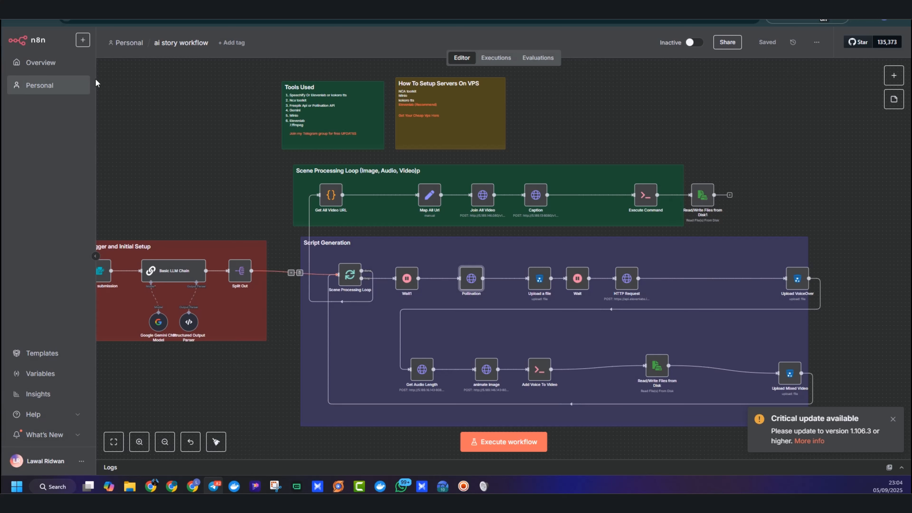
- From the Overview page, create a new blank workflow, My workflow 30
left_click(35, 64)
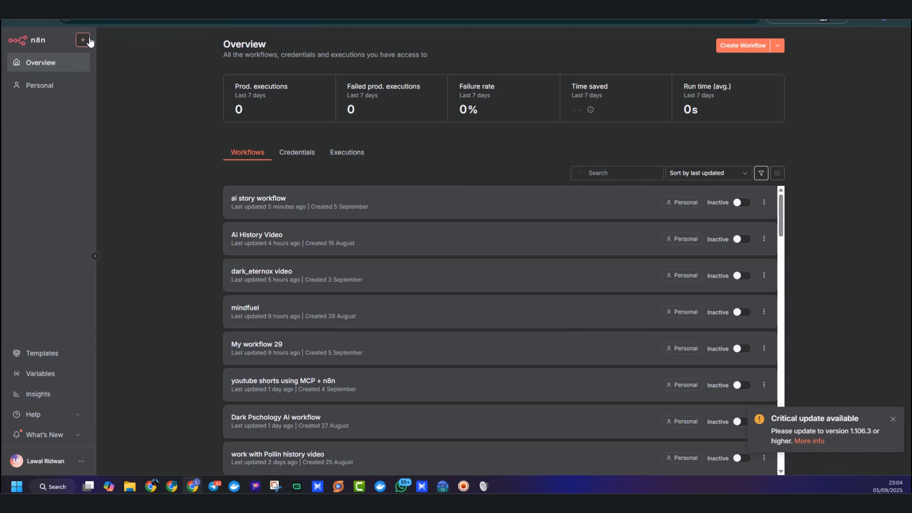
left_click(88, 40)
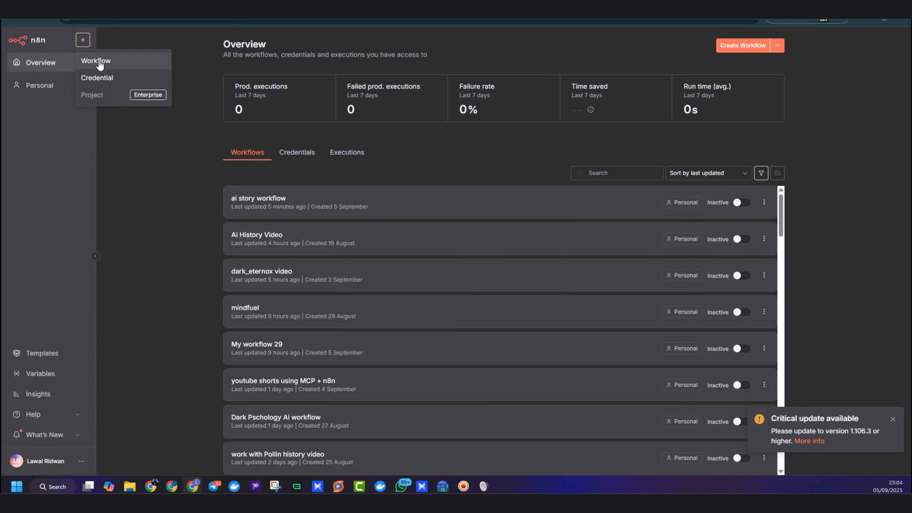
left_click(94, 61)
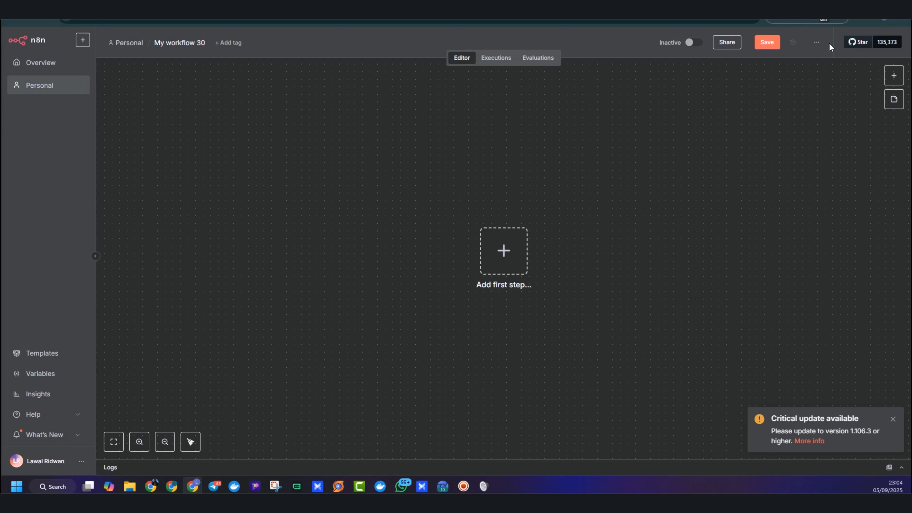
- Browse Downloads to import a workflow file, cancel the selection, and switch to the YouTube tab
left_click(821, 45)
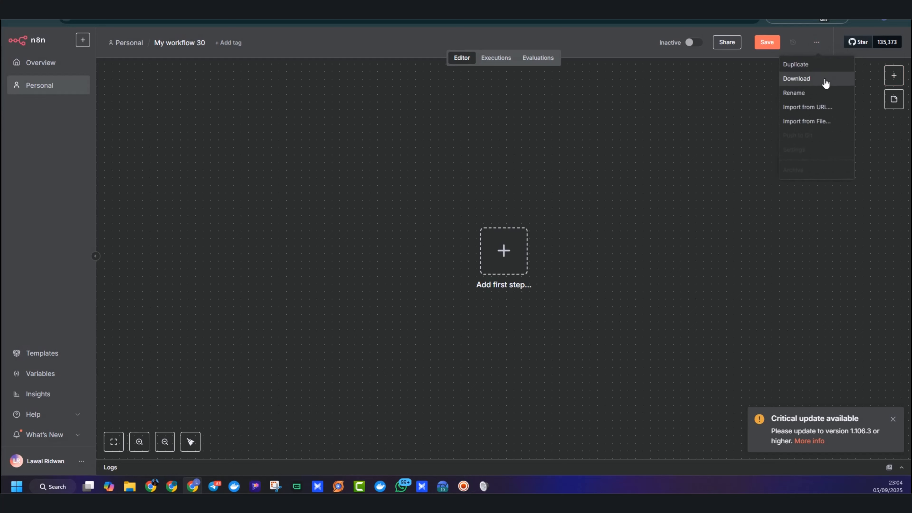
left_click(814, 122)
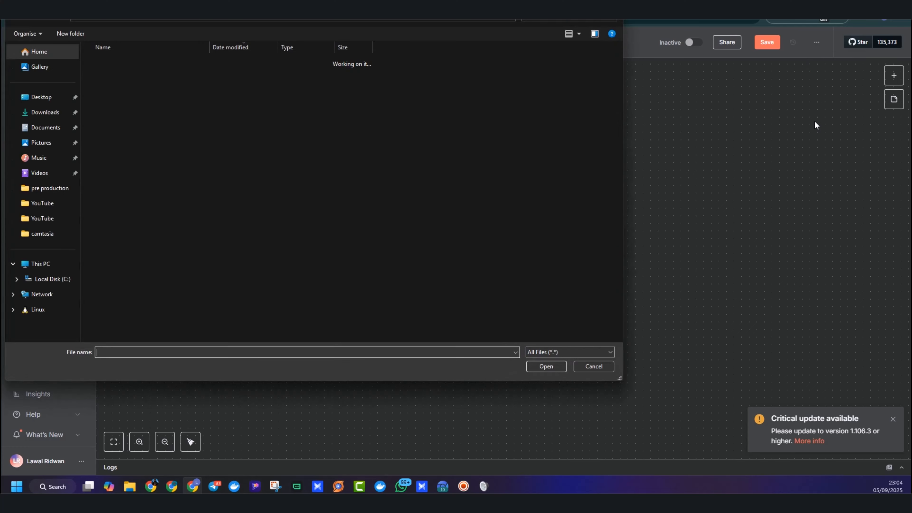
left_click(40, 118)
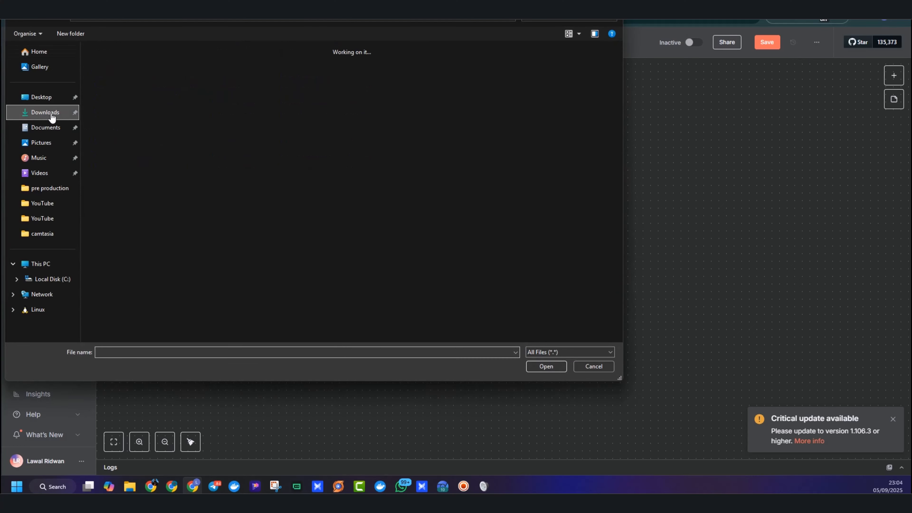
scroll(135, 73, "up", 10)
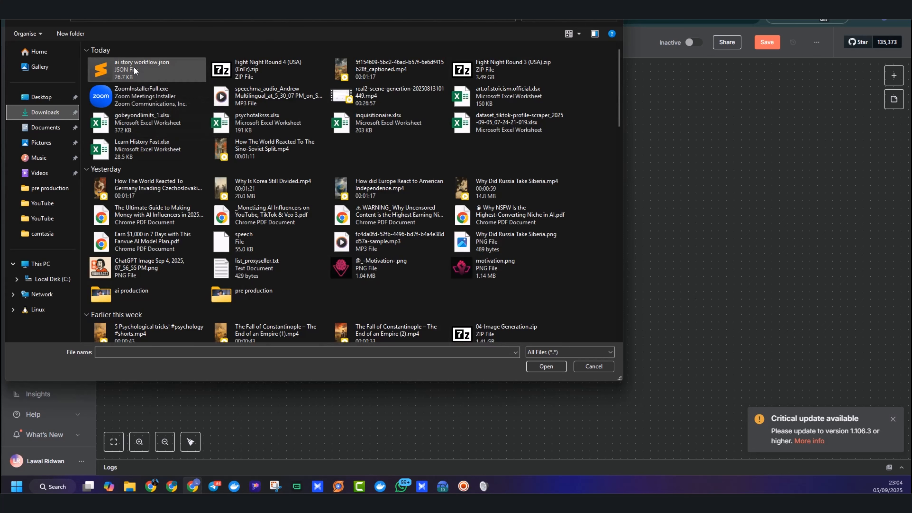
key("Escape")
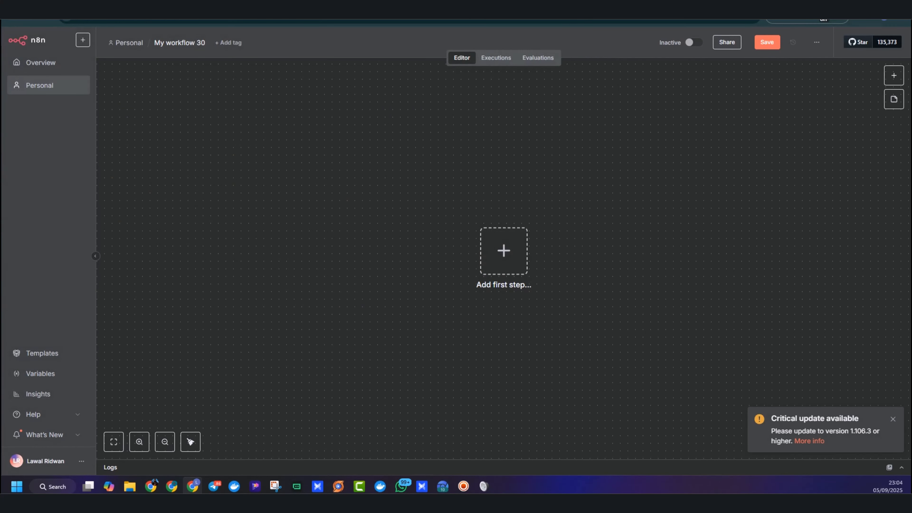
left_click(588, 2)
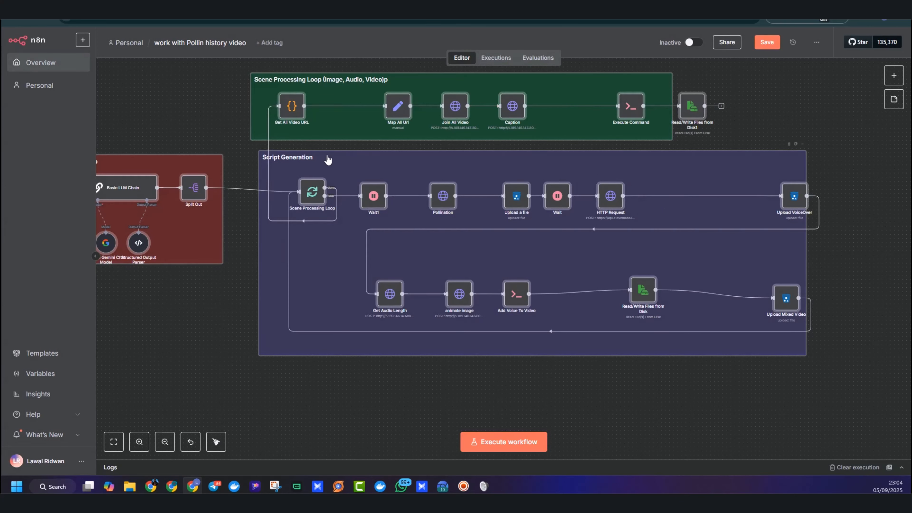
- Scroll the 'work with Pollin history video' canvas, then drag Docker Desktop's container list over the browser
scroll(238, 121, "up", 2)
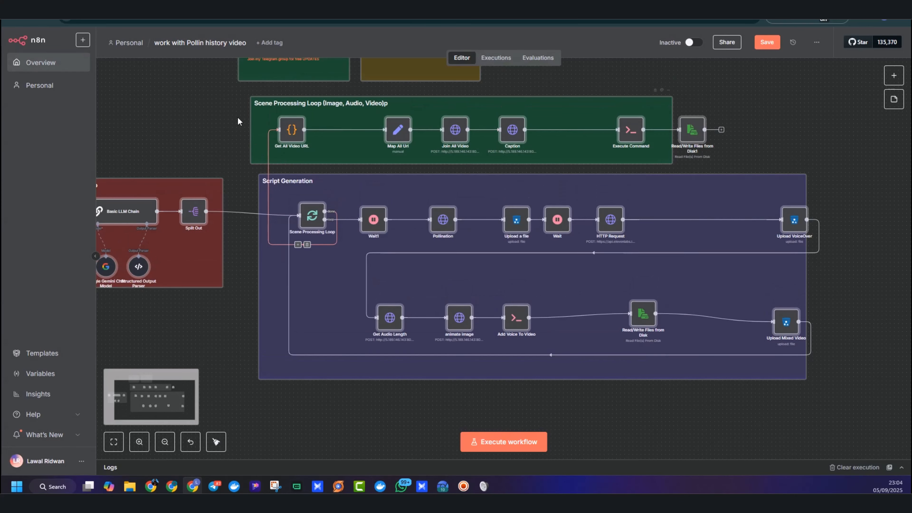
scroll(237, 121, "up", 1)
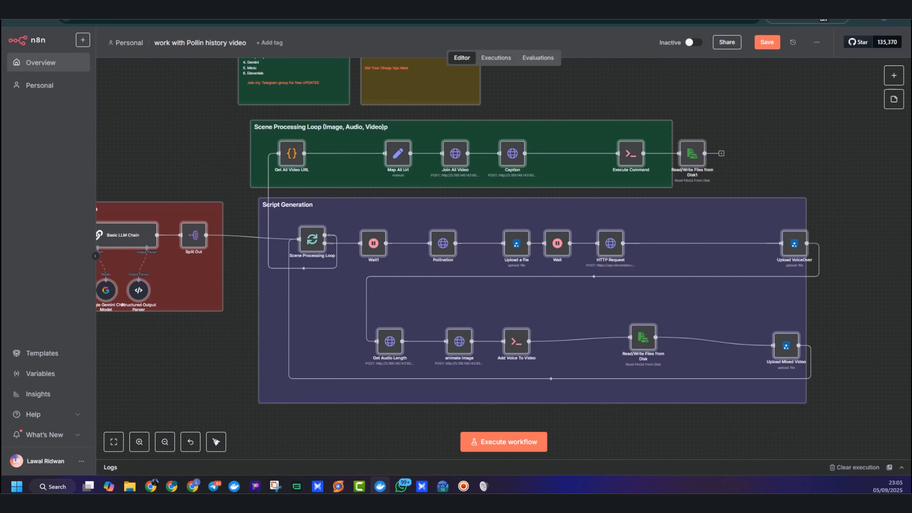
left_click_drag(1, 86, 340, 59)
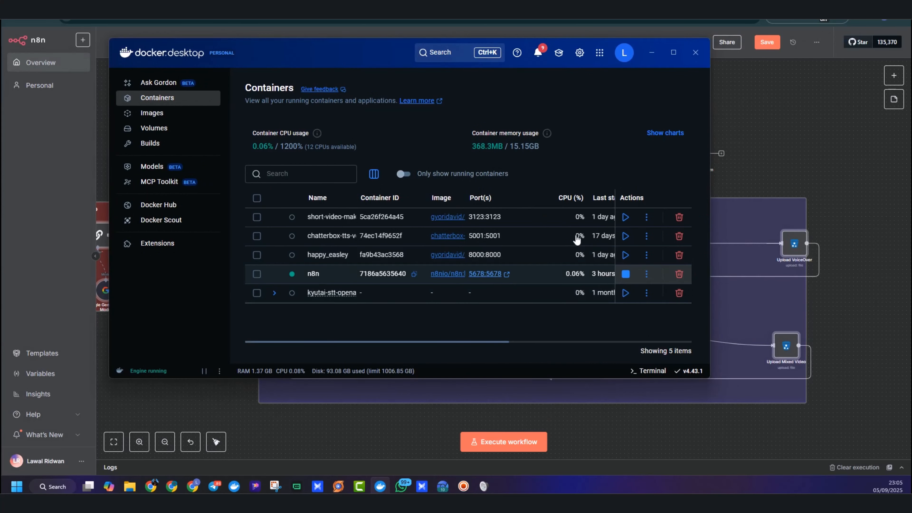
- Maximize Docker Desktop to check that the n8n container is running on port 5678:5678
left_click(673, 52)
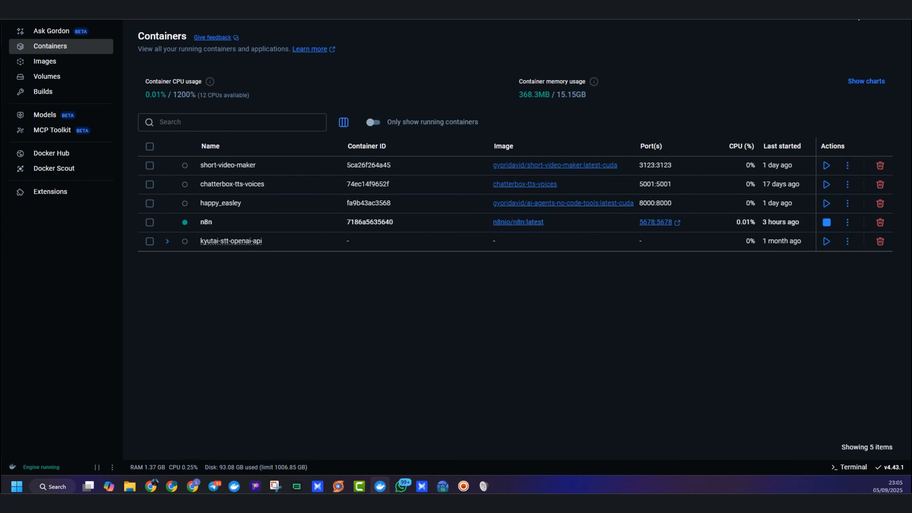
- Back in n8n, pan the canvas to the Trigger and Initial Setup group, then open a new tab
key("alt+Tab")
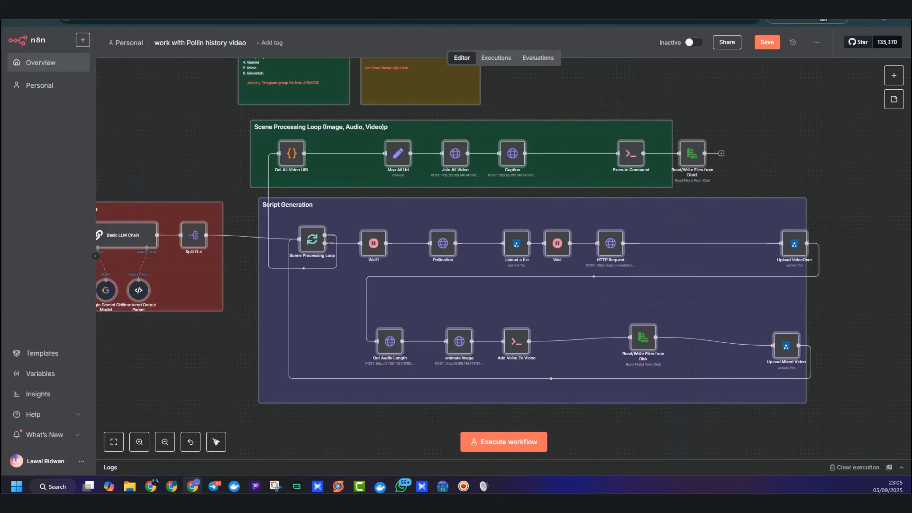
scroll(163, 141, "down", 1)
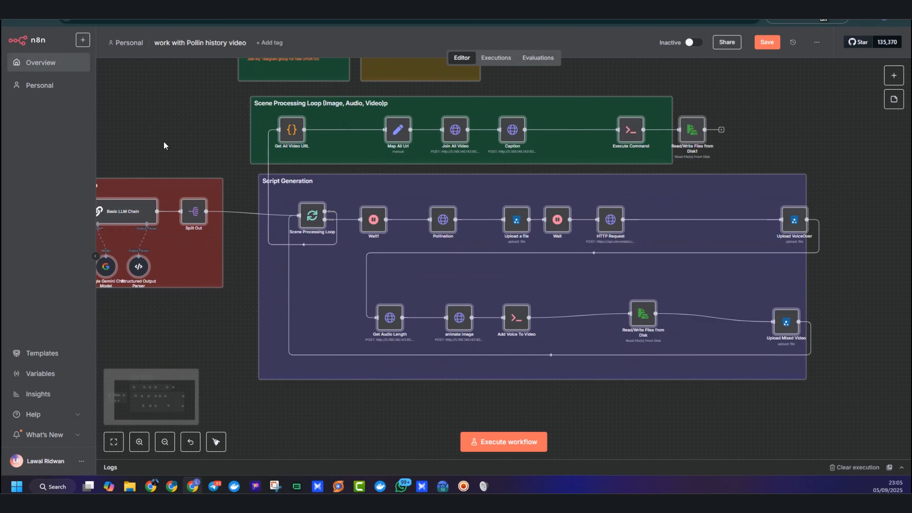
left_click_drag(230, 141, 312, 154)
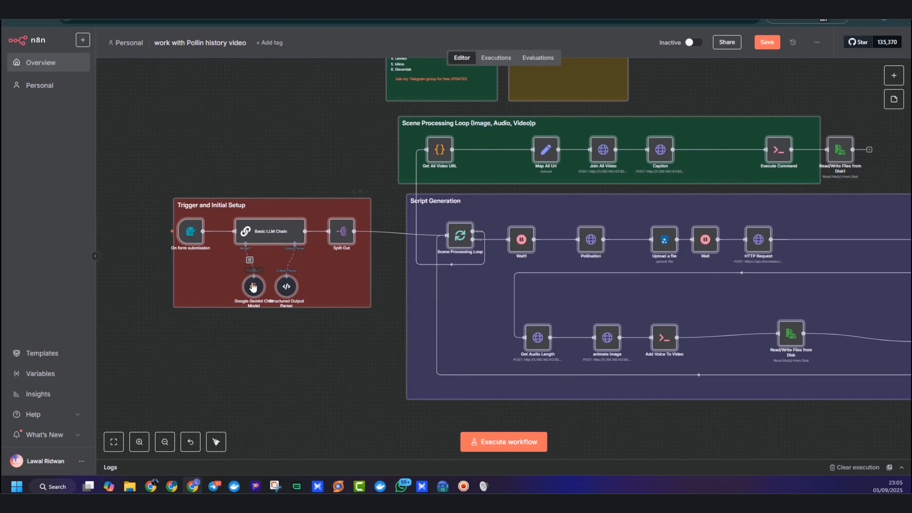
left_click_drag(251, 286, 245, 282)
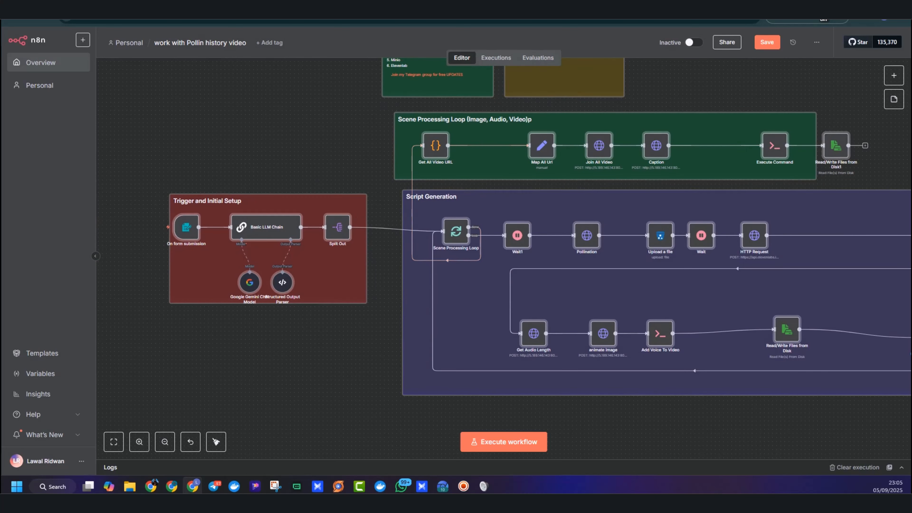
key("ctrl+t")
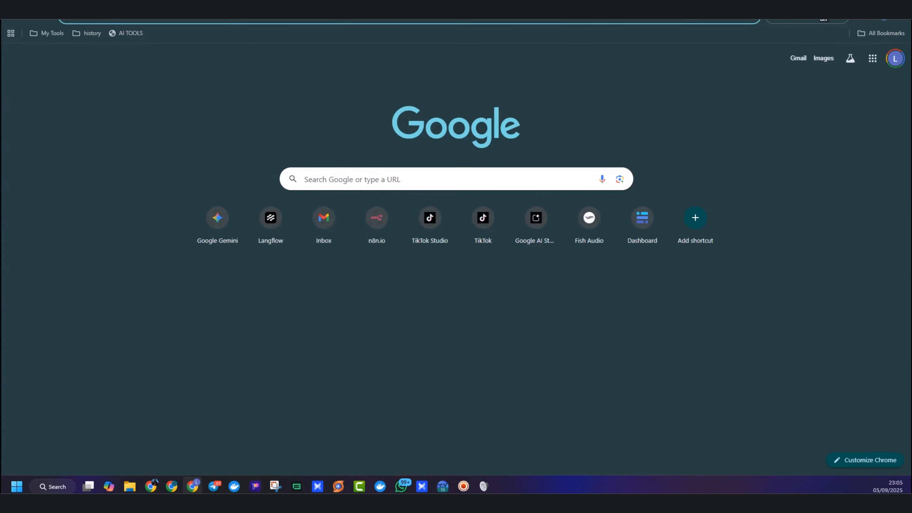
- On Google AI Studio's API Keys page, browse the create-key projects list, then close the dialog and return to n8n
type("goog")
key("Return")
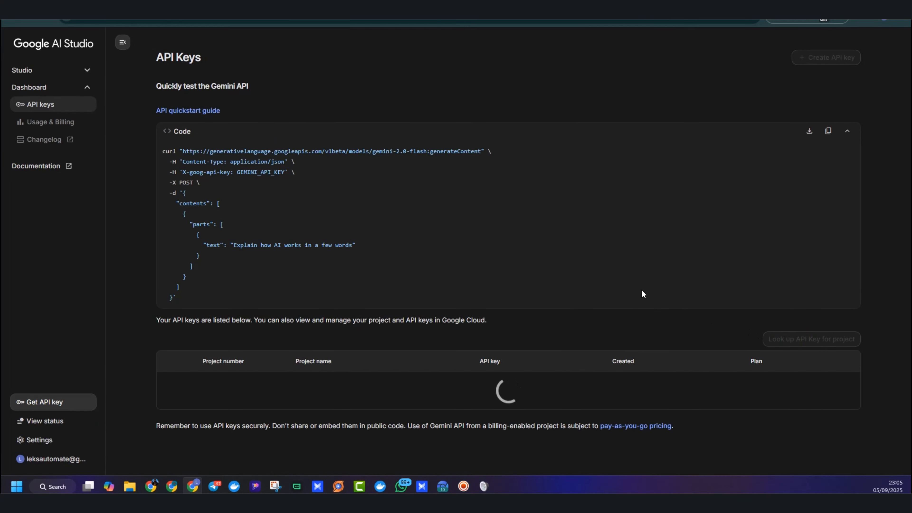
scroll(774, 321, "down", 1)
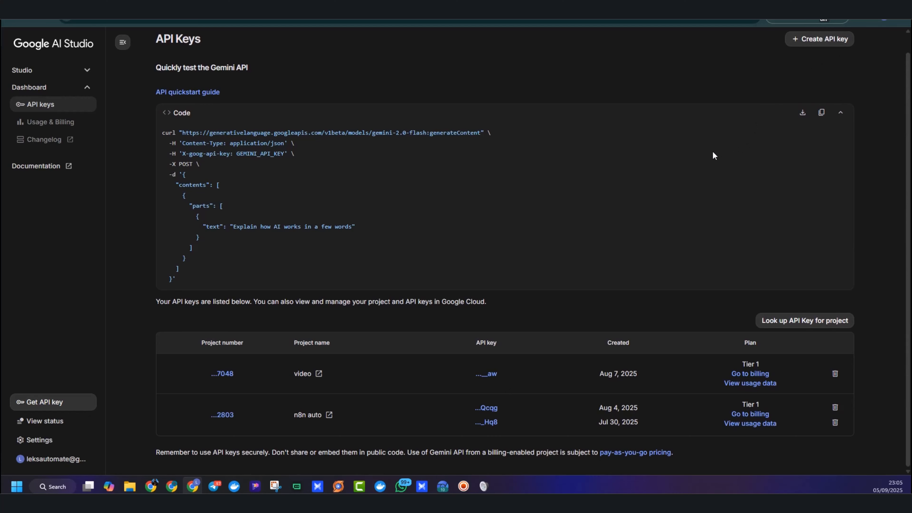
left_click(819, 39)
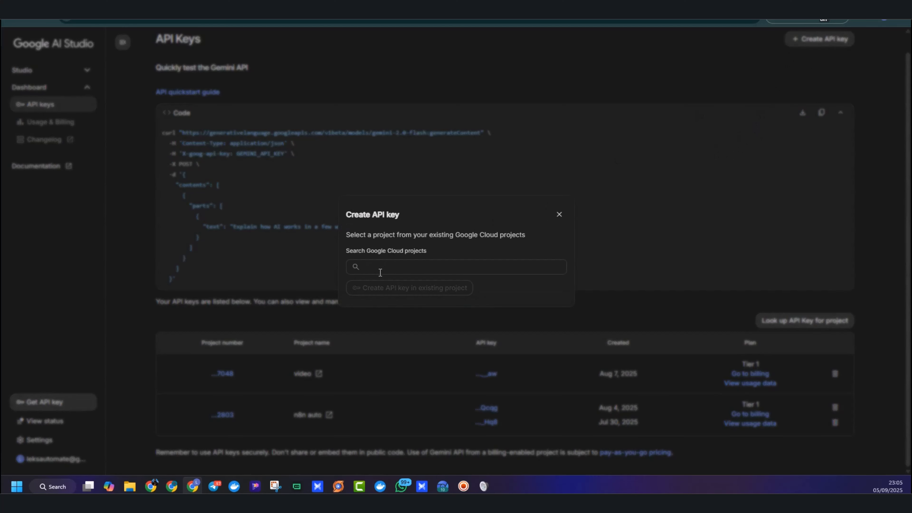
left_click(380, 273)
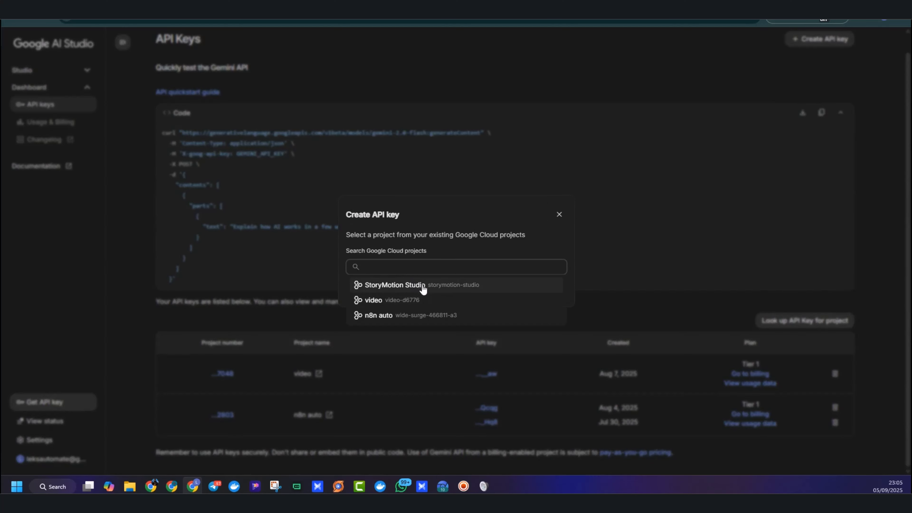
left_click(676, 192)
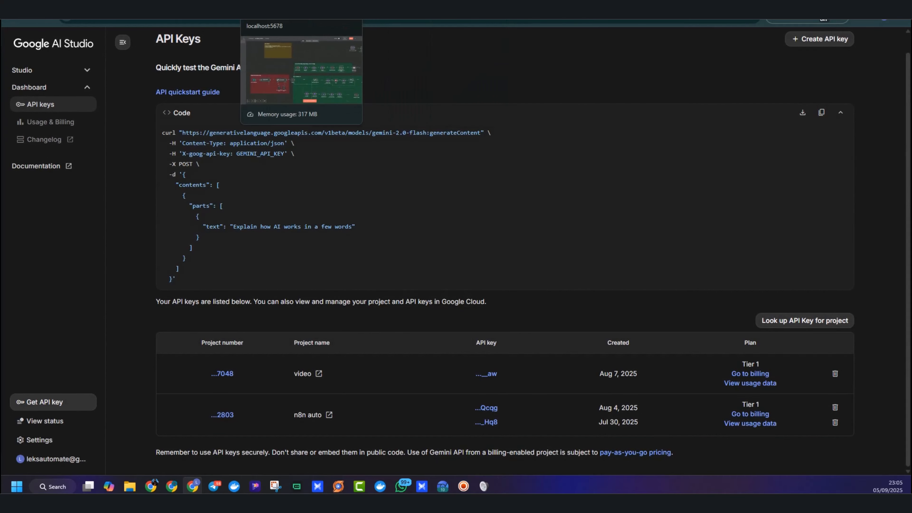
left_click(363, 11)
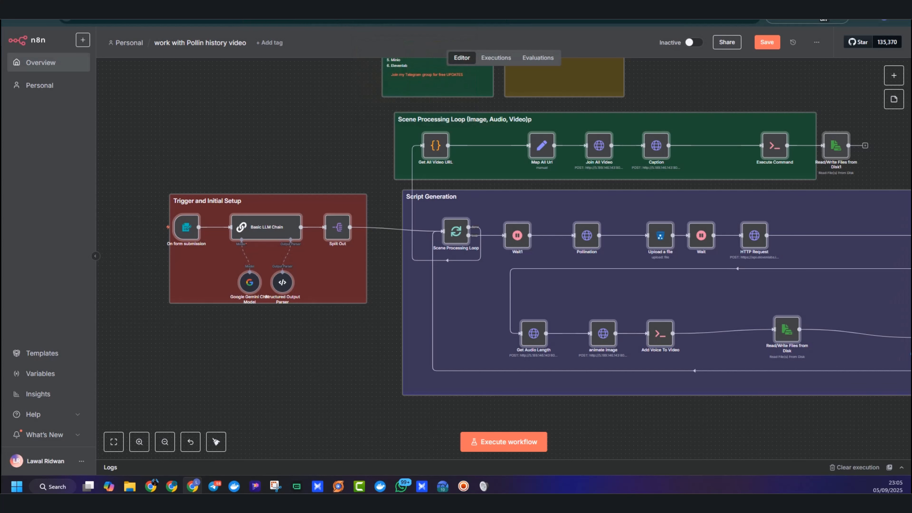
- In the Google Gemini Chat Model node, discard an unsaved new credential, keeping 'new api'
double_click(251, 287)
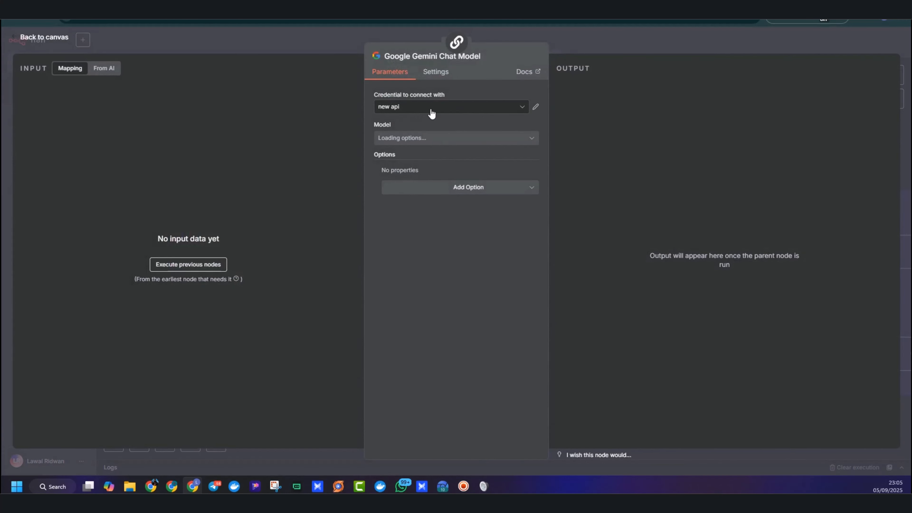
left_click(441, 111)
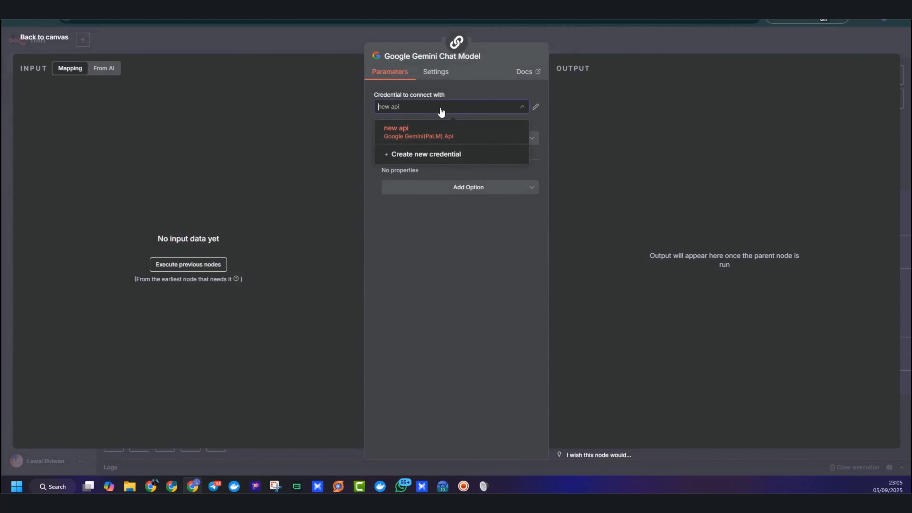
left_click(392, 155)
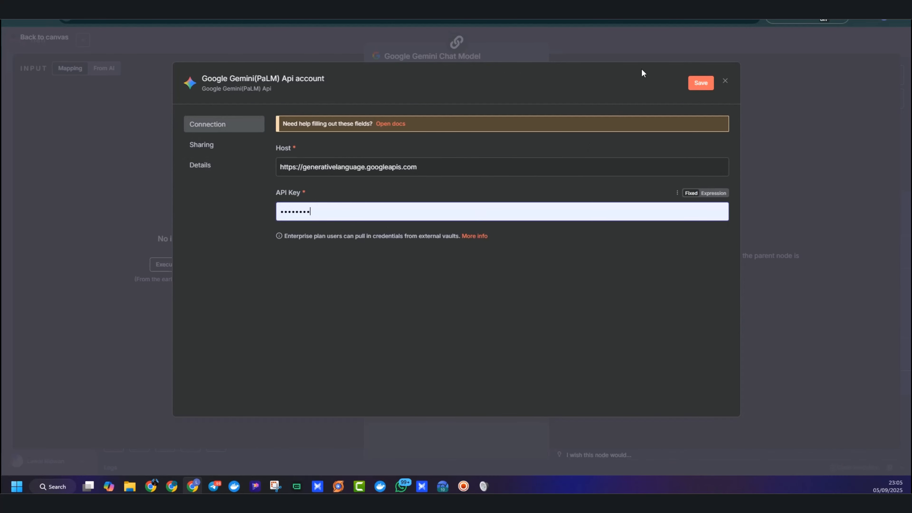
left_click(725, 81)
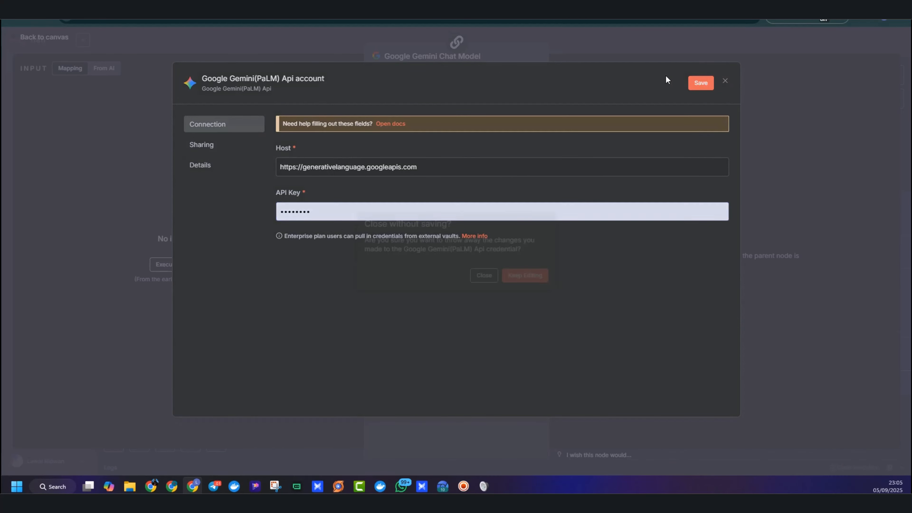
left_click(524, 279)
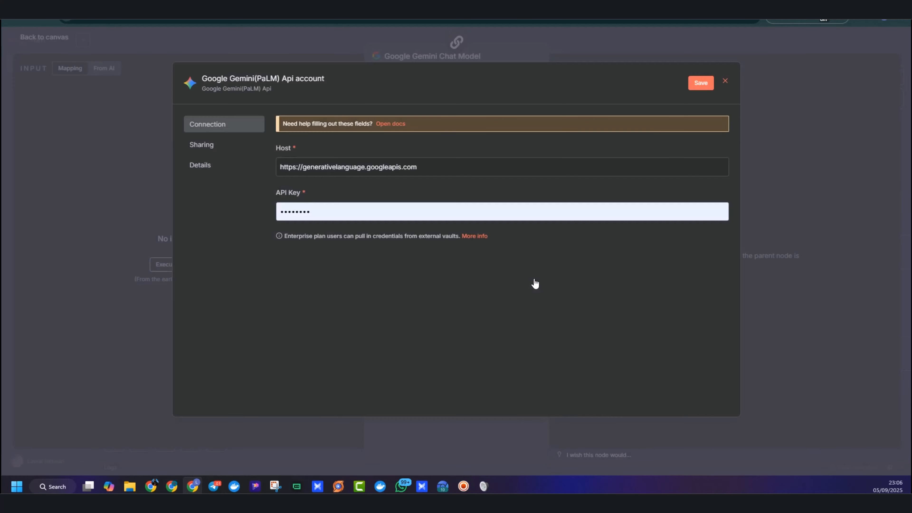
left_click(47, 36)
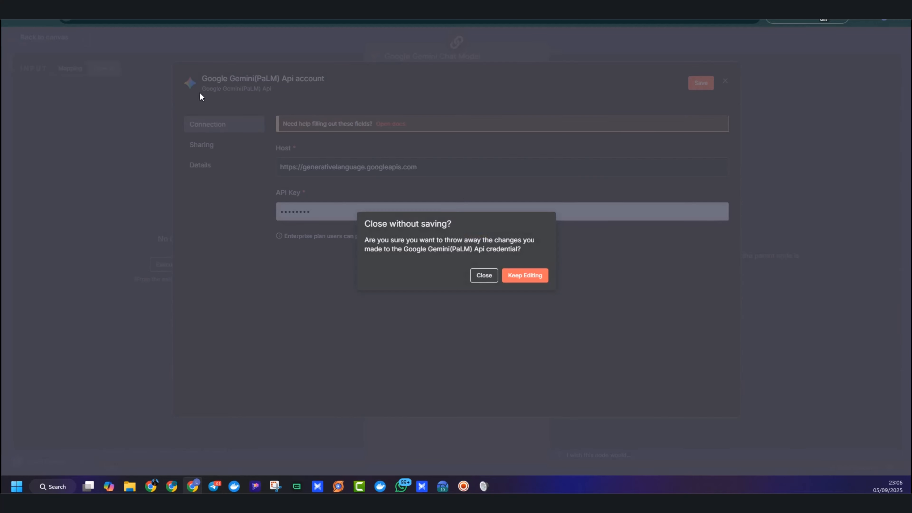
left_click(484, 276)
left_click(52, 40)
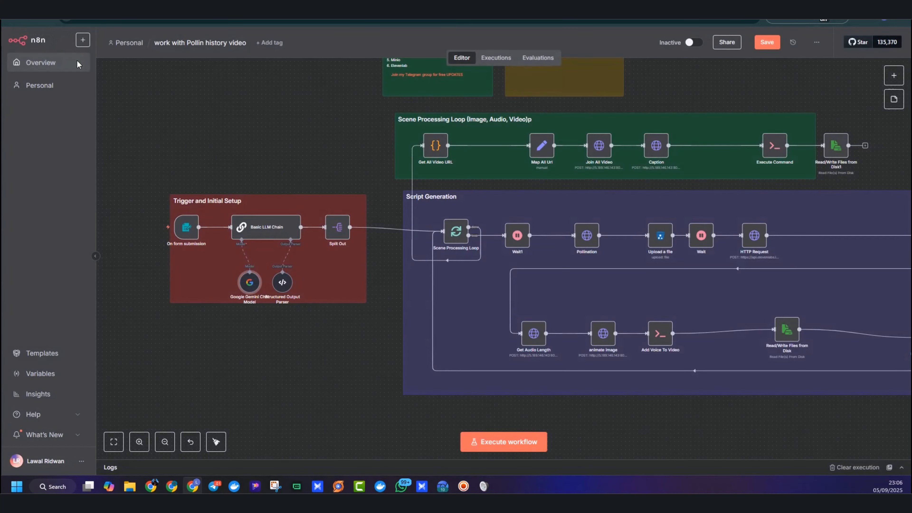
- Set the Gemini Chat Model's model to models/gemini-2.5-flash
double_click(253, 282)
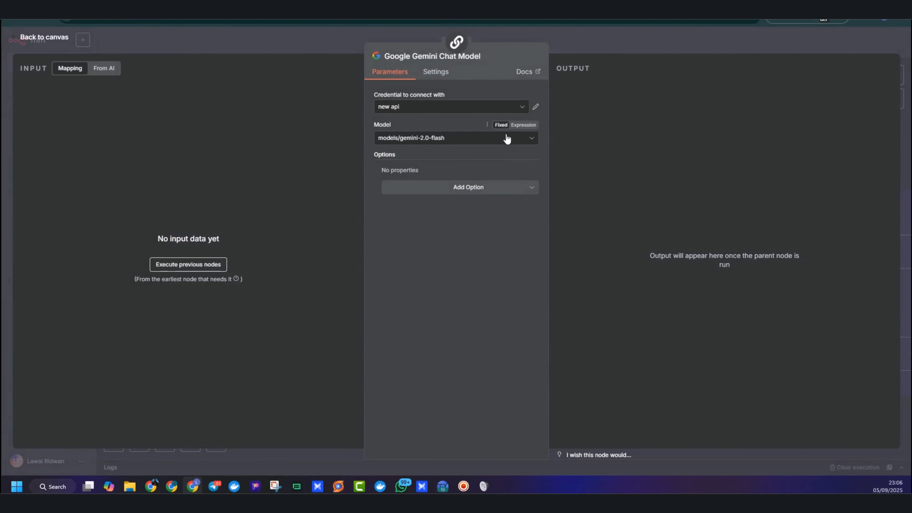
left_click(531, 140)
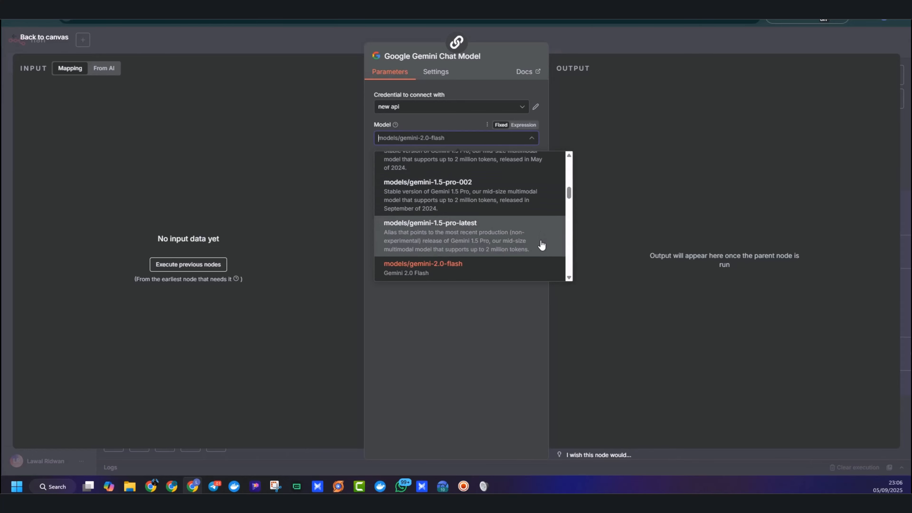
scroll(463, 239, "down", 5)
scroll(494, 225, "down", 7)
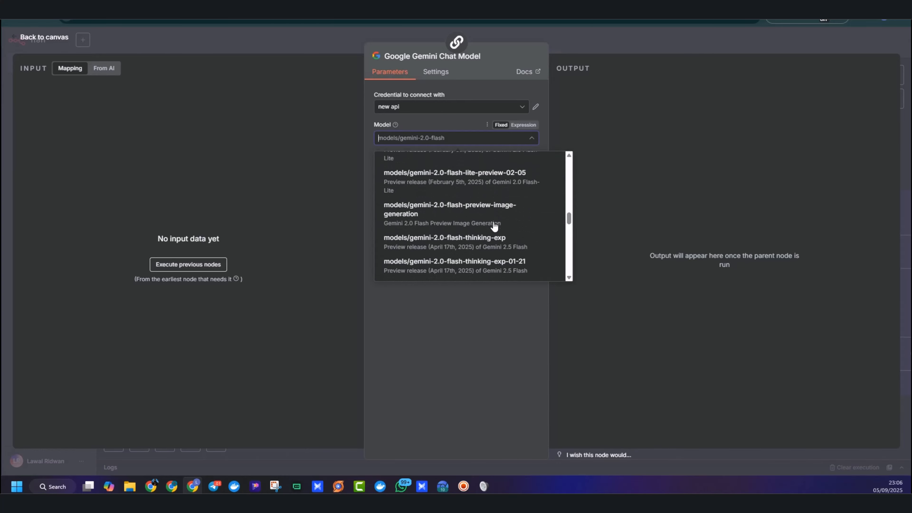
scroll(522, 218, "down", 3)
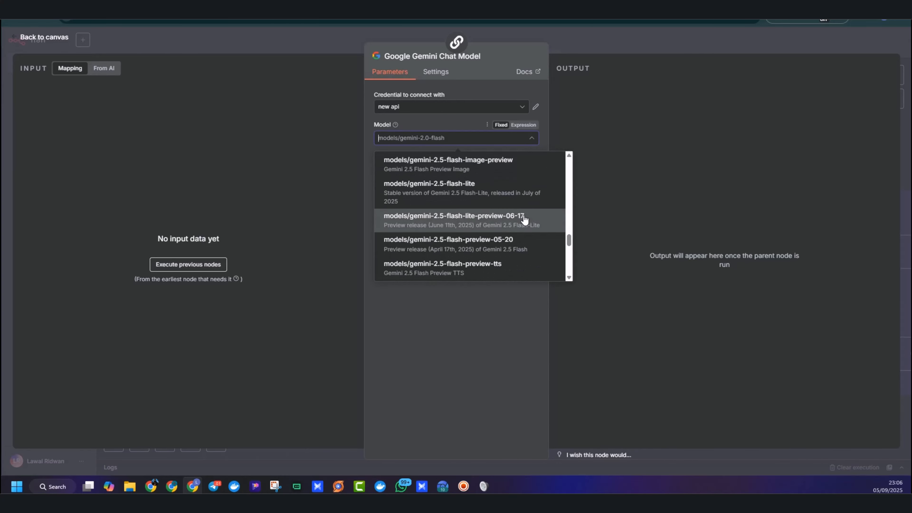
scroll(524, 219, "up", 3)
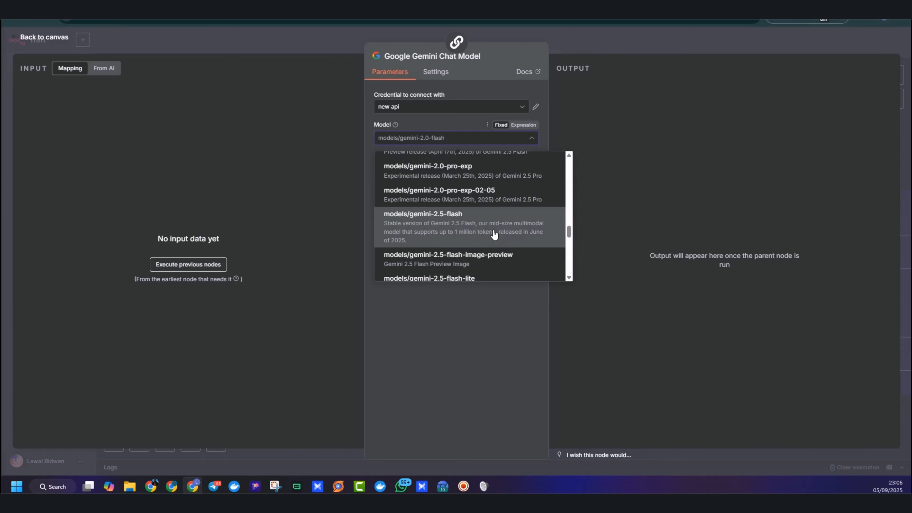
left_click(446, 231)
left_click(41, 39)
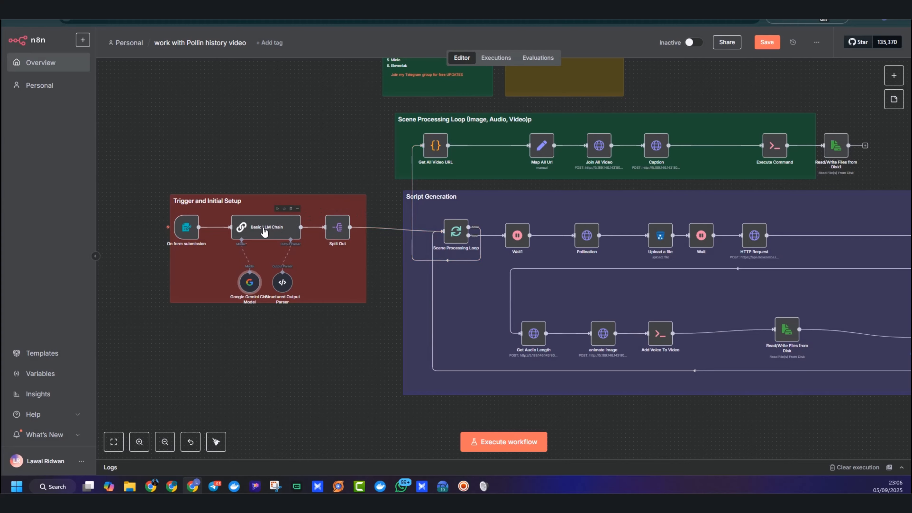
- Read the Basic LLM Chain's storyboard system message in the expanded editor
double_click(285, 225)
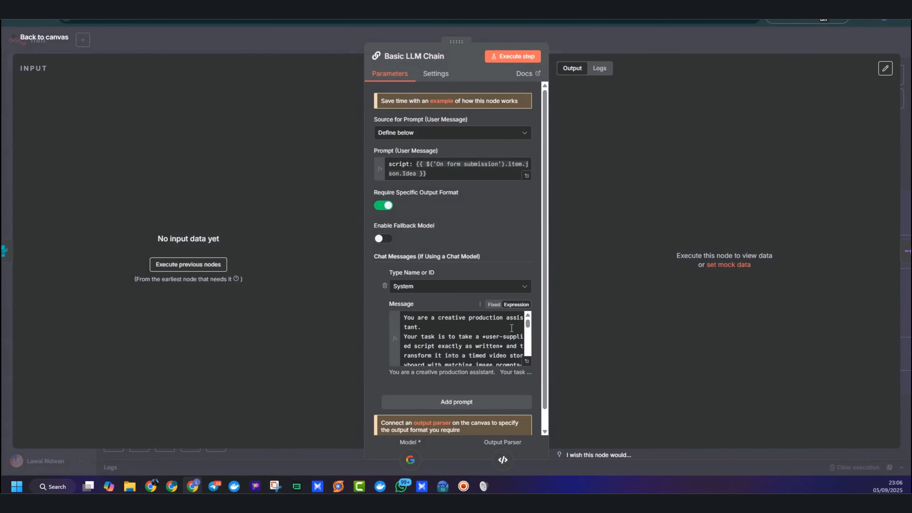
scroll(519, 351, "down", 4)
left_click(527, 361)
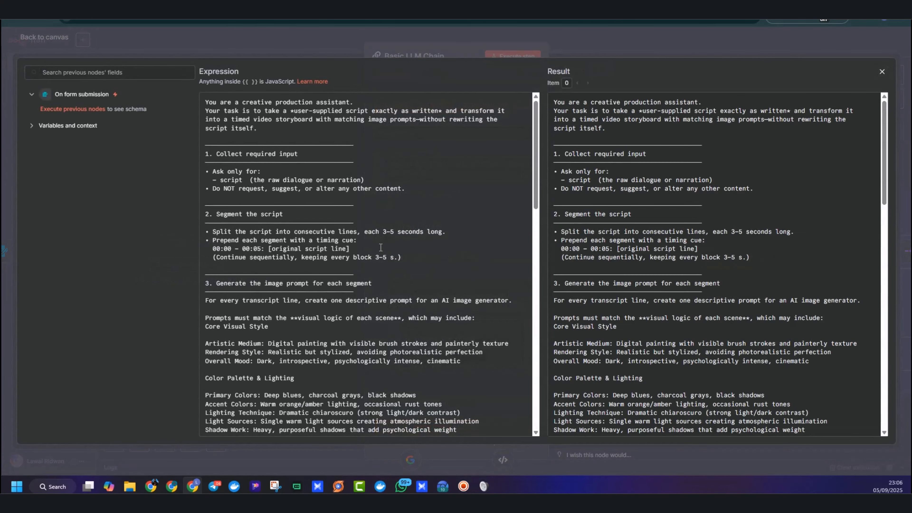
scroll(381, 247, "down", 15)
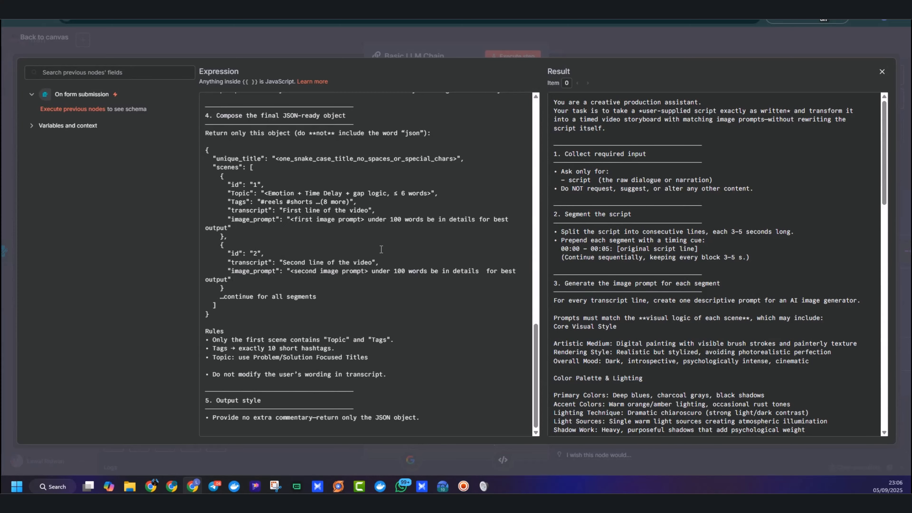
left_click(102, 37)
left_click(96, 41)
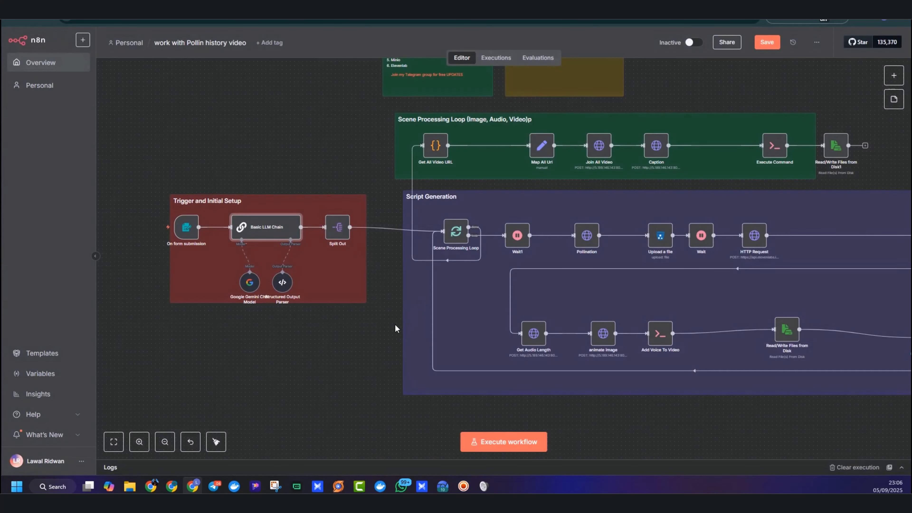
- Pan to the Script Generation section and open the Pollination node
left_click_drag(360, 380, 227, 347)
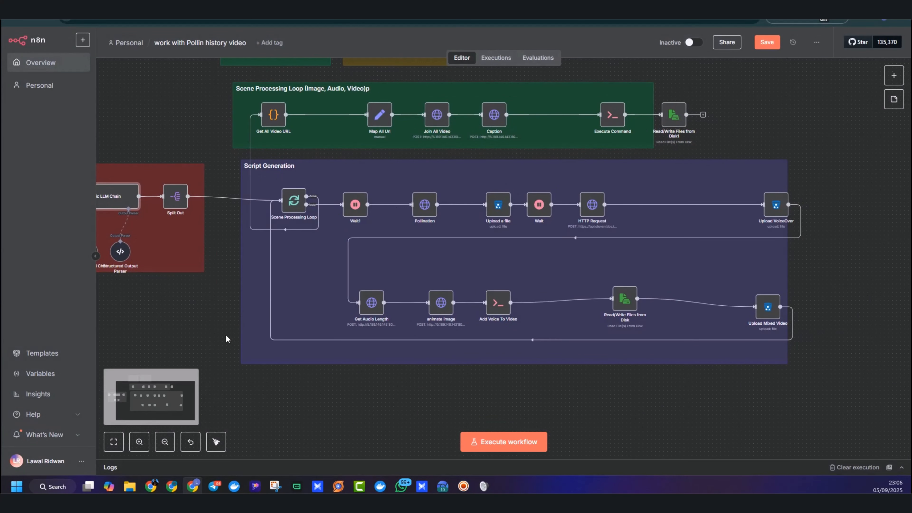
left_click(426, 208)
double_click(426, 205)
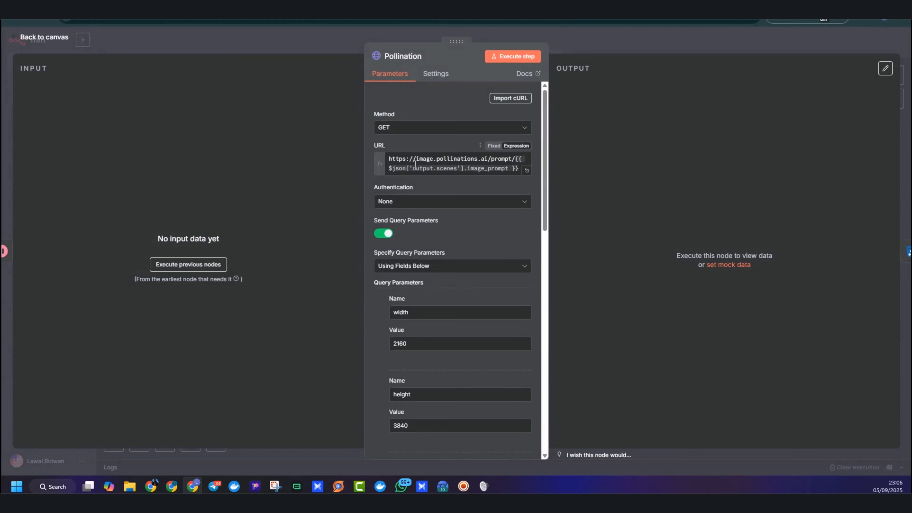
- Go through the Pollination node's query parameters (width 2160, height 3840, model flux) and options
left_click(51, 40)
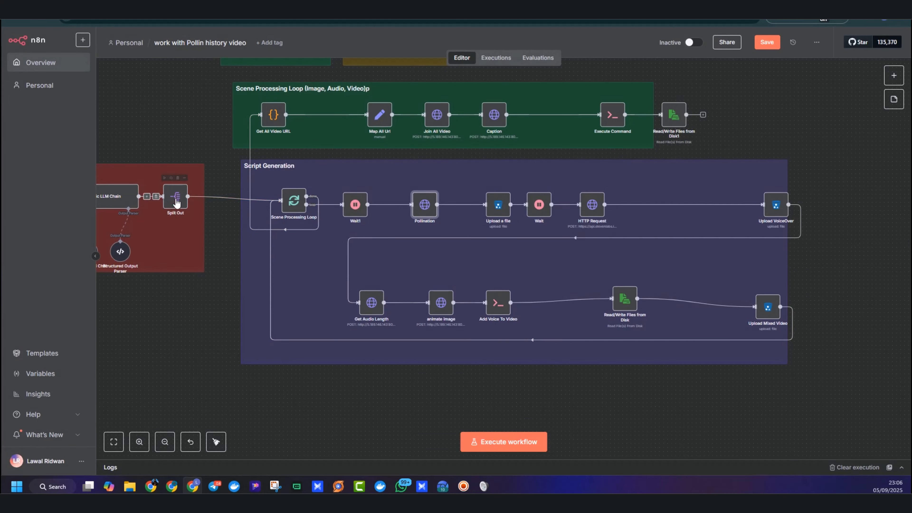
double_click(424, 205)
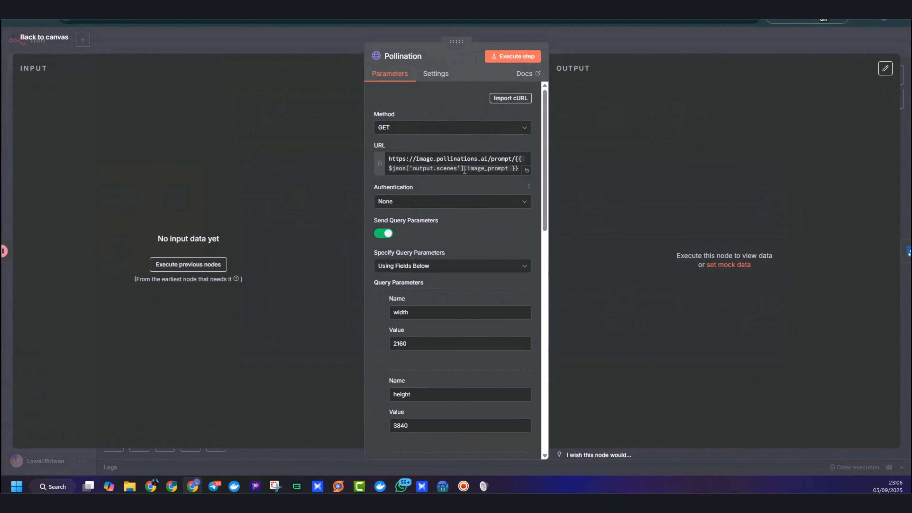
scroll(418, 193, "down", 3)
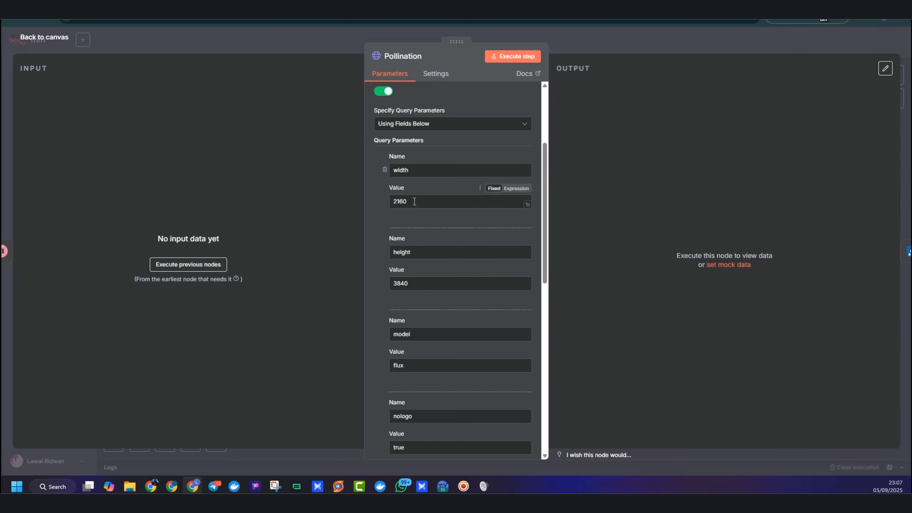
scroll(422, 272, "down", 3)
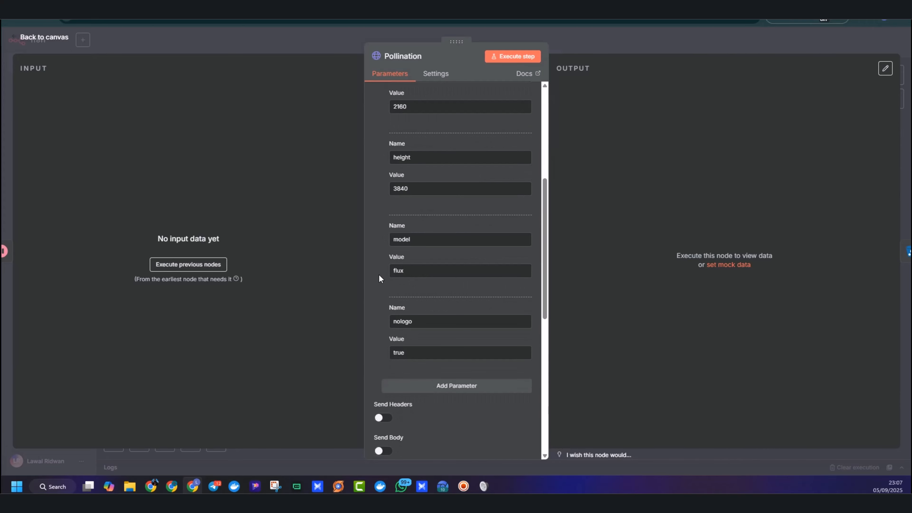
scroll(427, 267, "down", 10)
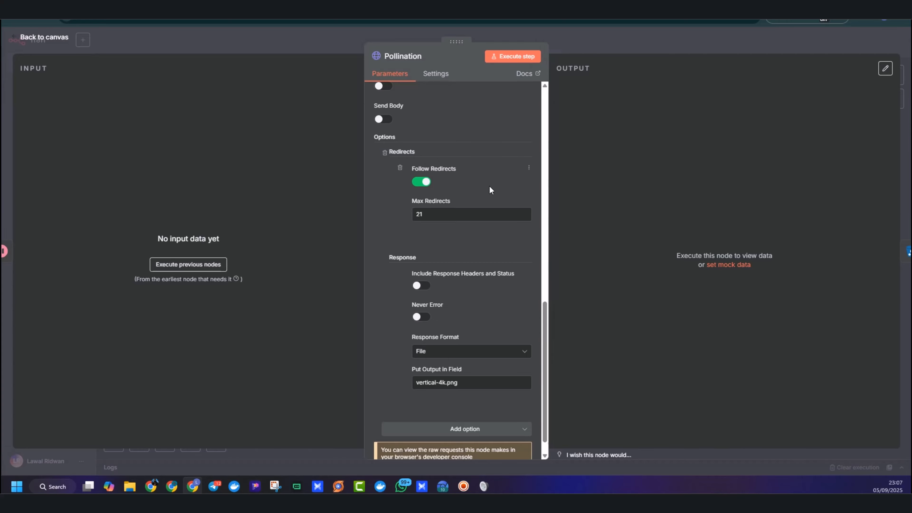
scroll(488, 252, "up", 4)
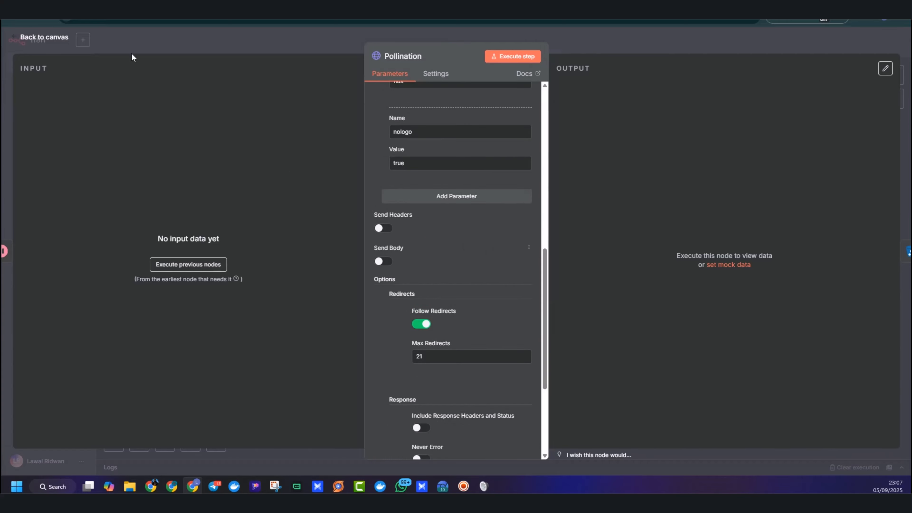
left_click(46, 38)
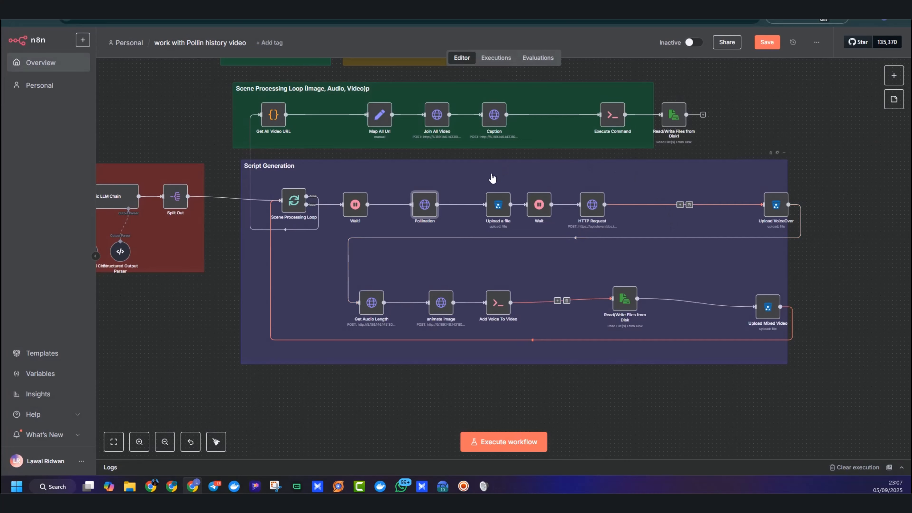
- Confirm the Upload a file node's Bucket Name is h-image, then switch to the MinIO bucket list
double_click(497, 207)
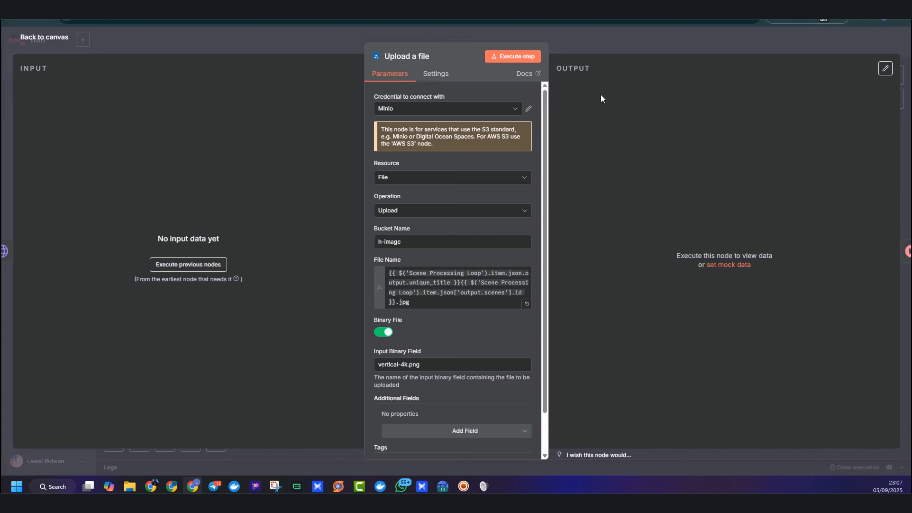
scroll(446, 216, "down", 2)
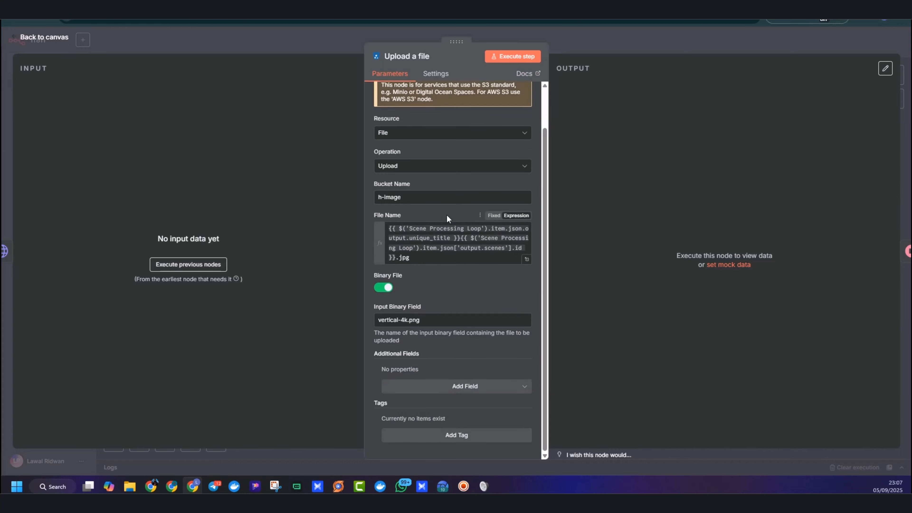
scroll(446, 215, "up", 2)
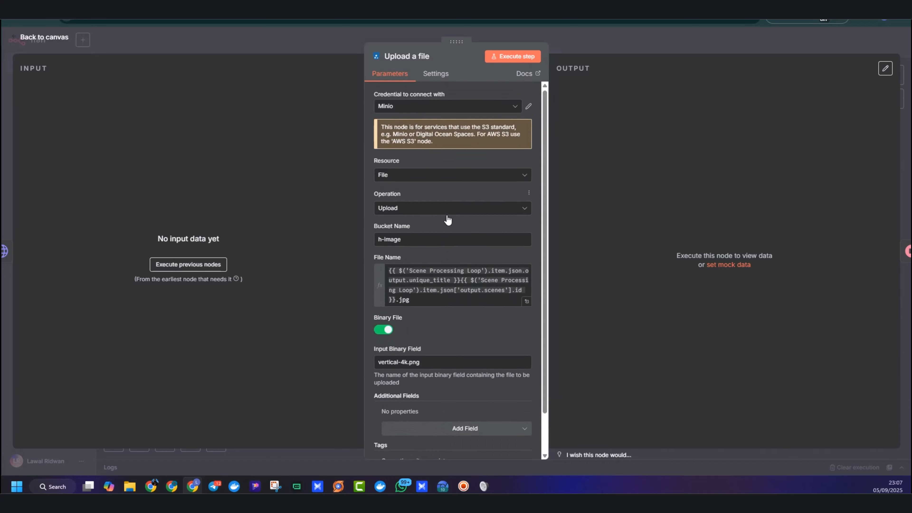
left_click(479, 3)
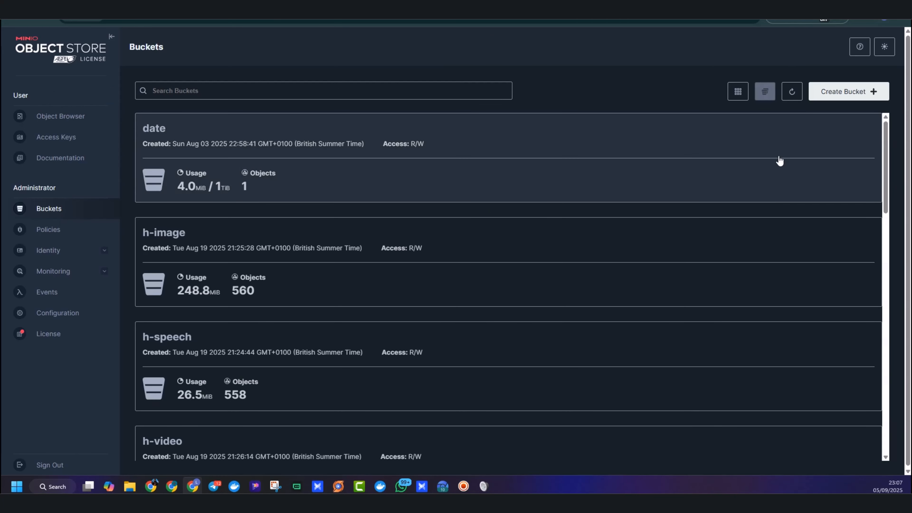
- Create a new MinIO bucket named a-image, fixing the name to all lowercase
left_click(834, 90)
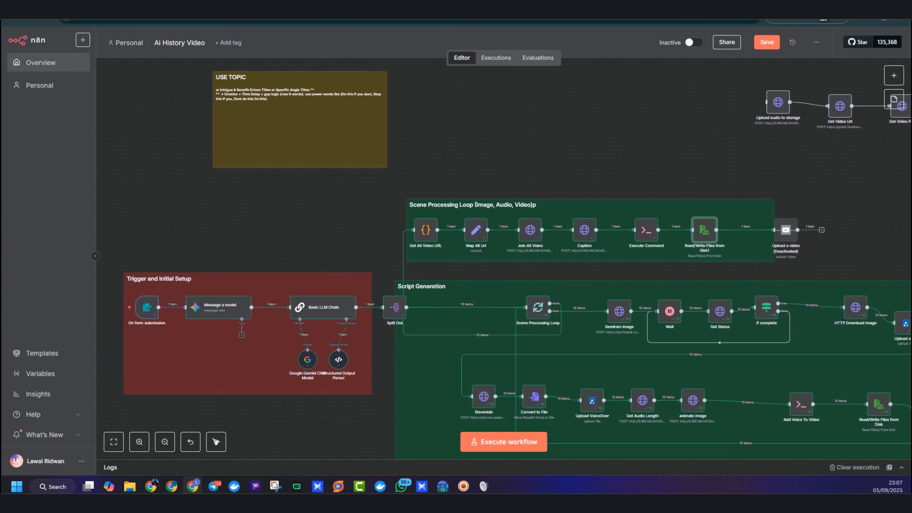
double_click(903, 323)
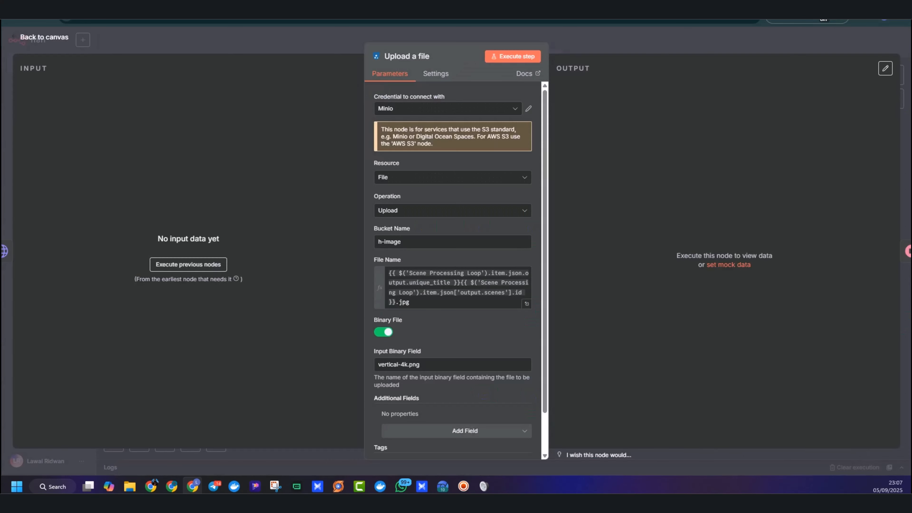
scroll(425, 328, "down", 1)
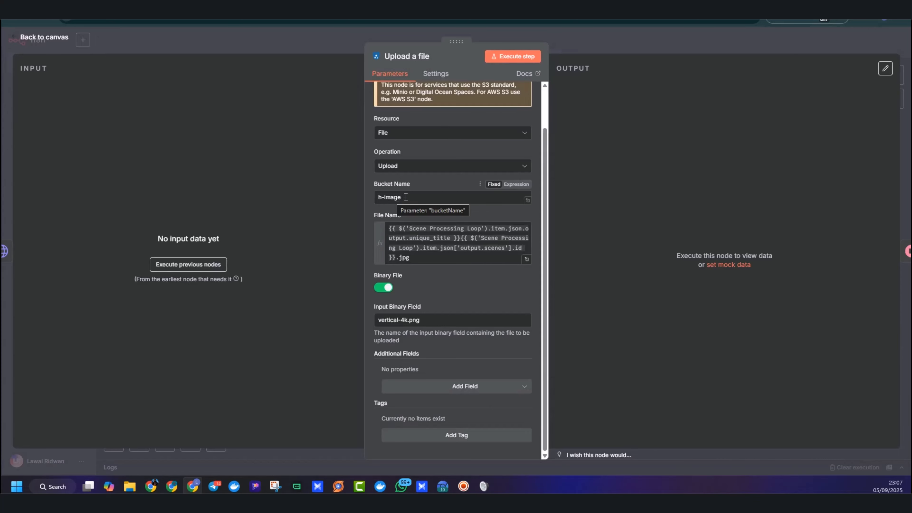
left_click(332, 3)
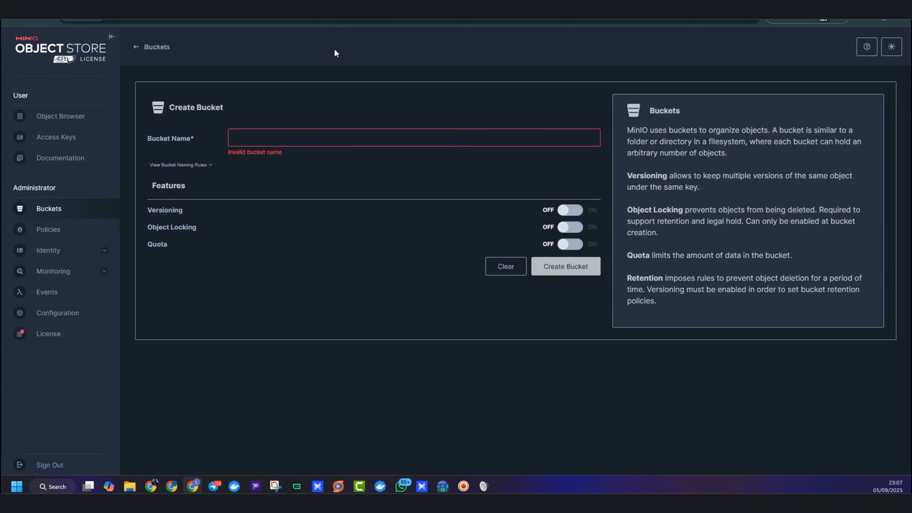
left_click(325, 134)
type("b")
type("ma")
type("ge")
left_click_drag(240, 138, 243, 140)
key("BackSpace")
type("a")
left_click(568, 265)
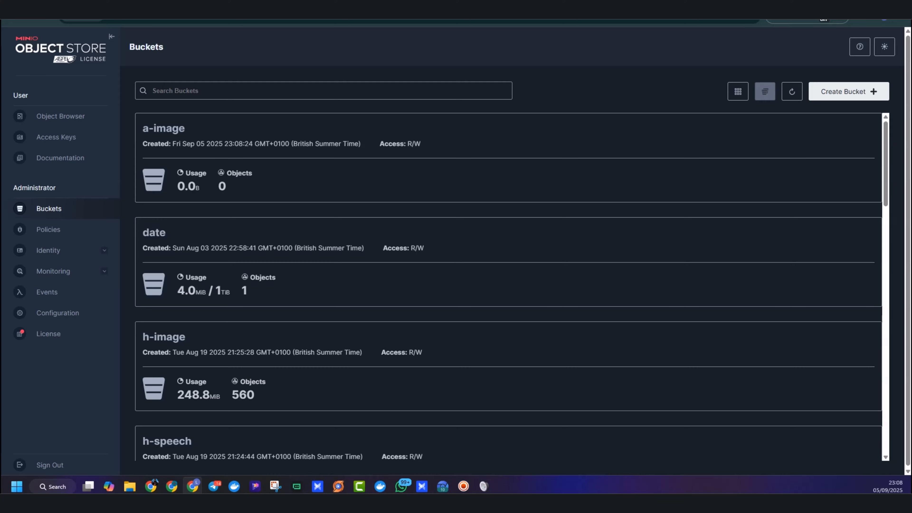
- Open the empty a-image bucket in the Object Browser
key("ctrl+Tab")
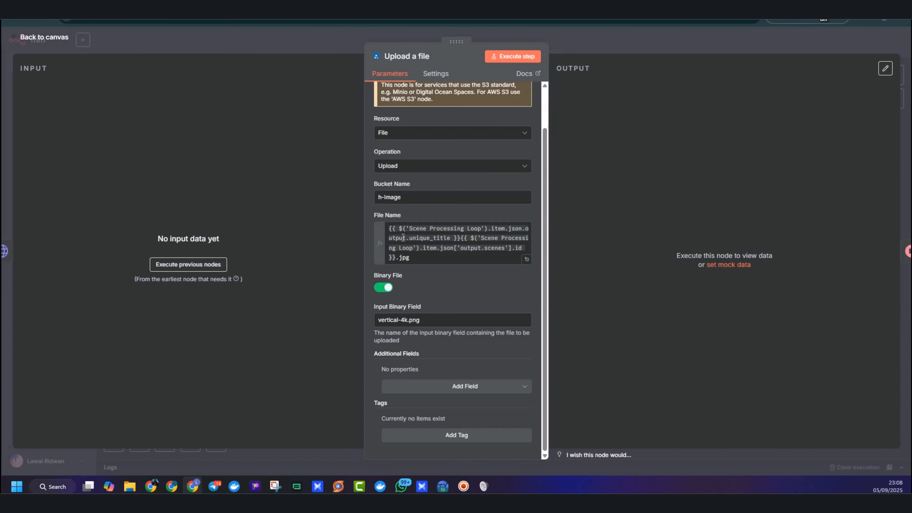
key("ctrl+shift+Tab")
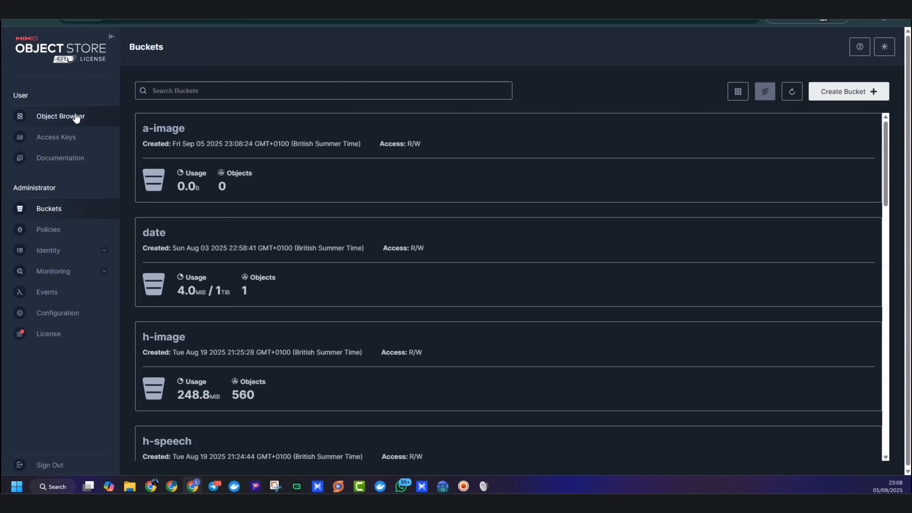
left_click(76, 118)
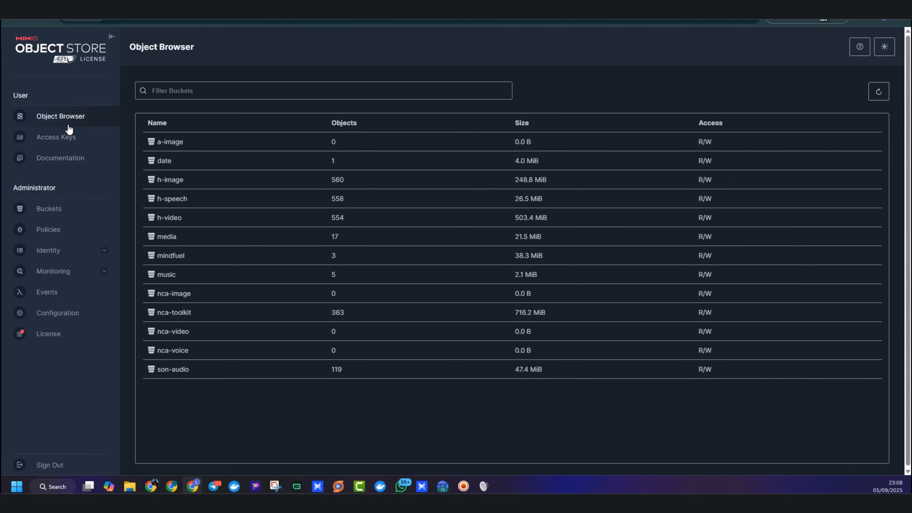
left_click(173, 143)
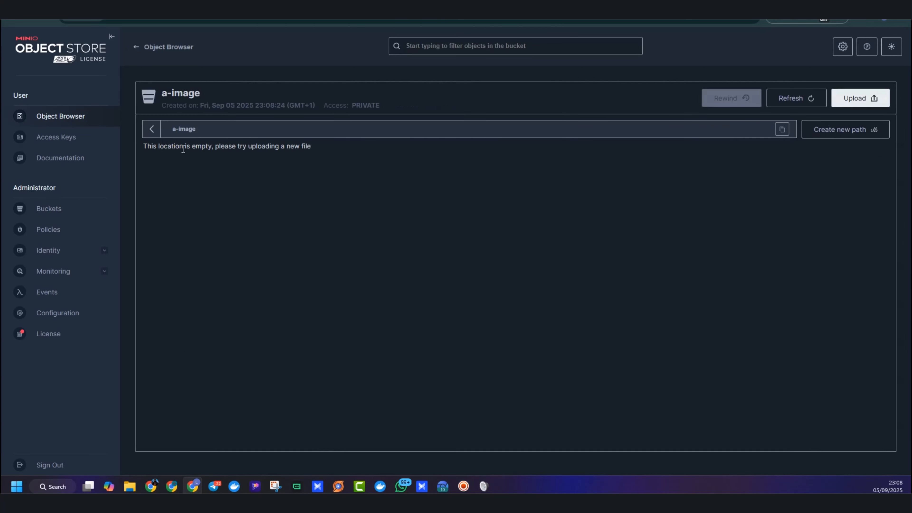
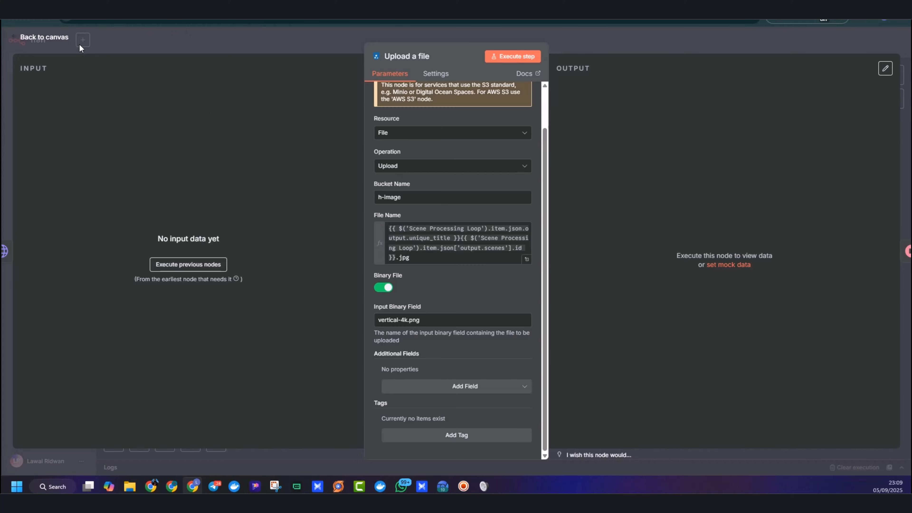
- Scroll the Upload a file node's parameters to the top to show its Minio credential
scroll(375, 104, "up", 3)
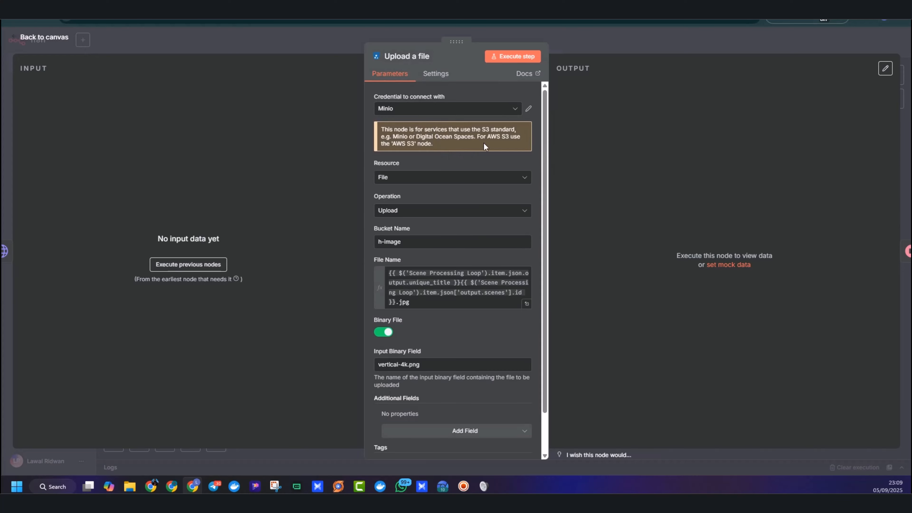
- Keep Minio as the upload node's credential after reviewing its connection settings
left_click(502, 115)
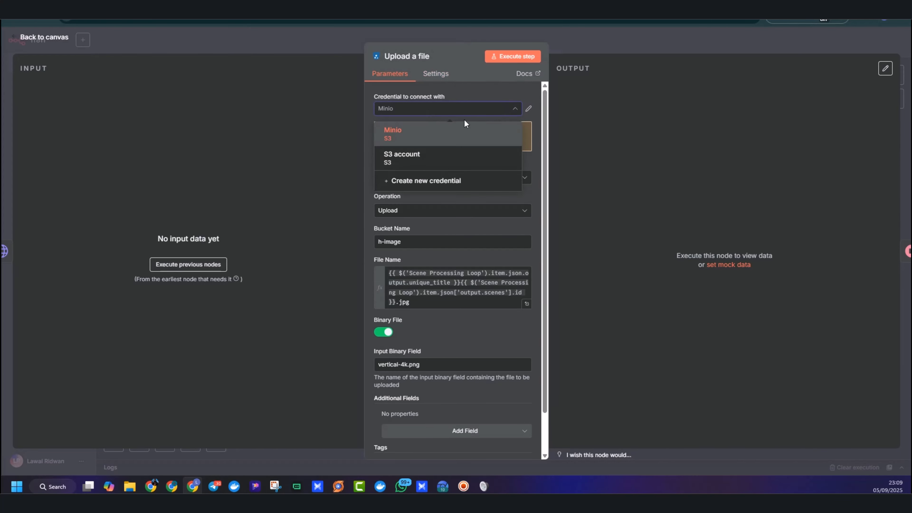
left_click(484, 96)
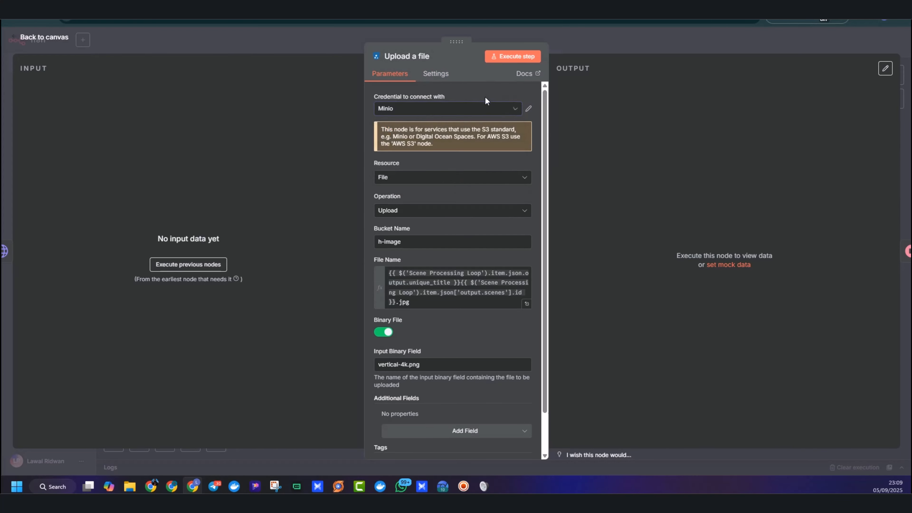
left_click(528, 109)
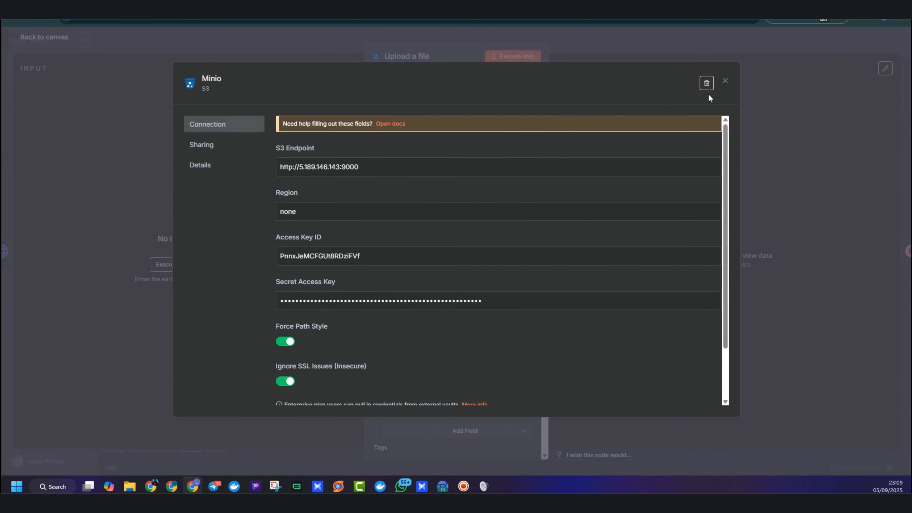
left_click(724, 82)
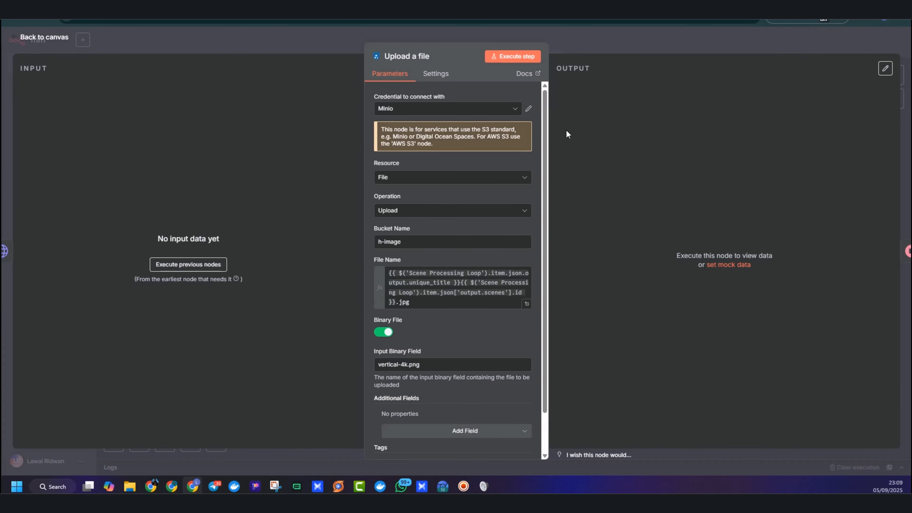
- Start a new S3 credential, discard it unsaved, and return to the workflow canvas
left_click(515, 112)
left_click(429, 180)
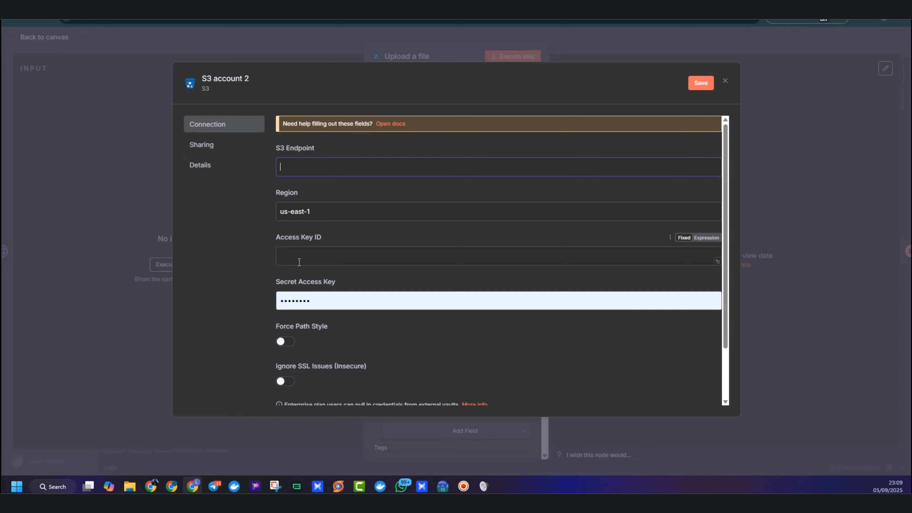
left_click(306, 253)
scroll(297, 268, "down", 2)
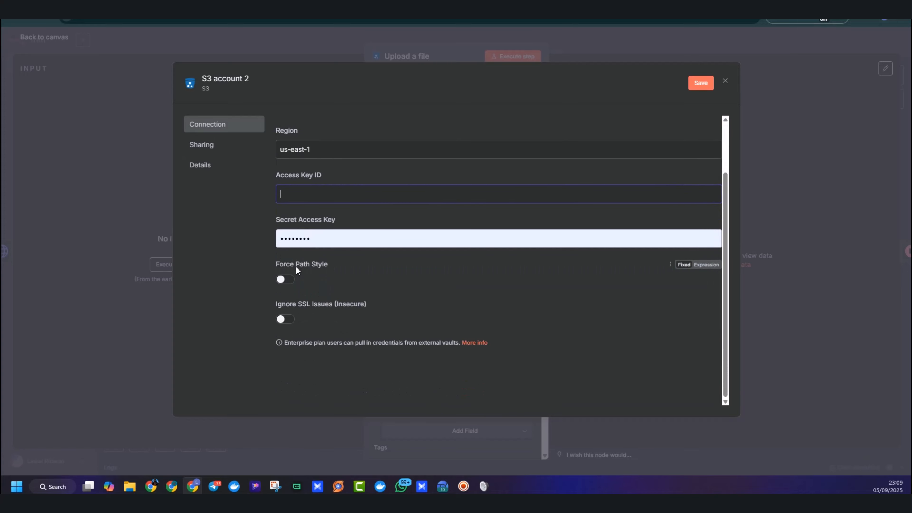
scroll(420, 267, "up", 2)
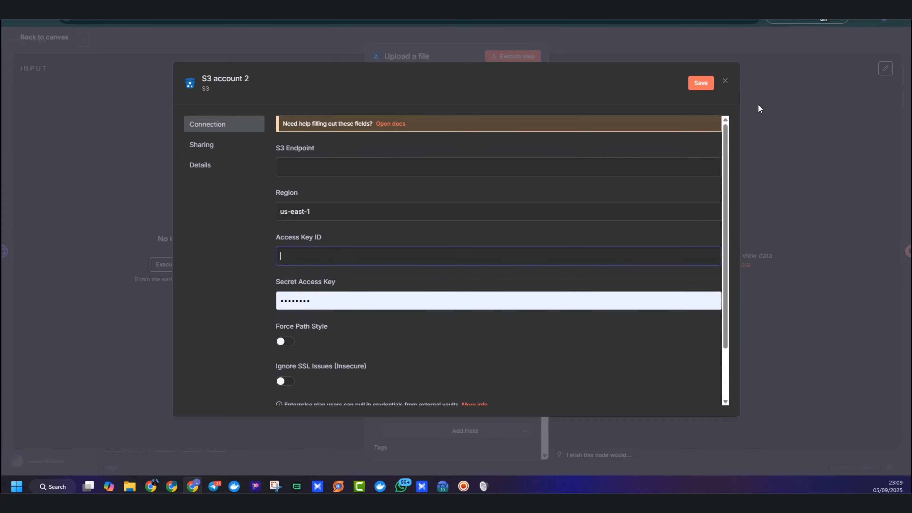
left_click(726, 82)
left_click(494, 274)
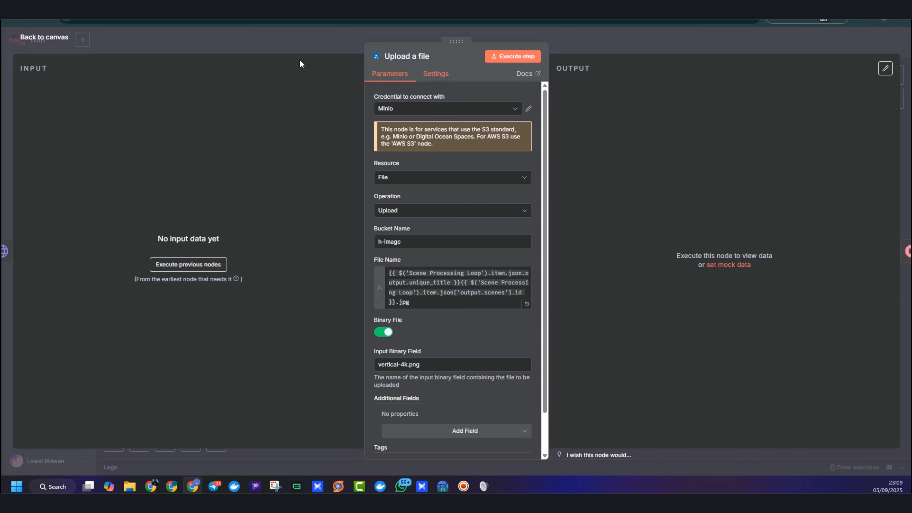
left_click(85, 42)
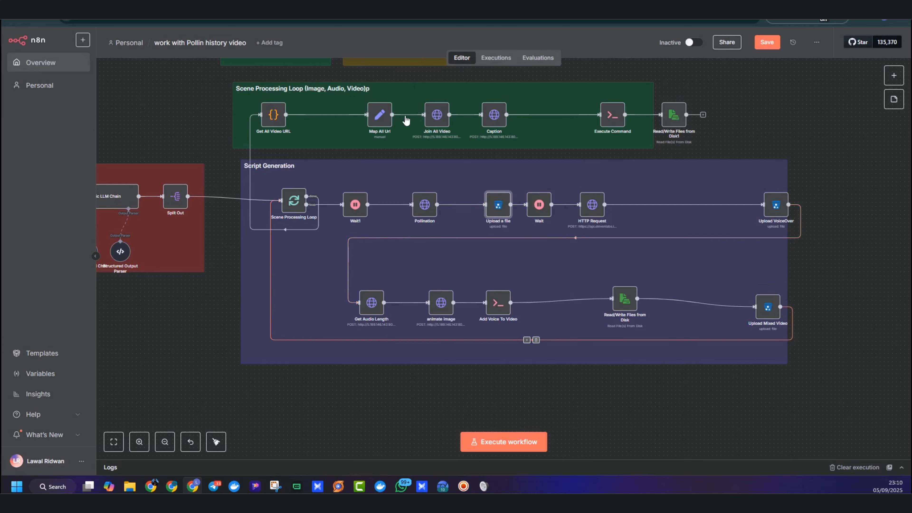
- Open the HTTP Request node that posts to the ElevenLabs text-to-speech API
left_click(597, 205)
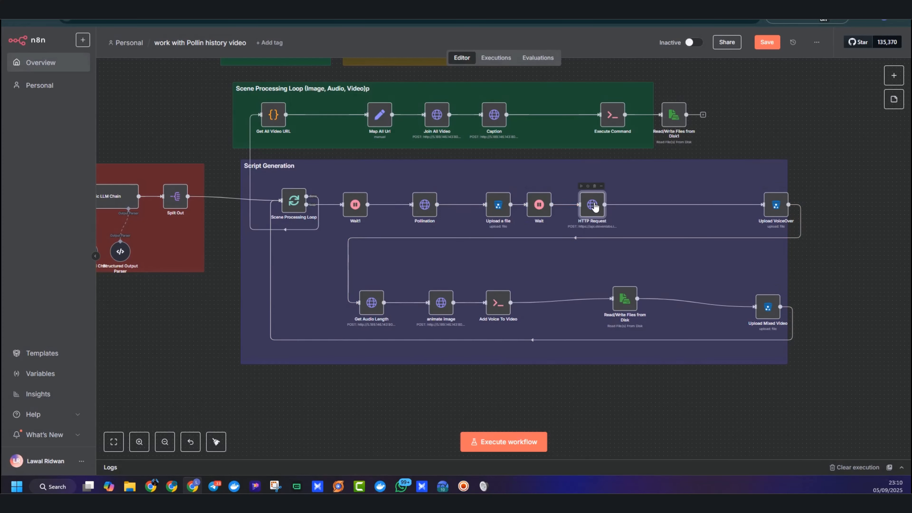
double_click(596, 204)
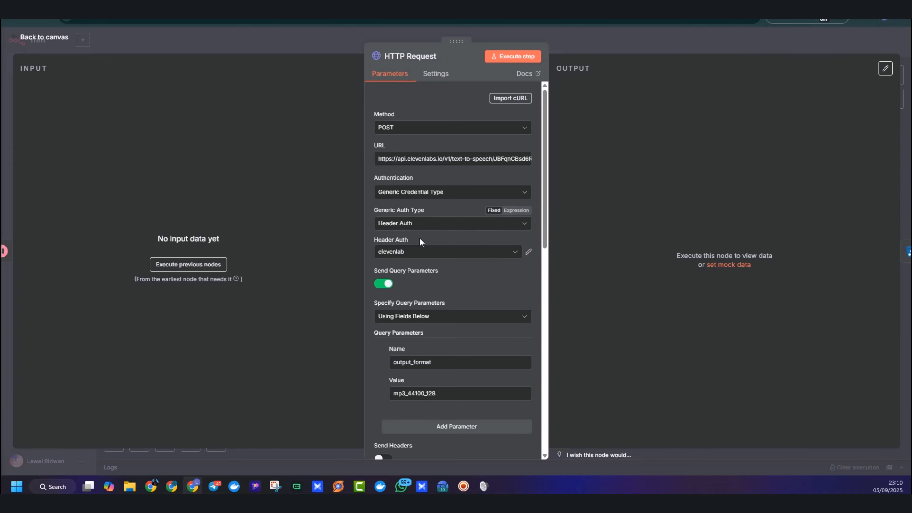
- Open the ElevenLabs API keys page in a new browser tab
key("ctrl+t")
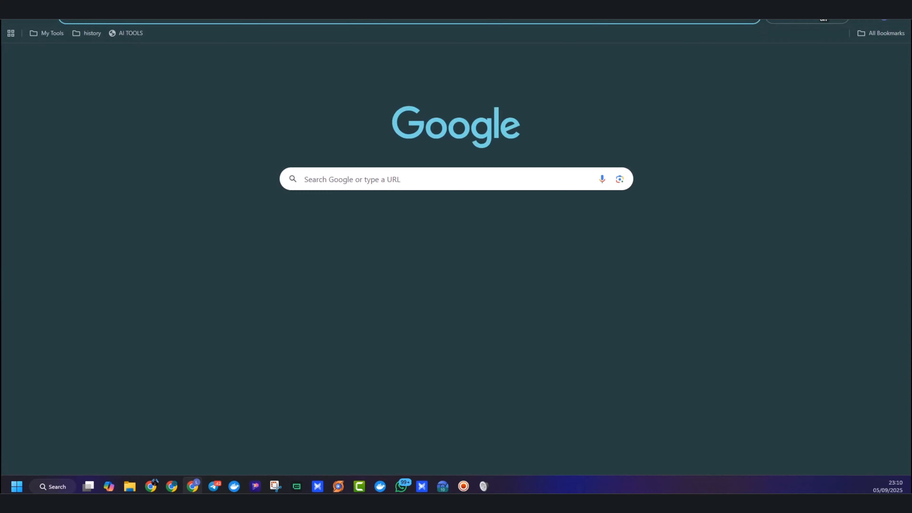
type("elev")
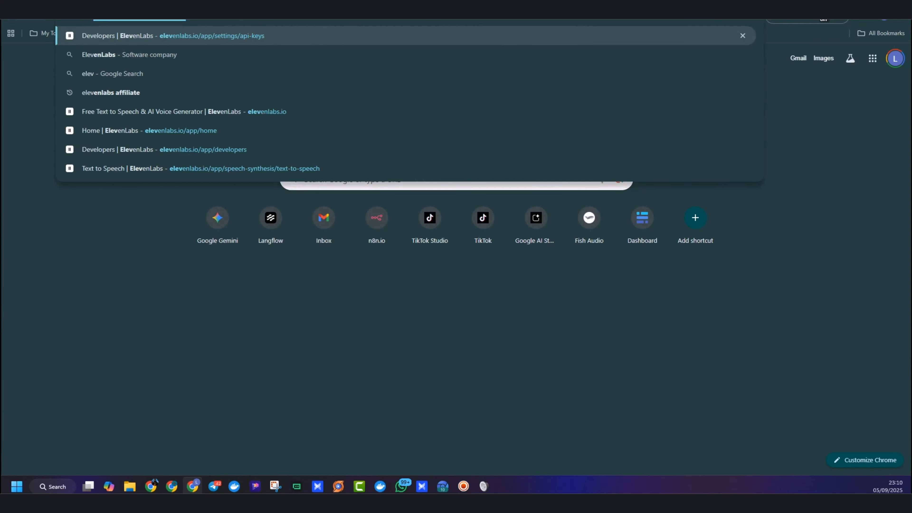
key("Return")
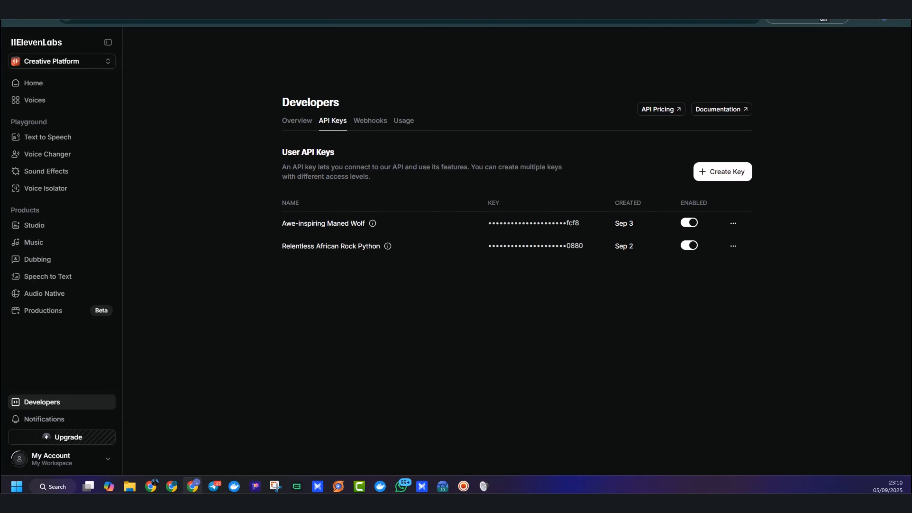
- Check the account's credits, then go to the ElevenLabs voice library
left_click(42, 463)
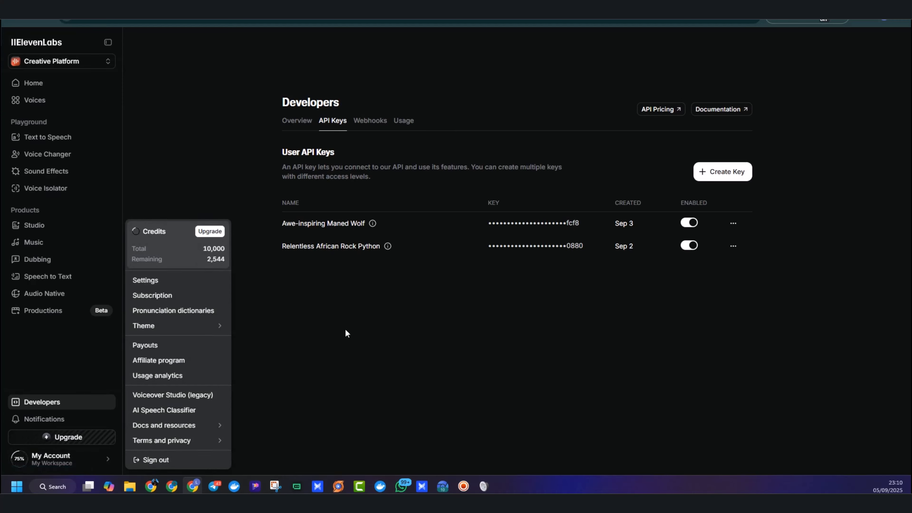
left_click(359, 335)
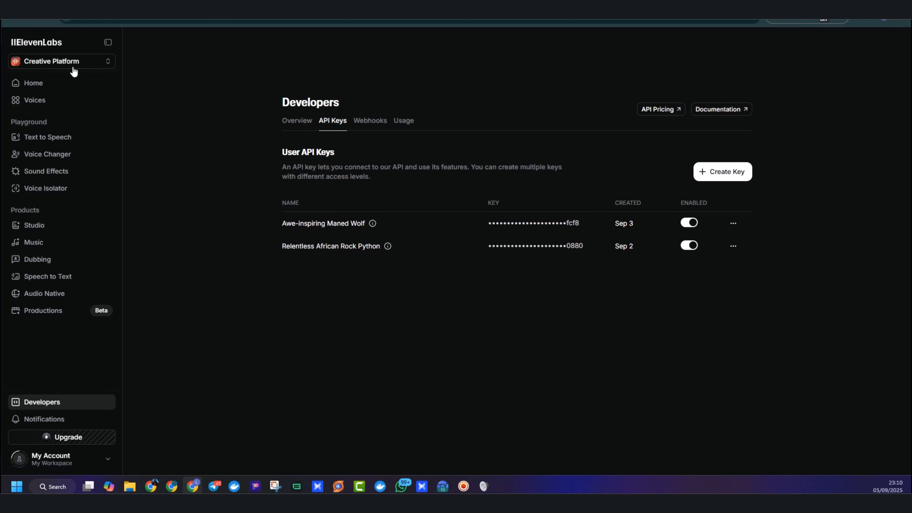
left_click(31, 109)
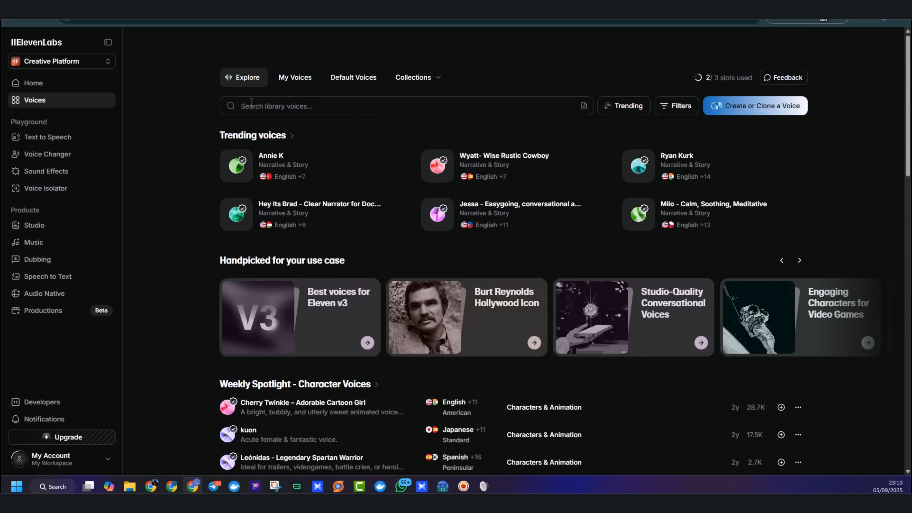
- Preview the Russell – Young and Excited voice and copy its voice ID
scroll(387, 194, "down", 5)
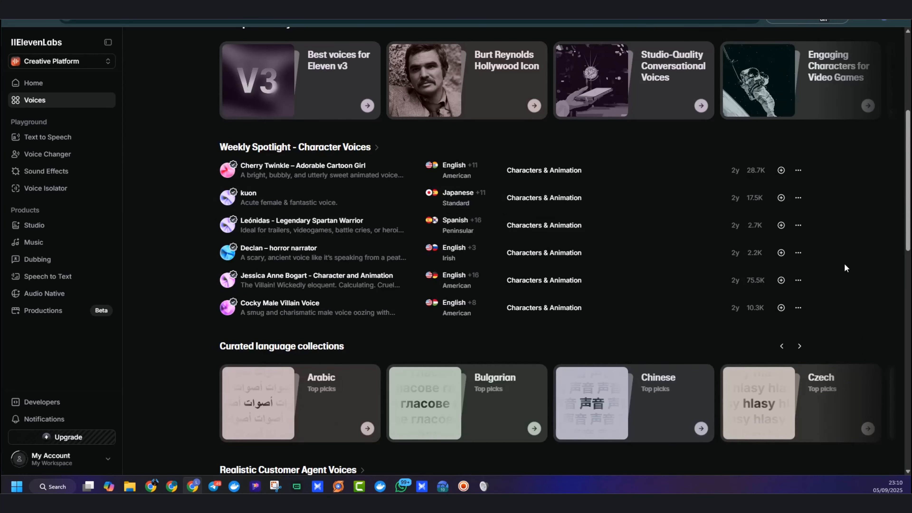
scroll(538, 262, "down", 5)
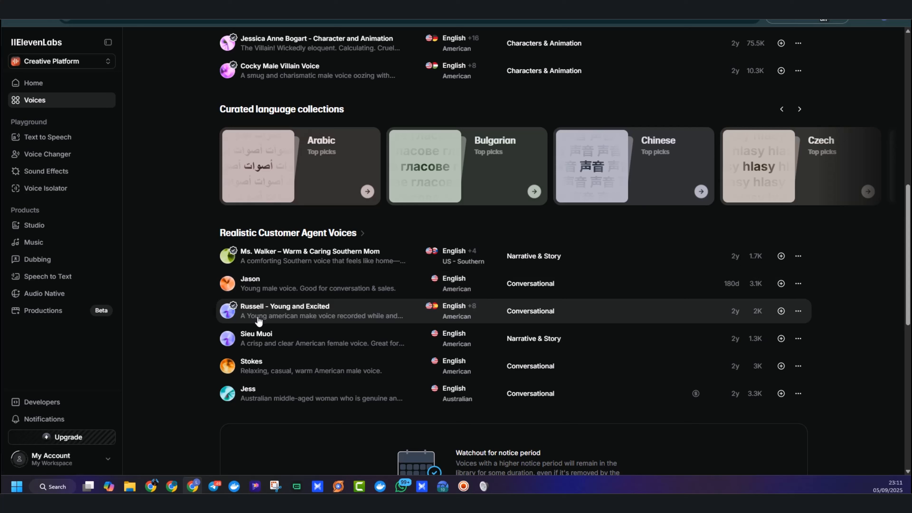
left_click(231, 312)
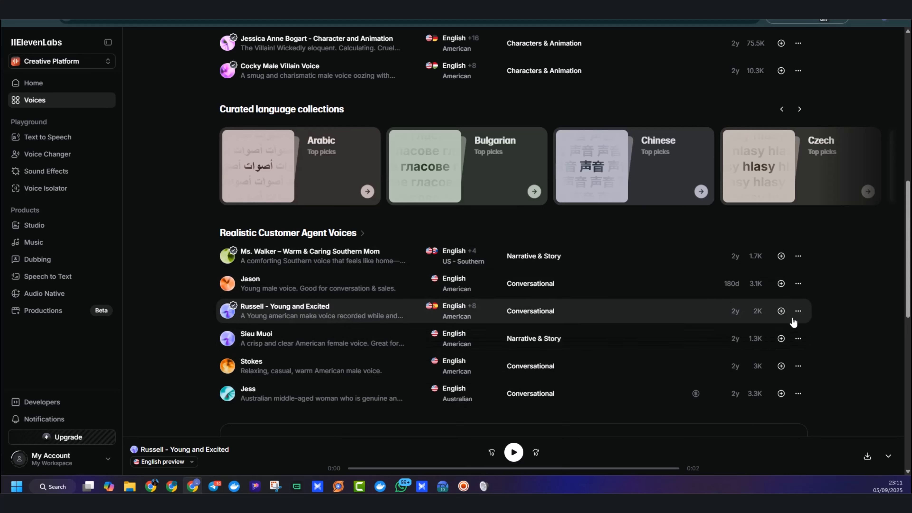
left_click(798, 311)
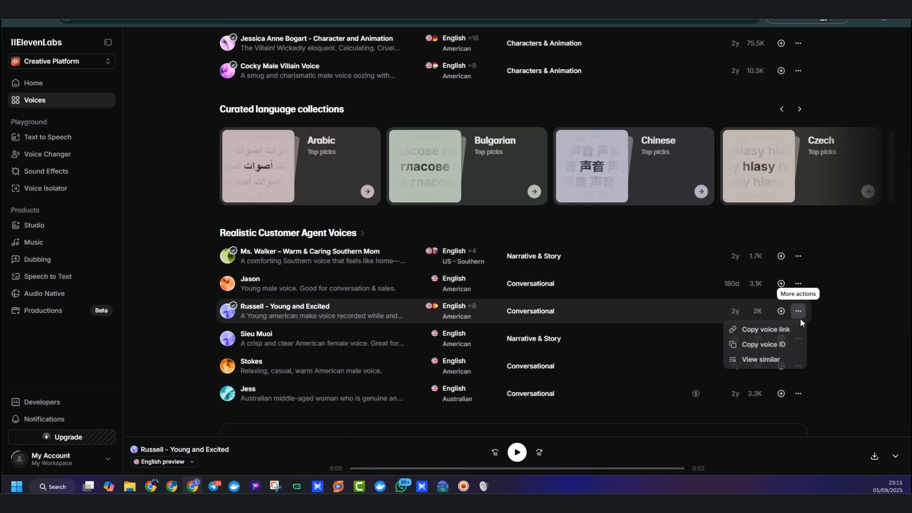
left_click(782, 345)
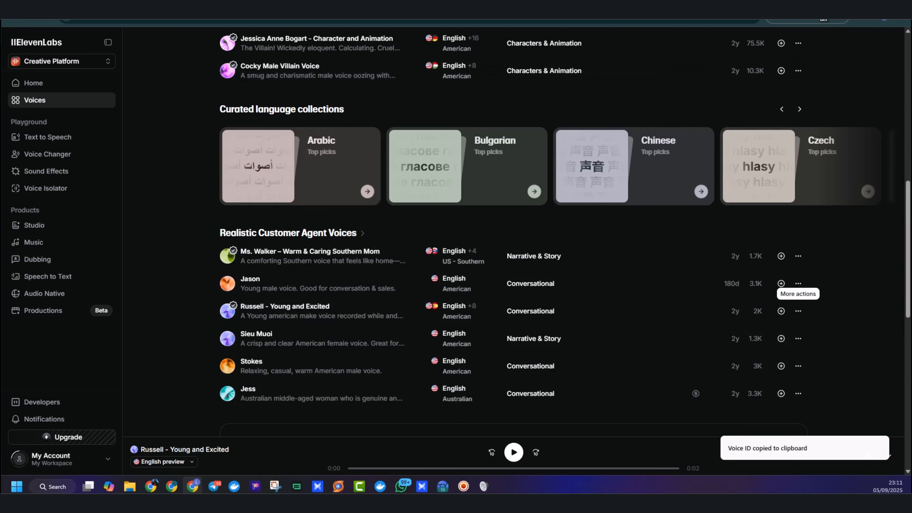
key("ctrl+Tab")
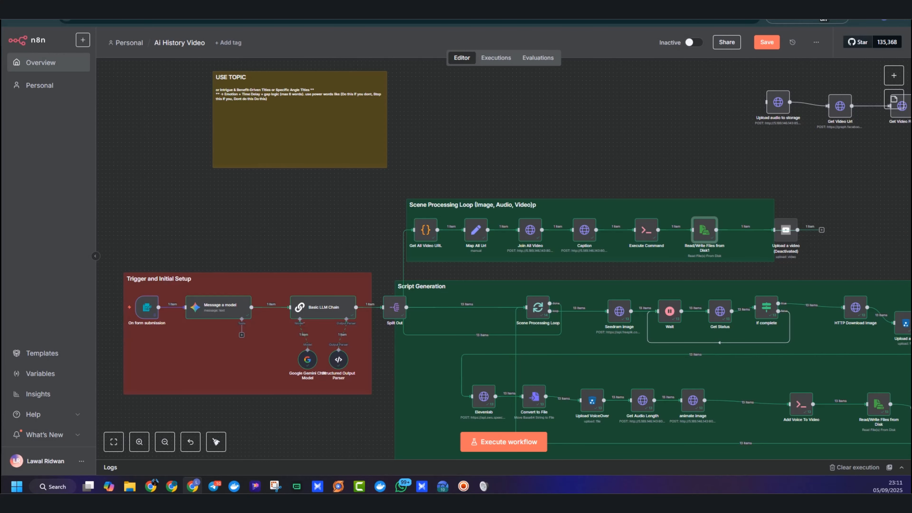
- Paste the copied Russell voice ID into the HTTP Request's voice_id body parameter
key("ctrl+Tab")
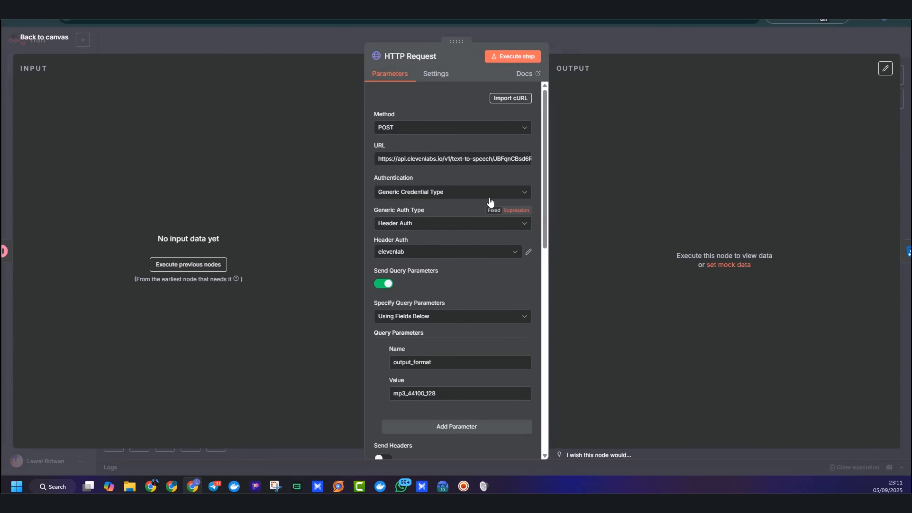
scroll(376, 308, "down", 3)
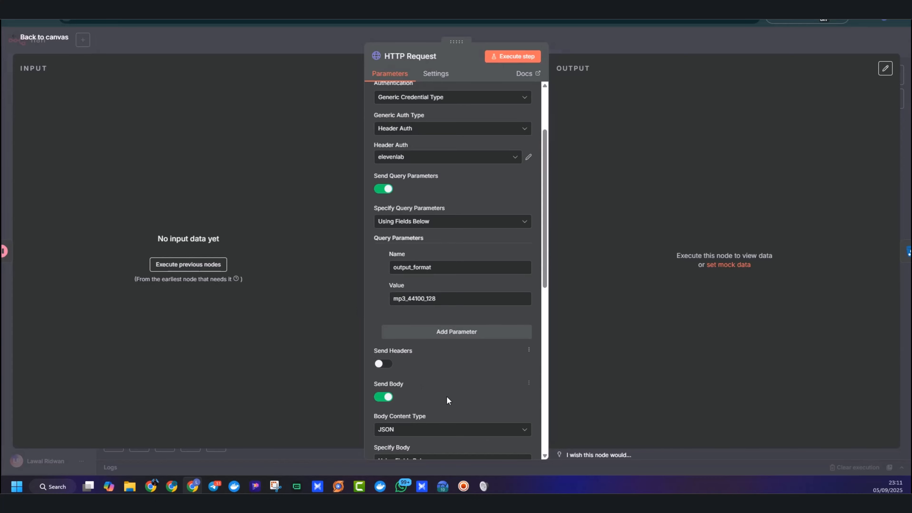
scroll(463, 402, "down", 1)
scroll(478, 413, "down", 5)
scroll(449, 331, "down", 3)
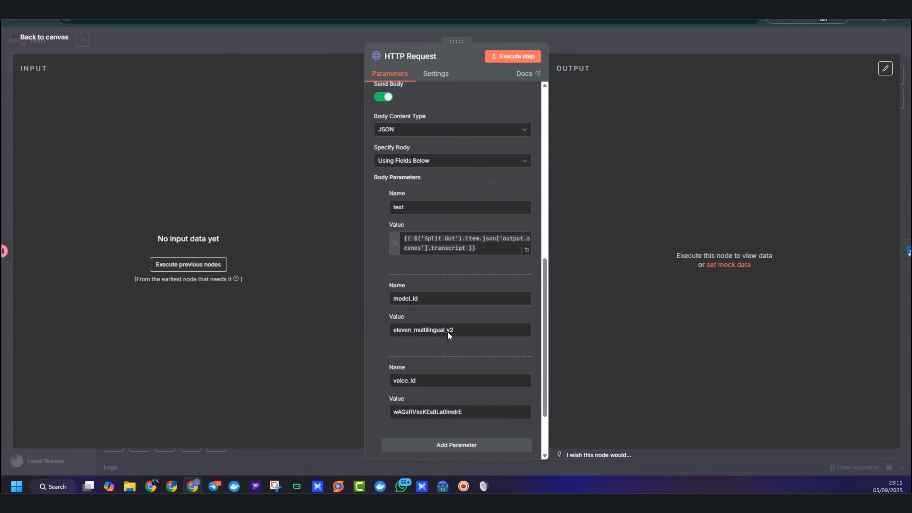
scroll(443, 372, "down", 2)
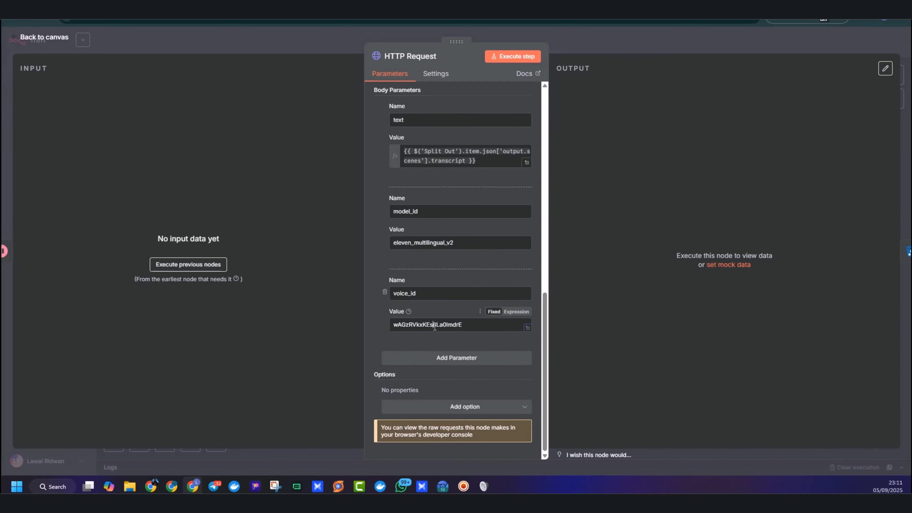
double_click(434, 325)
type("ZauUyVXAz5zrrgRuEIJ5")
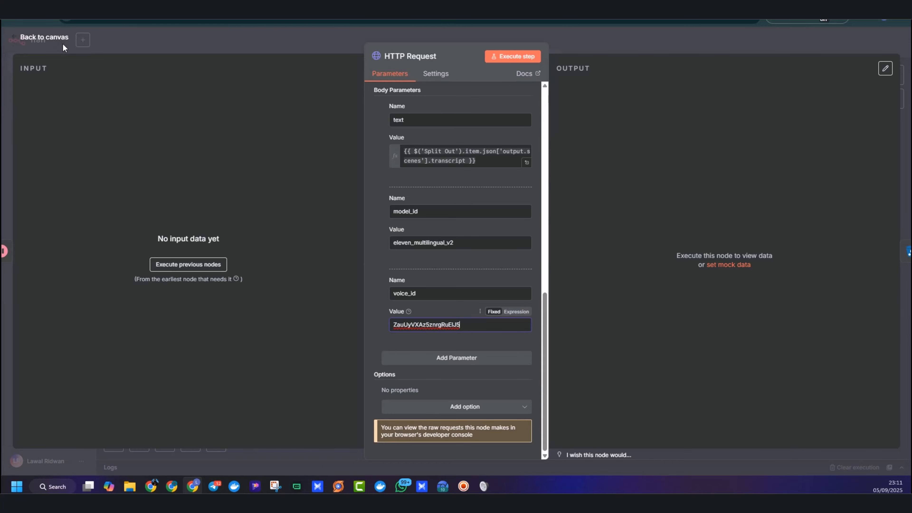
scroll(464, 242, "up", 10)
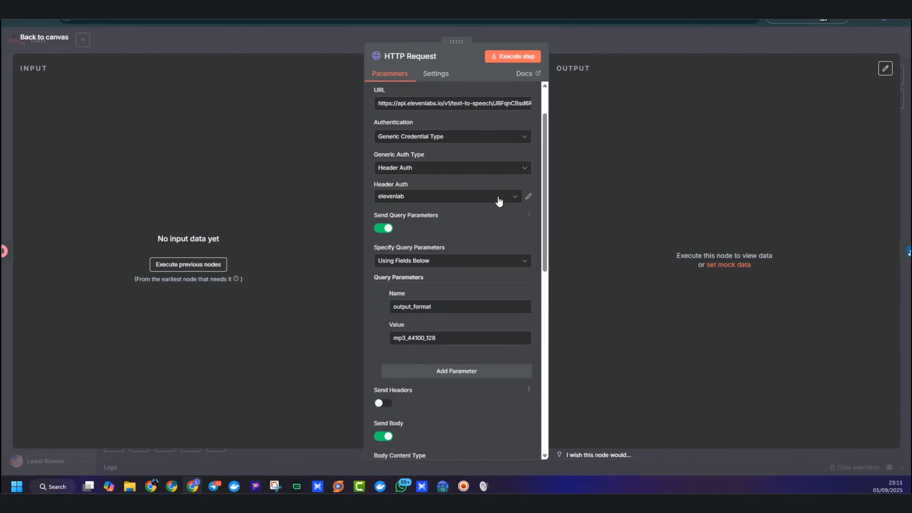
scroll(498, 201, "up", 2)
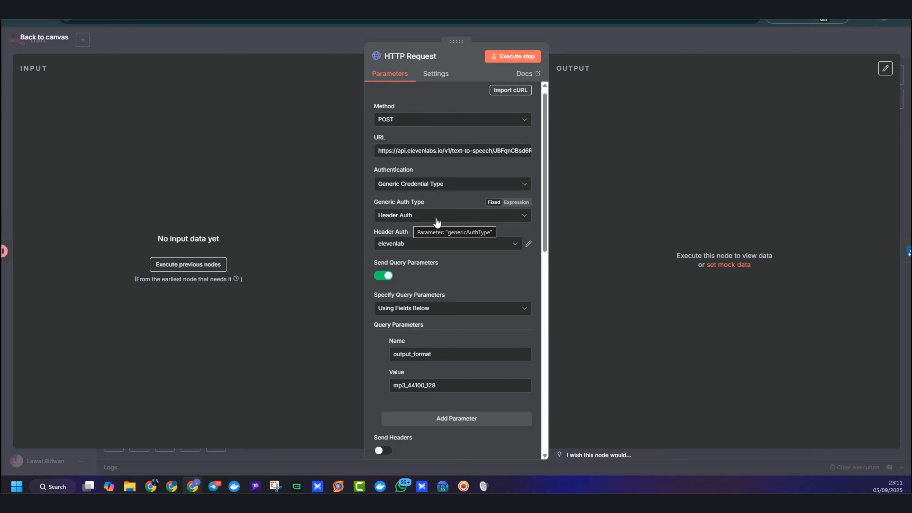
- Keep Header Auth as the auth type and discard an unsaved new header credential
left_click(525, 217)
left_click(444, 203)
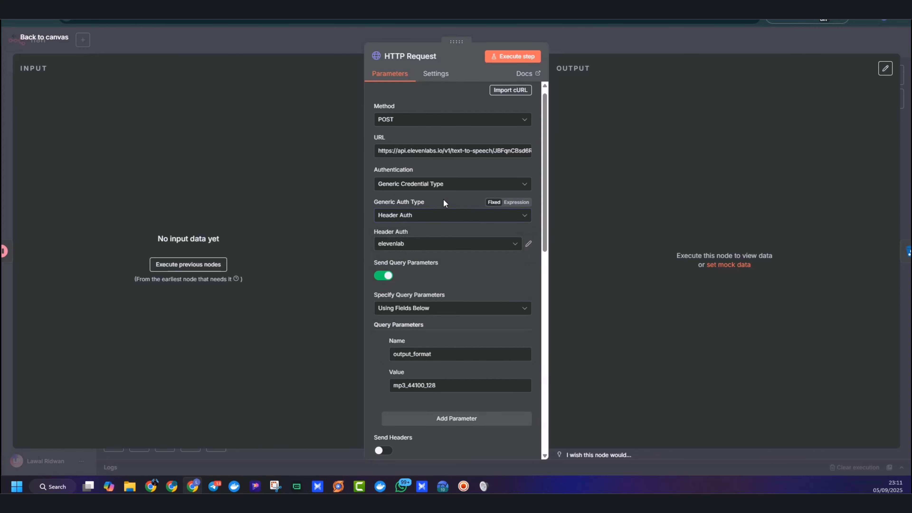
left_click(452, 246)
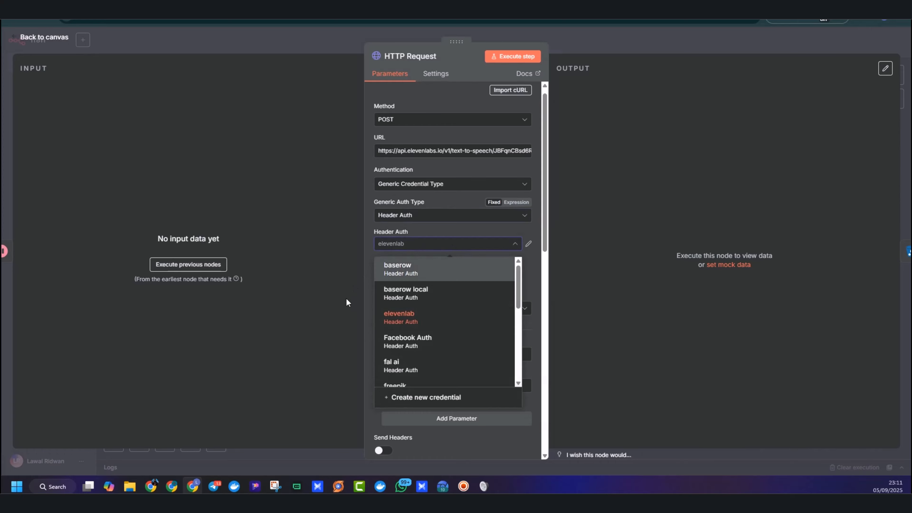
left_click(424, 403)
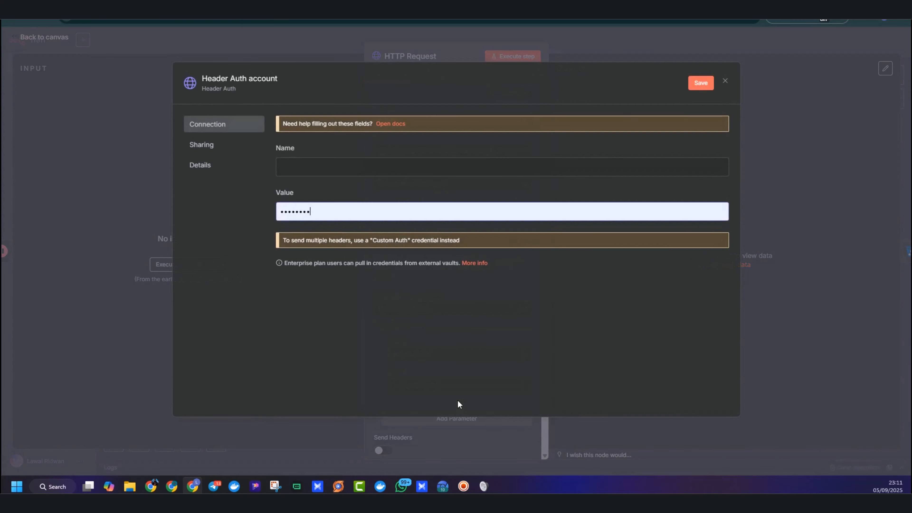
left_click(725, 81)
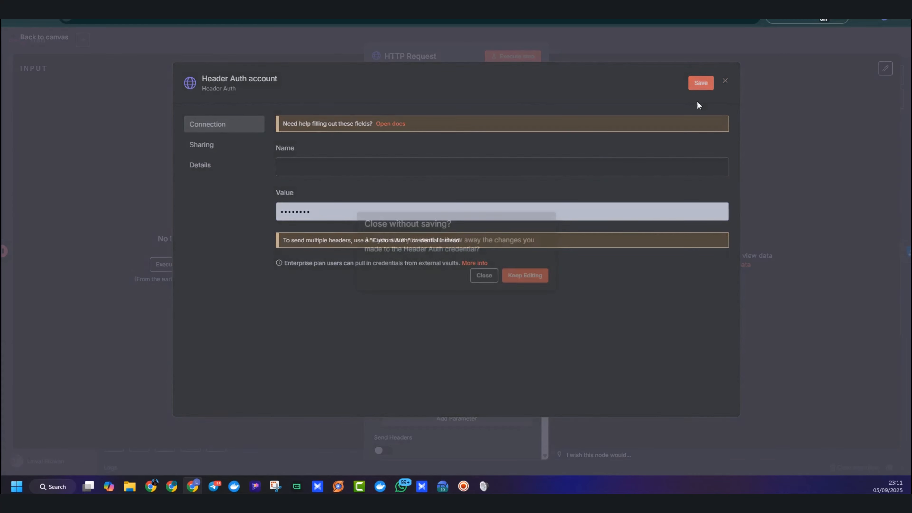
left_click(484, 276)
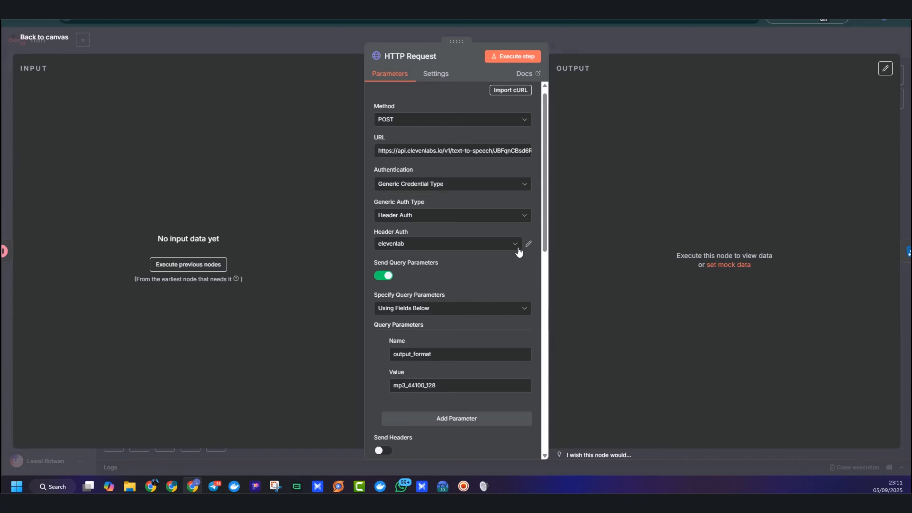
- Confirm the elevenlab credential uses header name xi-api-key, then switch to ElevenLabs
left_click(528, 244)
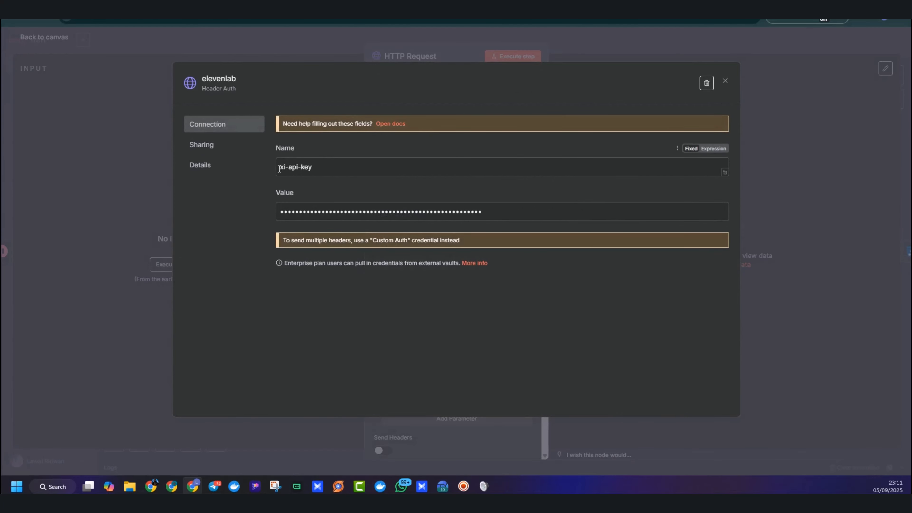
left_click_drag(280, 168, 338, 171)
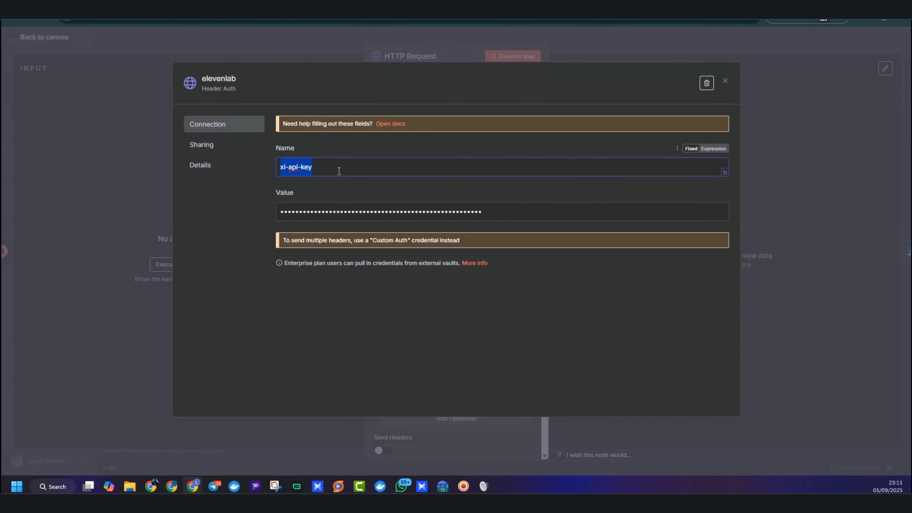
left_click(311, 166)
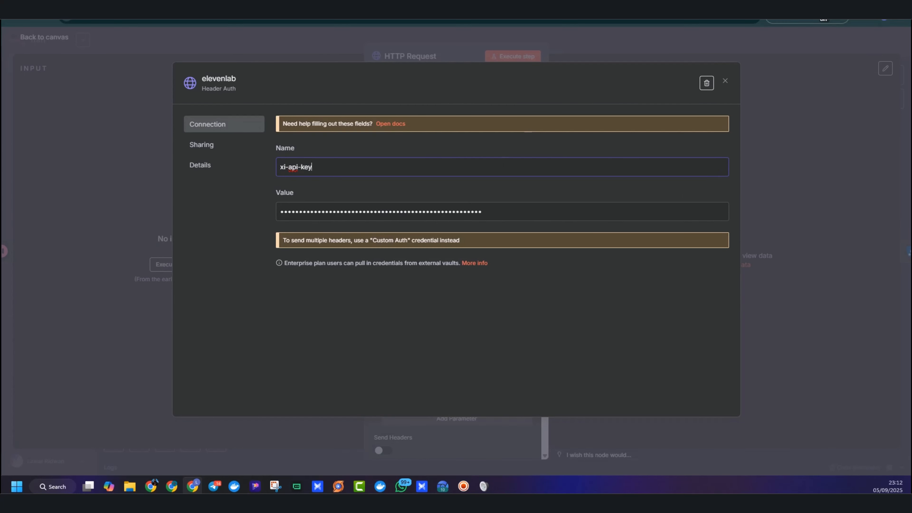
left_click(732, 3)
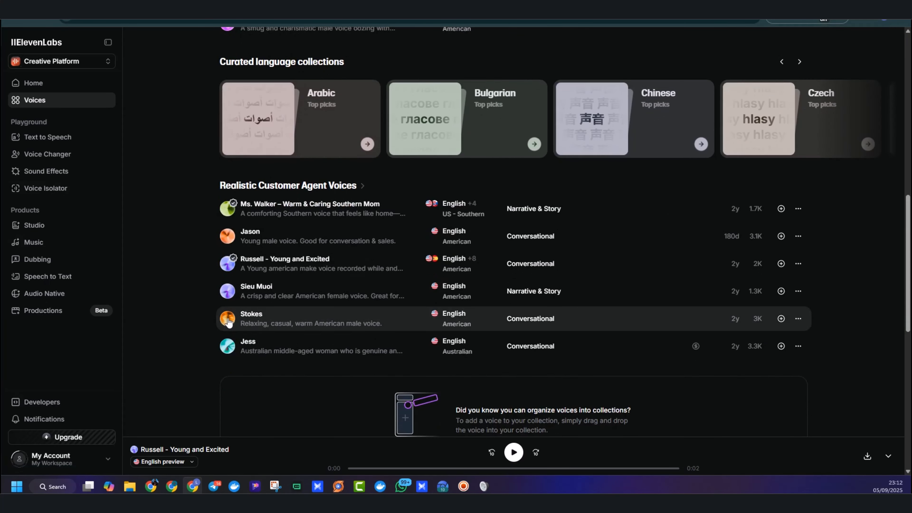
- Show the ElevenLabs API Keys list under Developers settings
left_click(42, 402)
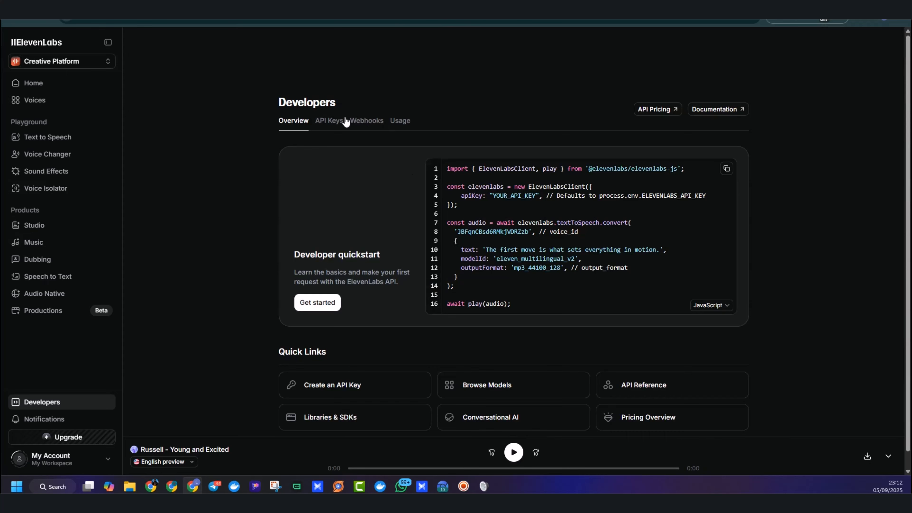
left_click(332, 122)
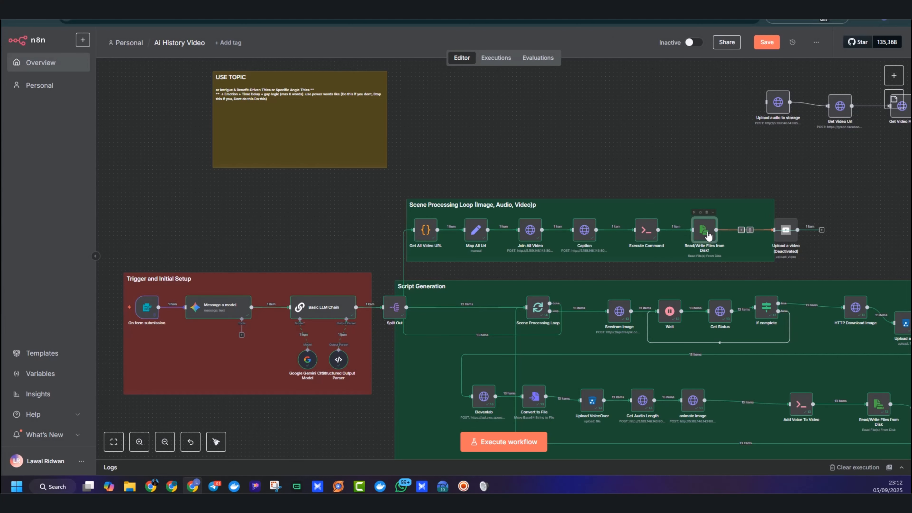
- Play the 1:08 captioned history video from Read/Write Files from Disk, then close the credential dialog
double_click(707, 235)
left_click(605, 207)
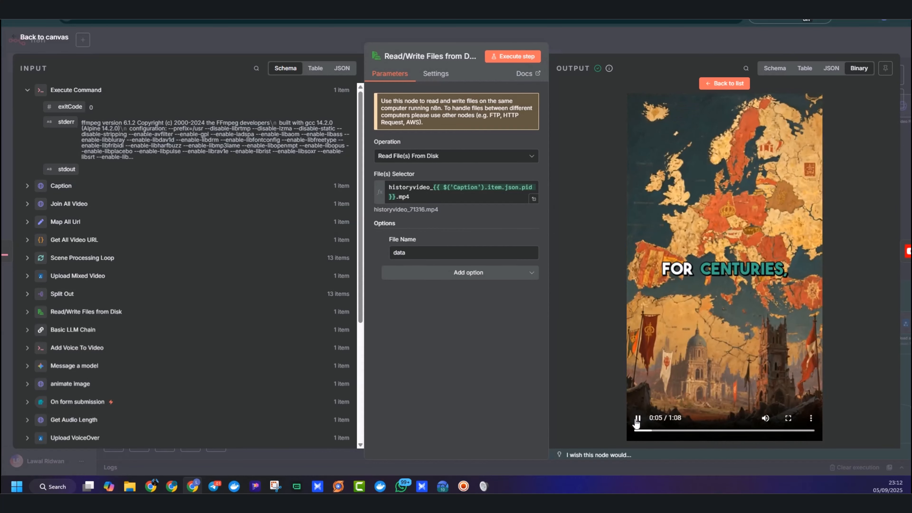
left_click(691, 388)
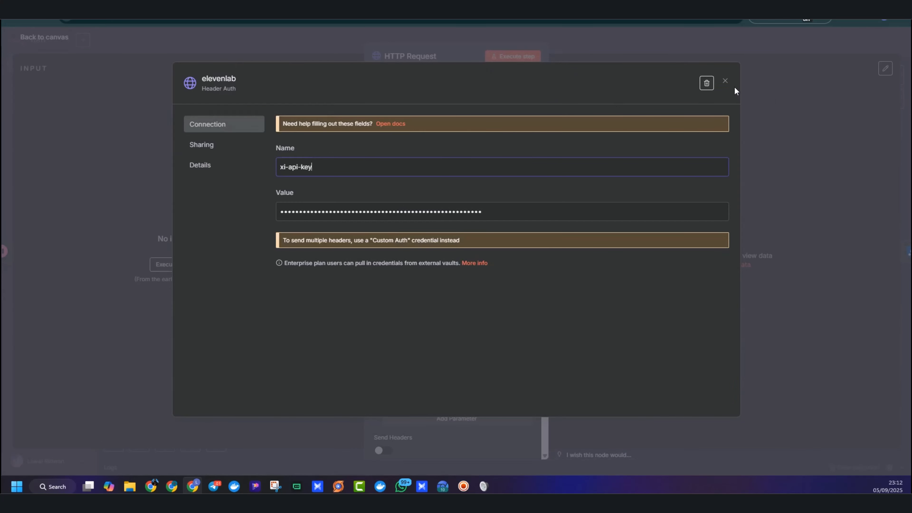
left_click(726, 82)
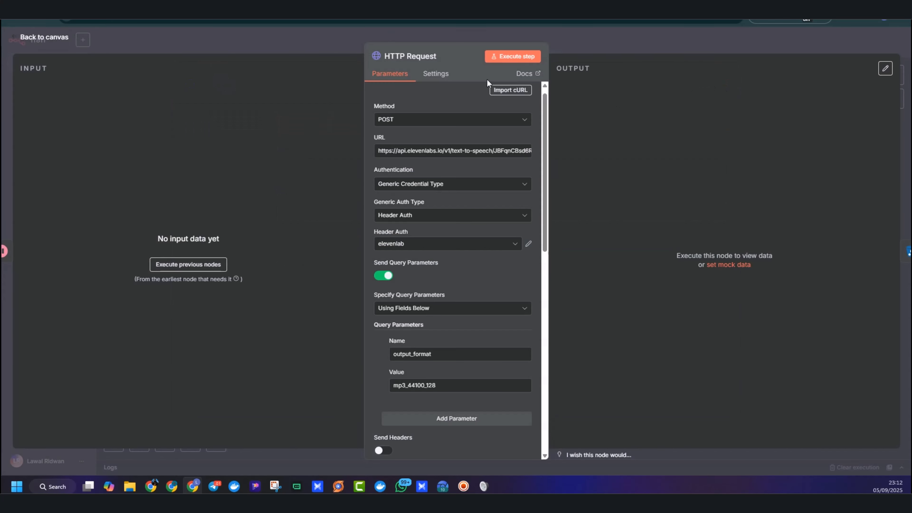
- Move the Upload VoiceOver node left and check its Minio upload to bucket h-speech
left_click(44, 34)
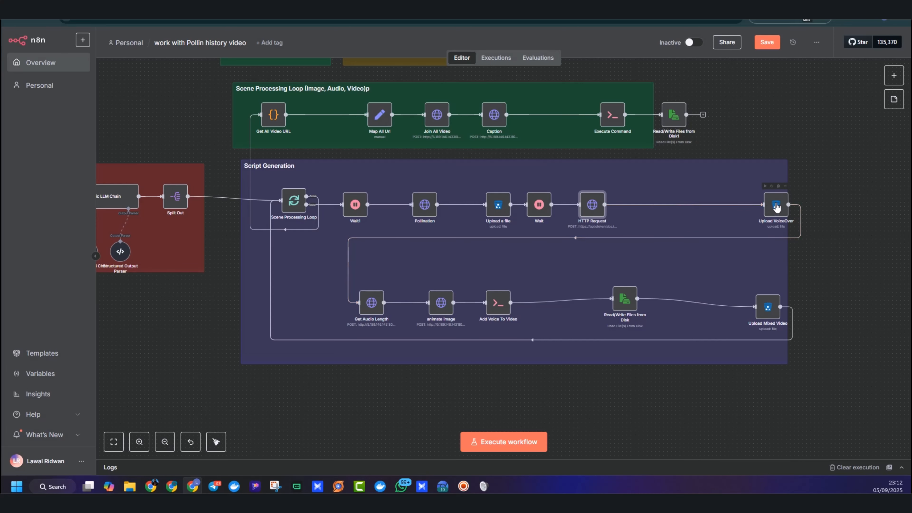
left_click_drag(776, 208, 744, 208)
double_click(744, 211)
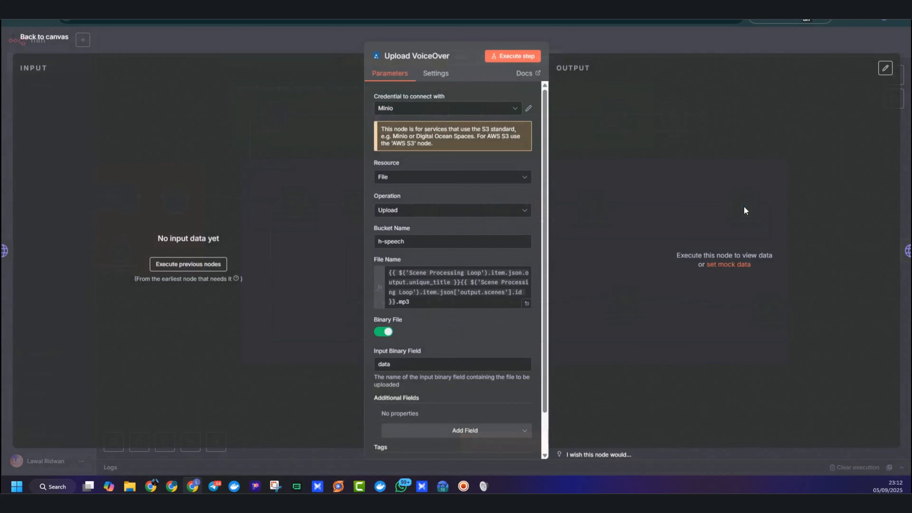
scroll(454, 166, "down", 3)
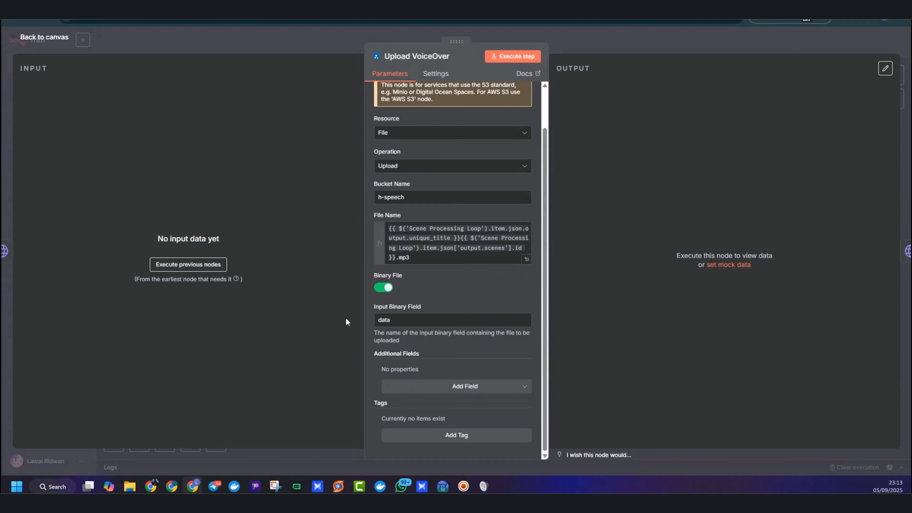
left_click(61, 39)
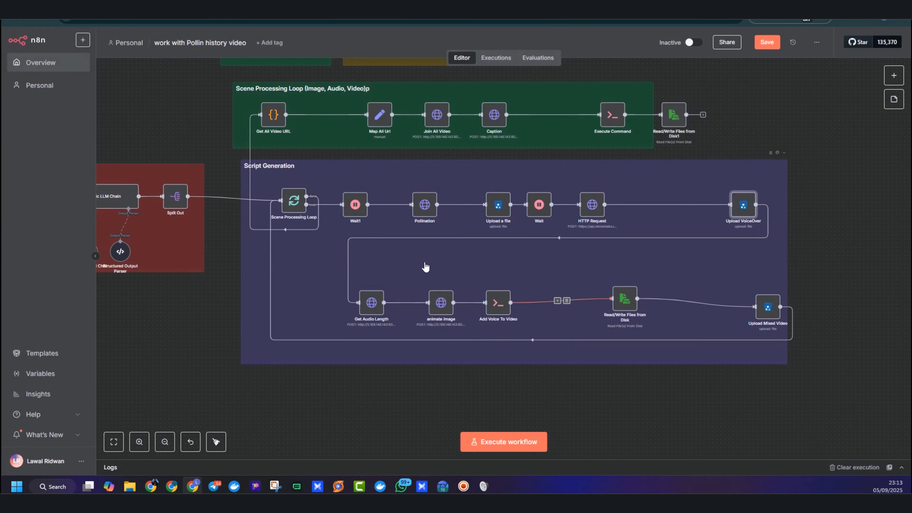
- Leave the Pollin history video workflow and open the 'ai story workflow'
left_click(52, 80)
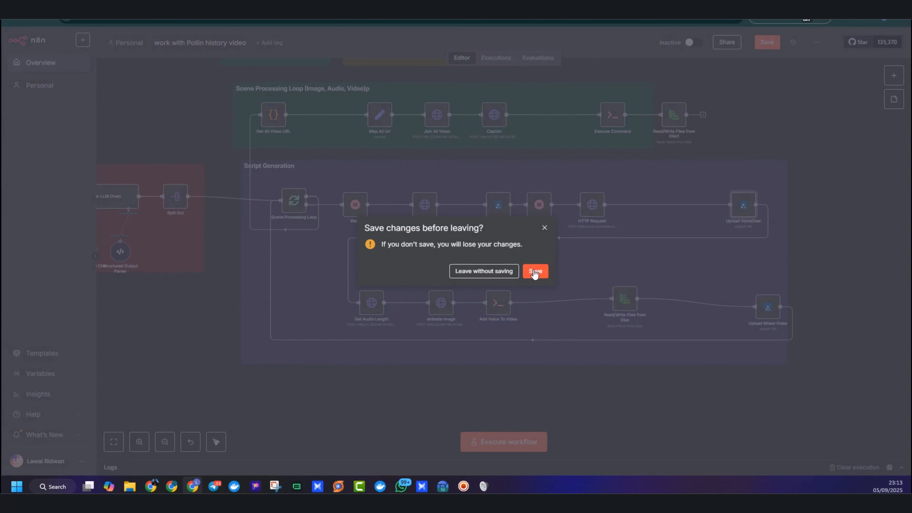
left_click(503, 274)
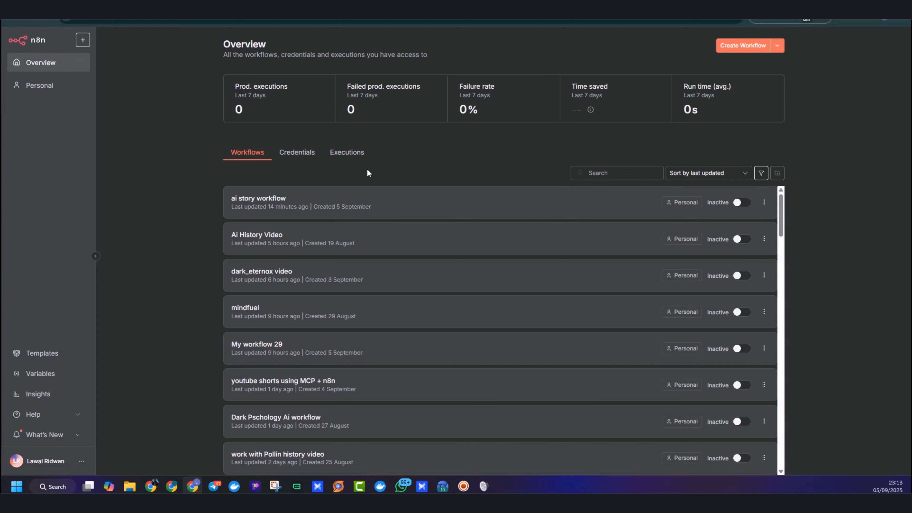
left_click(289, 205)
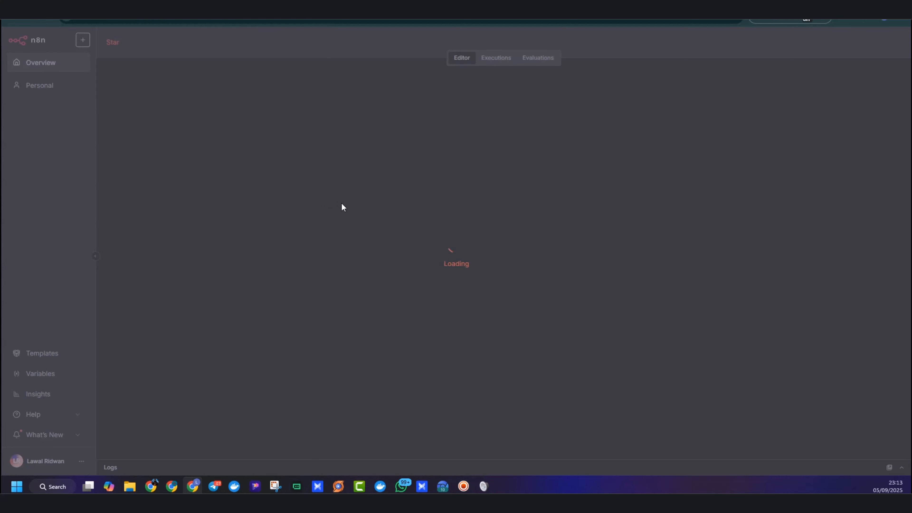
- Zoom the canvas in on the Script Generation nodes so they are legible
scroll(413, 233, "down", 3)
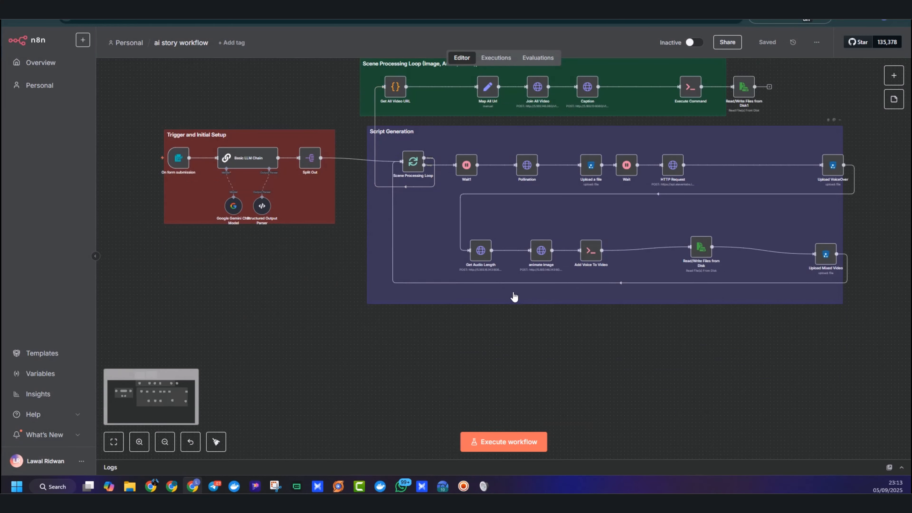
scroll(636, 318, "up", 3)
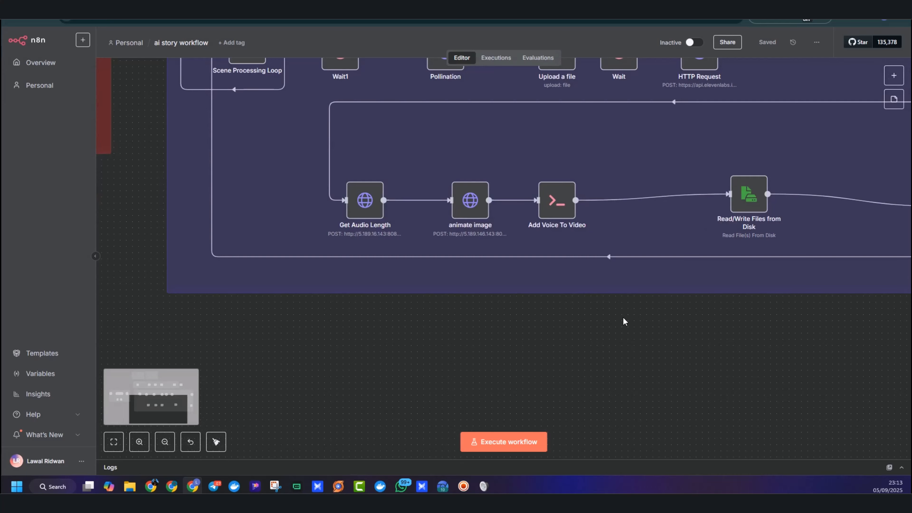
scroll(624, 322, "up", 1)
scroll(598, 330, "up", 1)
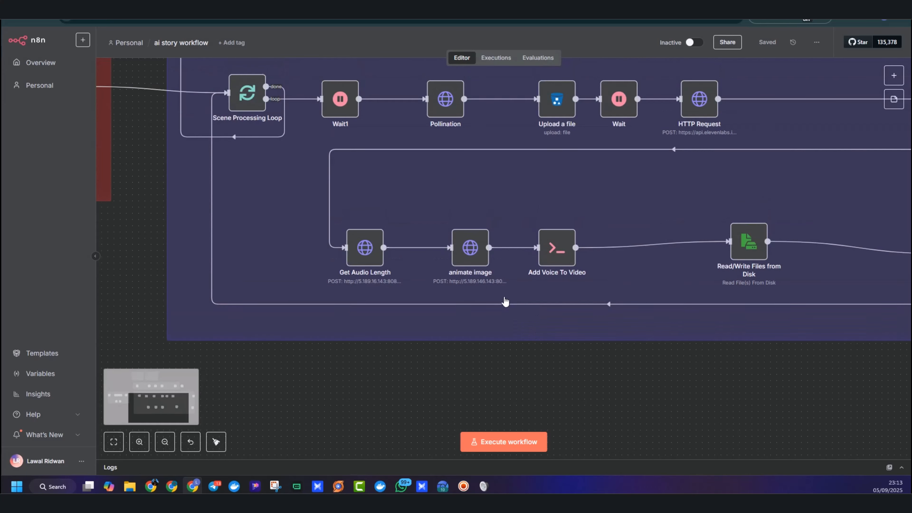
double_click(363, 249)
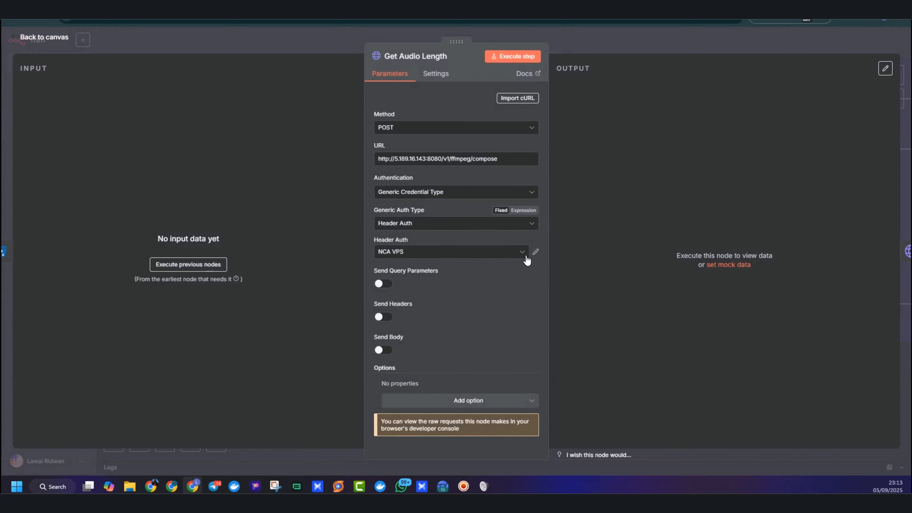
left_click(535, 254)
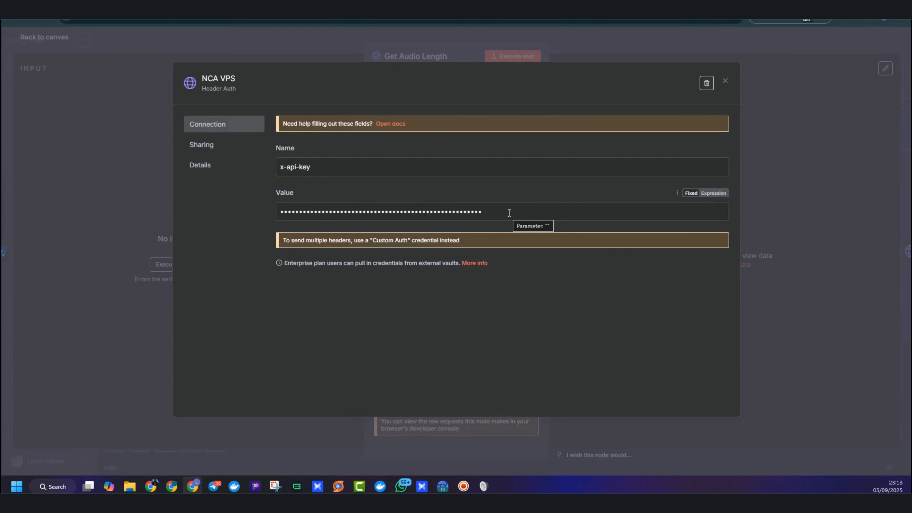
left_click(726, 83)
left_click(44, 39)
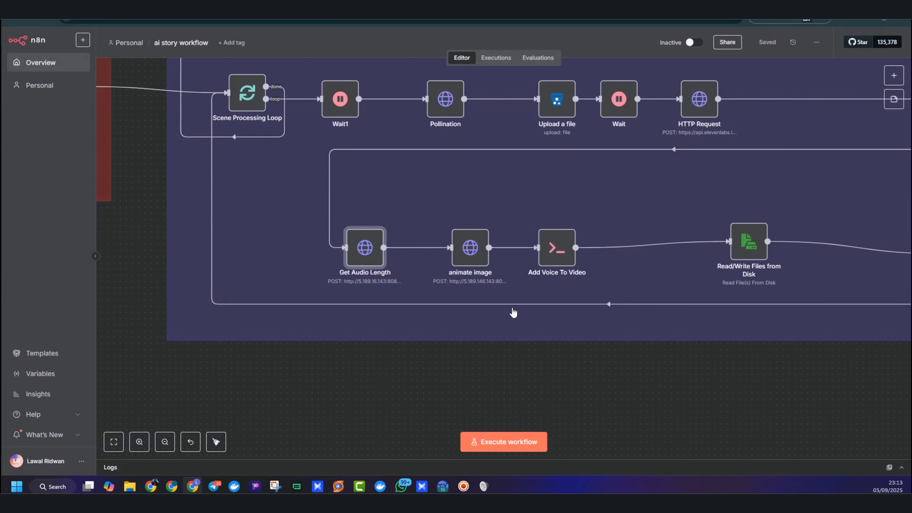
- Check the Read/Write Files from Disk node's settings and return to the canvas
scroll(481, 304, "up", 1)
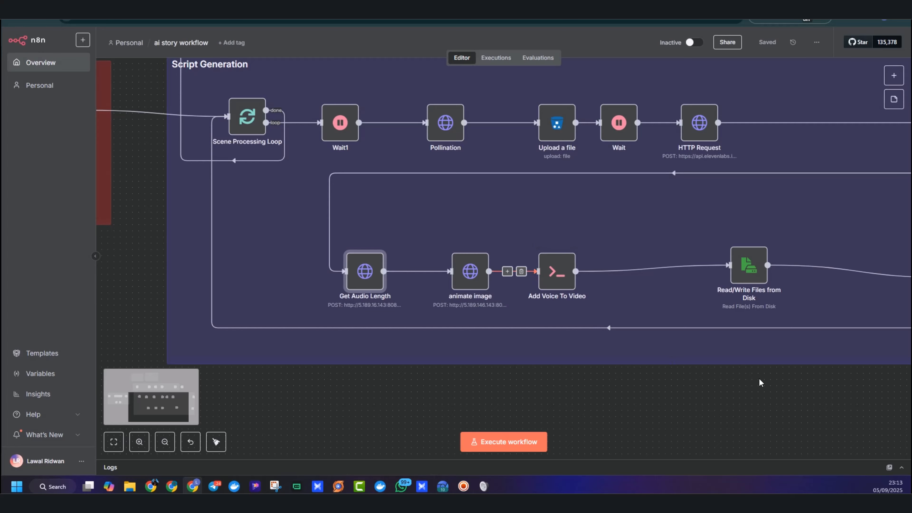
scroll(760, 382, "right", 5)
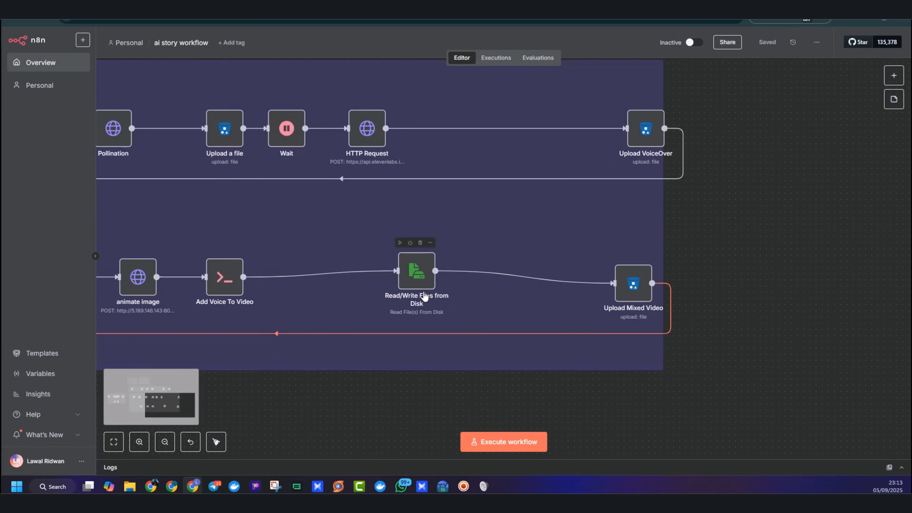
double_click(411, 280)
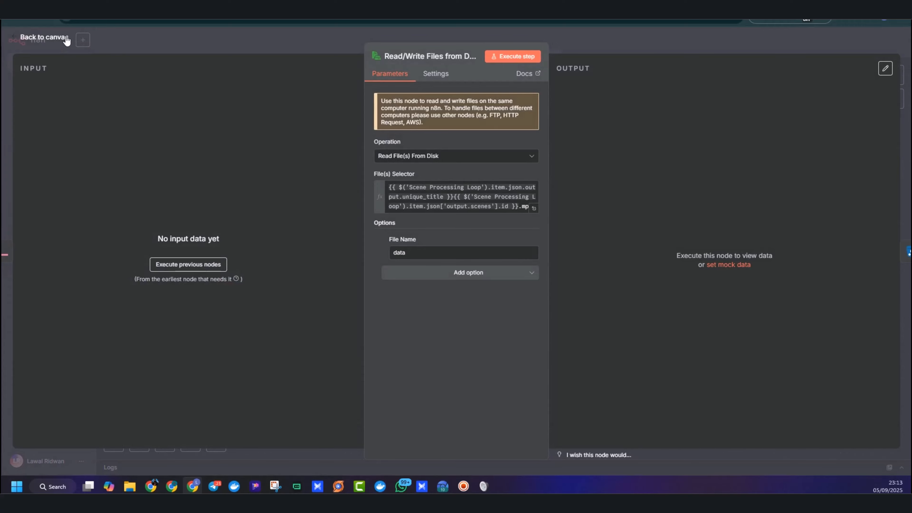
left_click(67, 40)
- Pan the canvas up to the Scene Processing Loop group
scroll(704, 365, "up", 5)
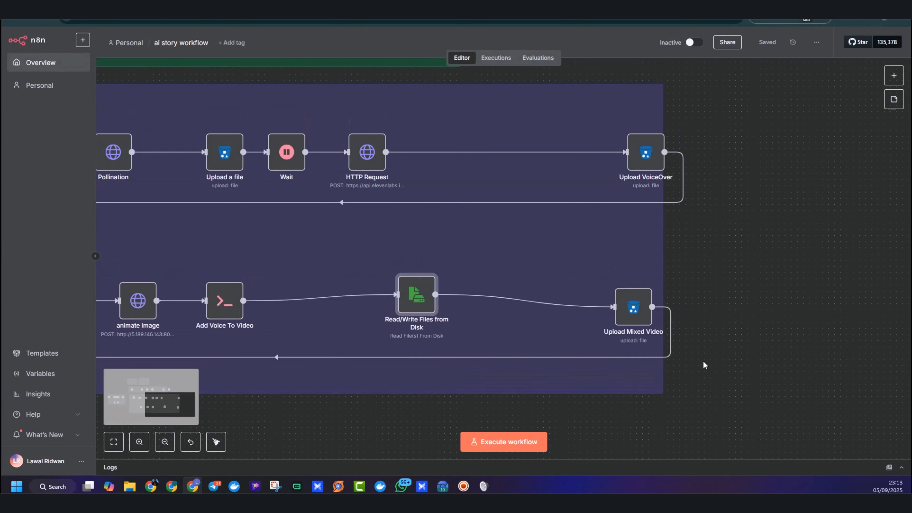
scroll(474, 212, "down", 1)
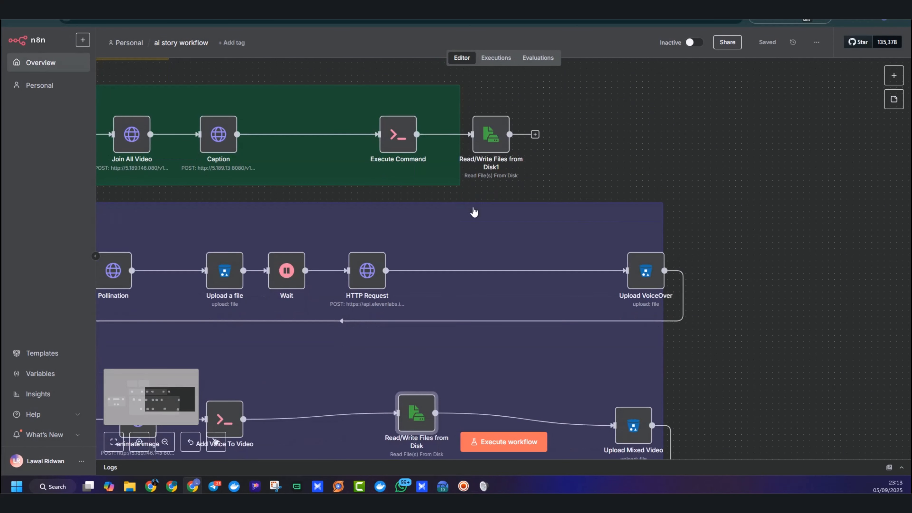
scroll(299, 177, "up", 3)
left_click_drag(327, 146, 620, 123)
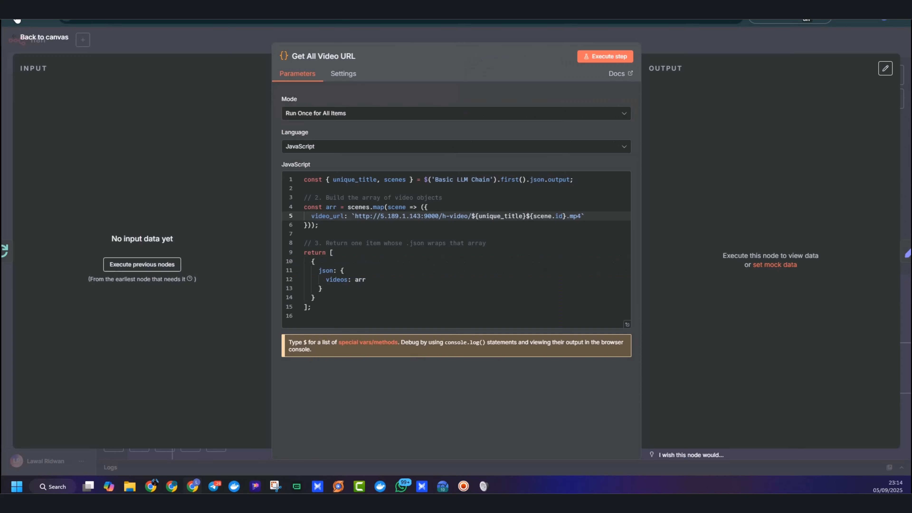
- Reopen Get All Video URL and inspect the server address and /h-video/ path in its URL
left_click(36, 42)
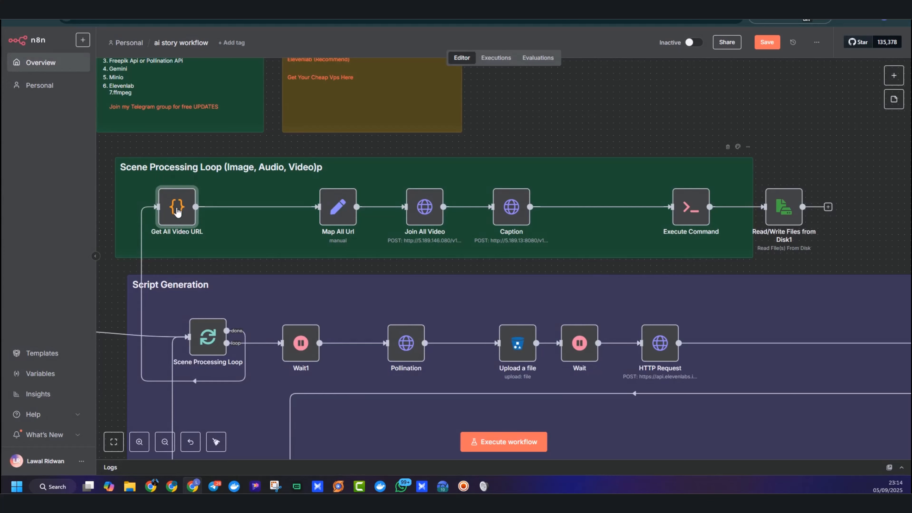
double_click(177, 211)
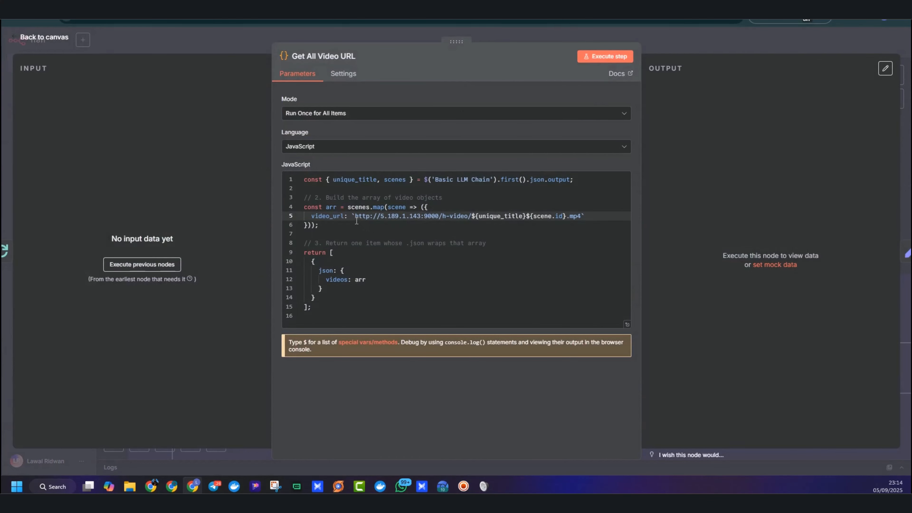
left_click_drag(356, 220, 435, 218)
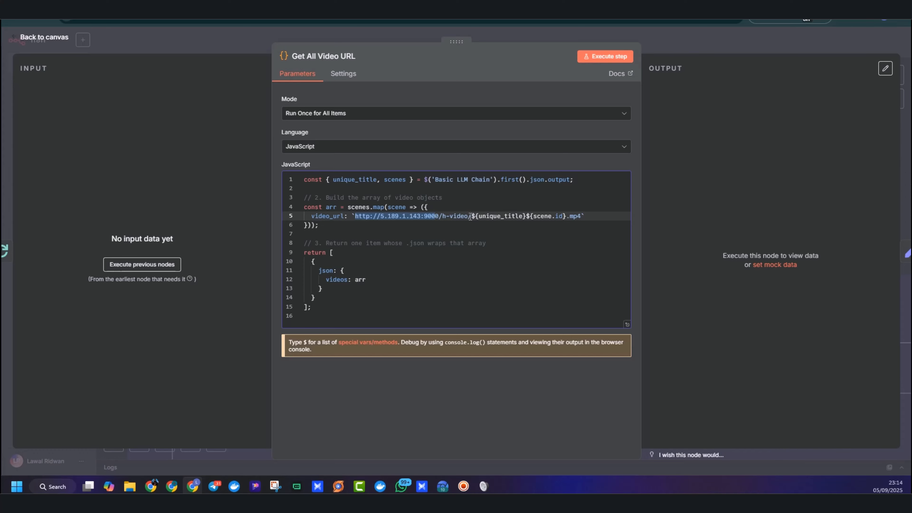
left_click_drag(469, 218, 361, 219)
left_click_drag(420, 218, 383, 220)
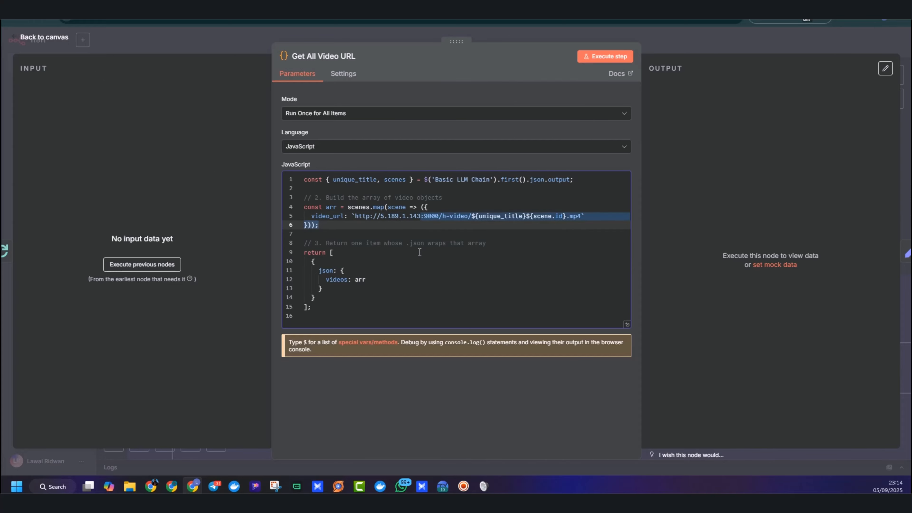
left_click(44, 37)
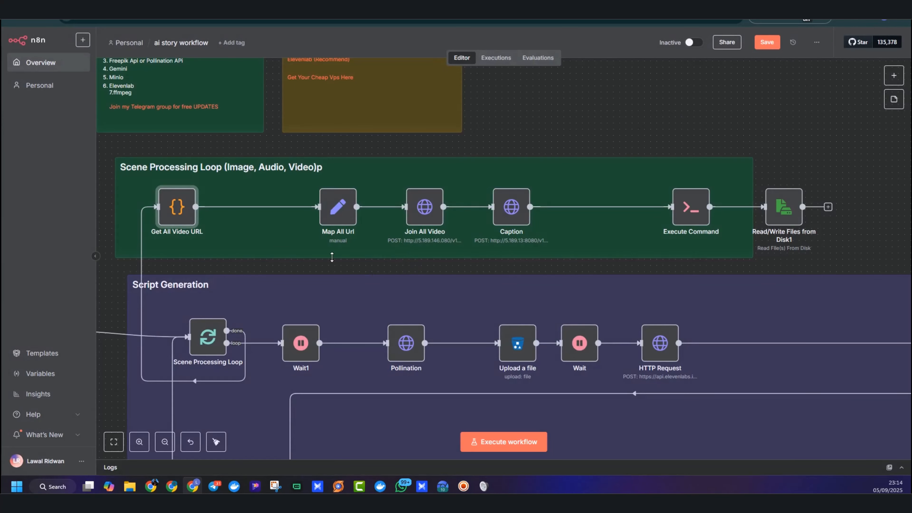
- Glance at Map All Url, then open the Execute Command node's ffmpeg music-mixing command
double_click(338, 207)
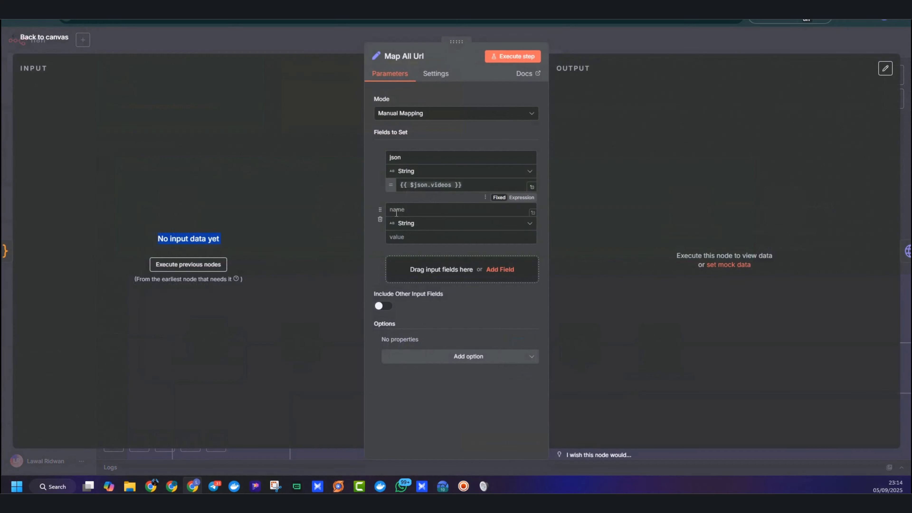
left_click(43, 39)
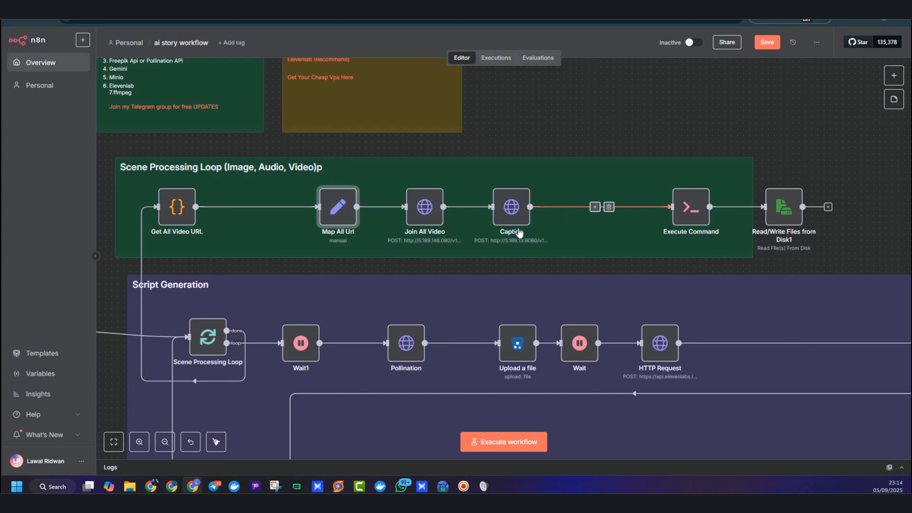
double_click(695, 214)
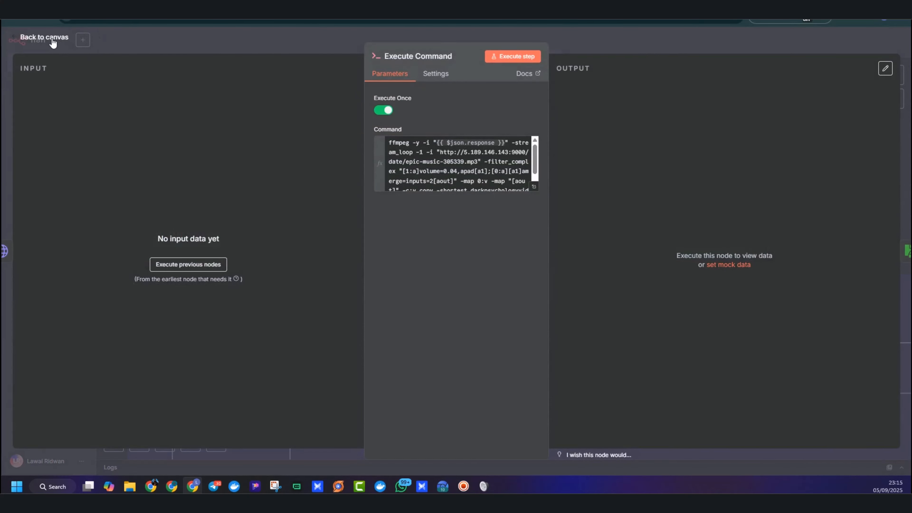
- Rename the Execute Command node to 'music'
left_click(53, 40)
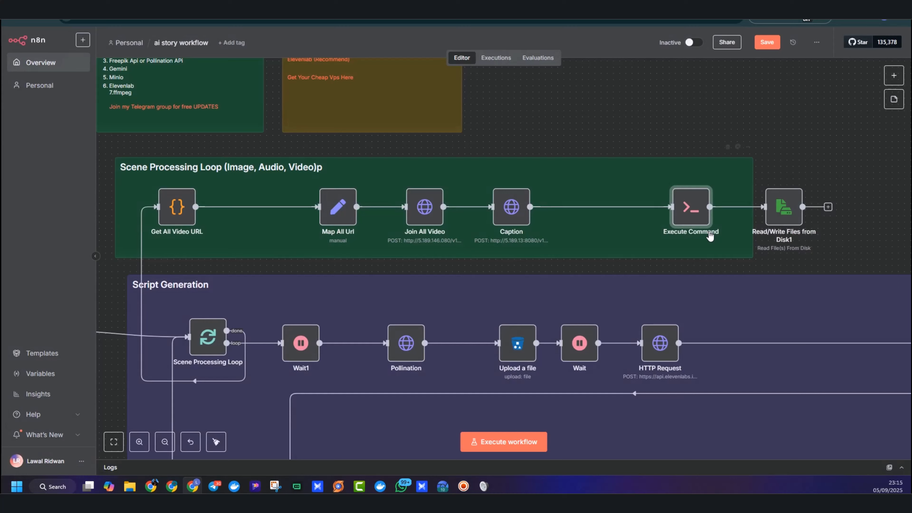
double_click(676, 207)
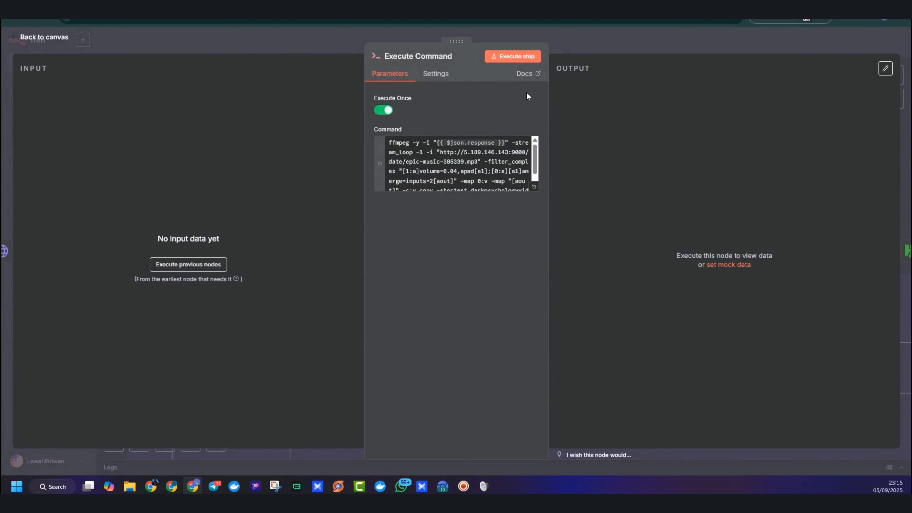
left_click(417, 58)
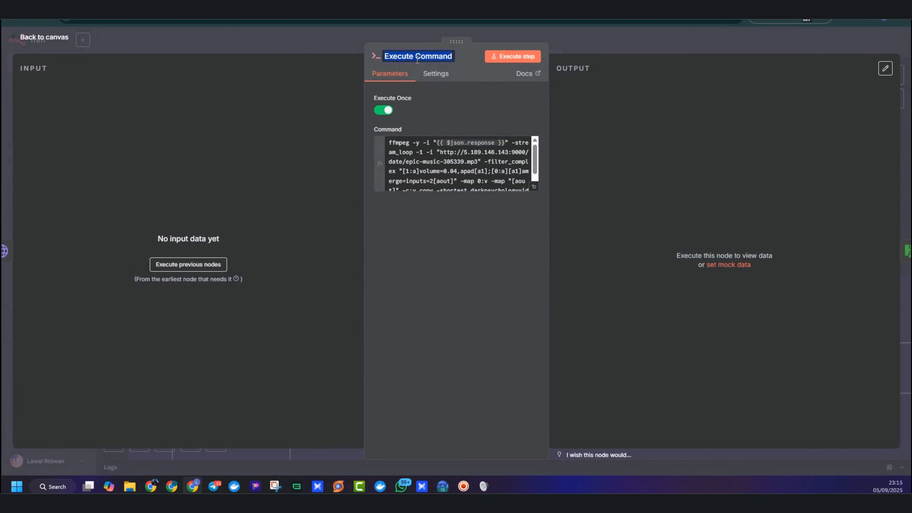
type("music")
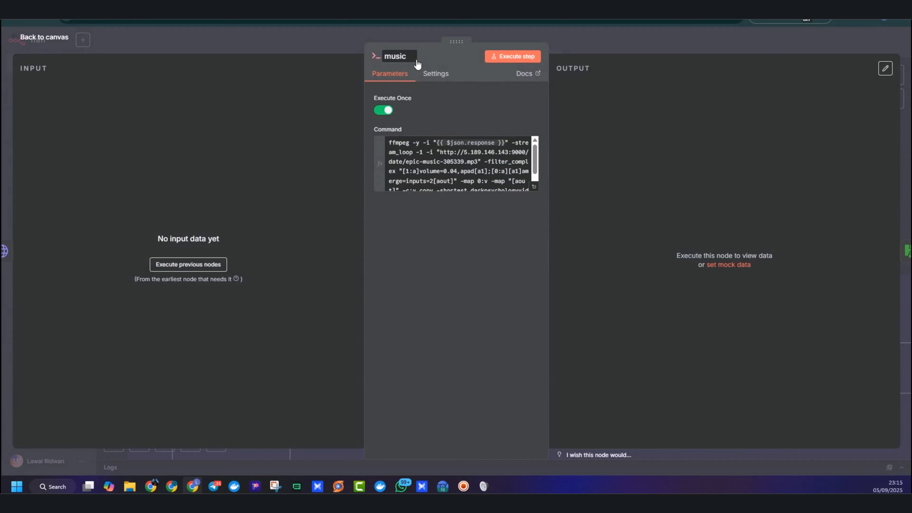
key("Return")
- Fix the server IP in the ffmpeg command to 5.189.146.43
left_click(534, 187)
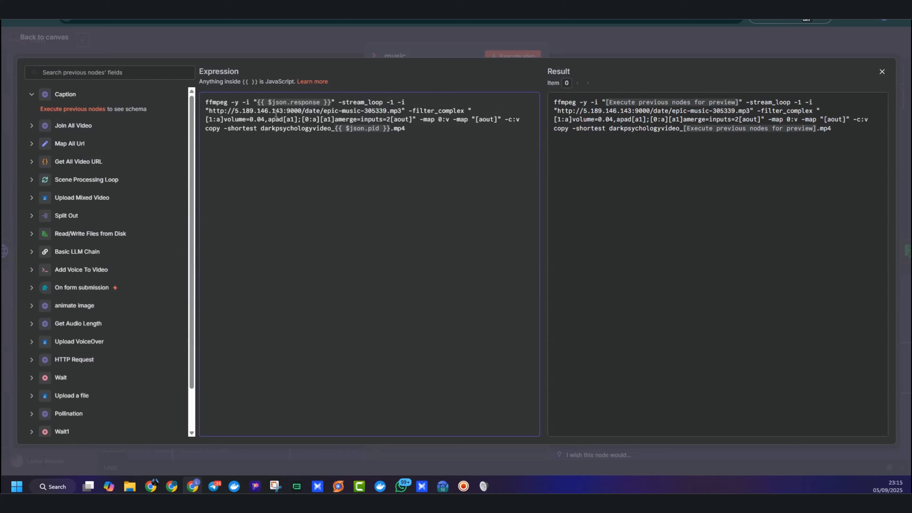
key("BackSpace")
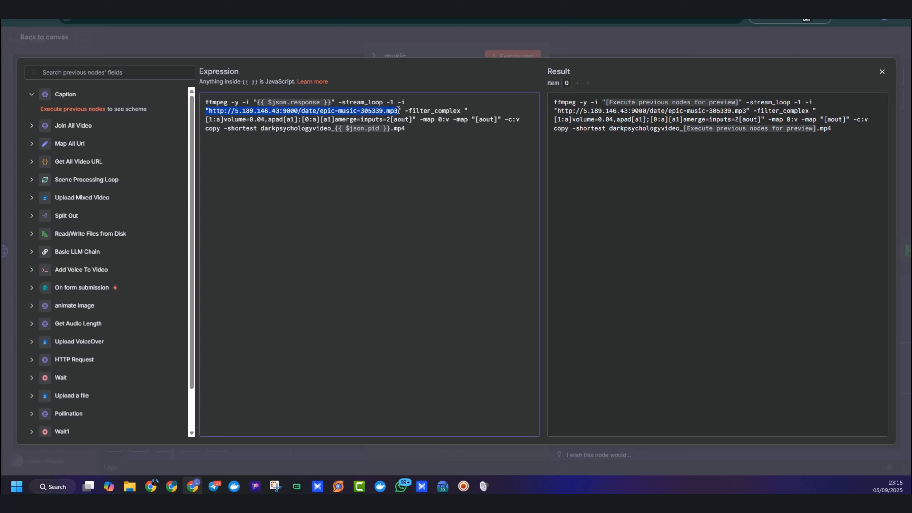
left_click(345, 45)
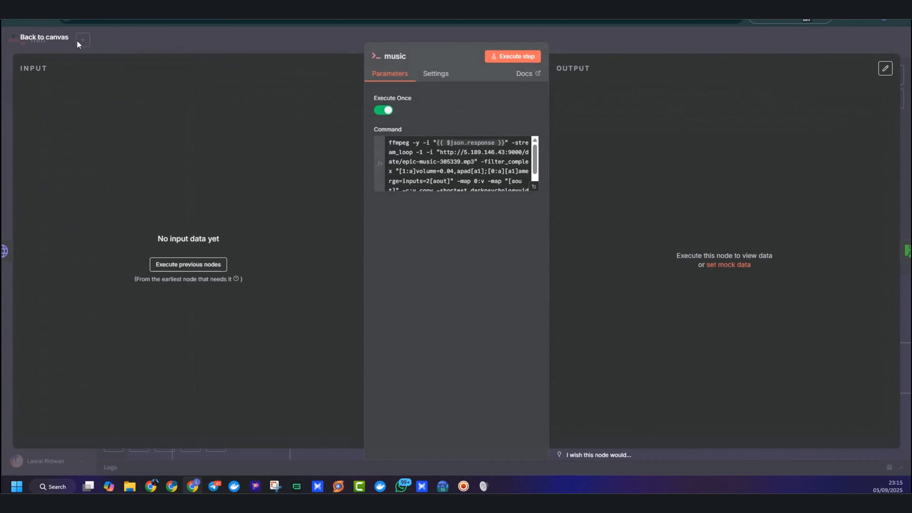
left_click(44, 36)
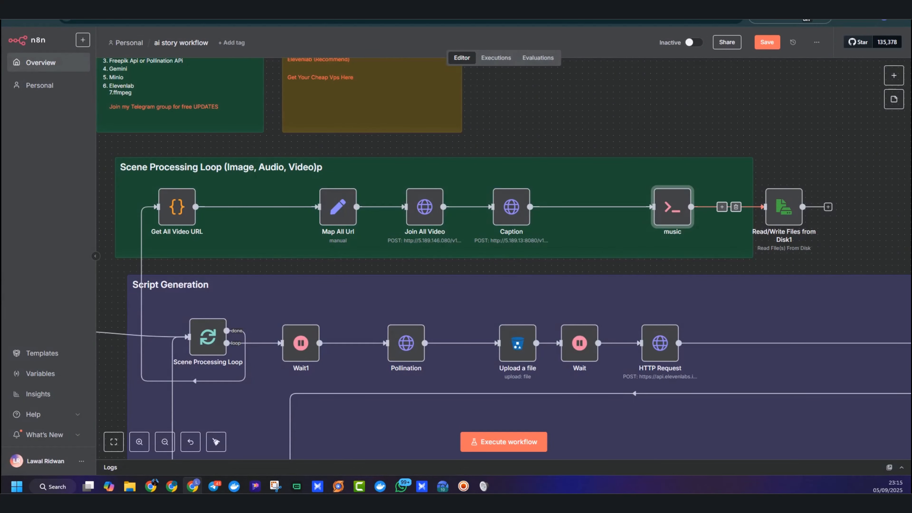
double_click(783, 207)
left_click(638, 418)
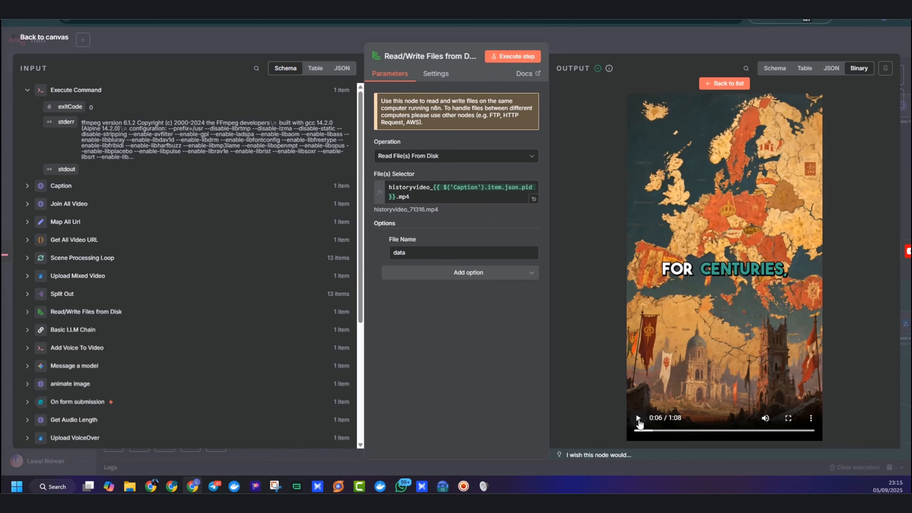
left_click(727, 84)
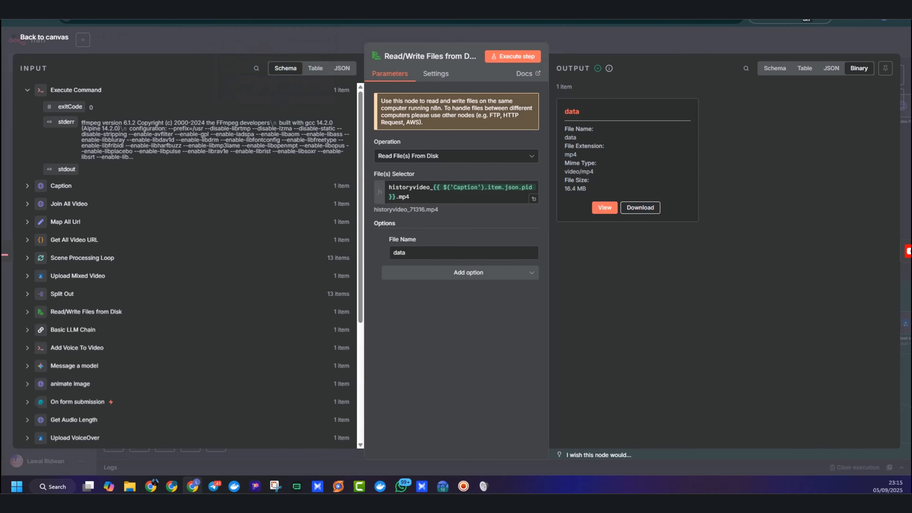
key("Escape")
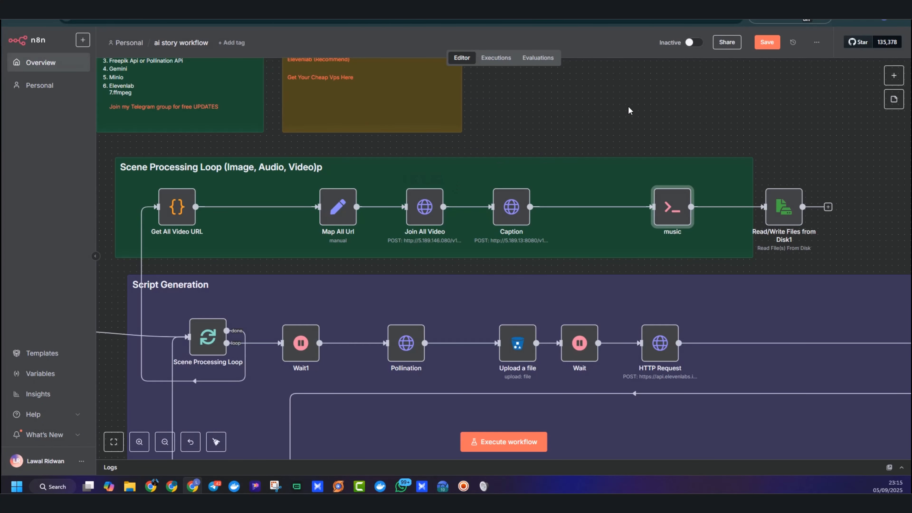
- Zoom out over the workflow and test-run it from the On form submission trigger
scroll(629, 112, "down", 2)
scroll(629, 111, "down", 10)
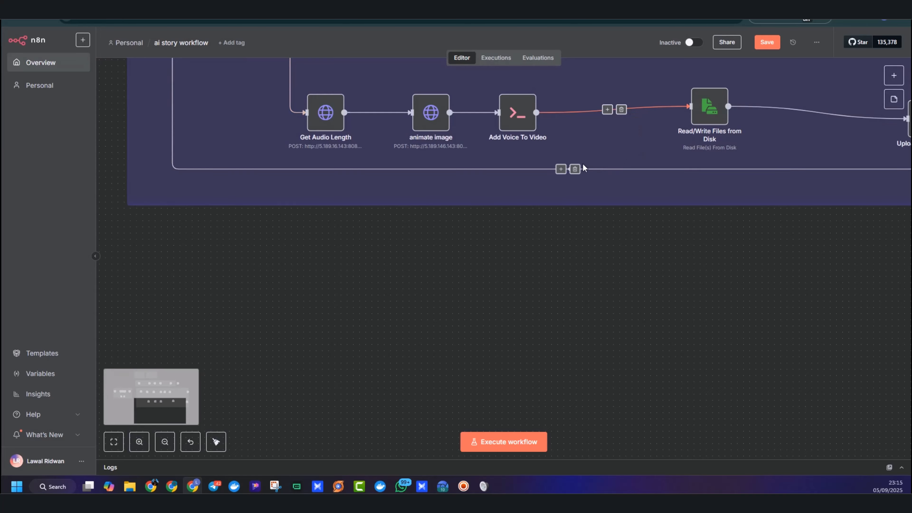
scroll(542, 135, "down", 6)
scroll(577, 210, "up", 2)
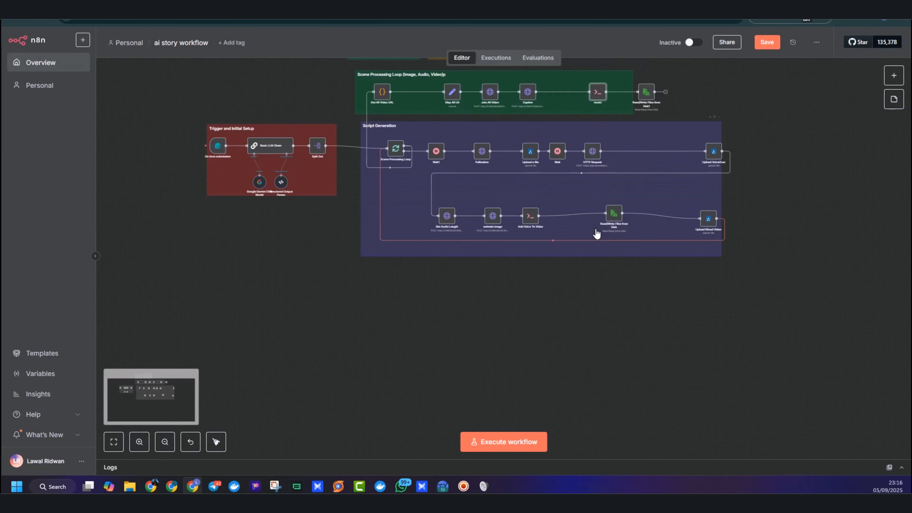
scroll(283, 107, "up", 3)
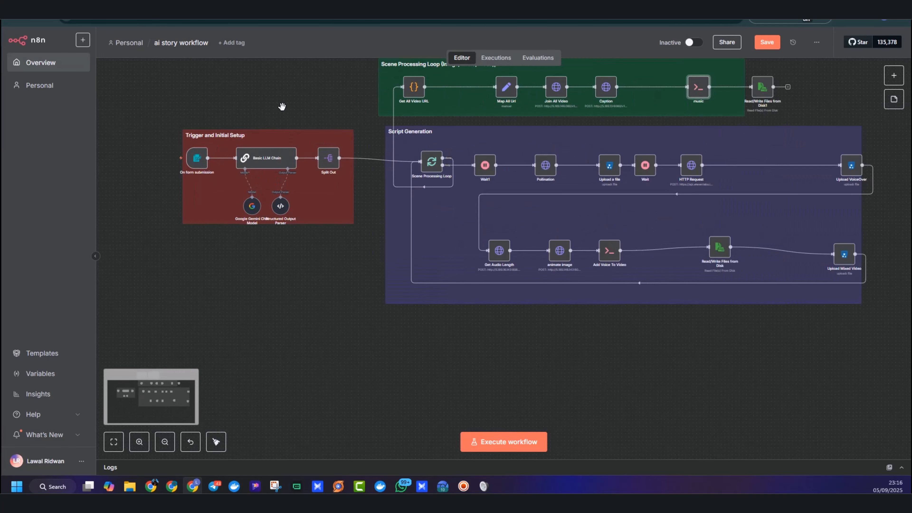
mouse_move(151, 169)
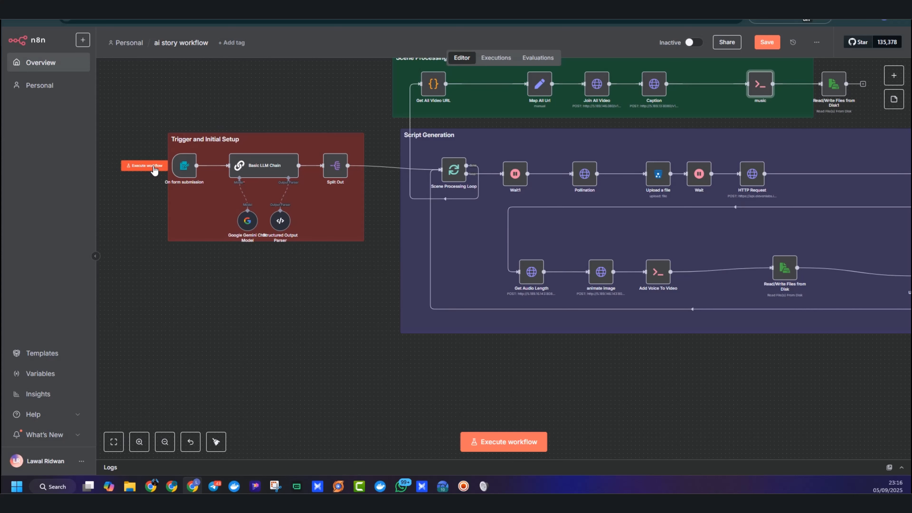
scroll(217, 240, "up", 3)
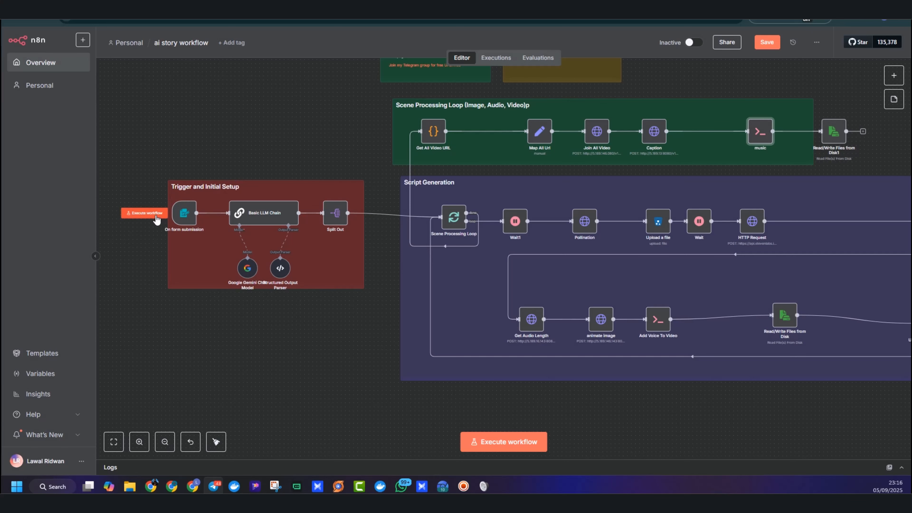
left_click(157, 219)
- Paste the video idea into the Idea field and submit the test form
left_click(194, 147)
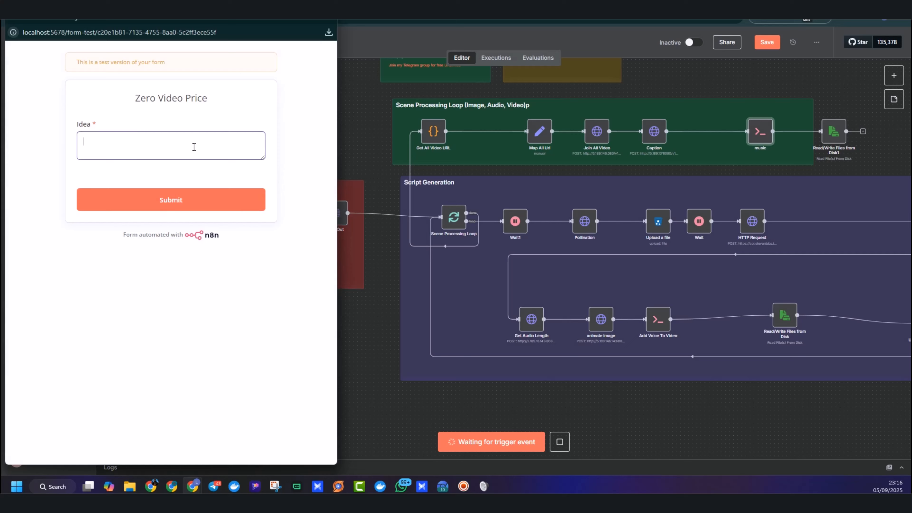
type("This workflow automatically turns a single text script into a fully produced video, complete with:")
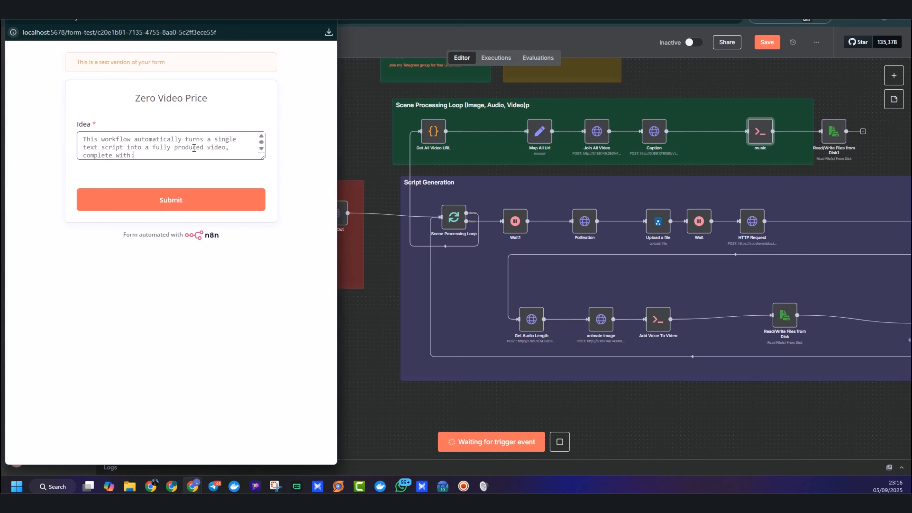
left_click(225, 208)
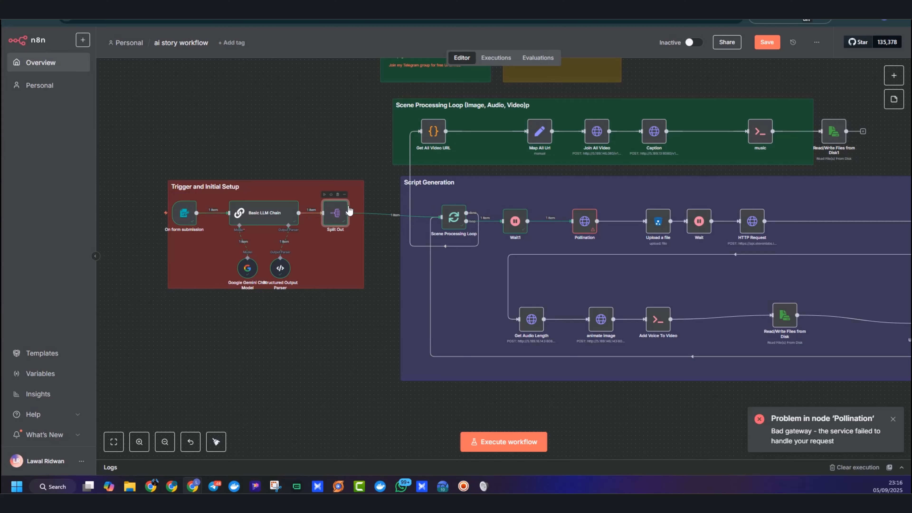
double_click(335, 213)
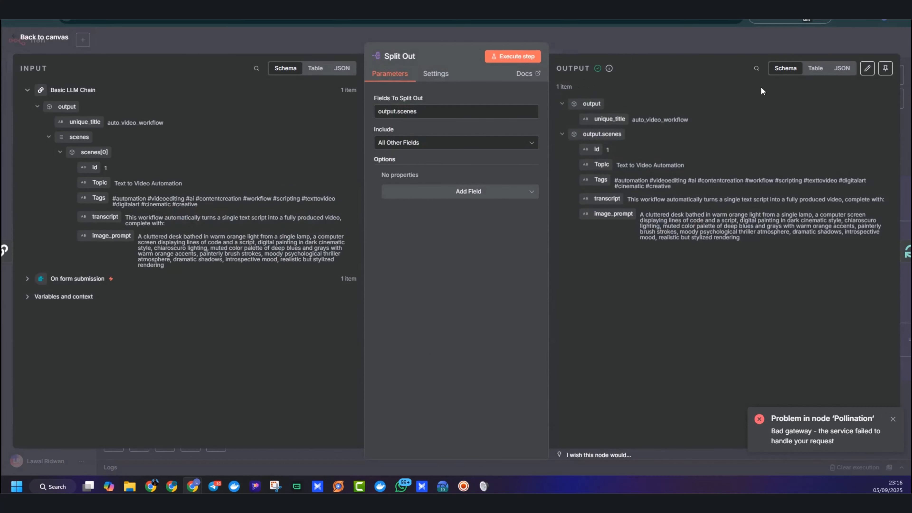
left_click(39, 39)
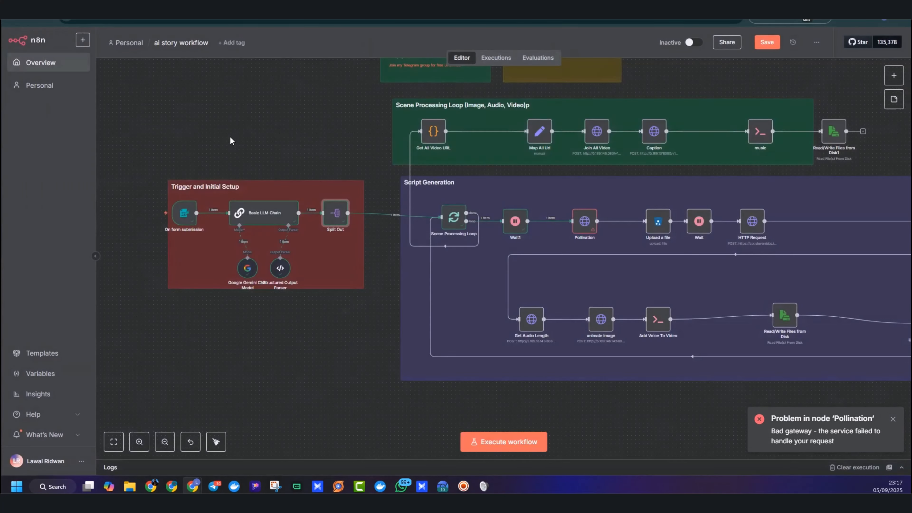
double_click(267, 226)
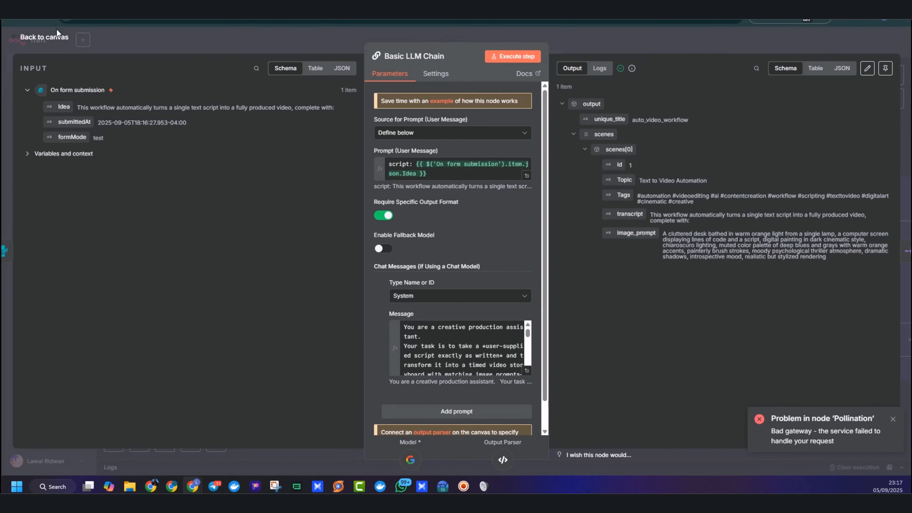
left_click(70, 37)
left_click_drag(329, 409, 230, 402)
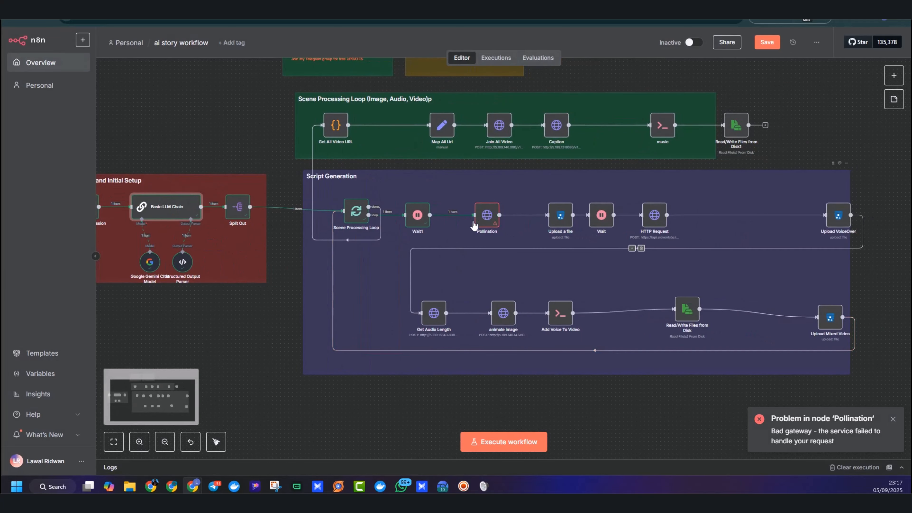
- Rerun the Pollination node to generate the lamp-lit desk image and view it full size
double_click(487, 216)
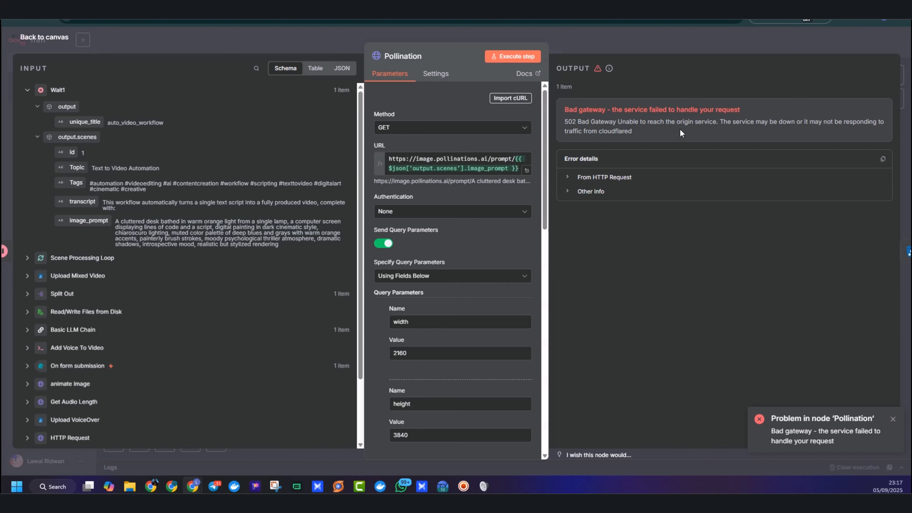
scroll(470, 221, "down", 10)
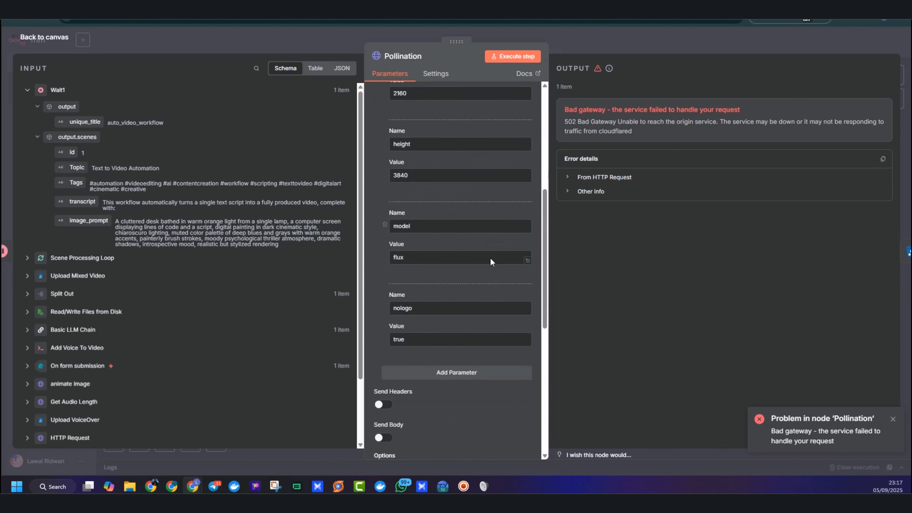
scroll(534, 339, "down", 5)
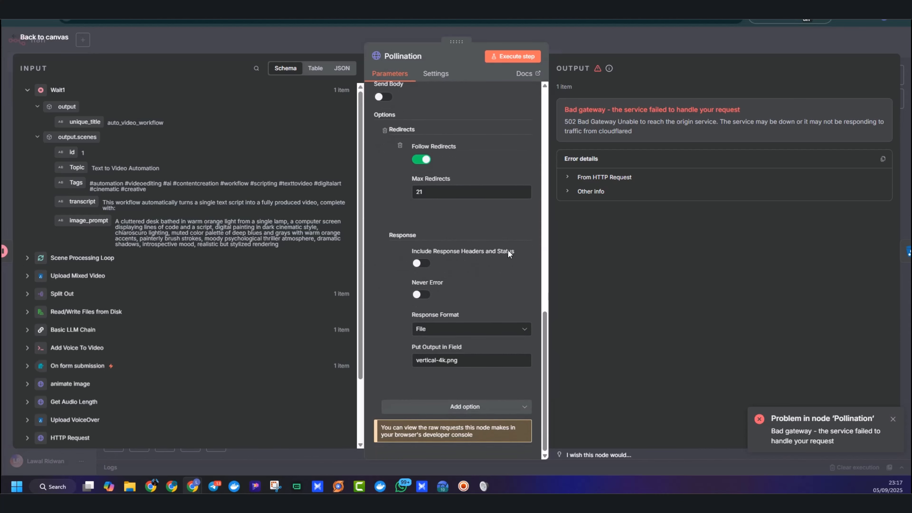
scroll(477, 310, "up", 10)
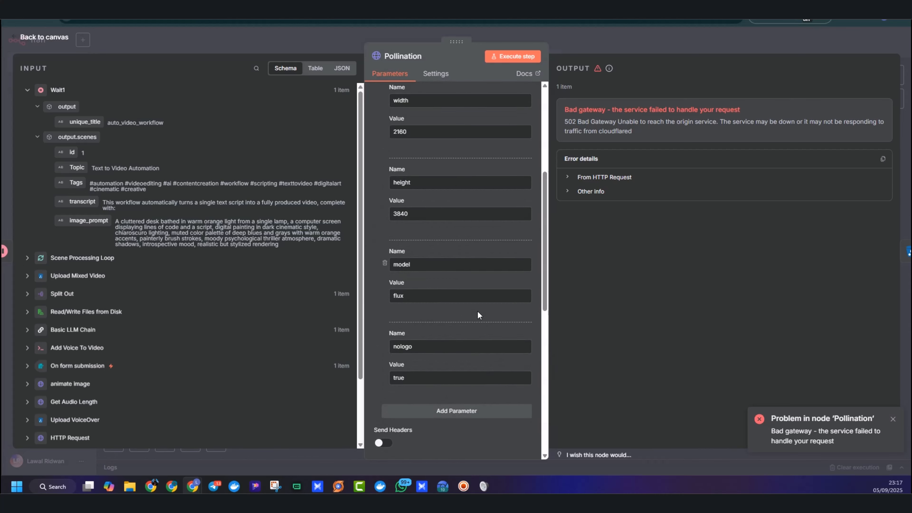
scroll(477, 312, "up", 5)
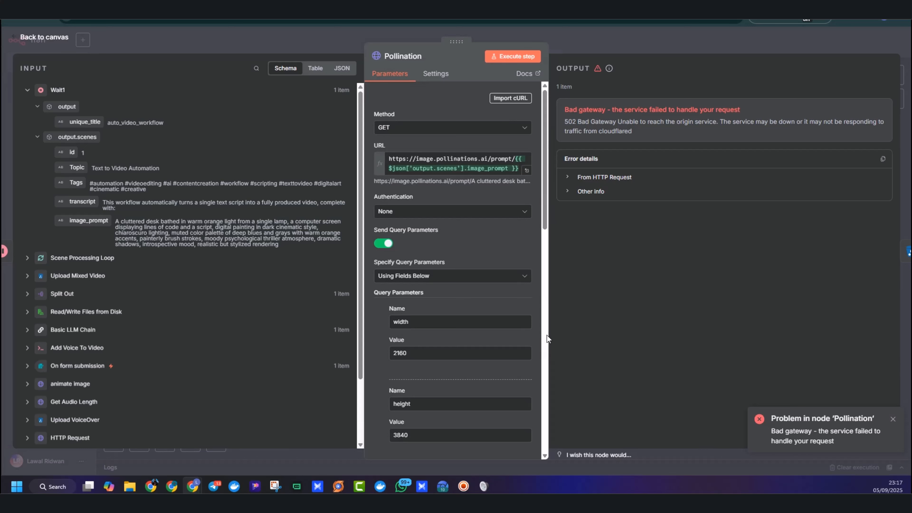
left_click(524, 55)
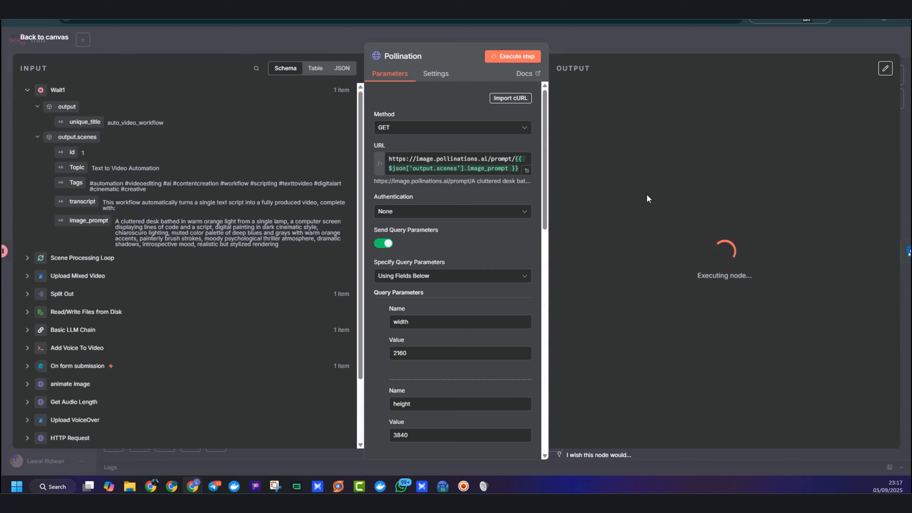
left_click(603, 225)
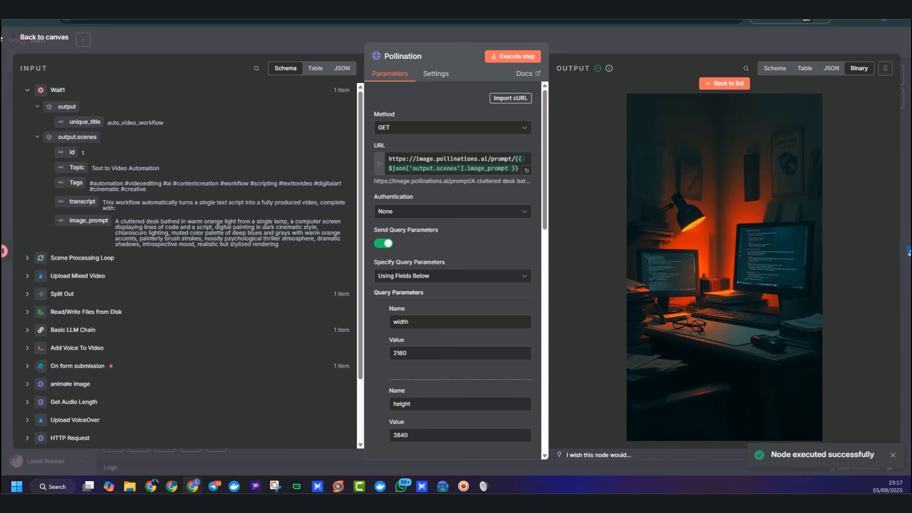
left_click(21, 33)
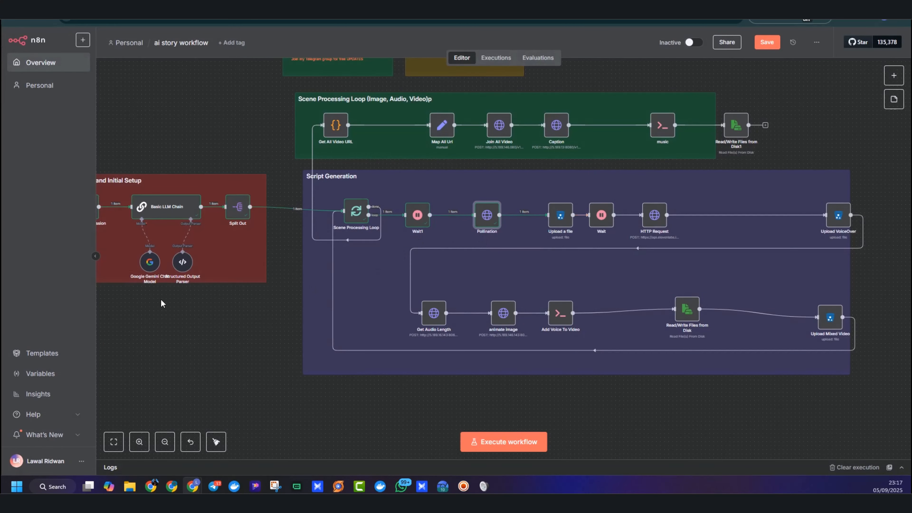
- Pin the Basic LLM Chain node's output and pan to the Script Generation nodes
left_click(162, 207)
key("p")
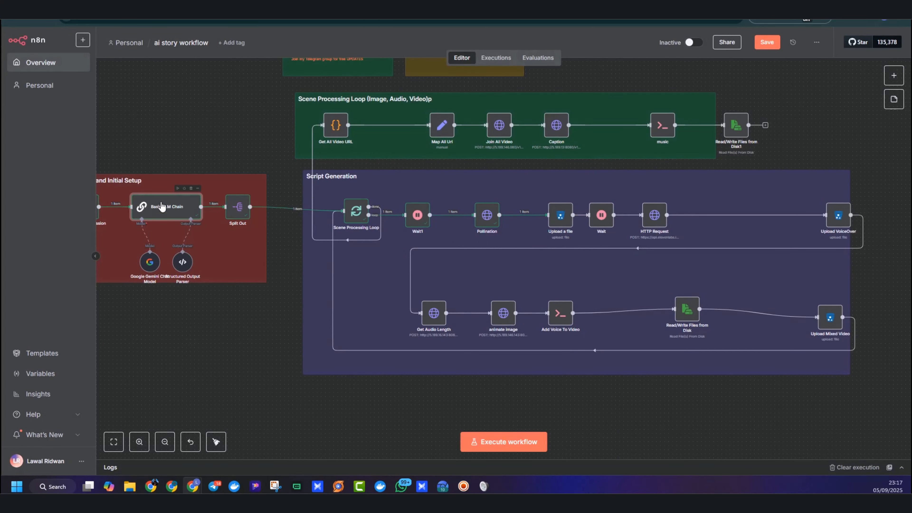
scroll(156, 122, "down", 2)
left_click_drag(156, 122, 237, 127)
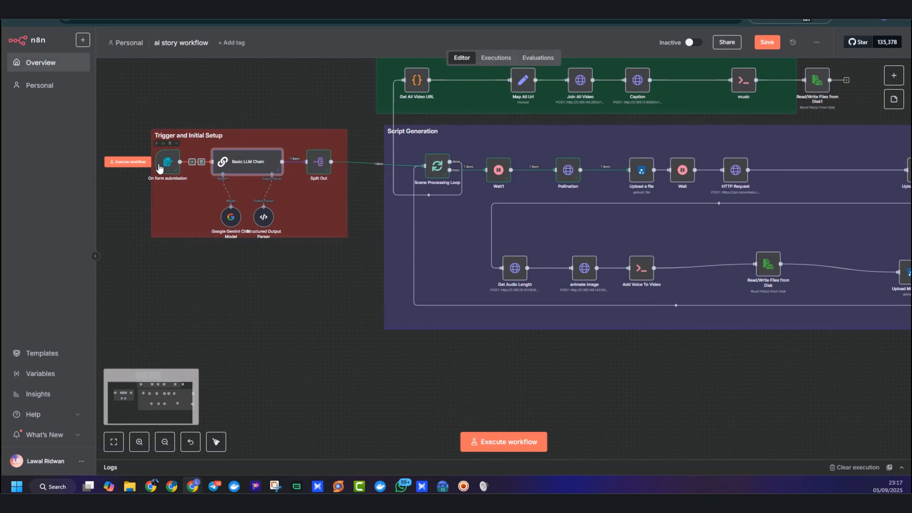
left_click(316, 167)
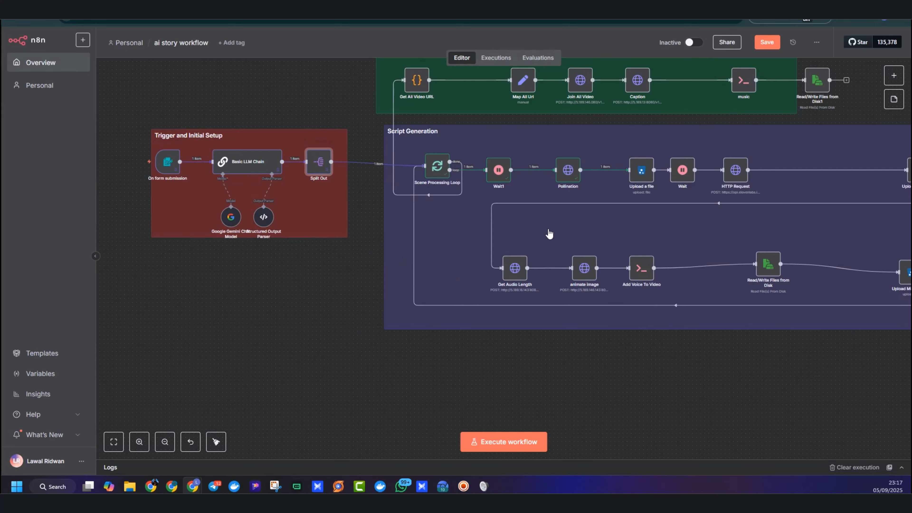
scroll(549, 230, "up", 1)
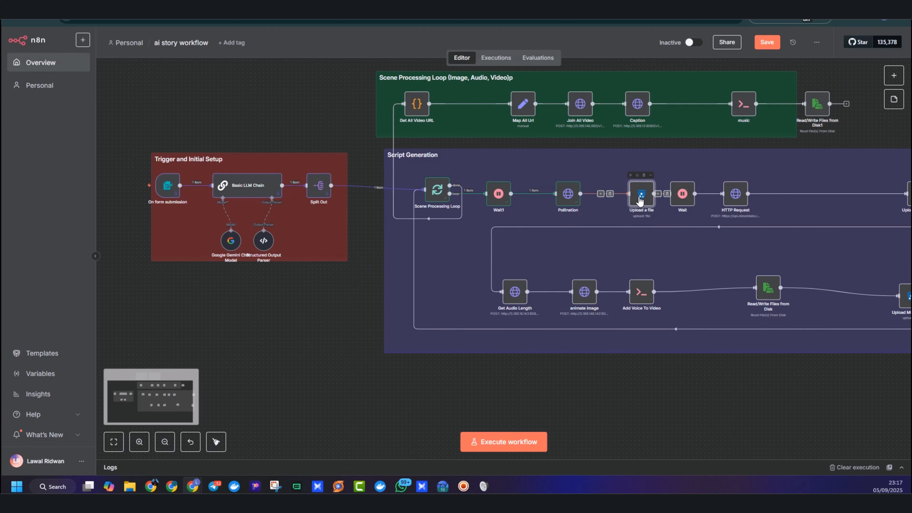
left_click_drag(694, 424, 449, 407)
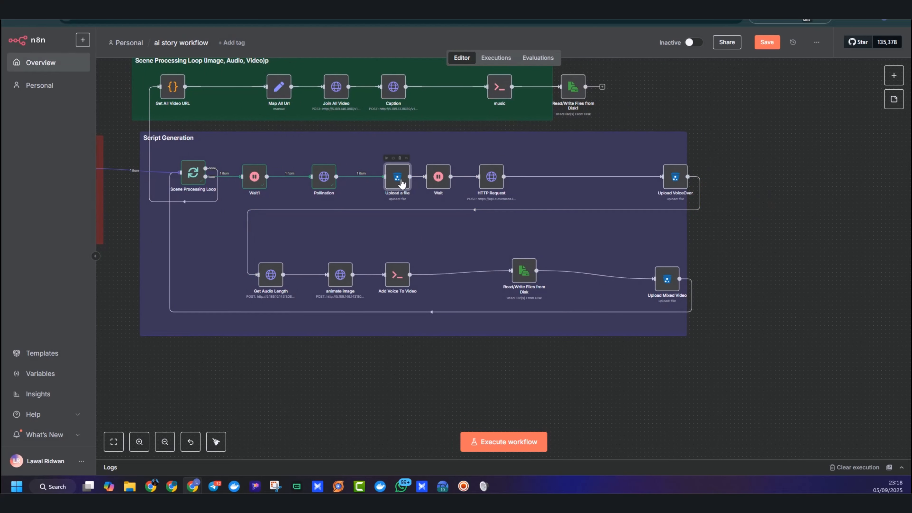
- Execute the workflow up to Upload a file, then check Pollination's generated image
double_click(397, 177)
left_click(524, 60)
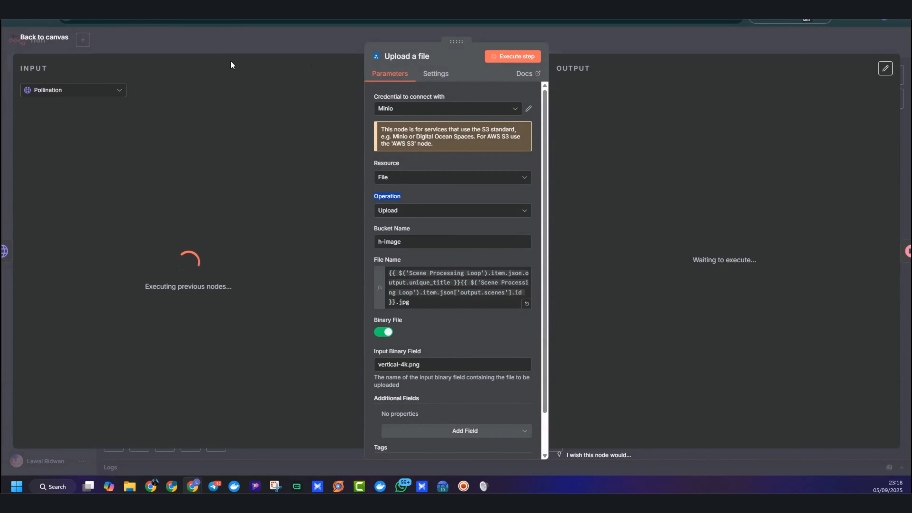
left_click(44, 37)
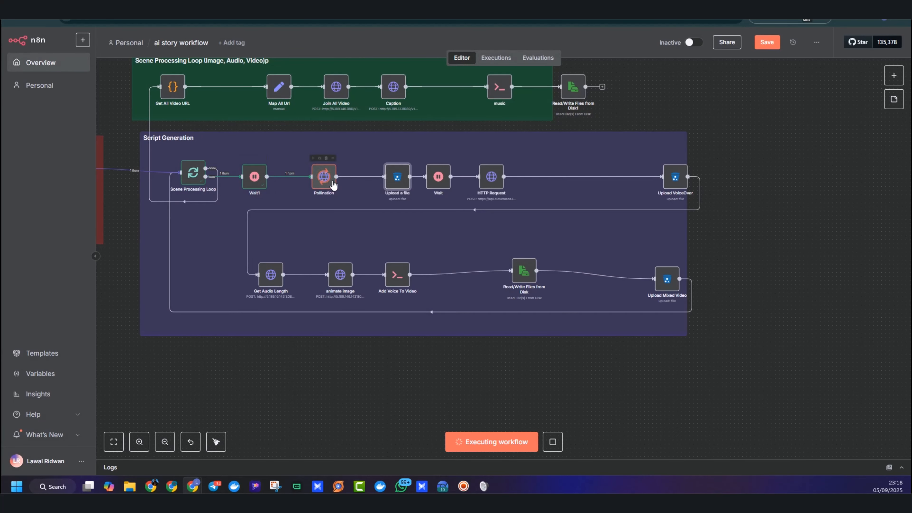
double_click(324, 180)
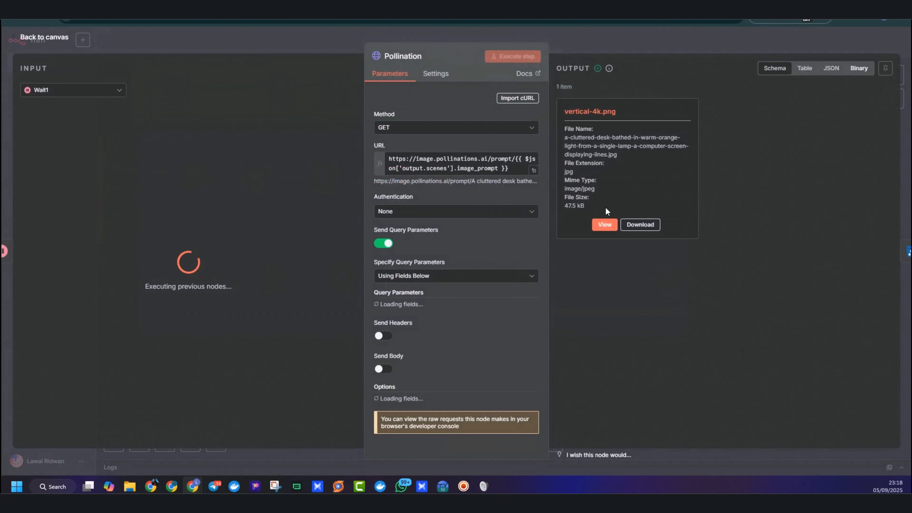
left_click(602, 225)
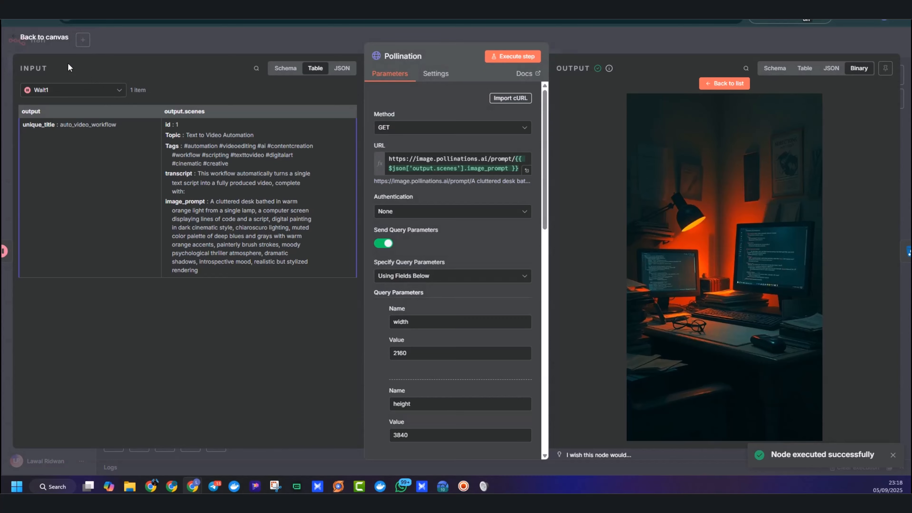
left_click(49, 35)
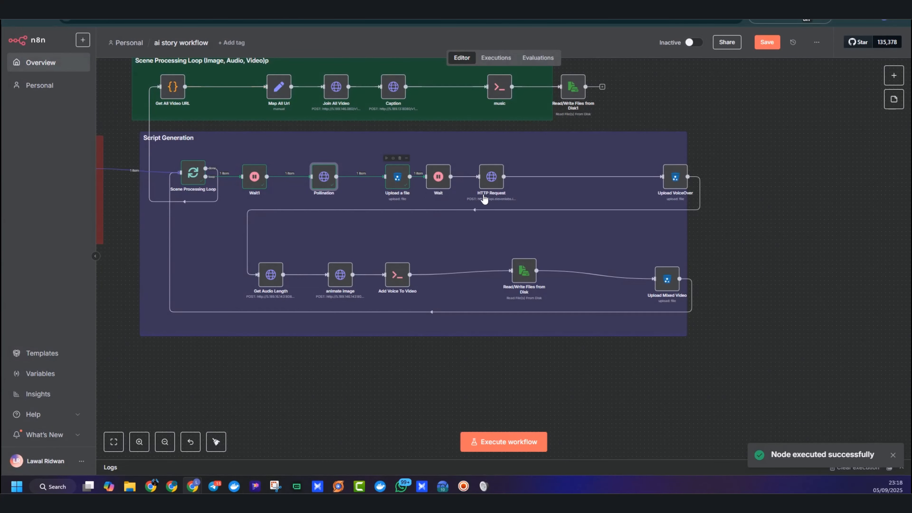
left_click(496, 183)
double_click(497, 183)
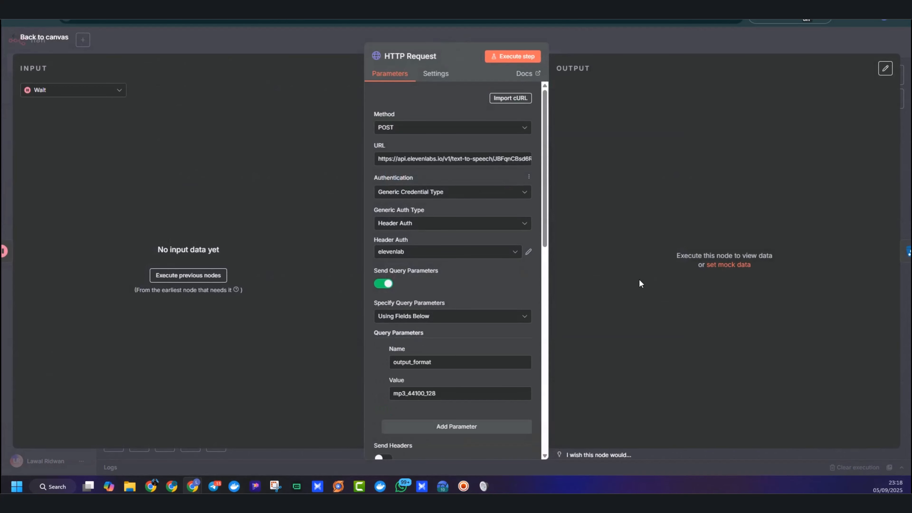
scroll(471, 279, "down", 3)
scroll(471, 282, "down", 8)
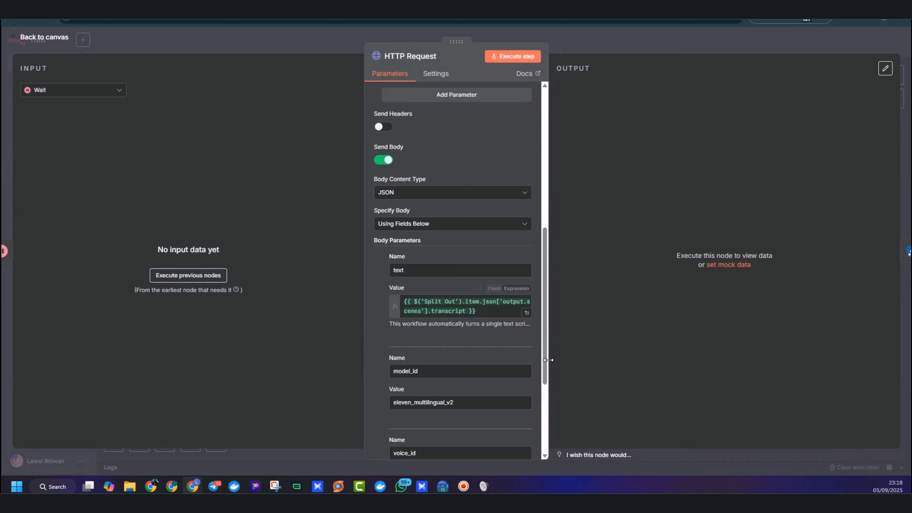
left_click(50, 40)
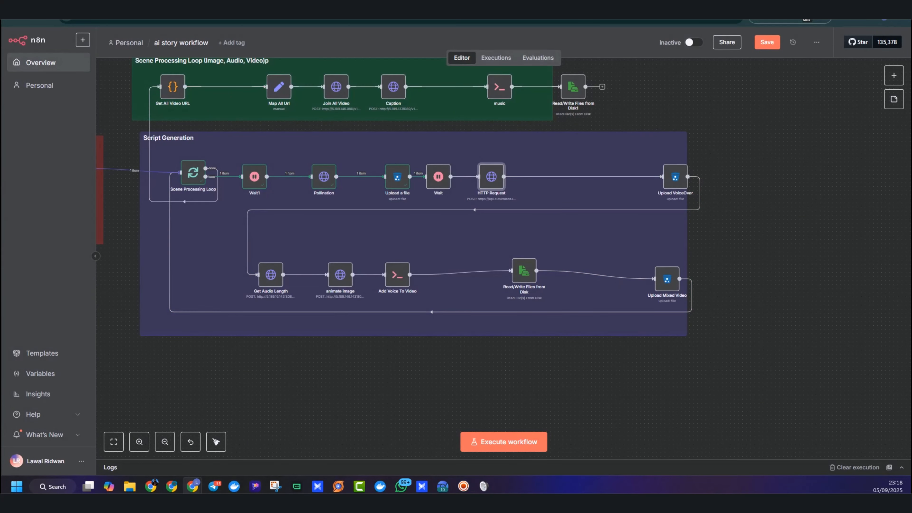
left_click(151, 10)
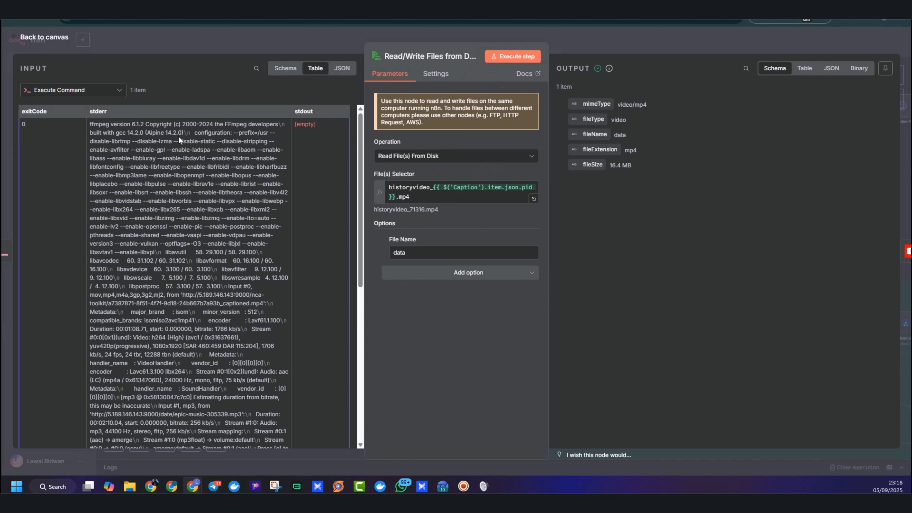
left_click(54, 40)
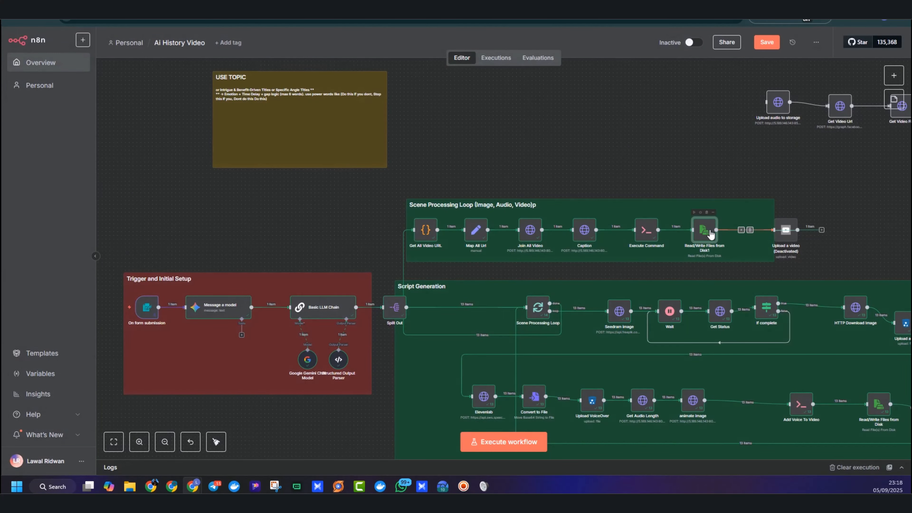
double_click(704, 230)
left_click(606, 209)
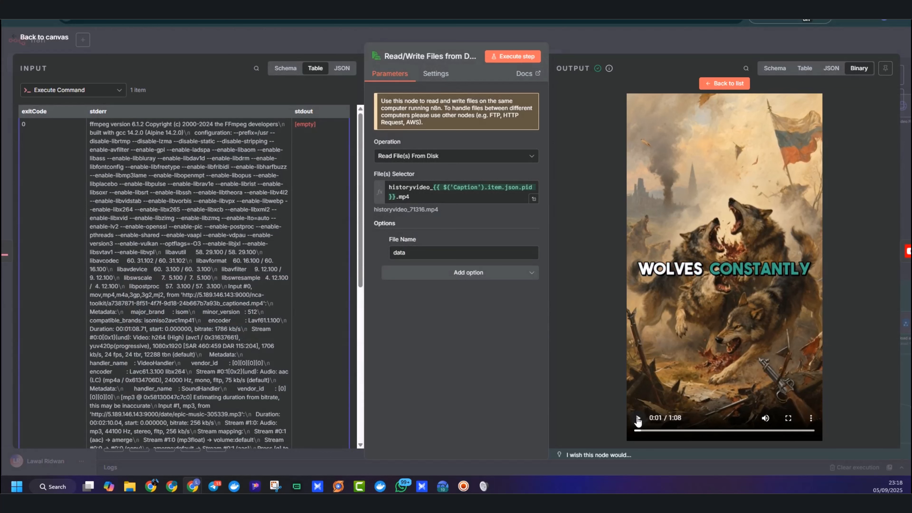
key("Escape")
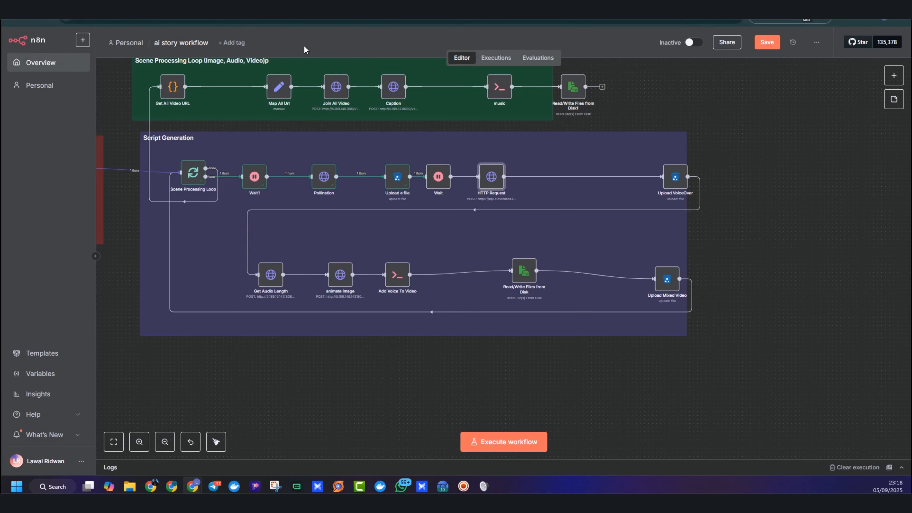
scroll(724, 196, "up", 2)
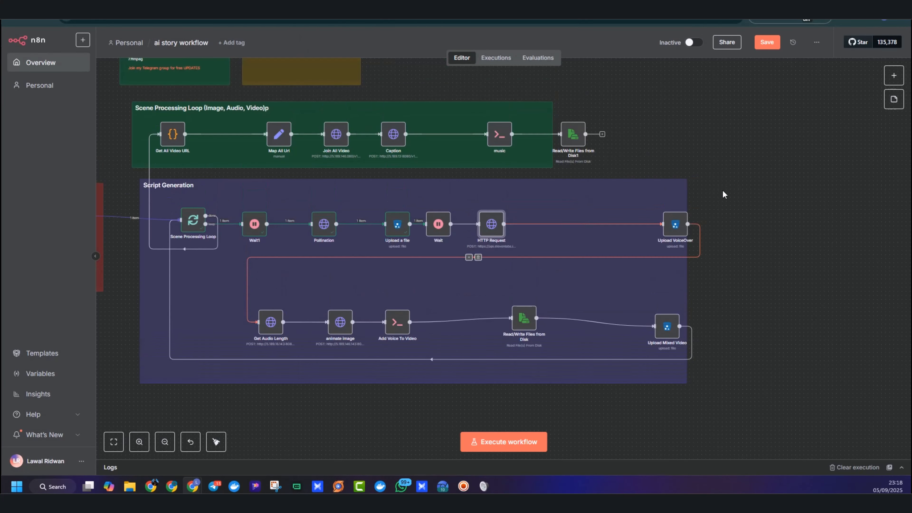
- Open the Caption node's JSON in the expression editor and select the FFFFFF line_color value
double_click(384, 140)
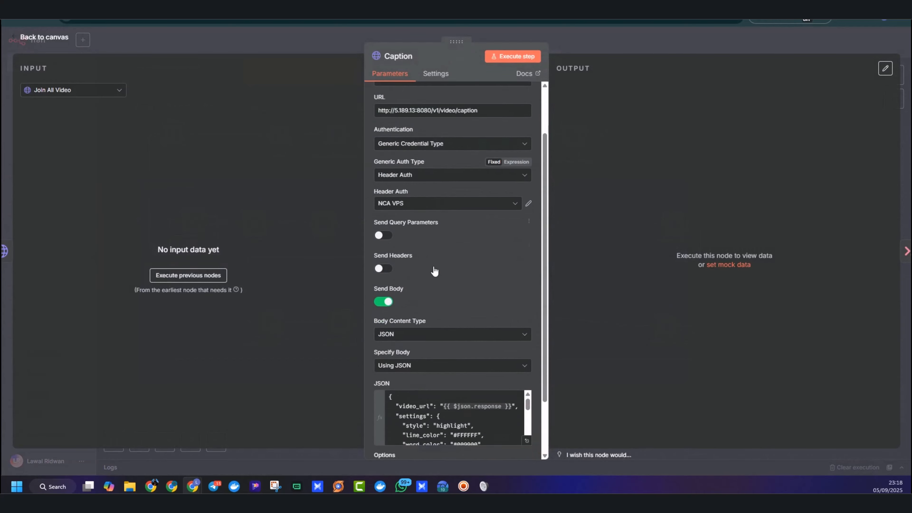
scroll(435, 271, "down", 3)
left_click(526, 357)
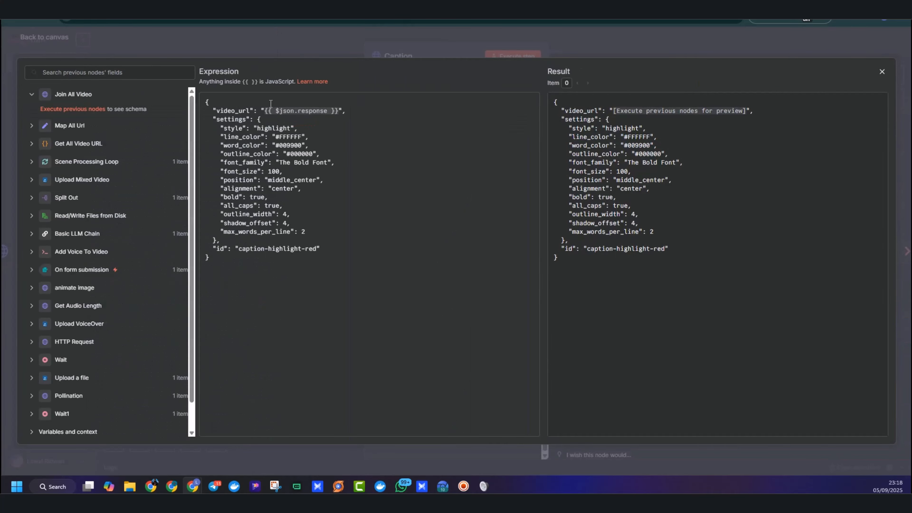
double_click(290, 137)
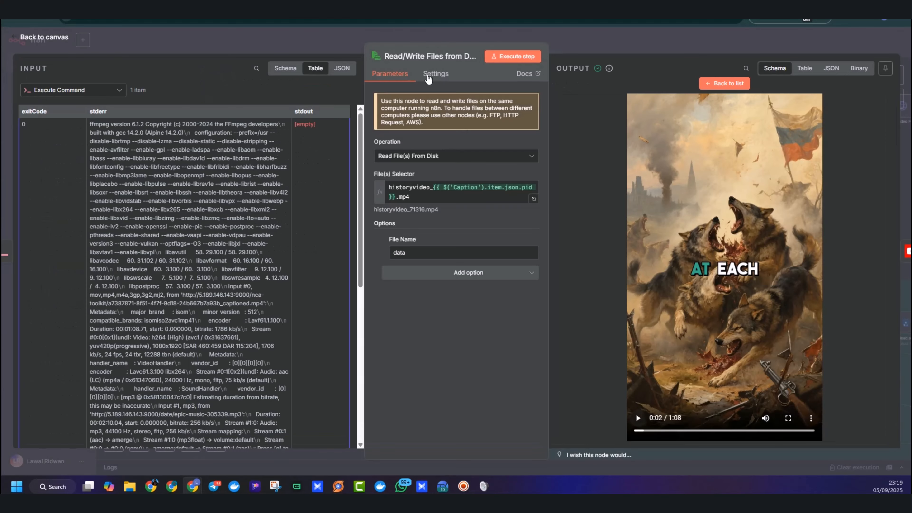
- Watch the captioned video full screen, then inspect the Caption JSON's all_caps true setting
left_click(788, 418)
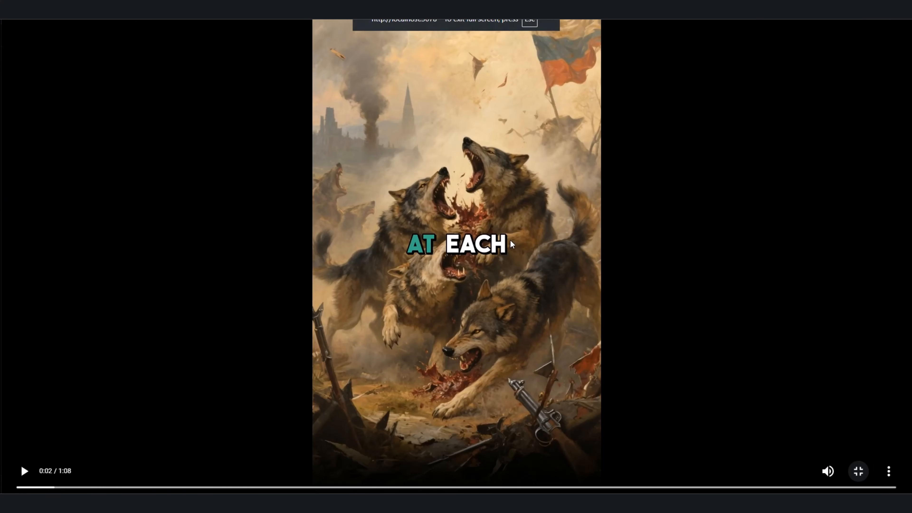
key("Escape")
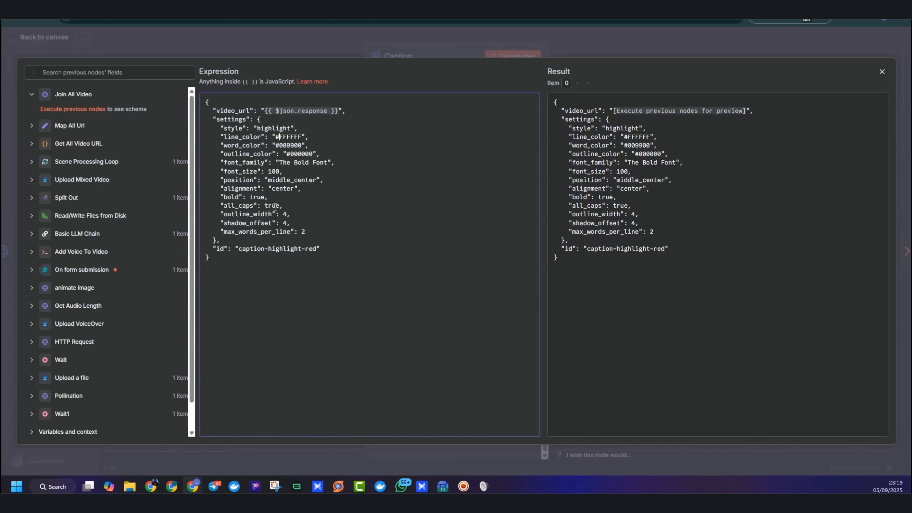
double_click(273, 204)
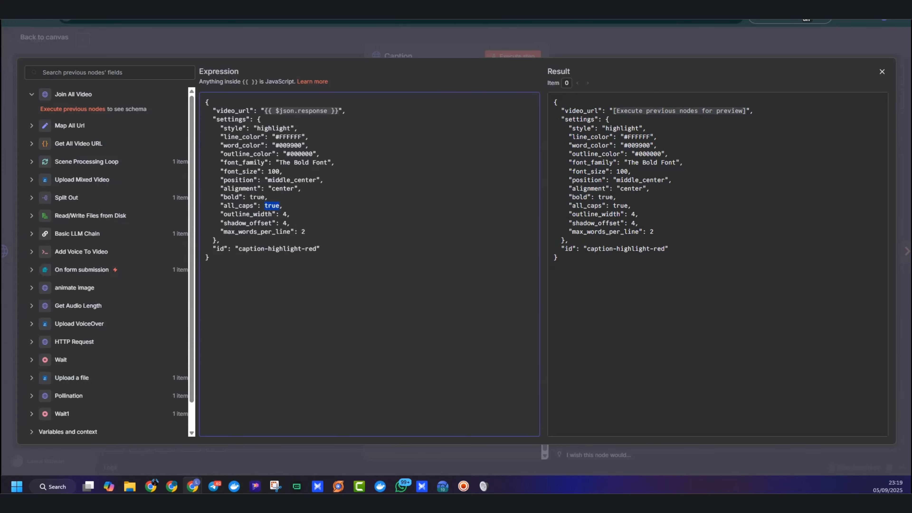
left_click(263, 42)
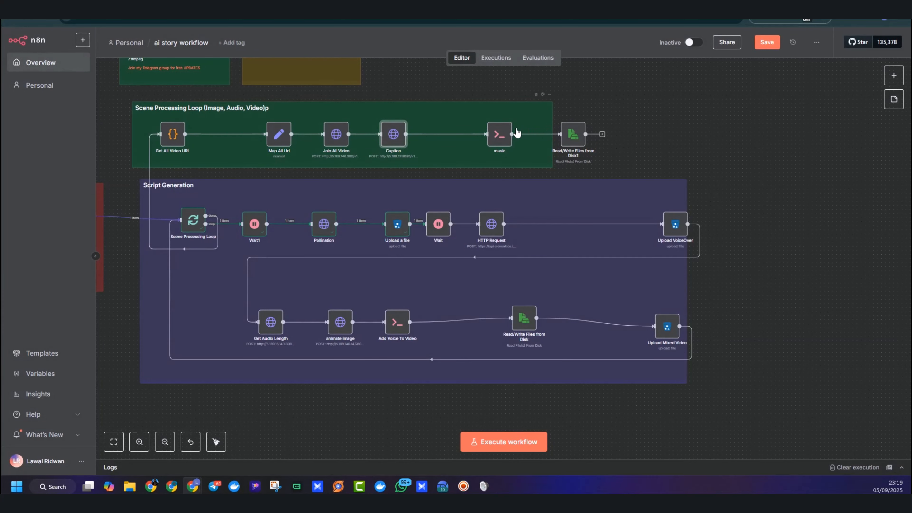
- Read the music node's ffmpeg background-music command, then view the captioned historyvideo_71316.mp4 output
double_click(499, 134)
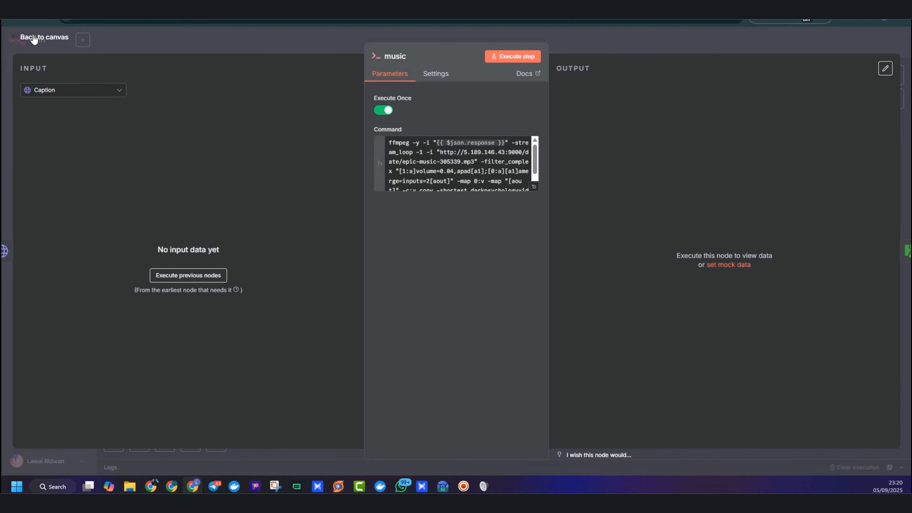
left_click(35, 38)
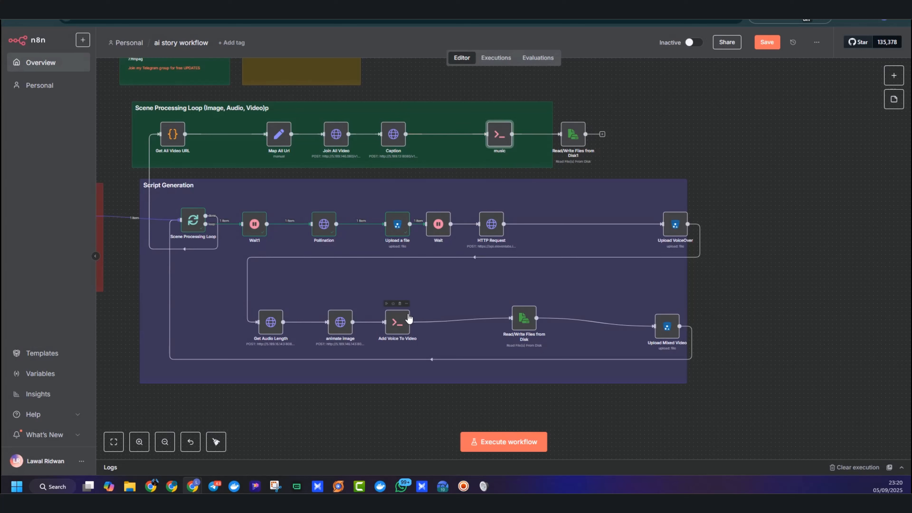
key("ctrl+Tab")
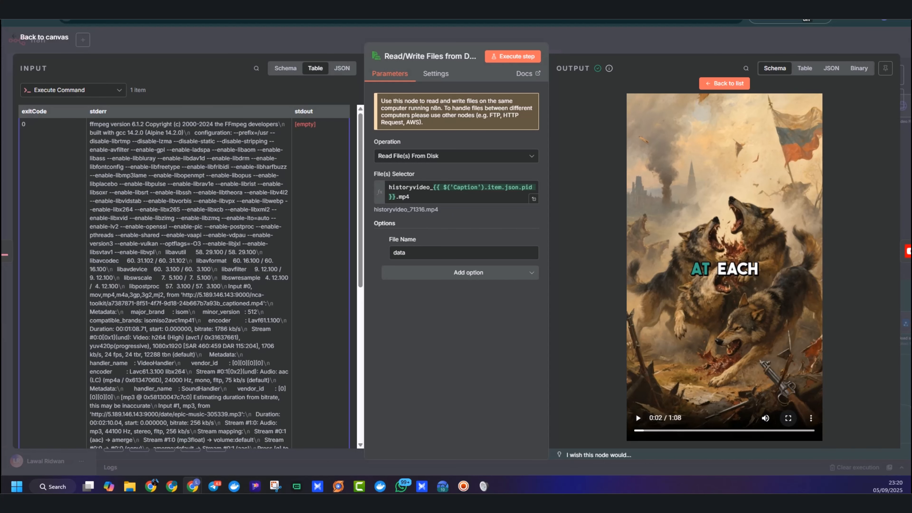